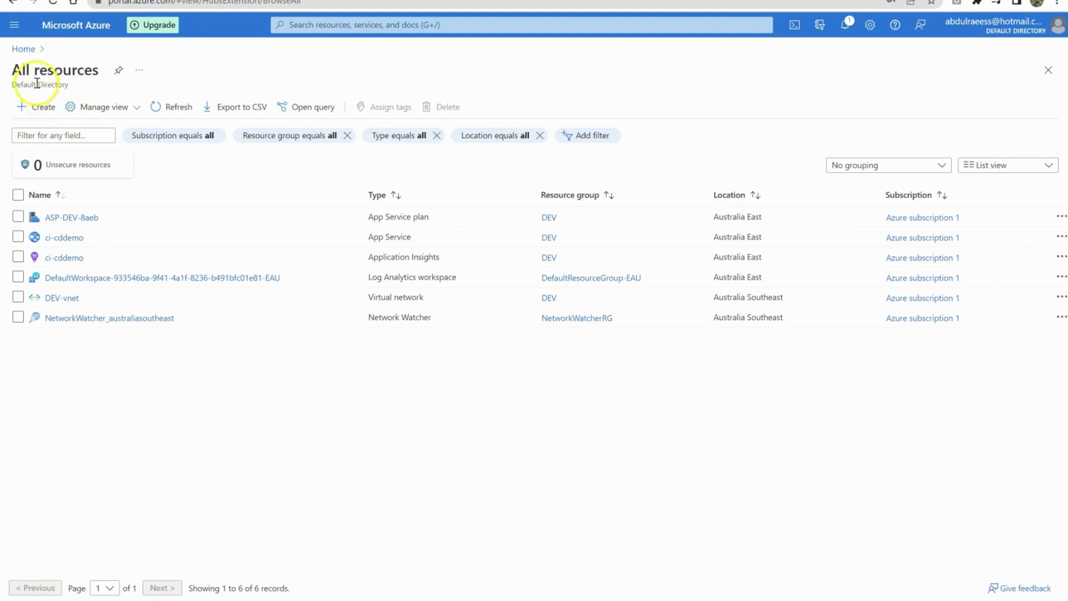
- Open the Virtual machines service through a portal search and start creating an Azure virtual machine
left_click(23, 49)
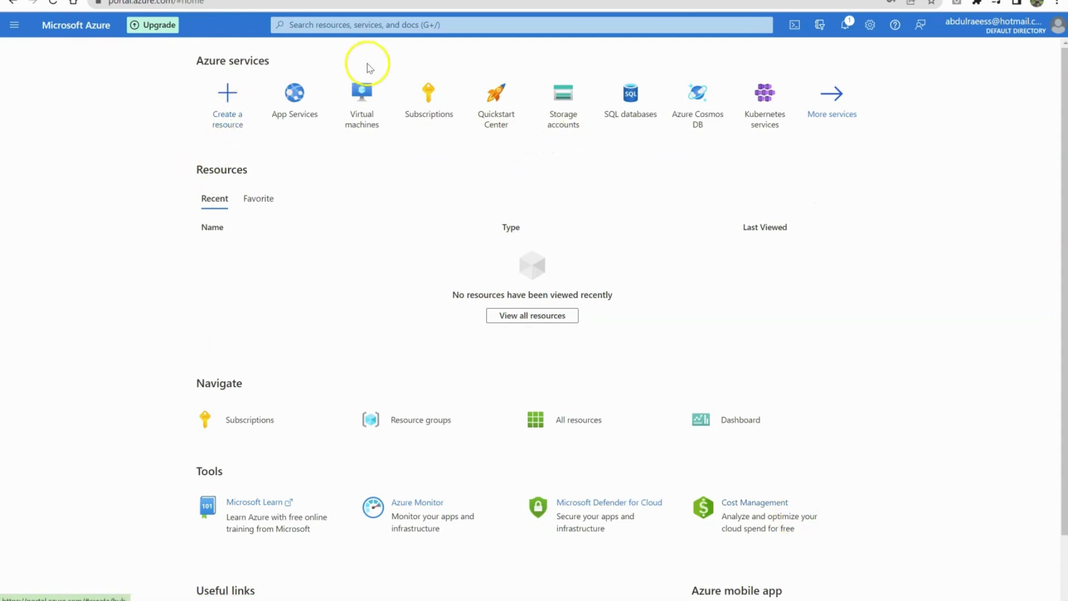
left_click(371, 27)
type("v")
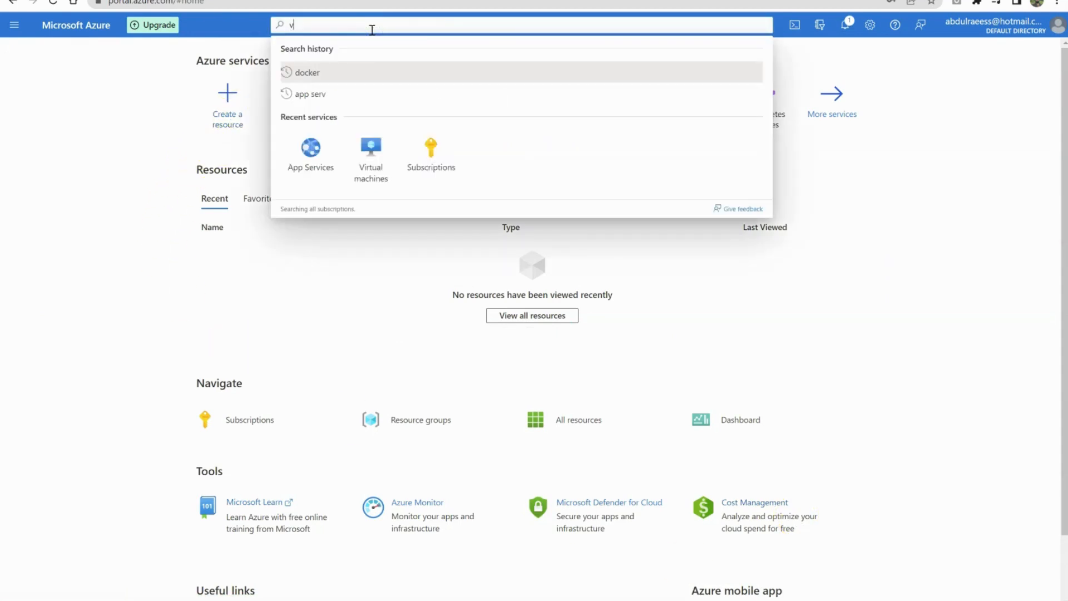
type("irtu")
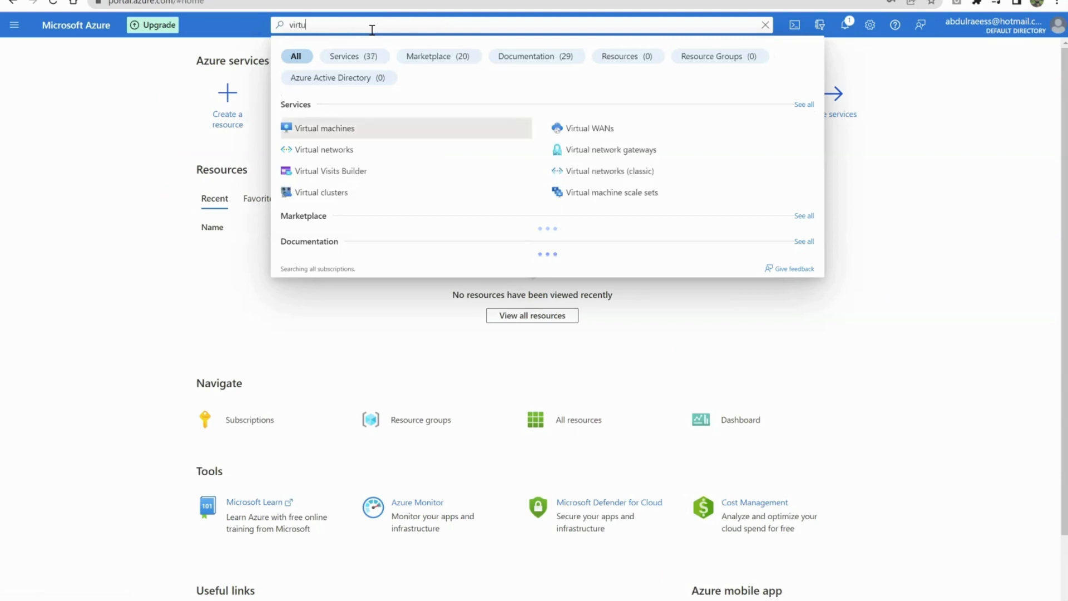
type("al")
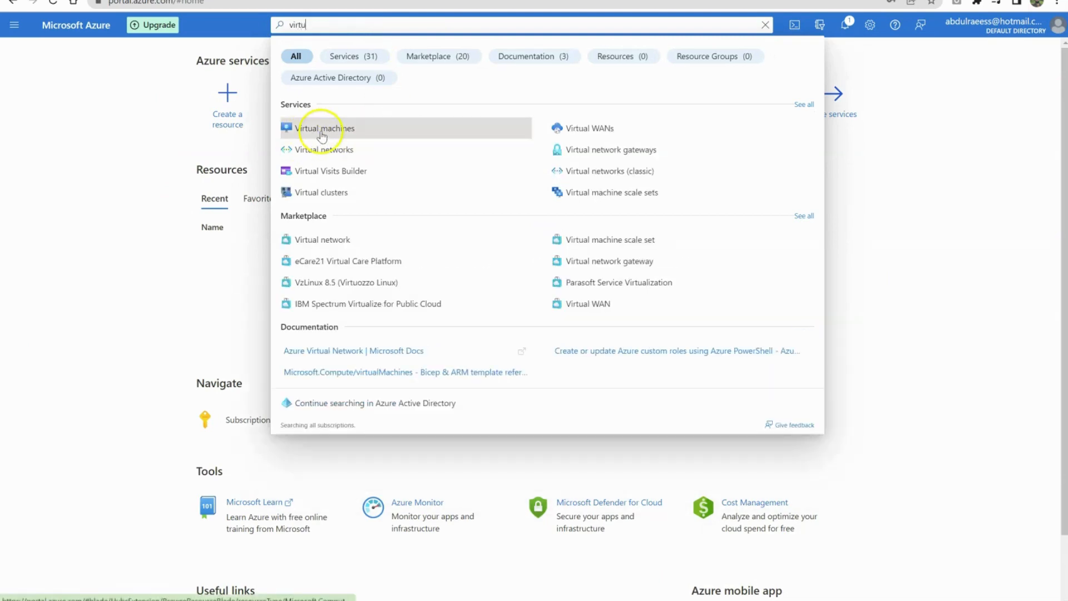
left_click(318, 129)
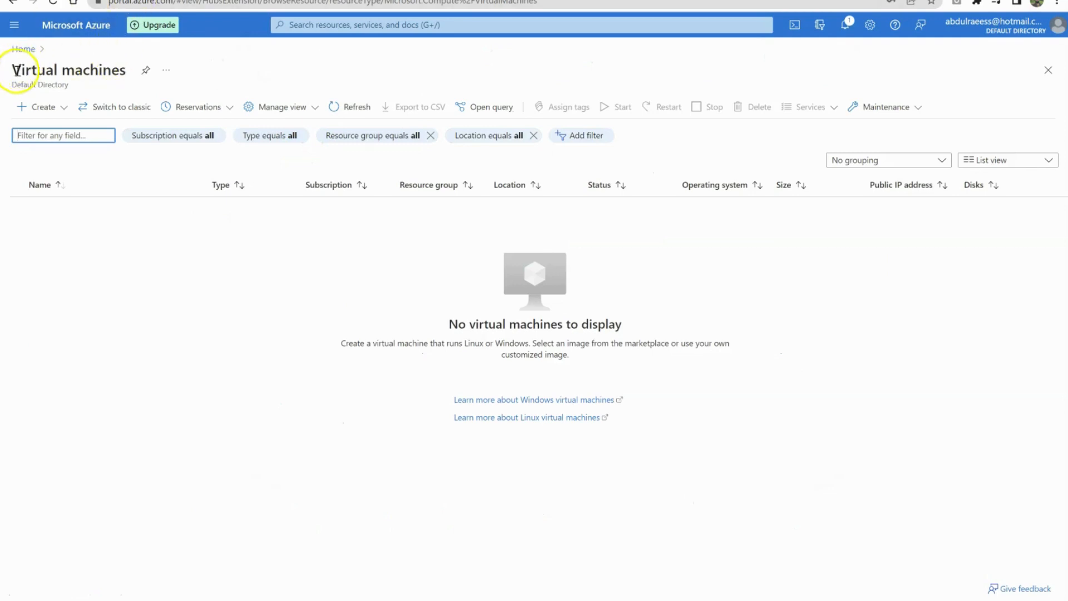
left_click(49, 110)
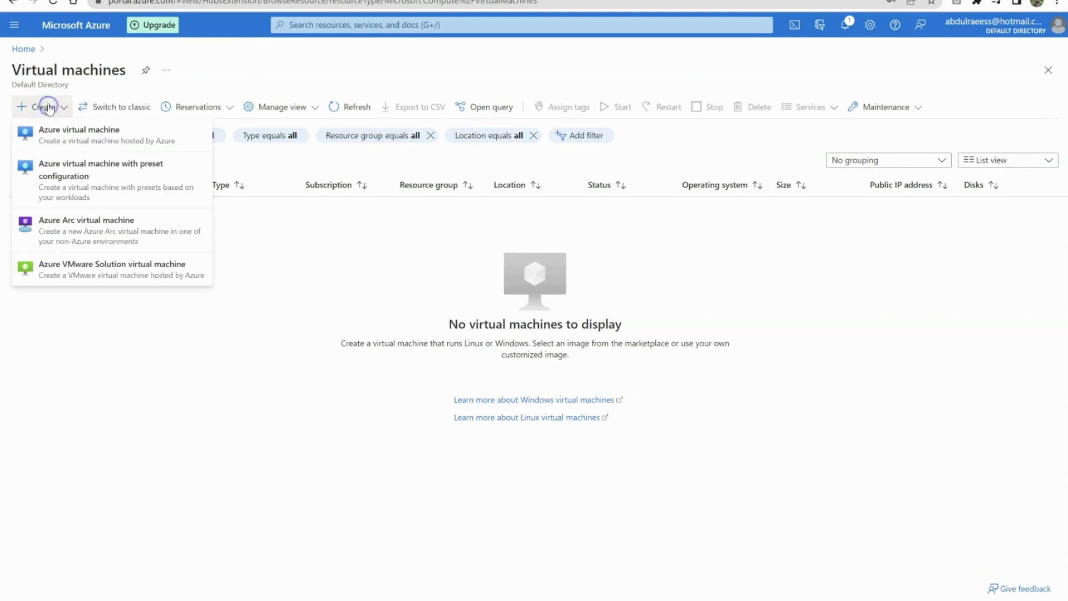
left_click(150, 129)
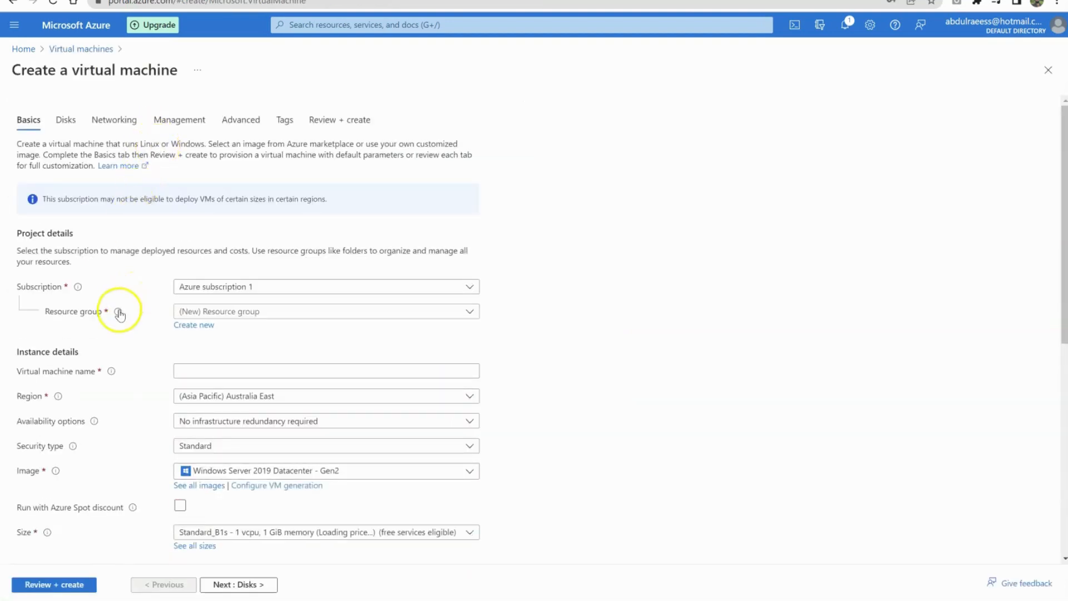
- Keep Azure subscription 1 as the subscription and assign the virtual machine to the existing DEV resource group
scroll(115, 310, "down", 1)
mouse_move(118, 318)
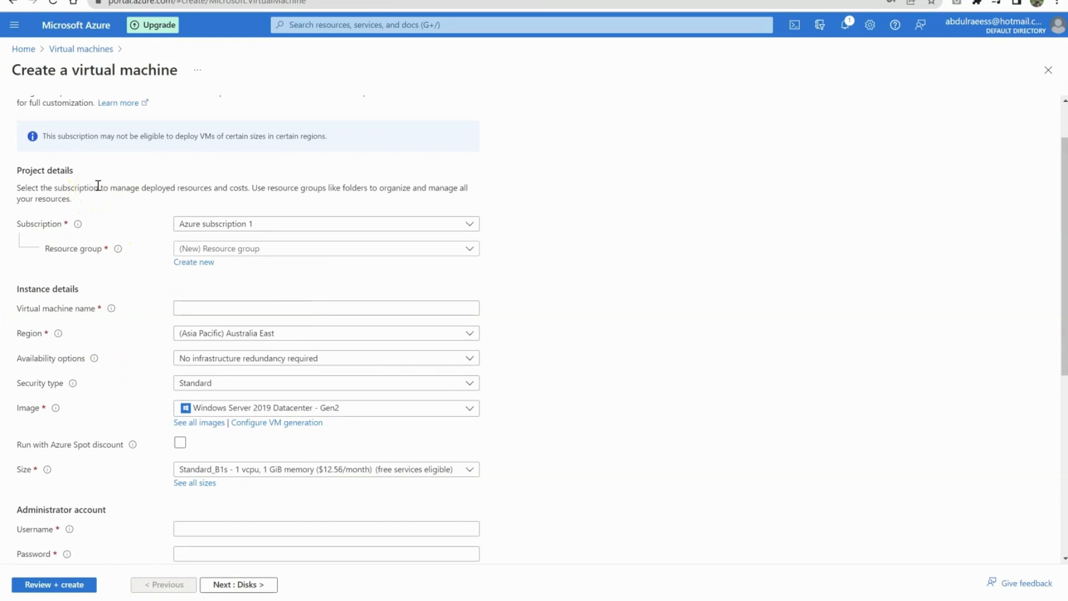
scroll(158, 271, "down", 1)
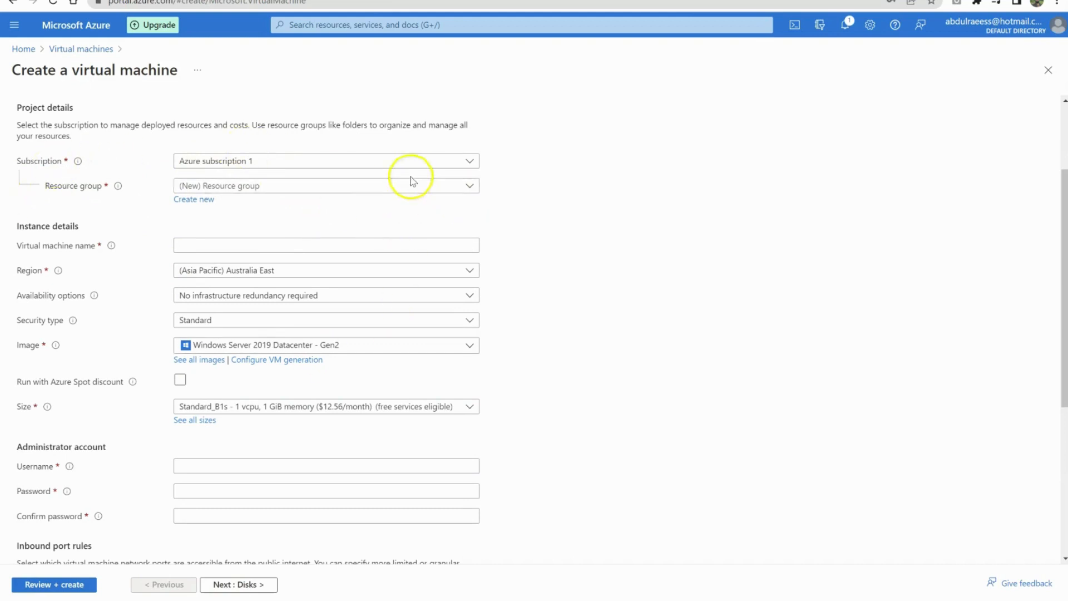
left_click(473, 163)
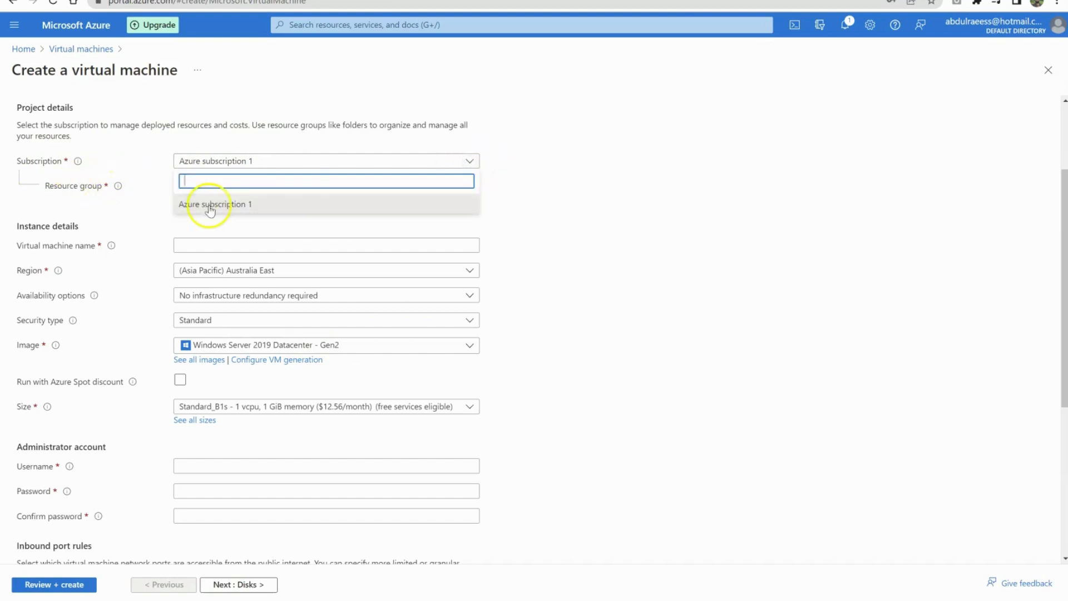
left_click(623, 183)
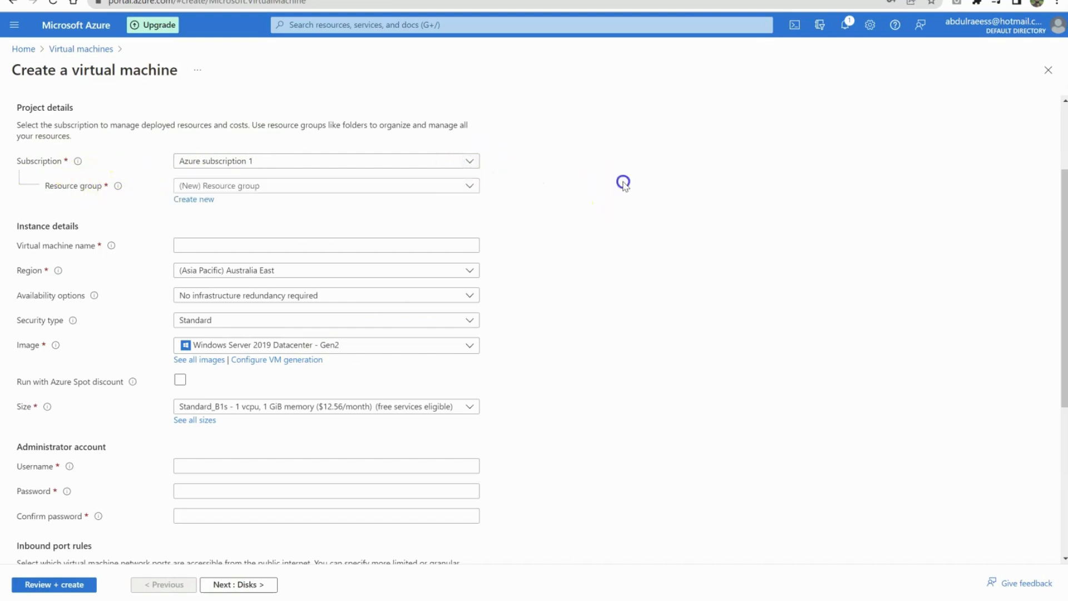
left_click(470, 187)
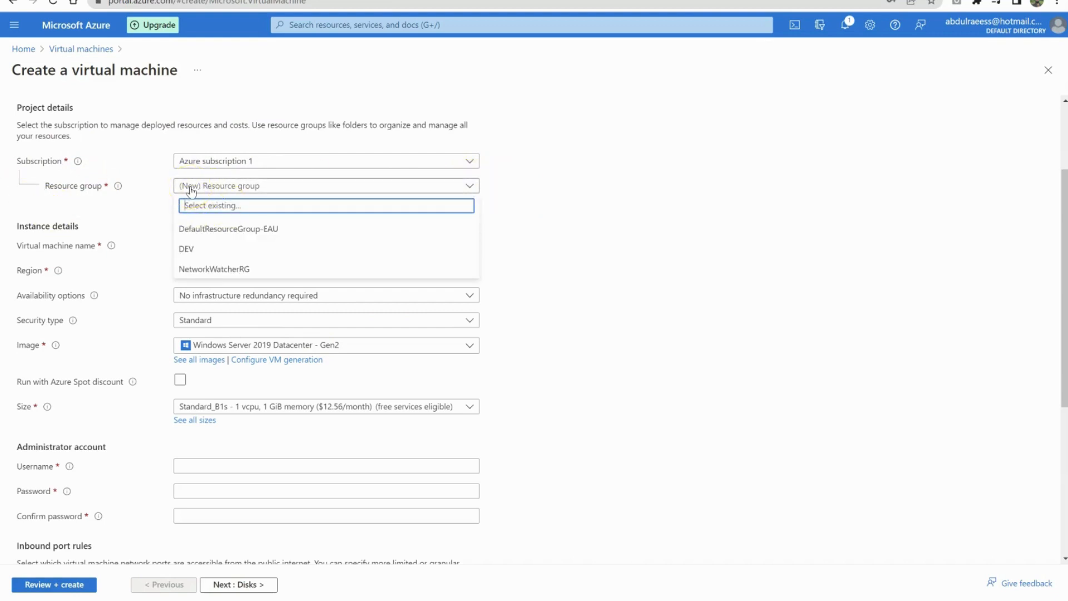
left_click(207, 253)
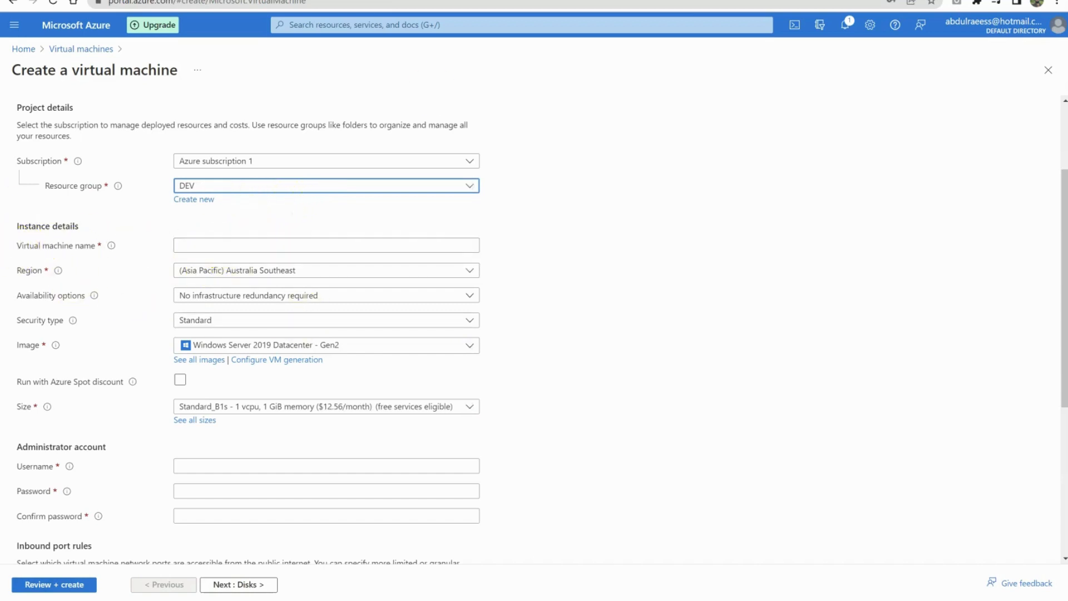
- Name the virtual machine vm-001 in the instance details
left_click(199, 243)
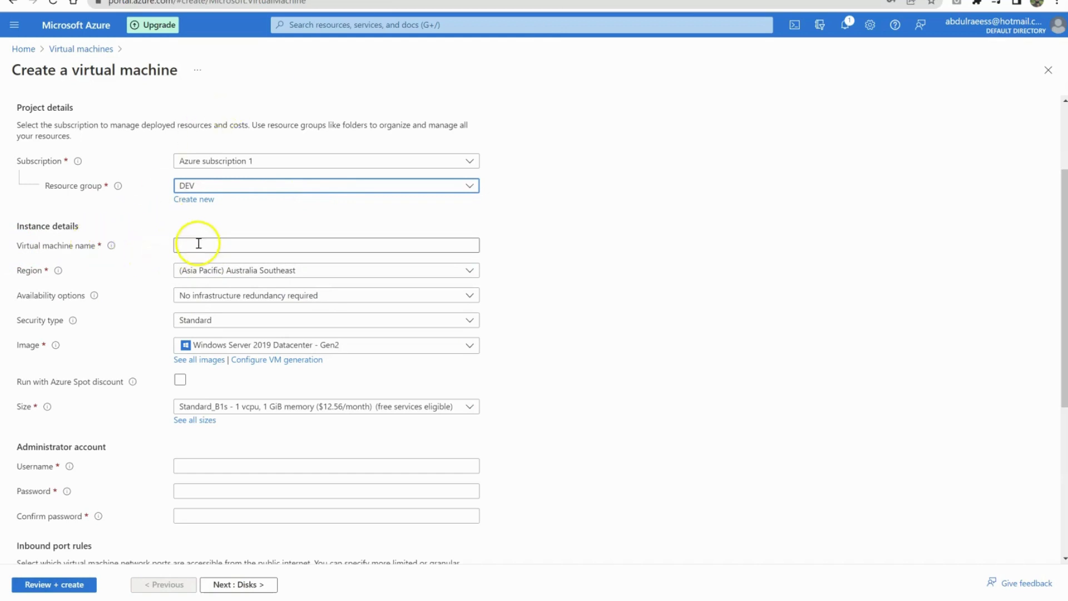
left_click(198, 242)
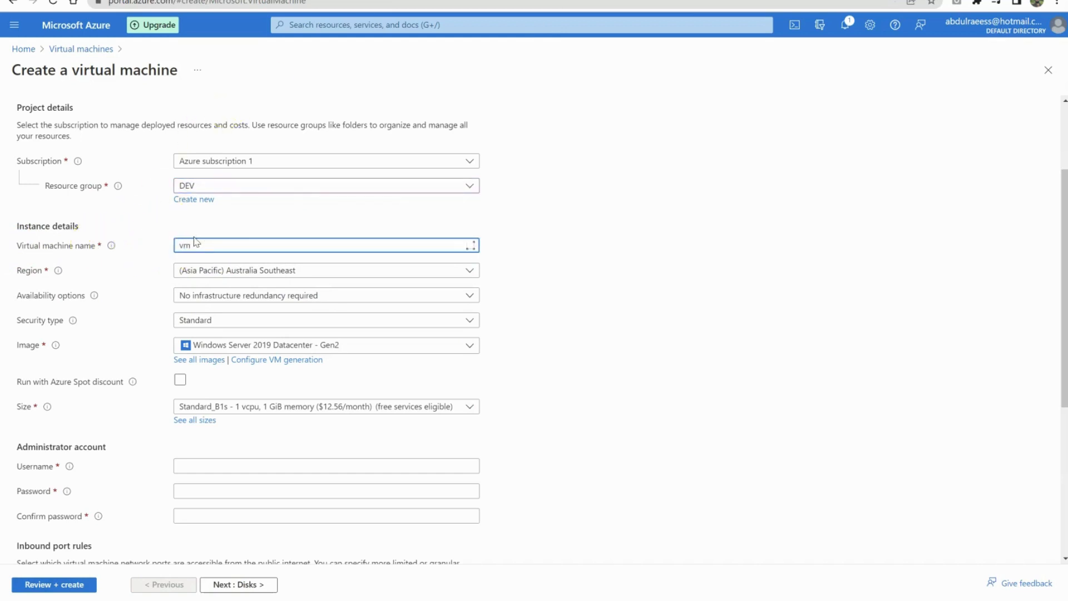
type("vm")
left_click_drag(21, 273, 53, 273)
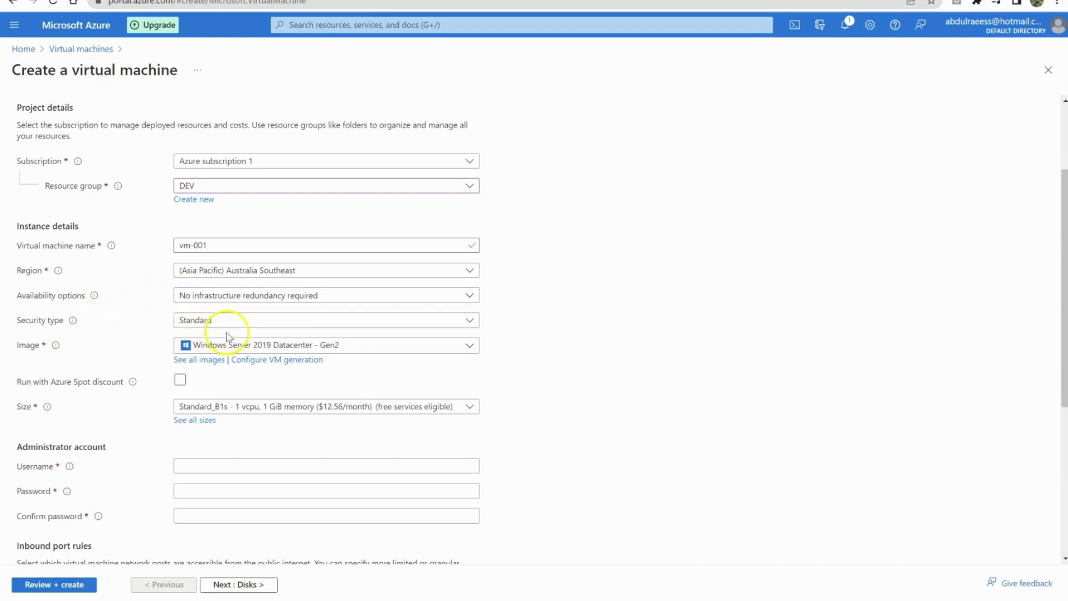
- Select Windows Server 2019 Datacenter - Gen2 as the image and look through the full marketplace image catalogue without choosing another
left_click(357, 348)
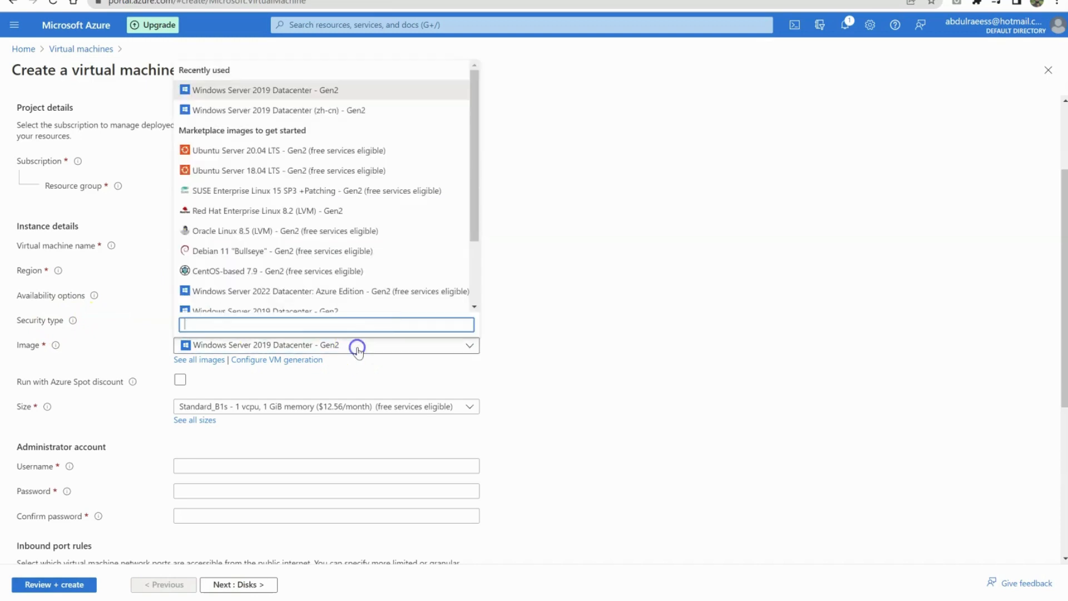
scroll(355, 250, "down", 3)
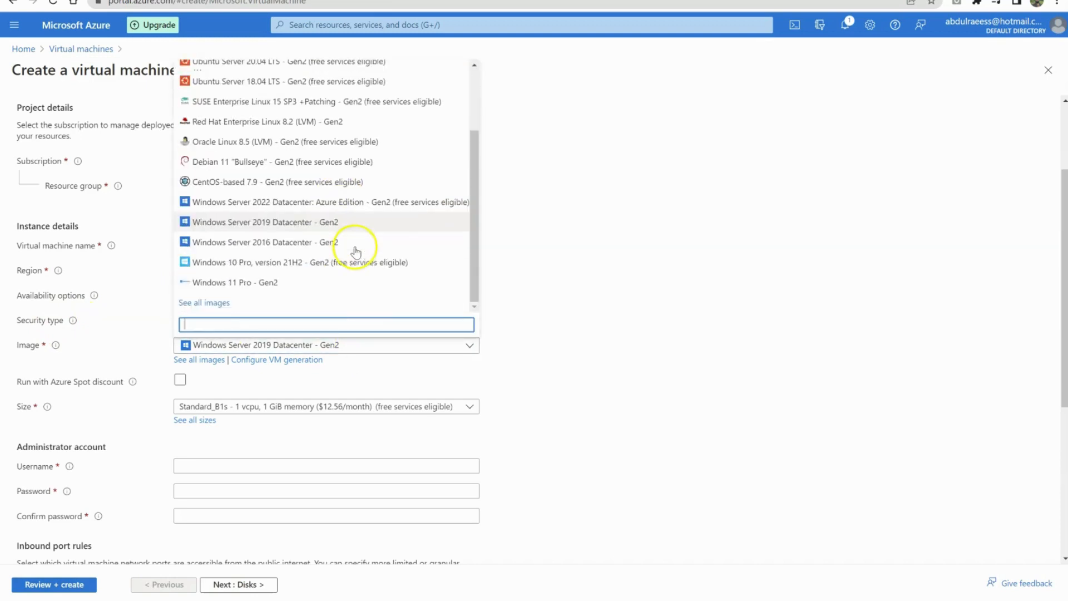
scroll(354, 250, "up", 3)
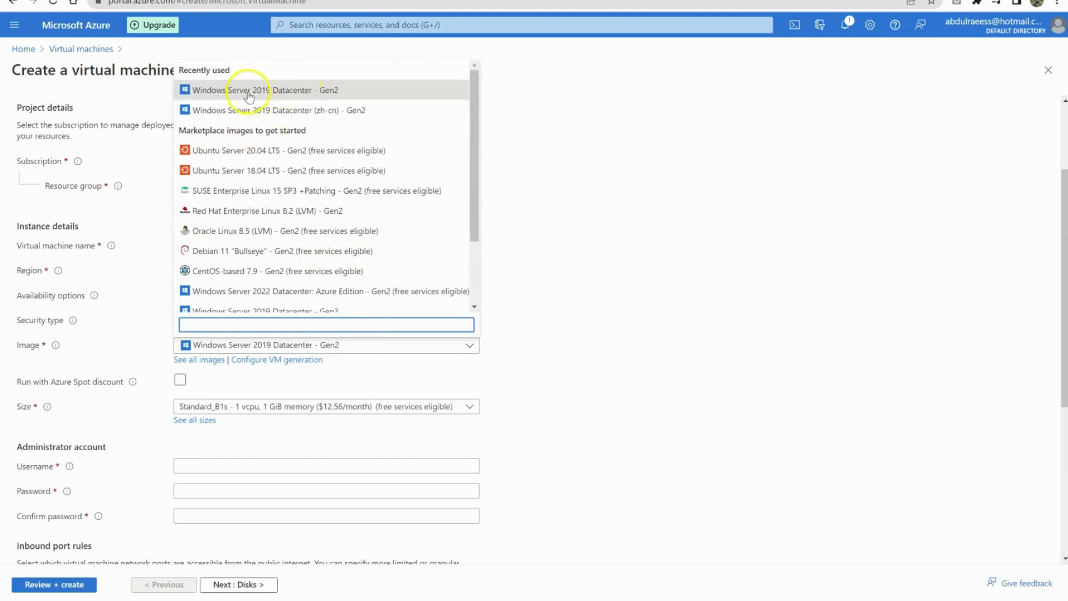
left_click(395, 92)
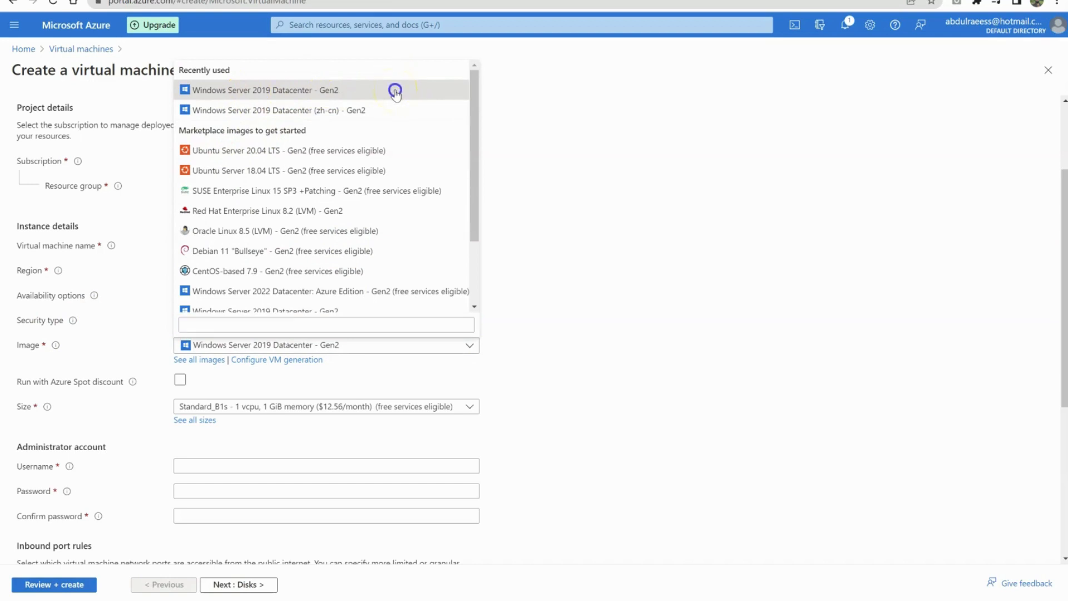
left_click(212, 361)
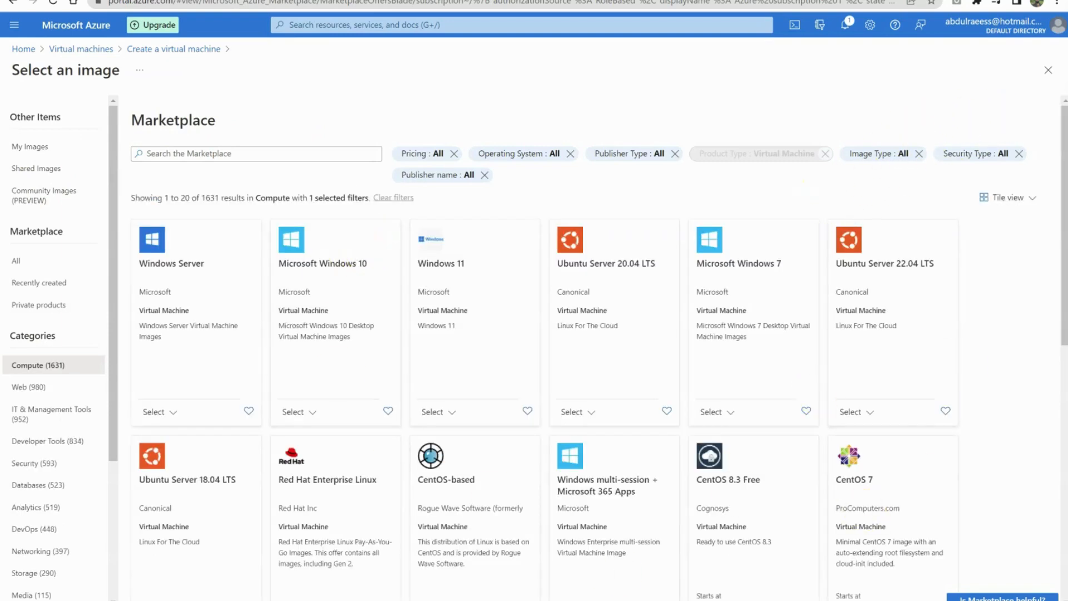
scroll(1037, 362, "down", 8)
scroll(1037, 362, "up", 6)
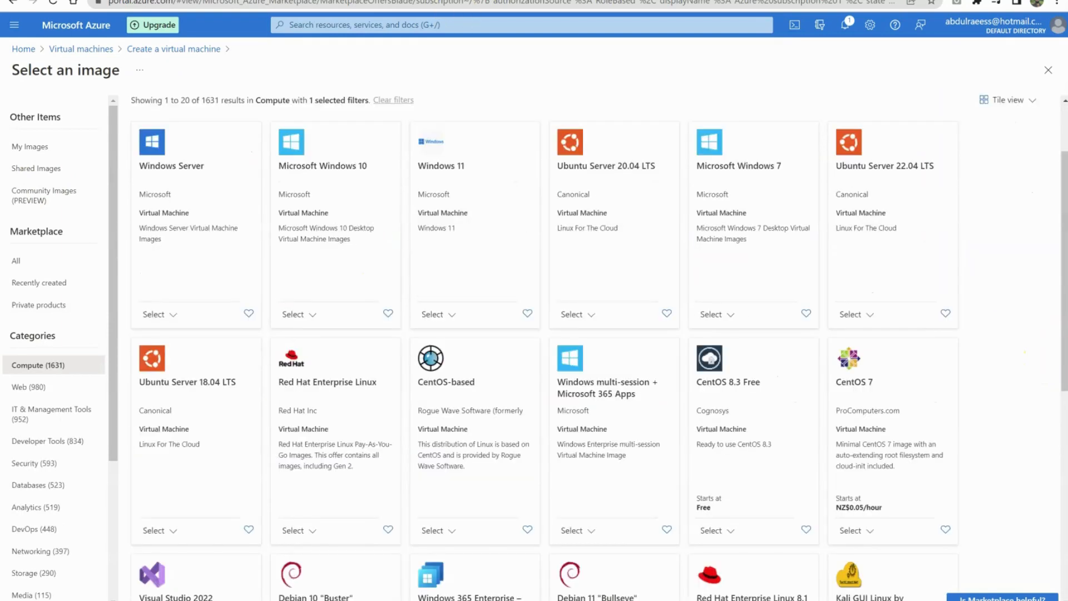
left_click(1048, 70)
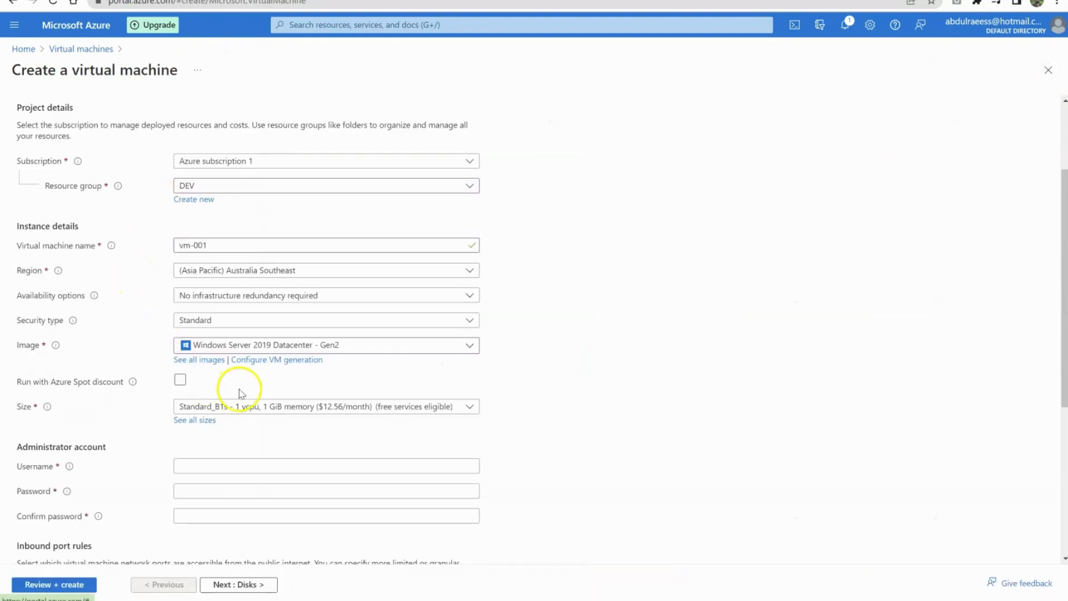
- Review the full list of VM sizes, including DS1_v2, comparing vCPUs, RAM, data disks and monthly cost, and return to the creation form
scroll(240, 393, "down", 1)
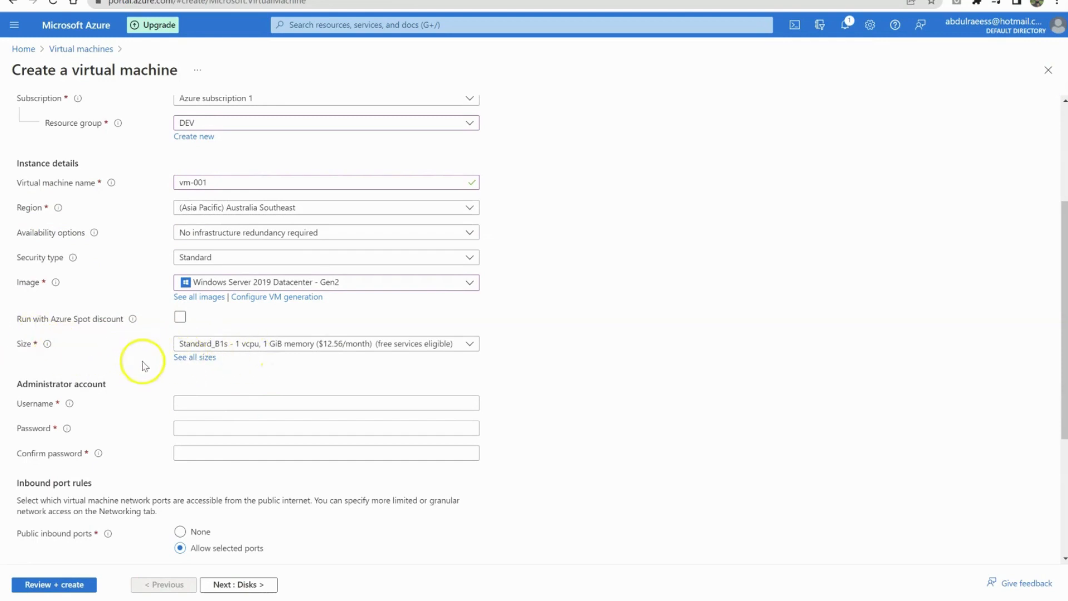
left_click(189, 358)
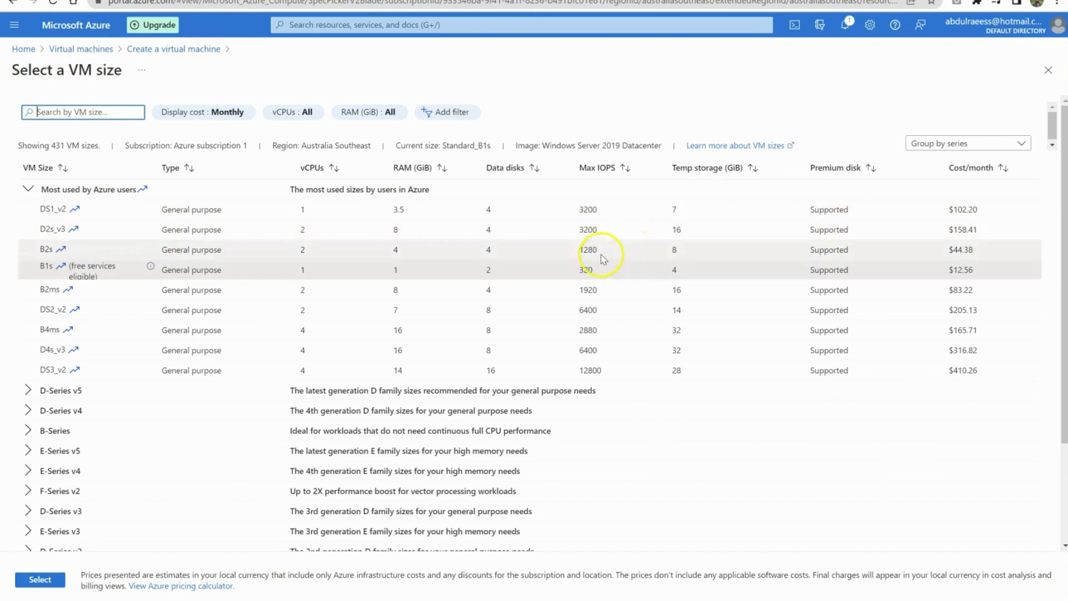
left_click(37, 112)
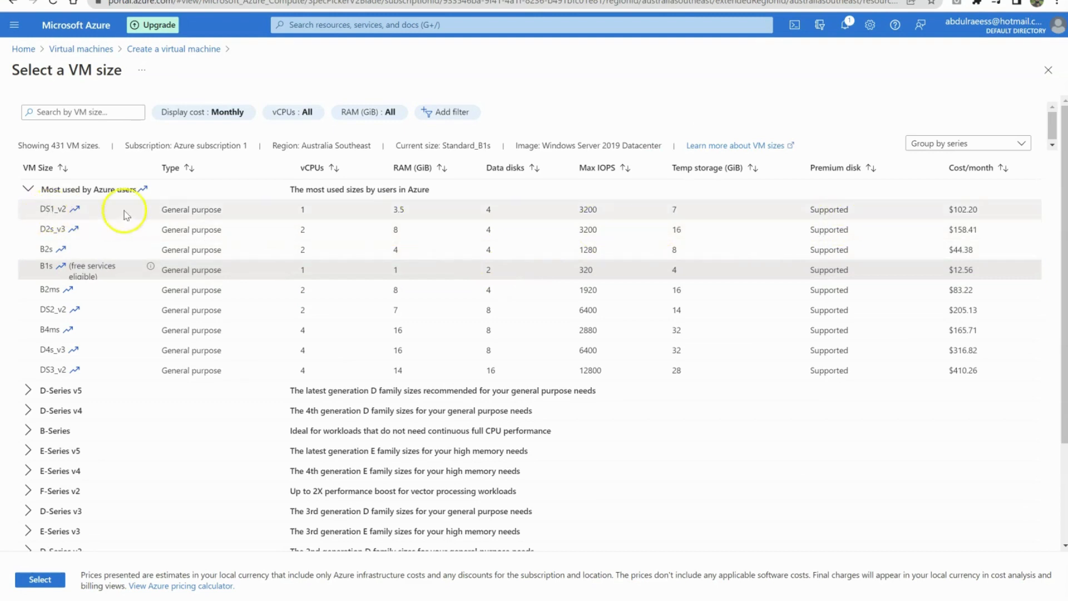
left_click(185, 211)
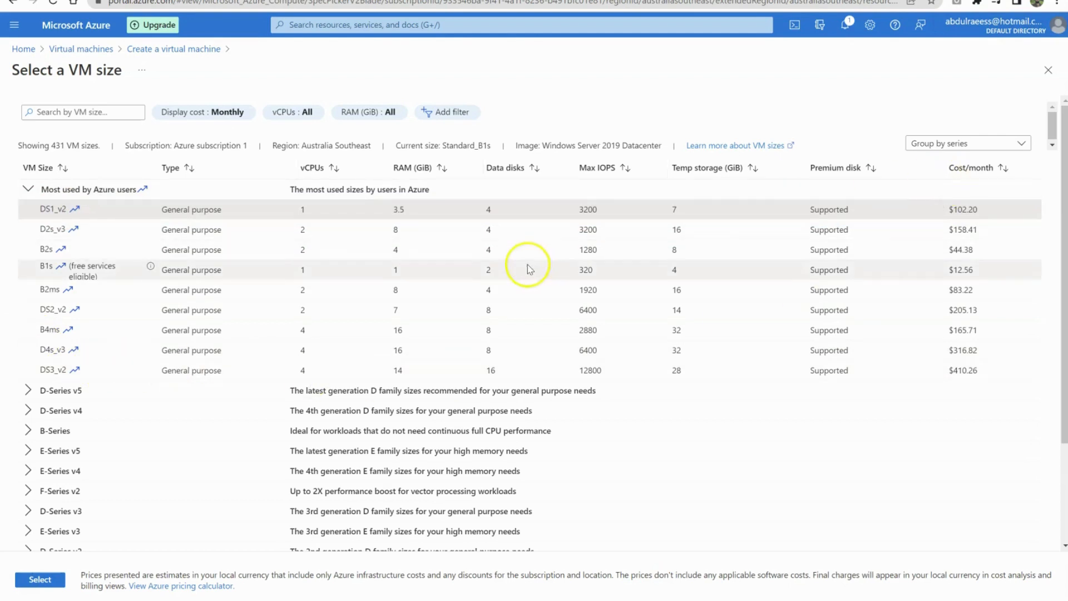
scroll(458, 273, "down", 2)
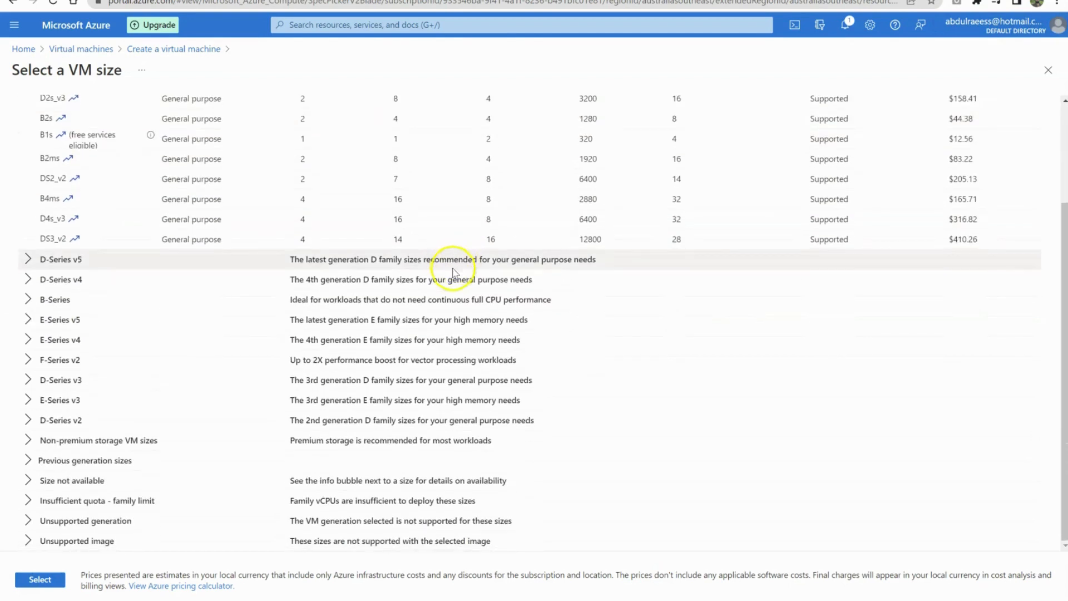
scroll(694, 303, "up", 2)
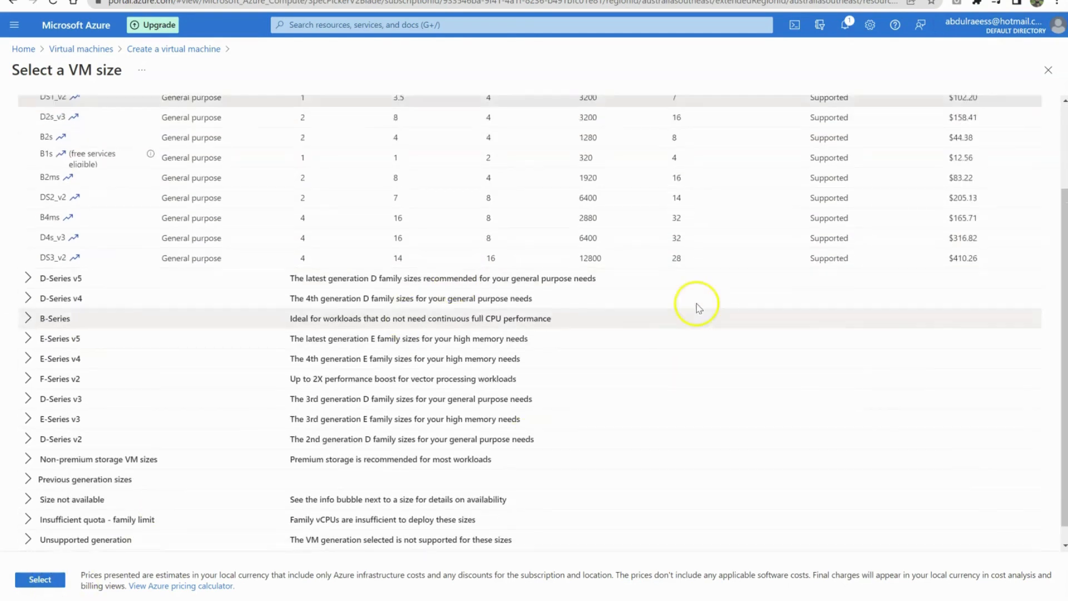
left_click(1048, 71)
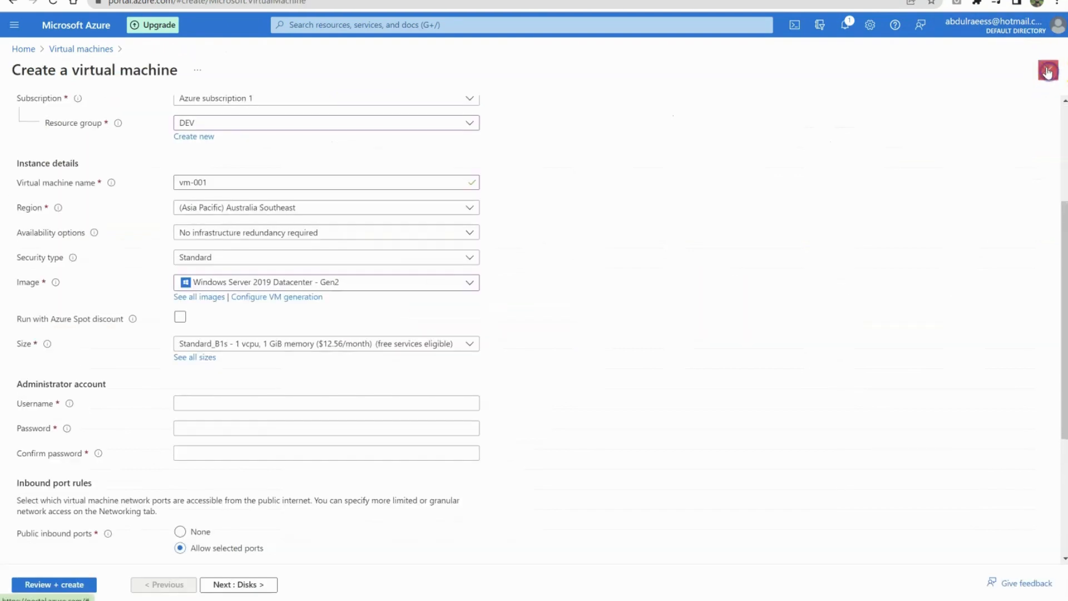
- Set the virtual machine's size to Standard_DS1_v2 with 1 vcpu and 3.5 GiB memory
left_click(381, 349)
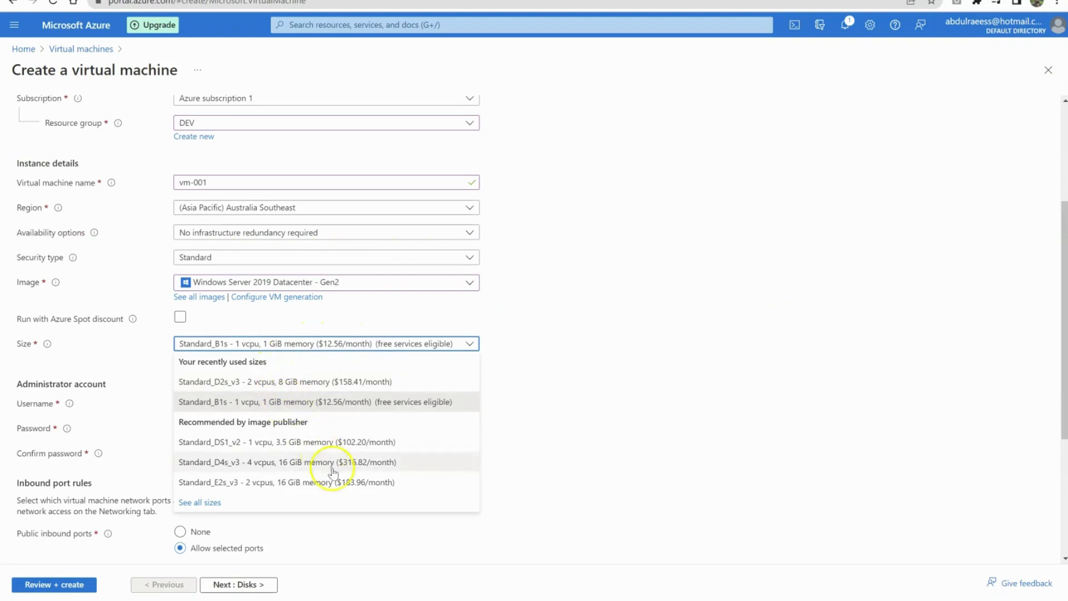
left_click(293, 443)
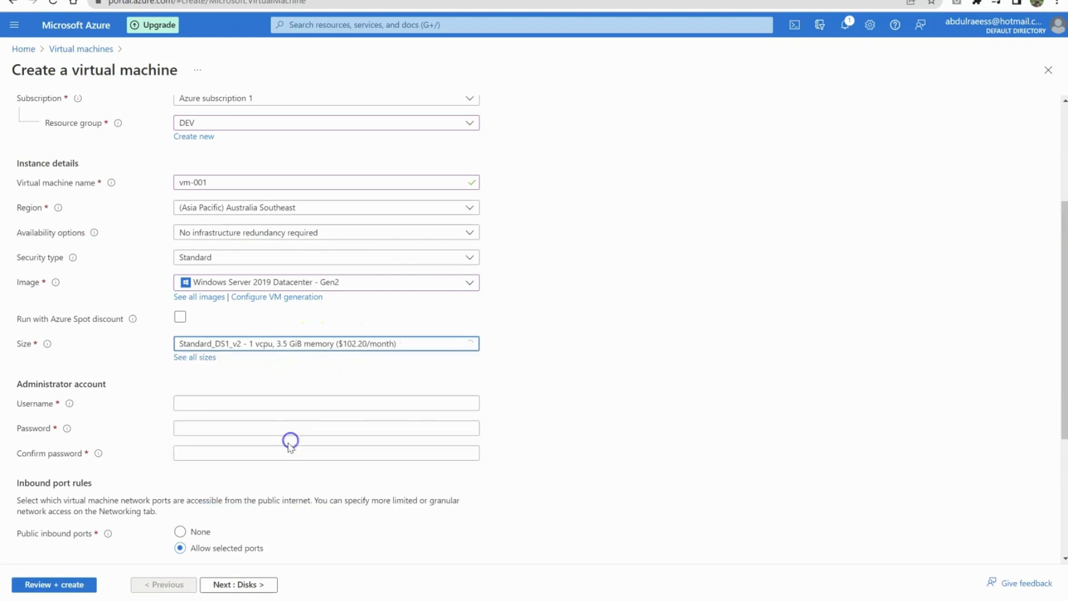
- Set the administrator account's username to devops
left_click(282, 403)
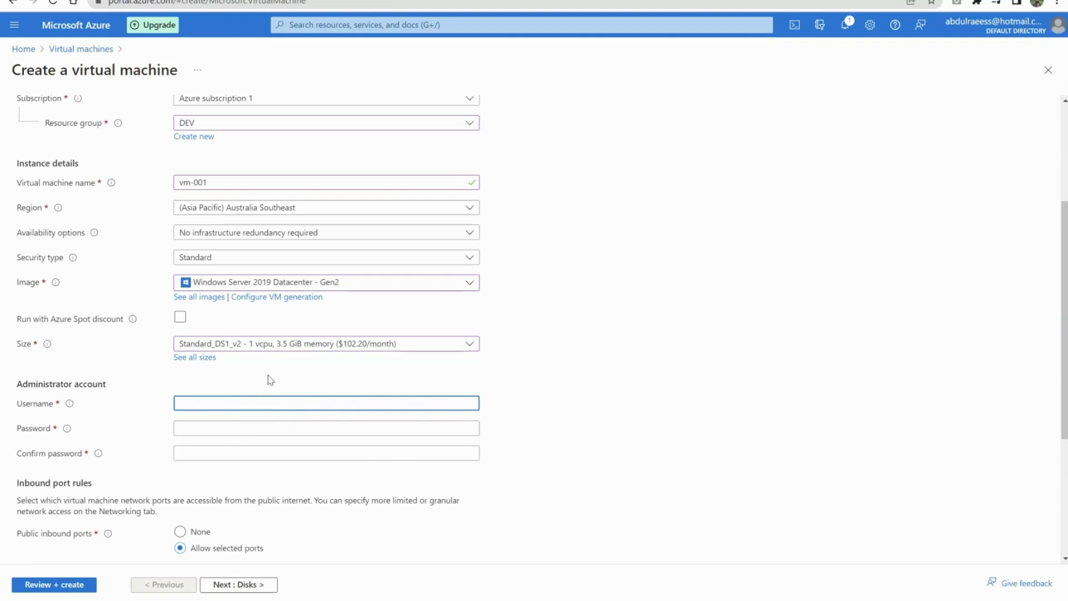
type("ops")
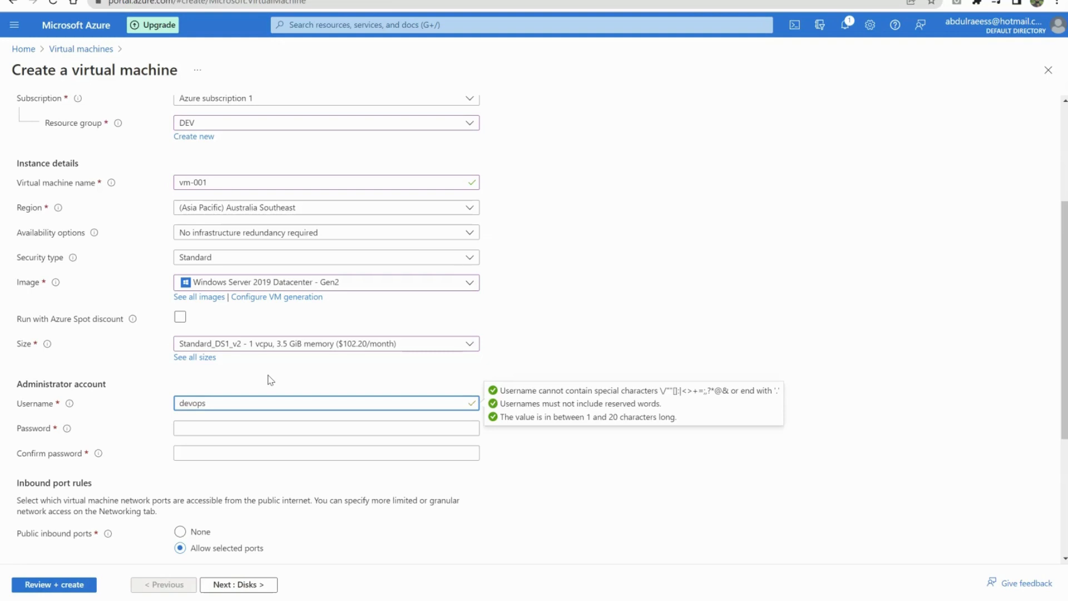
key("Tab")
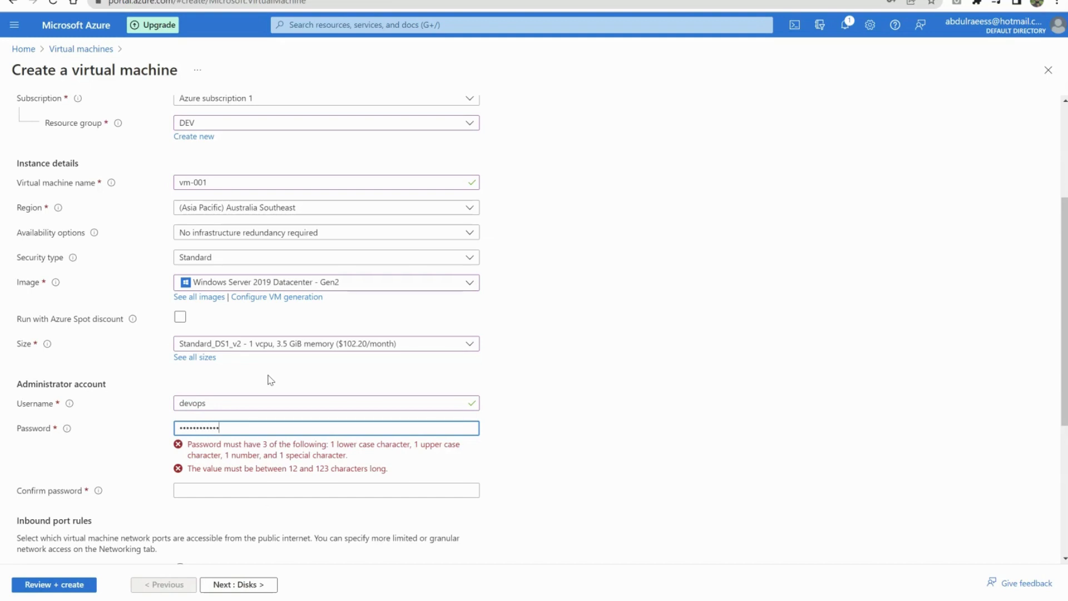
- Enter and confirm the administrator account's password, and add HTTP (80) and HTTPS (443) to the allowed inbound ports alongside RDP (3389)
key("Tab")
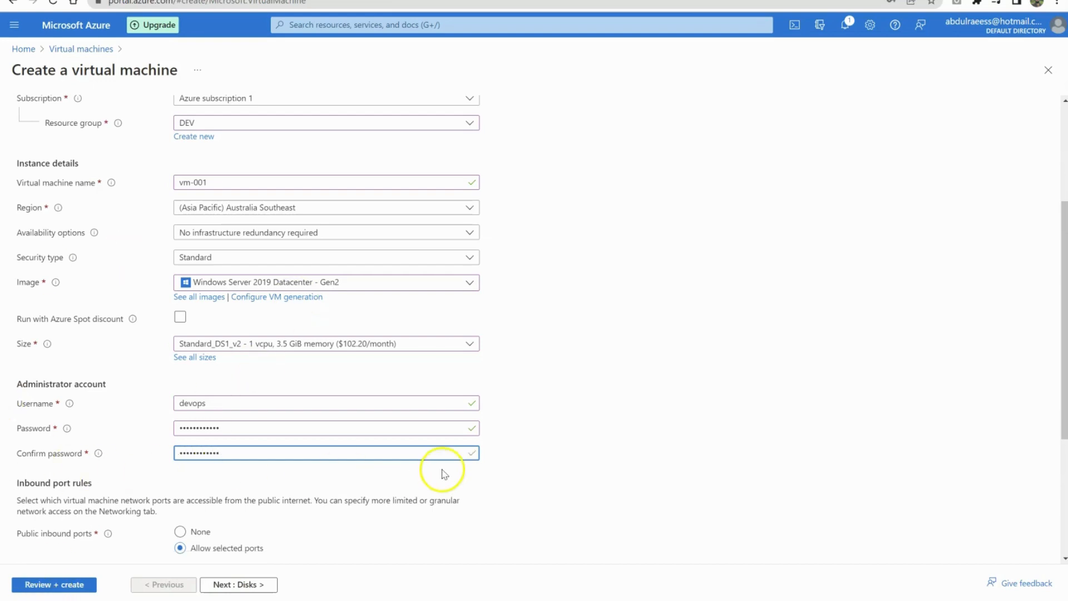
scroll(443, 470, "down", 1)
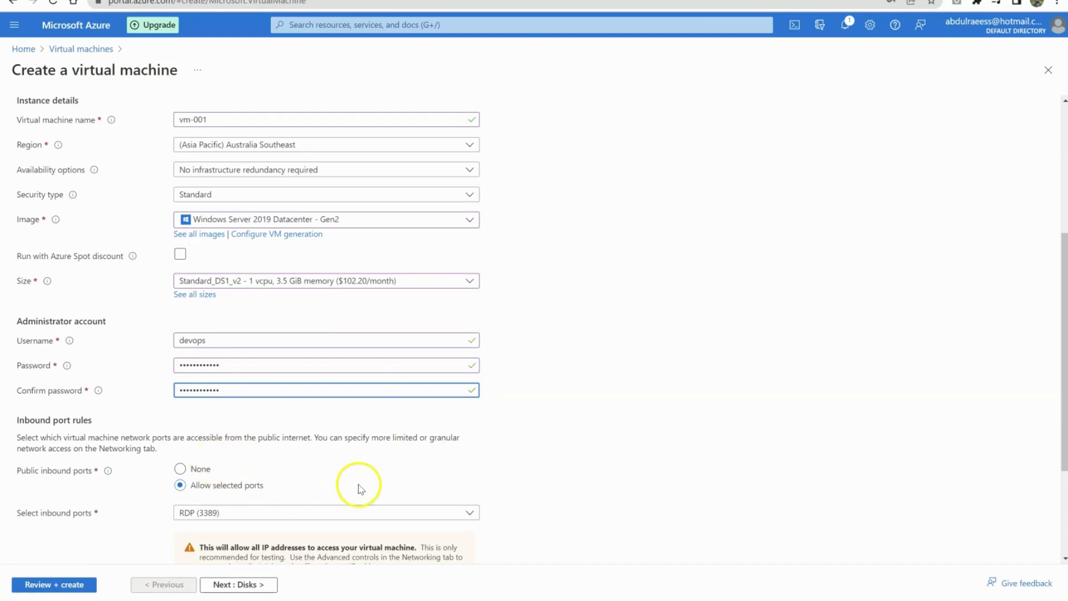
scroll(358, 488, "down", 2)
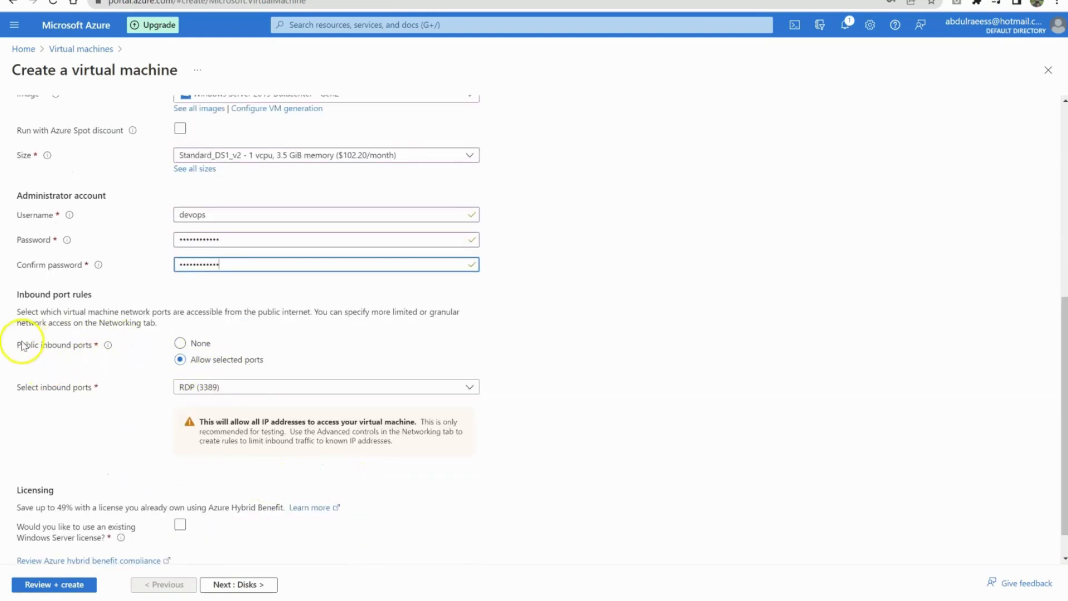
left_click_drag(21, 345, 84, 346)
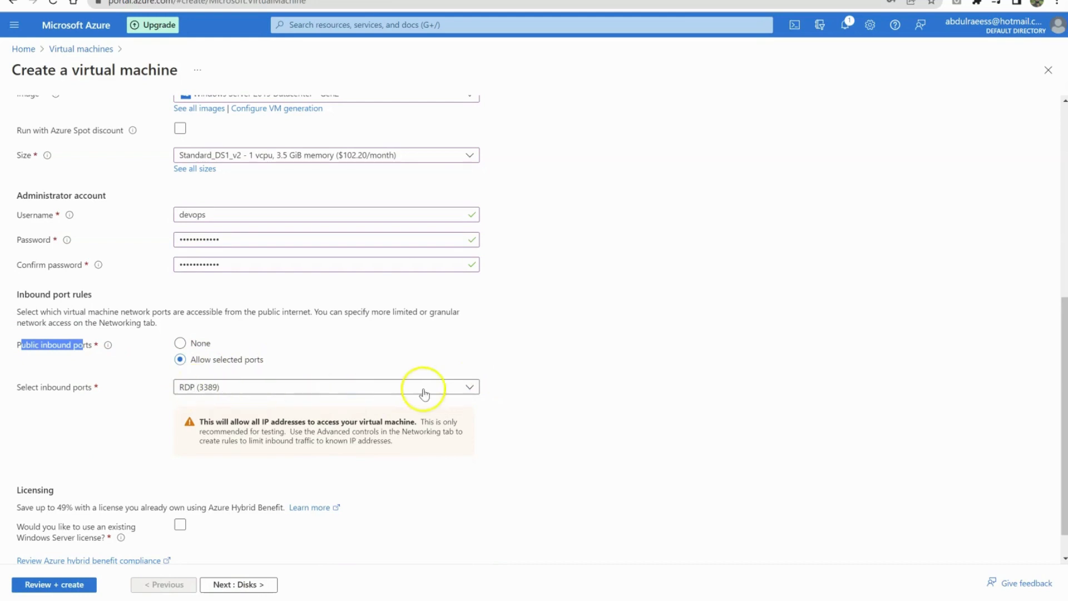
left_click(469, 390)
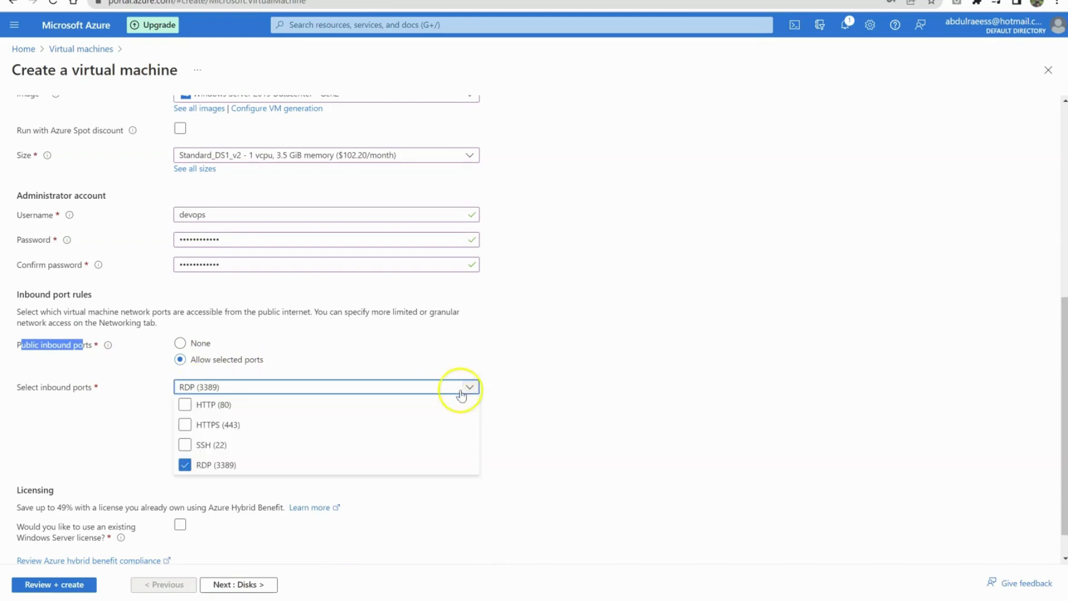
left_click(184, 406)
left_click(185, 426)
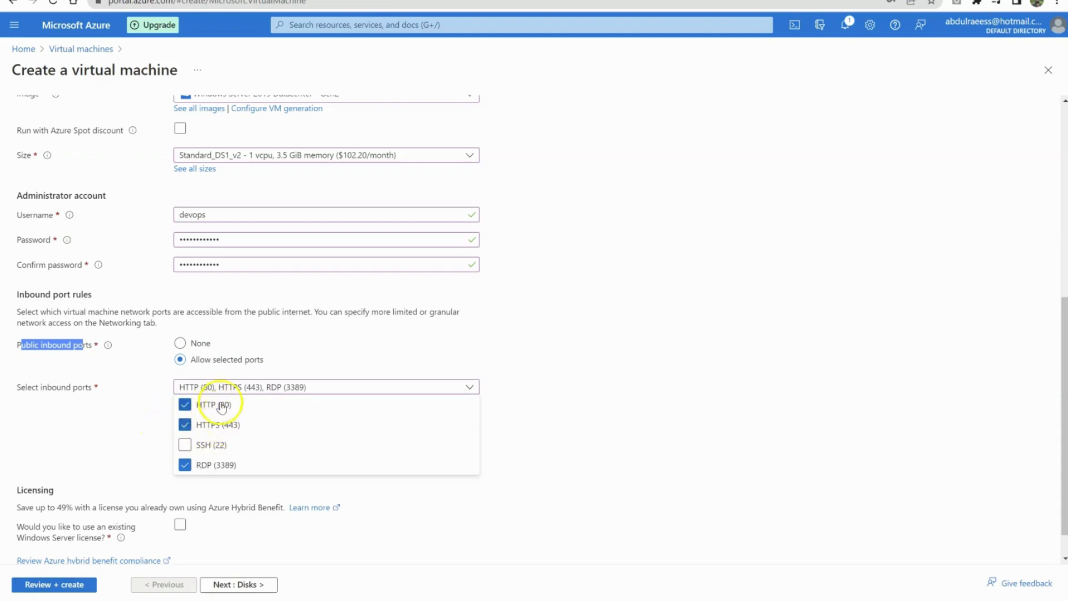
left_click(148, 425)
scroll(89, 503, "down", 1)
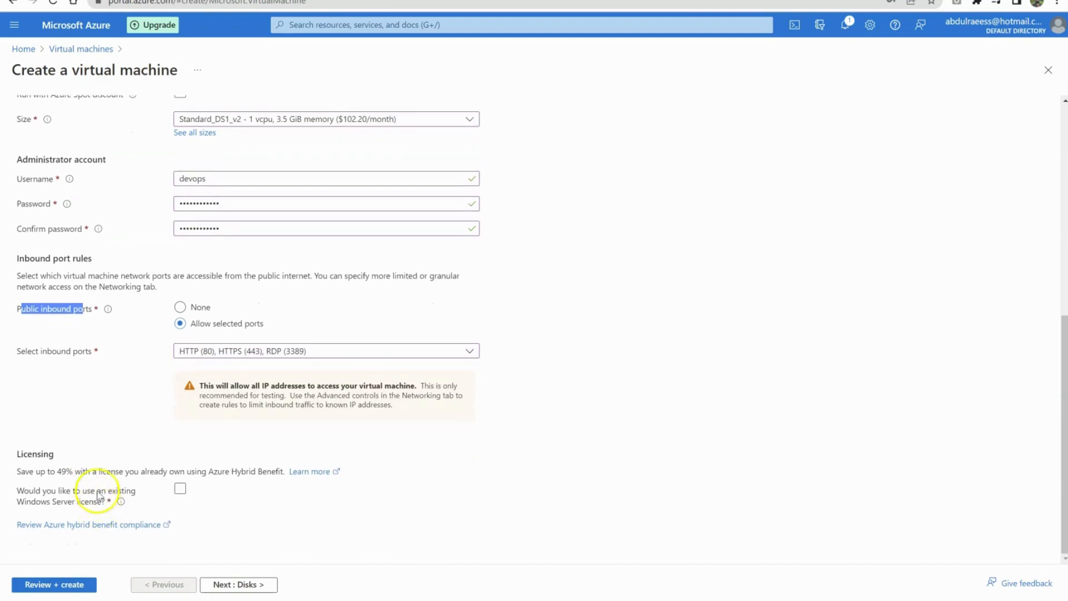
- Validate the vm-001 configuration and create the virtual machine
left_click(82, 587)
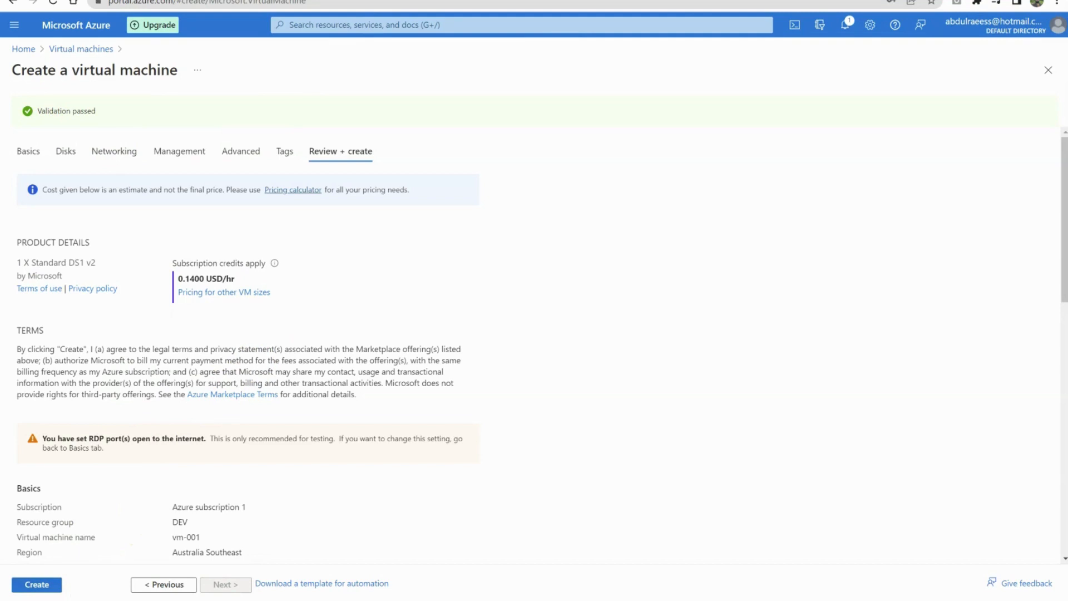
left_click(49, 589)
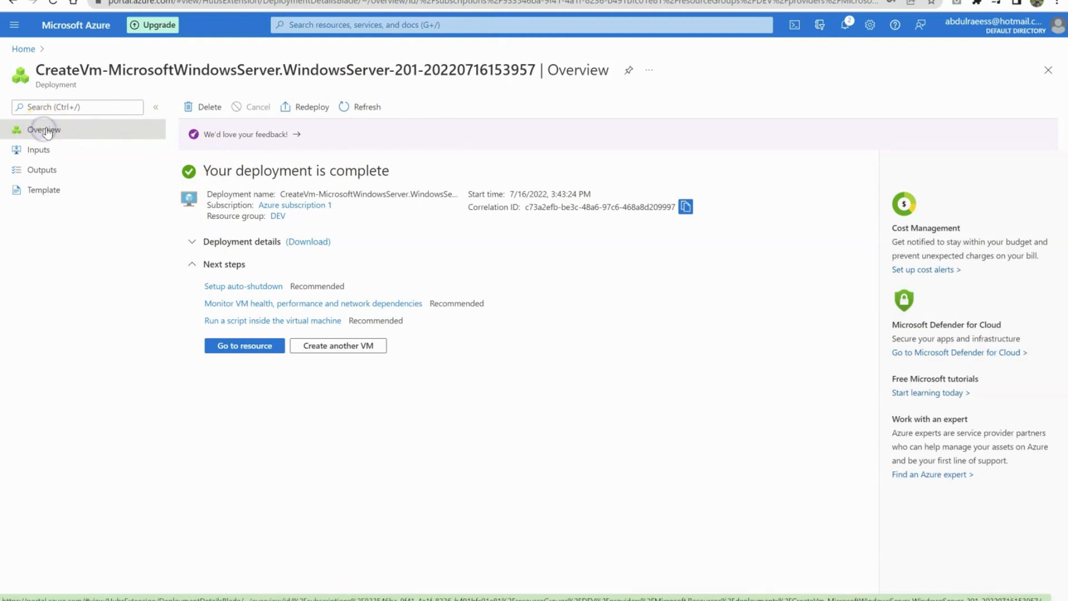
- Leave the deployment page for the virtual machines list and start creating another Azure virtual machine
left_click(1050, 72)
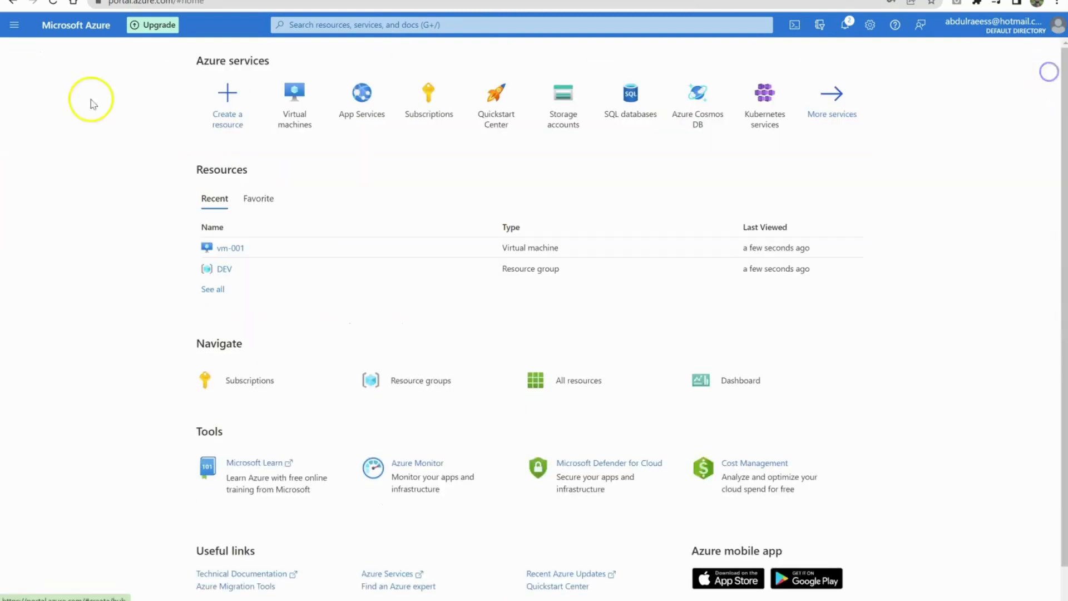
left_click(291, 99)
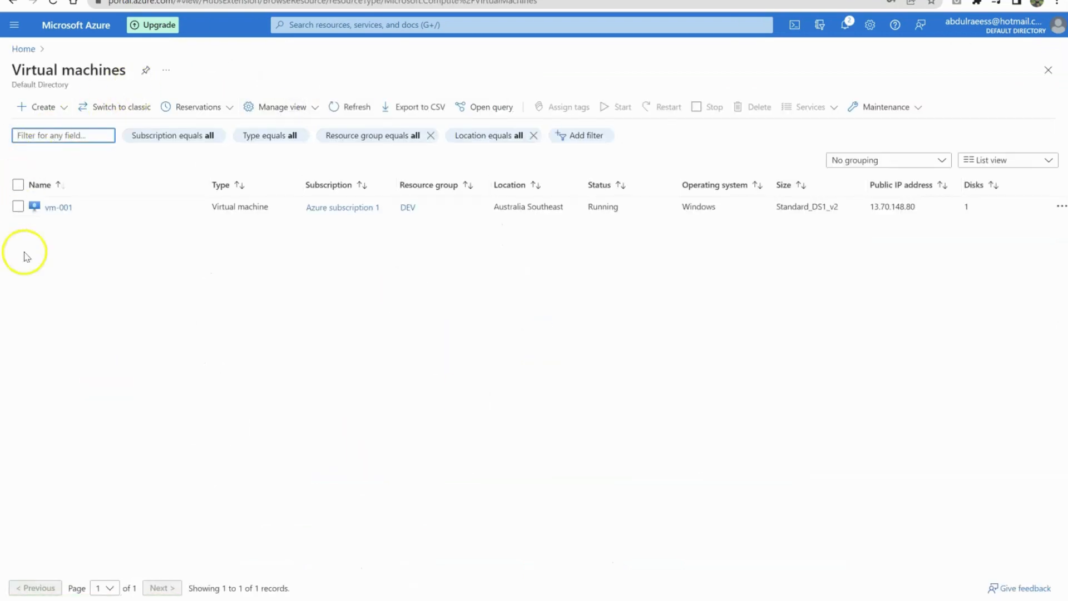
left_click(529, 2)
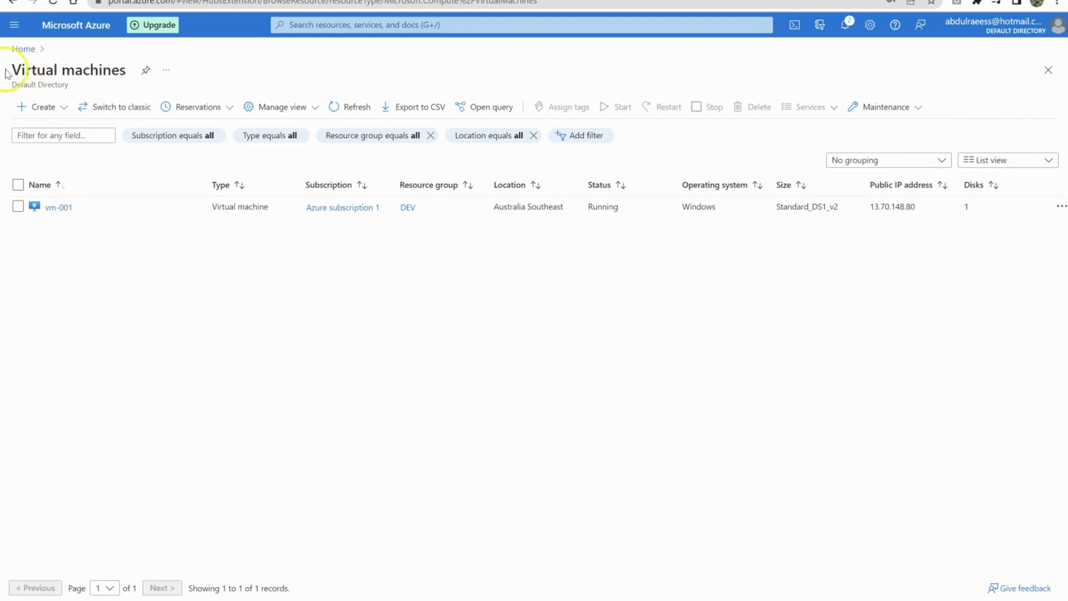
left_click(42, 111)
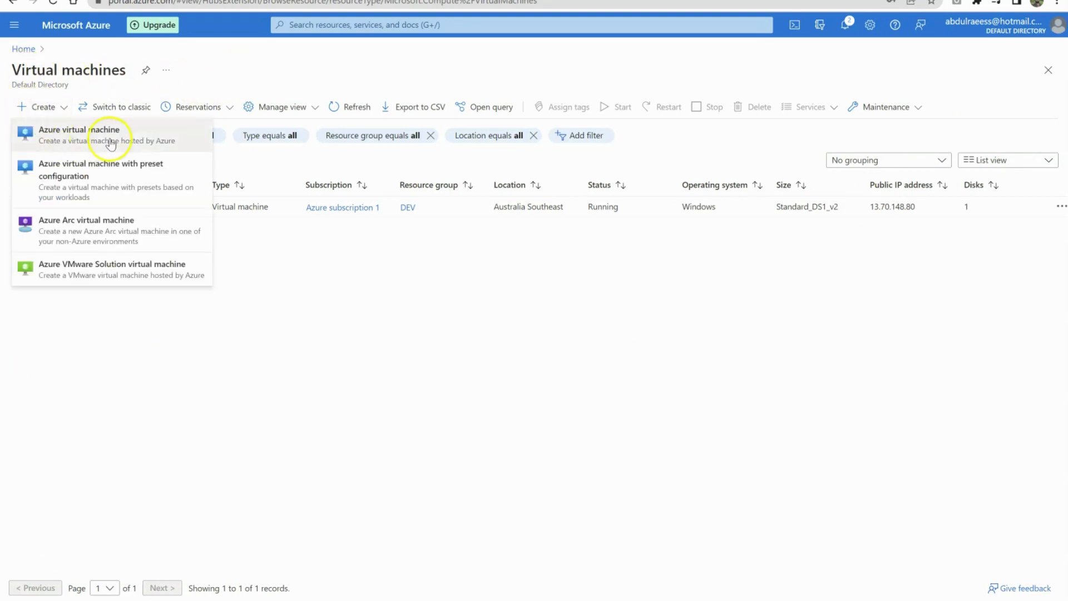
left_click(176, 141)
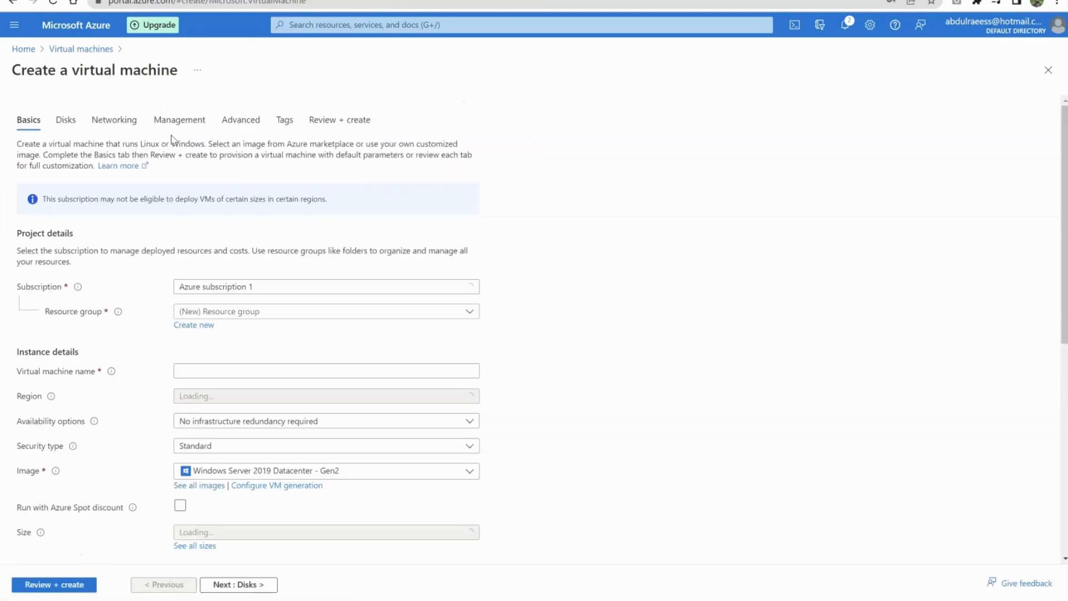
- Assign the new virtual machine to the DEV resource group and name it vm-002
left_click(470, 313)
left_click(189, 374)
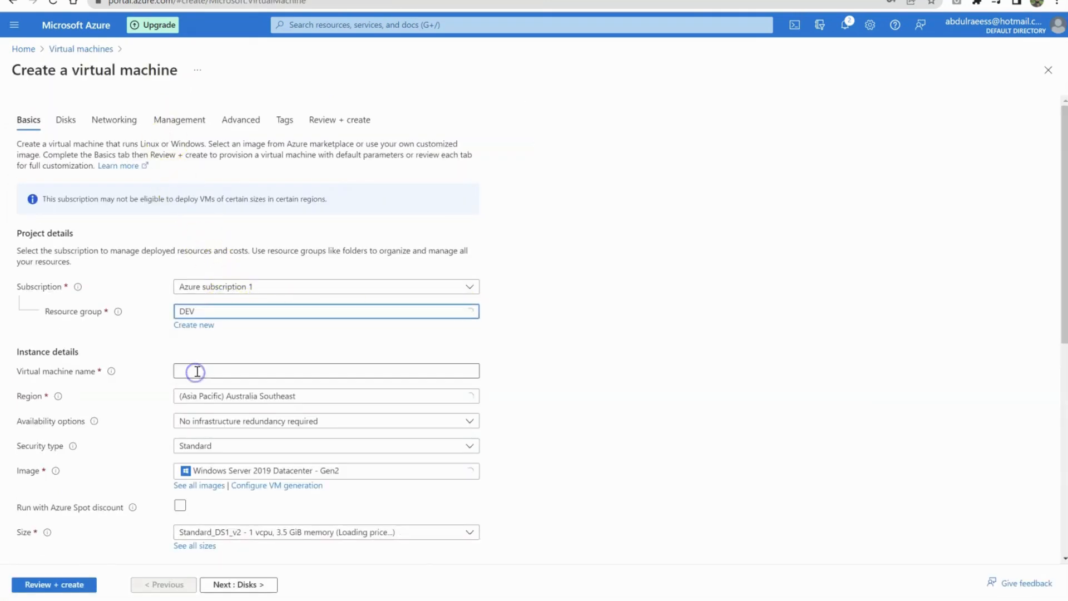
scroll(181, 368, "down", 1)
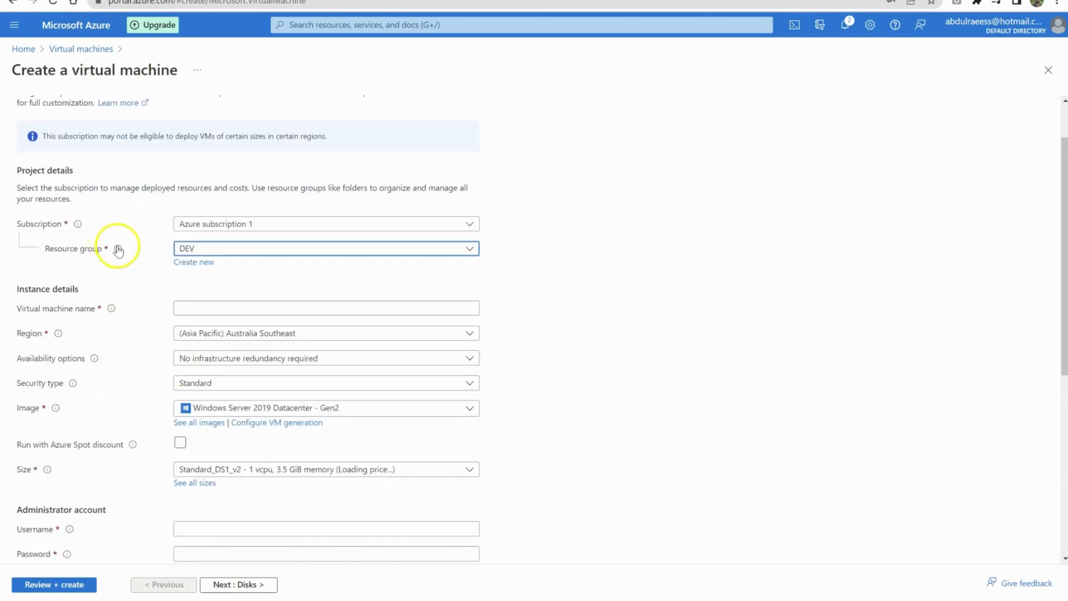
left_click(198, 311)
left_click(201, 310)
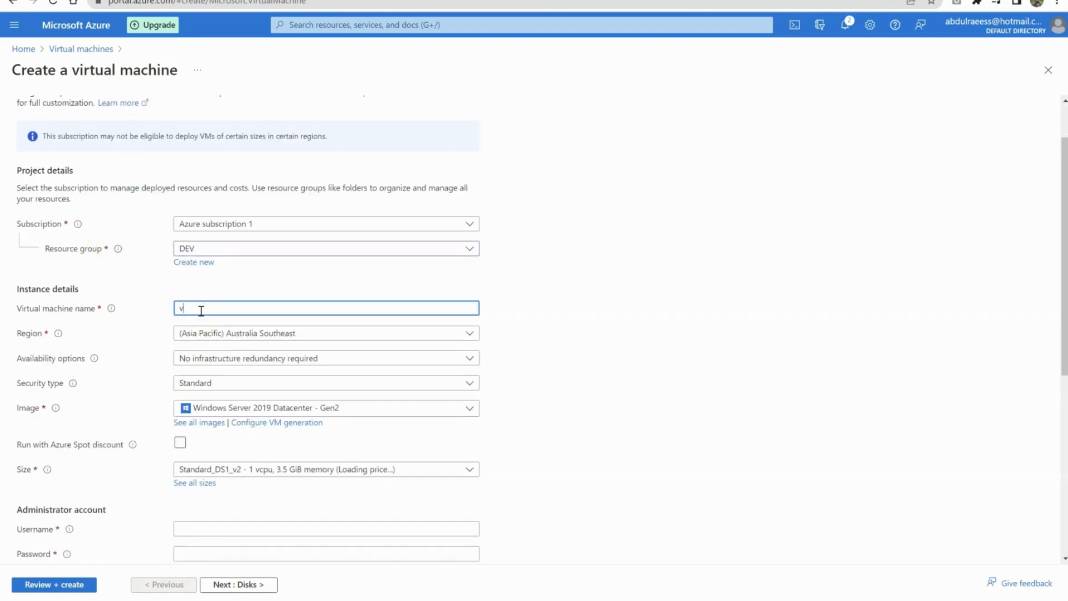
type("vm-00")
left_click(205, 334)
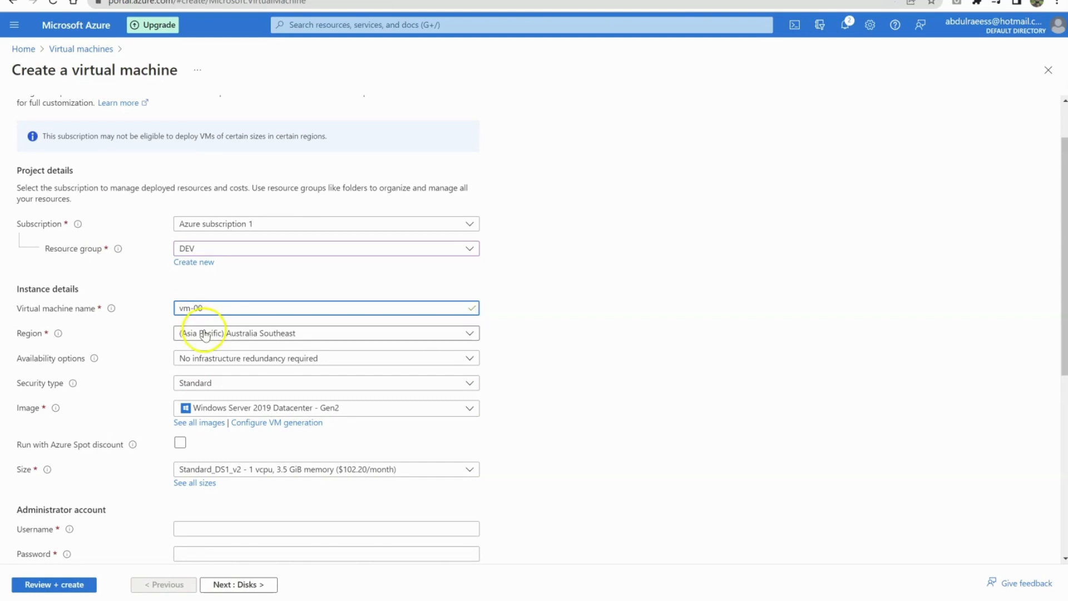
type("002")
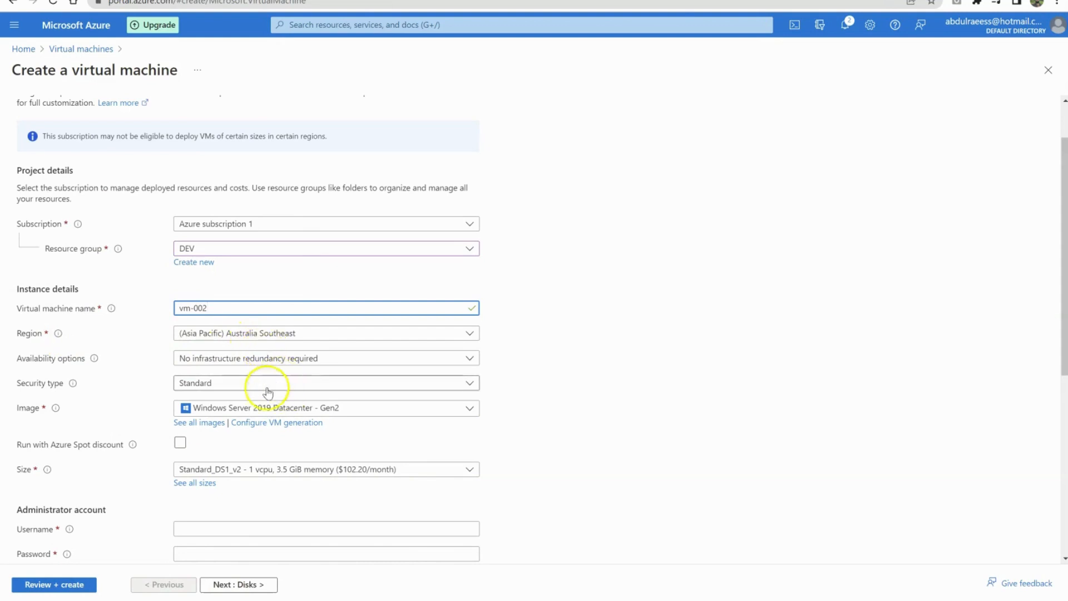
- Set vm-002's administrator username to devops, and enter and confirm the account password
scroll(218, 408, "down", 1)
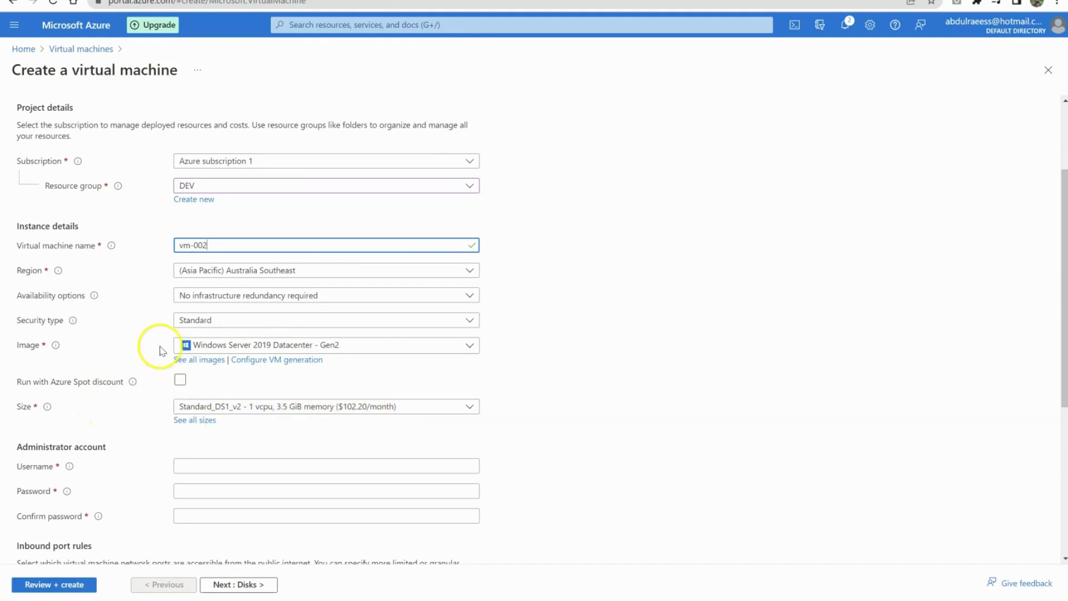
left_click(217, 465)
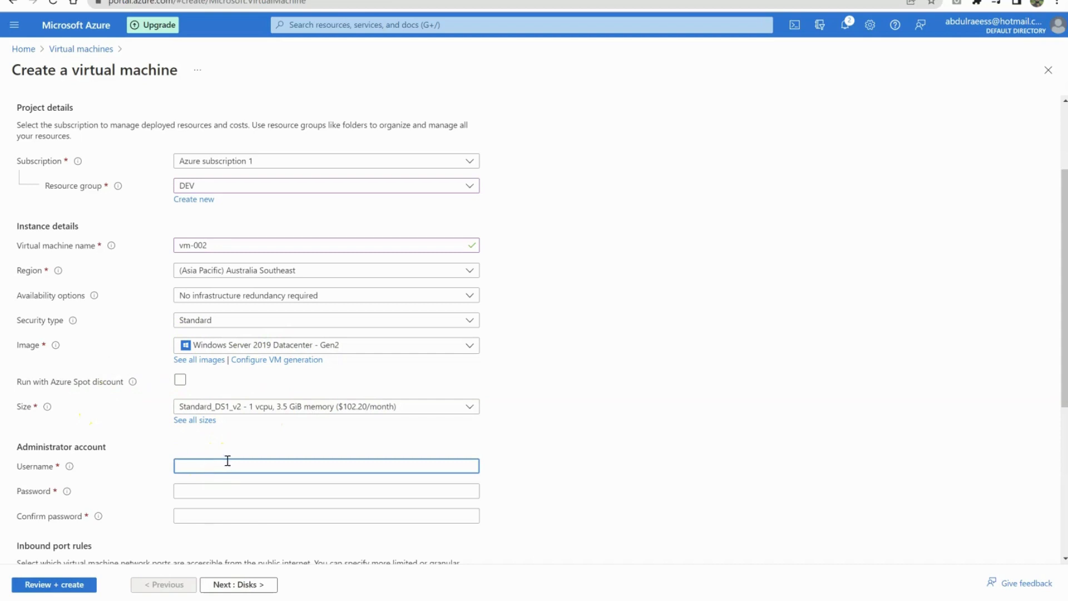
type("devops")
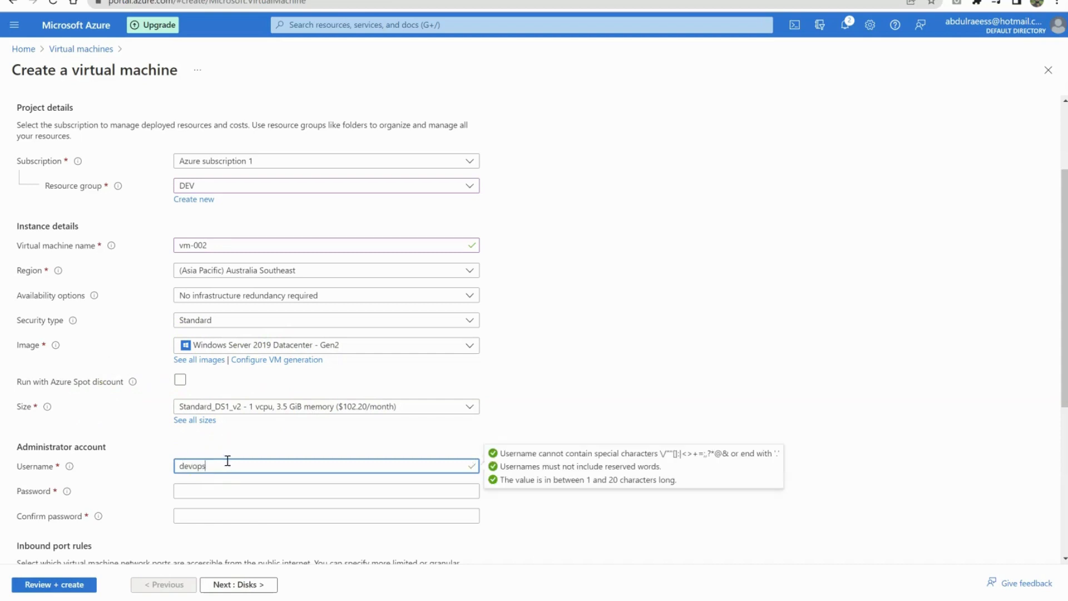
key("Tab")
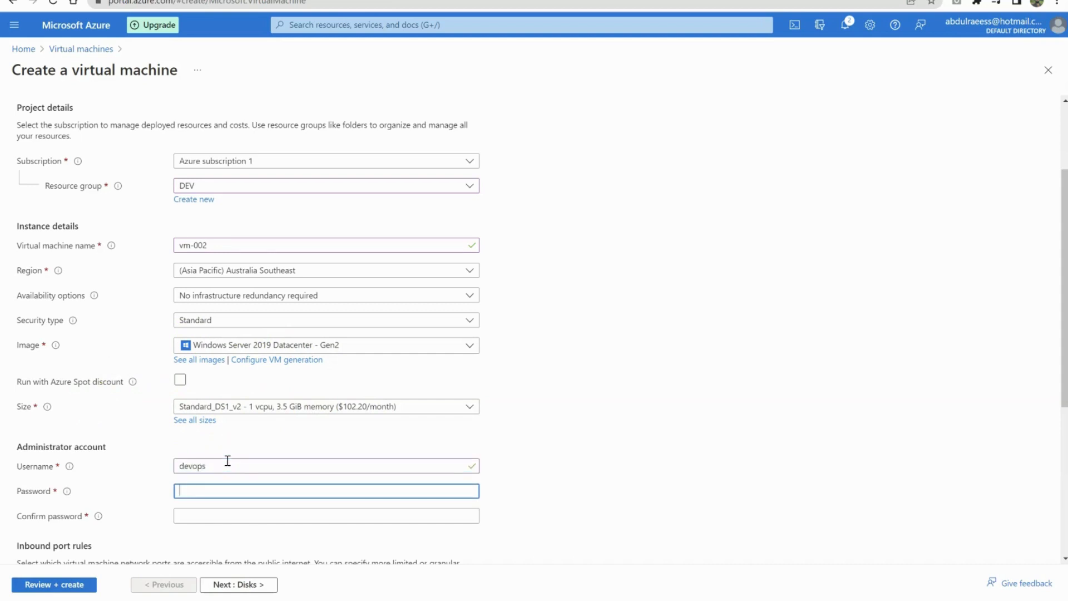
type("••")
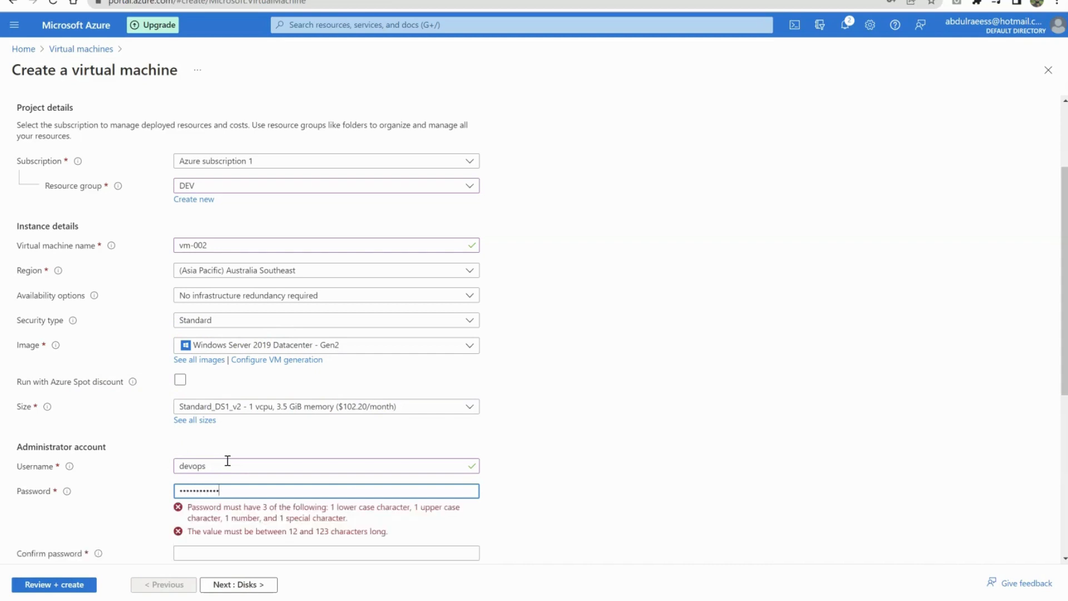
type("•")
key("Tab")
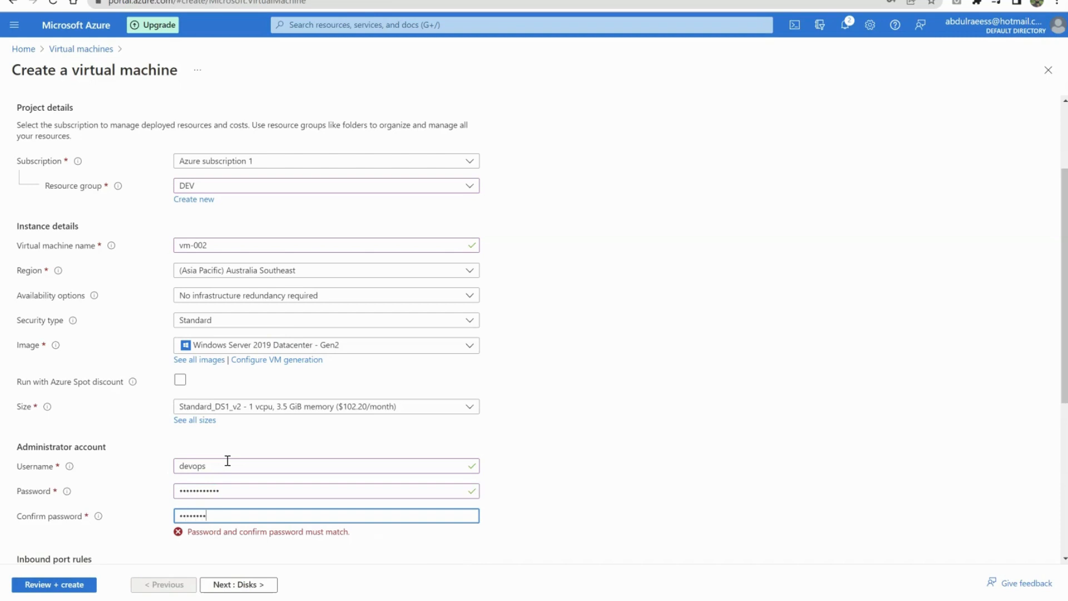
type("•••••••••••")
scroll(227, 460, "down", 5)
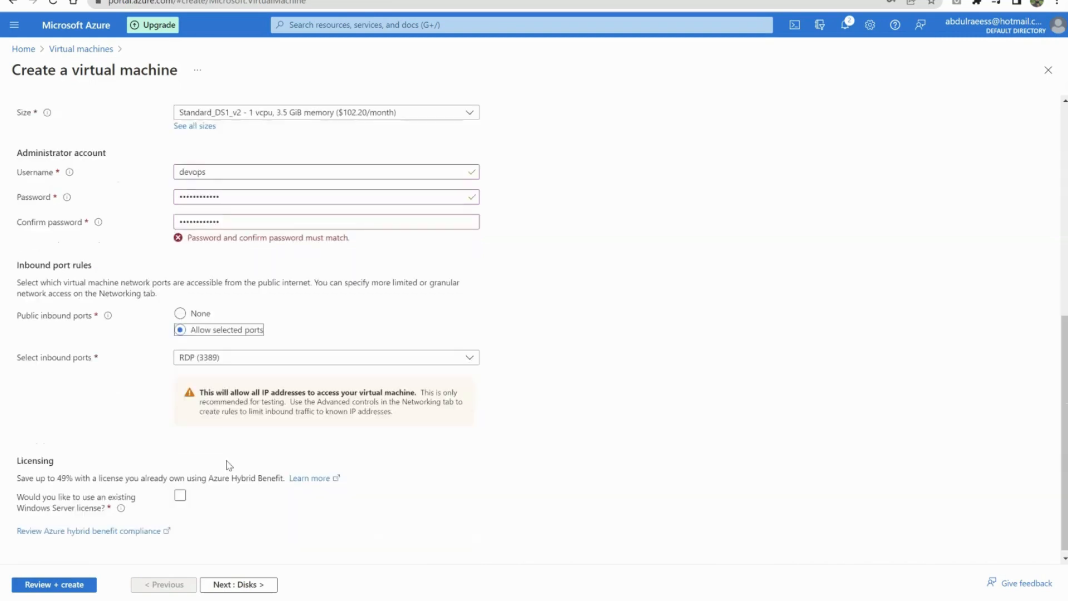
type("•")
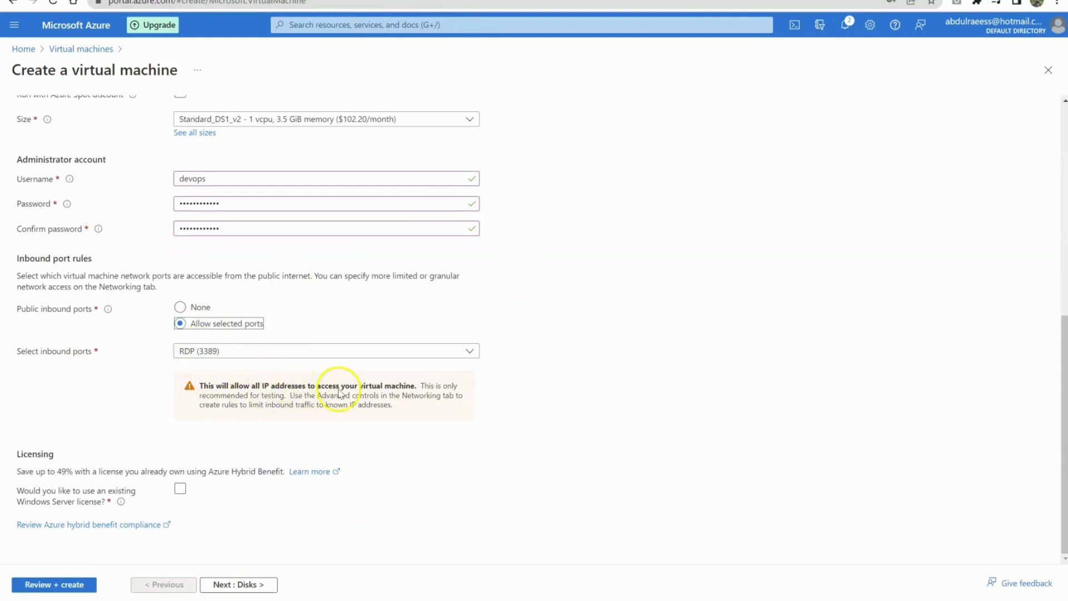
- Look through the selectable inbound ports for vm-002, comparing SSH (22) and RDP (3389), without changing the selection
left_click(469, 351)
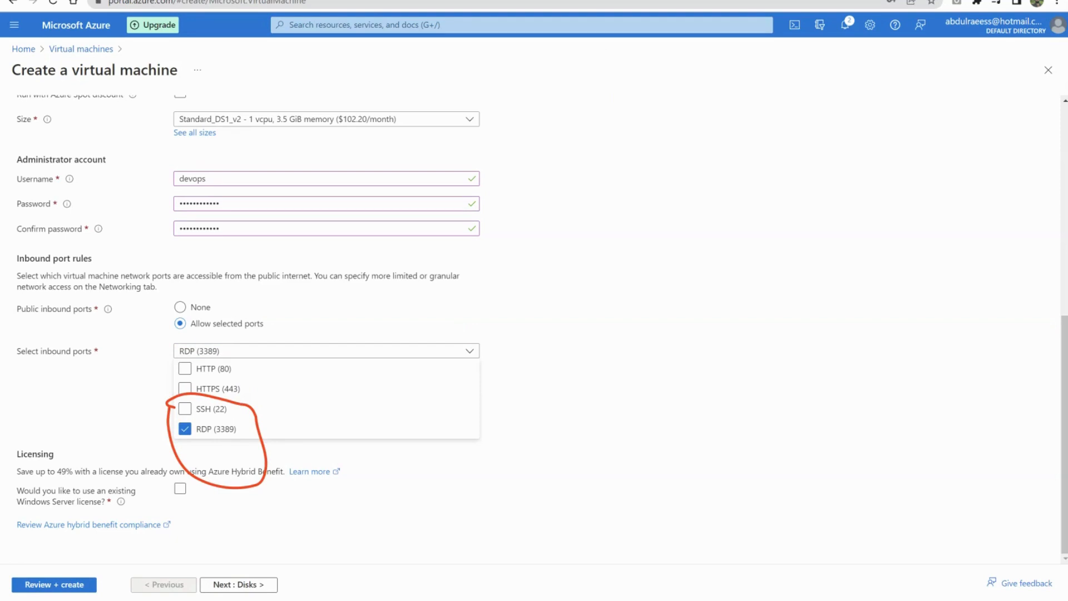
key("Escape")
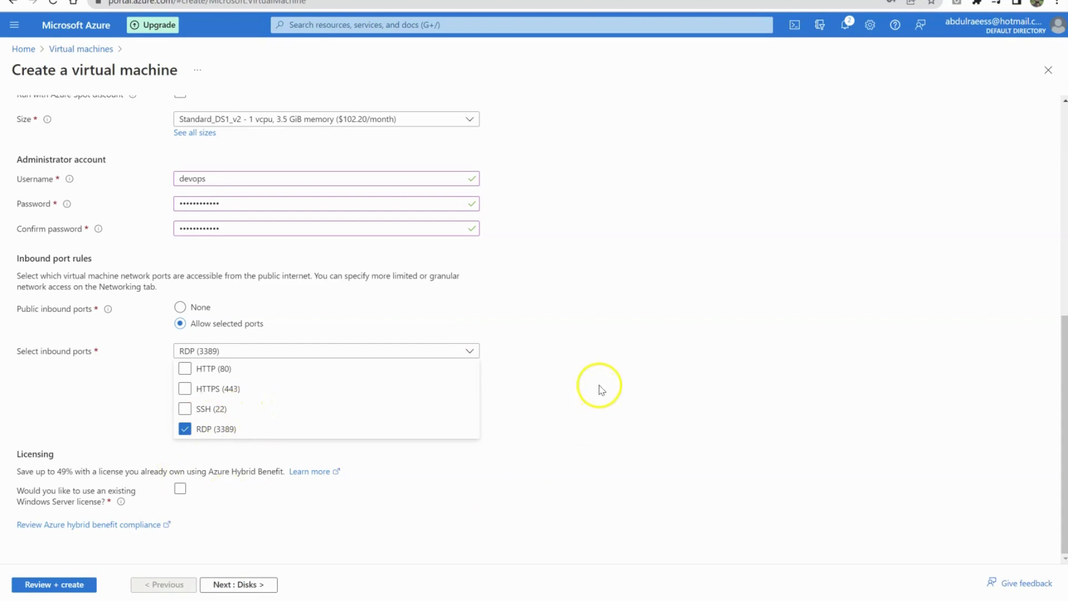
left_click(594, 343)
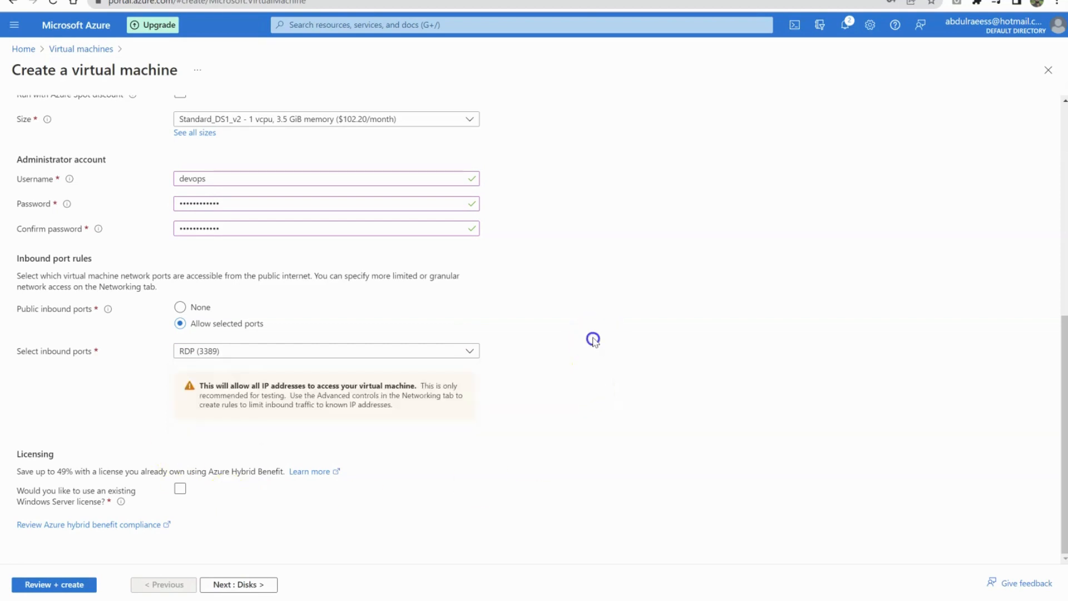
- Try to validate the vm-002 configuration, and return to the inbound port rules in its basic settings
left_click(85, 585)
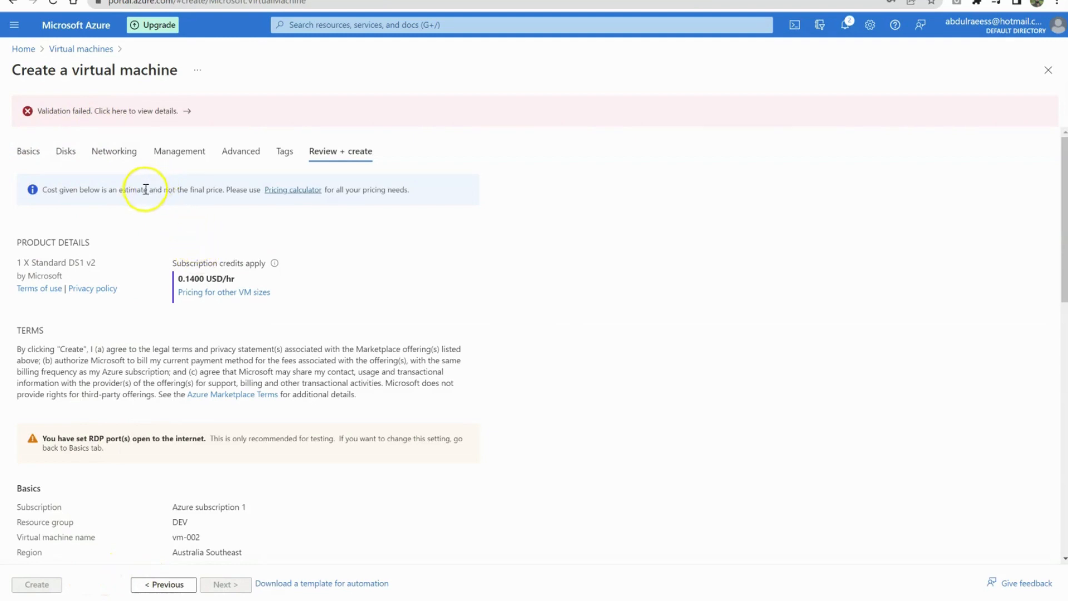
left_click(165, 584)
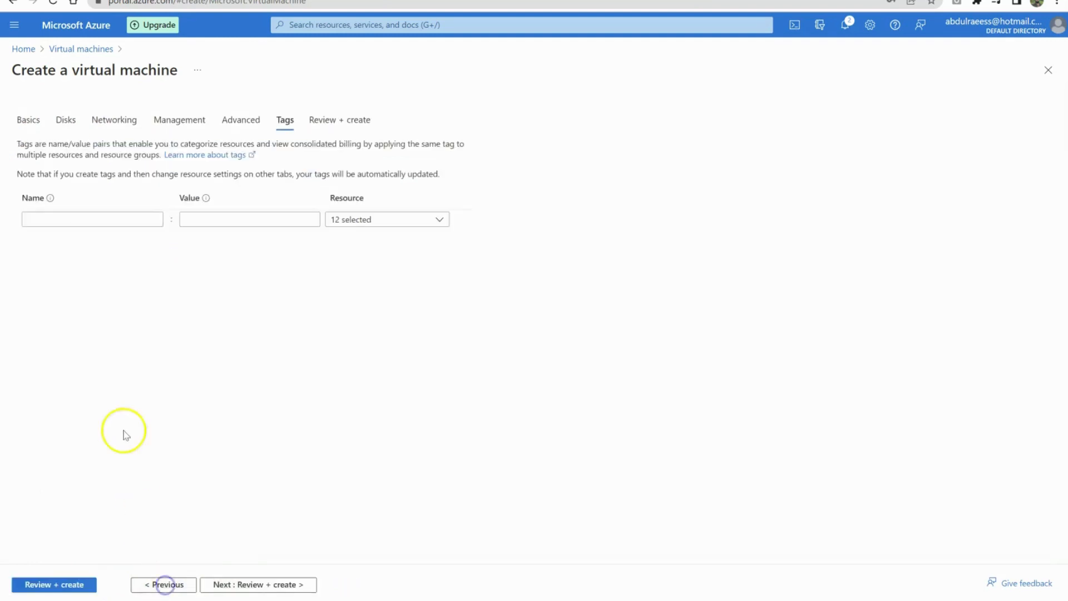
left_click(35, 119)
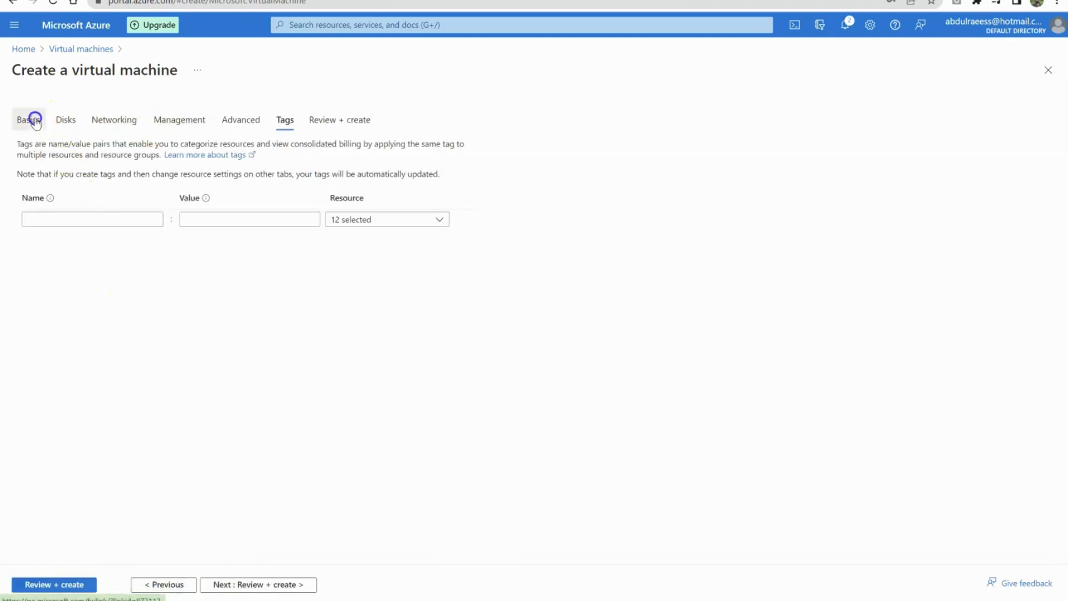
scroll(272, 422, "down", 6)
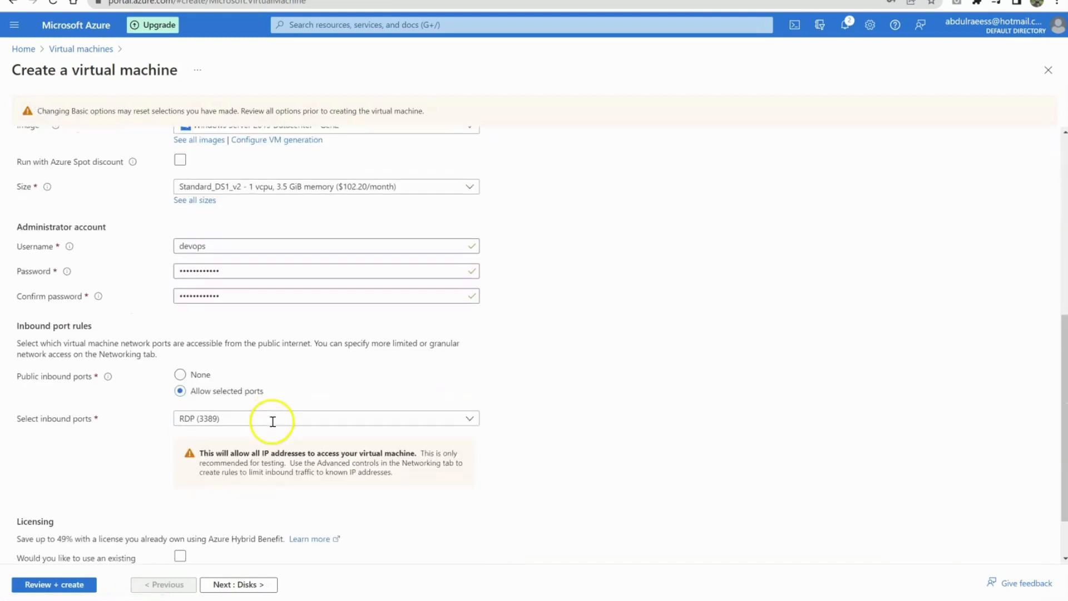
scroll(272, 424, "down", 1)
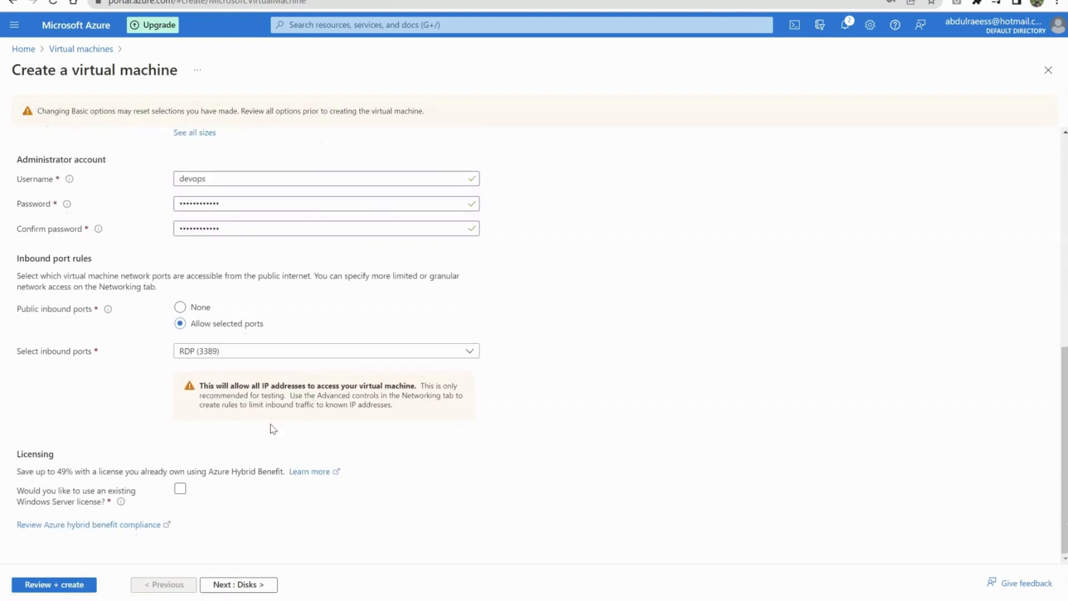
- Validate the vm-002 configuration, review its summary, and create the virtual machine
scroll(266, 427, "up", 6)
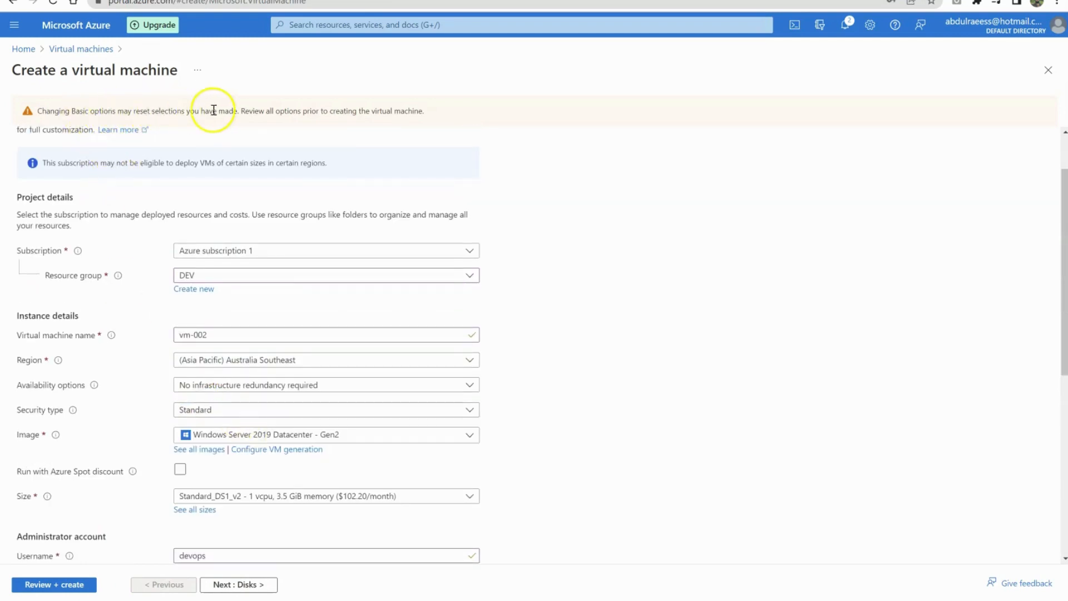
scroll(308, 240, "up", 1)
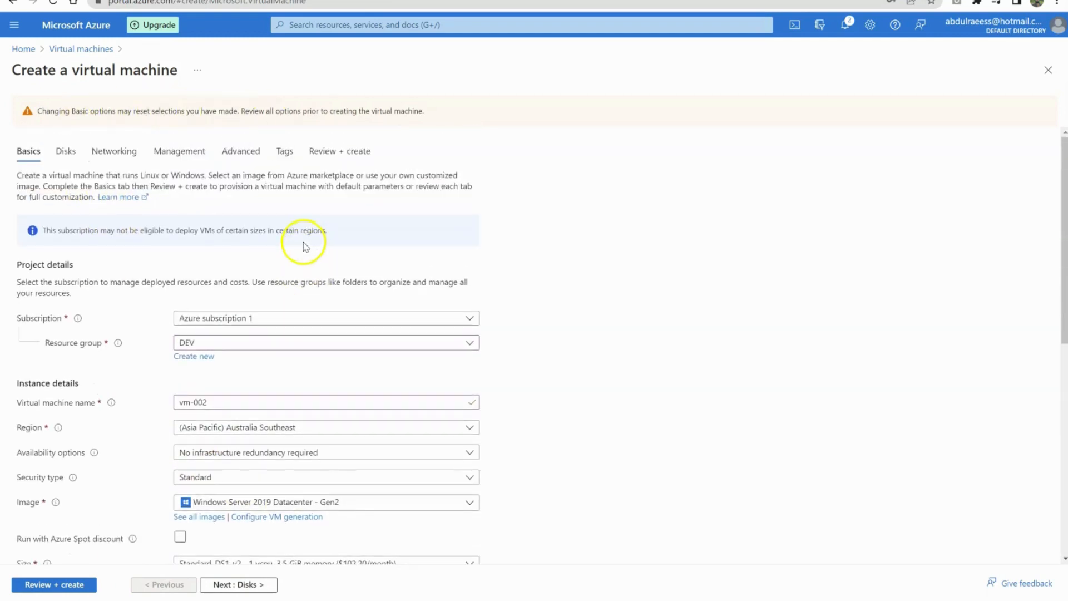
scroll(295, 249, "down", 3)
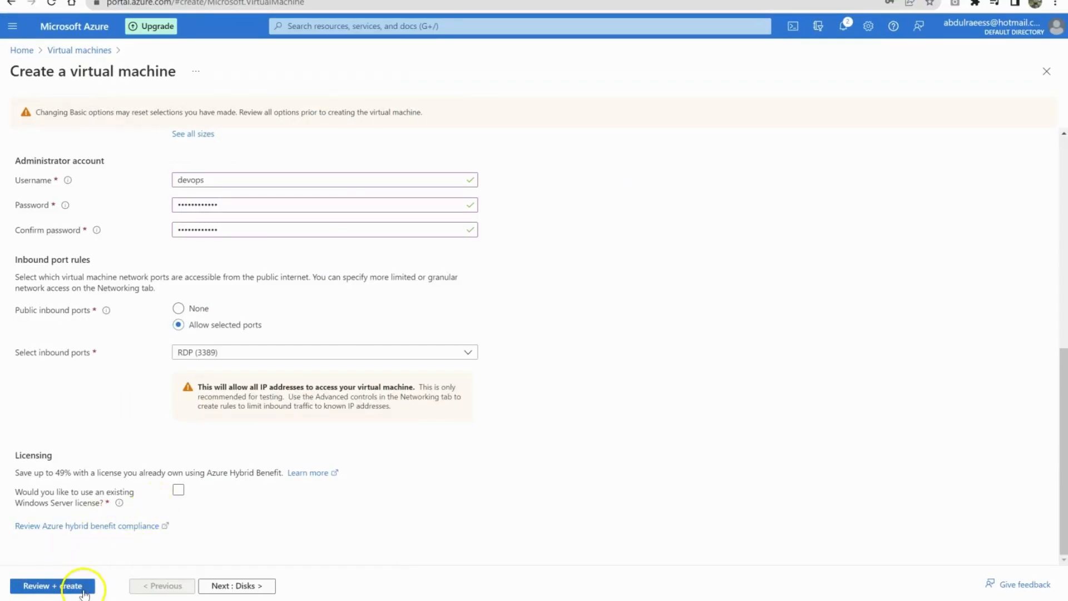
left_click(89, 586)
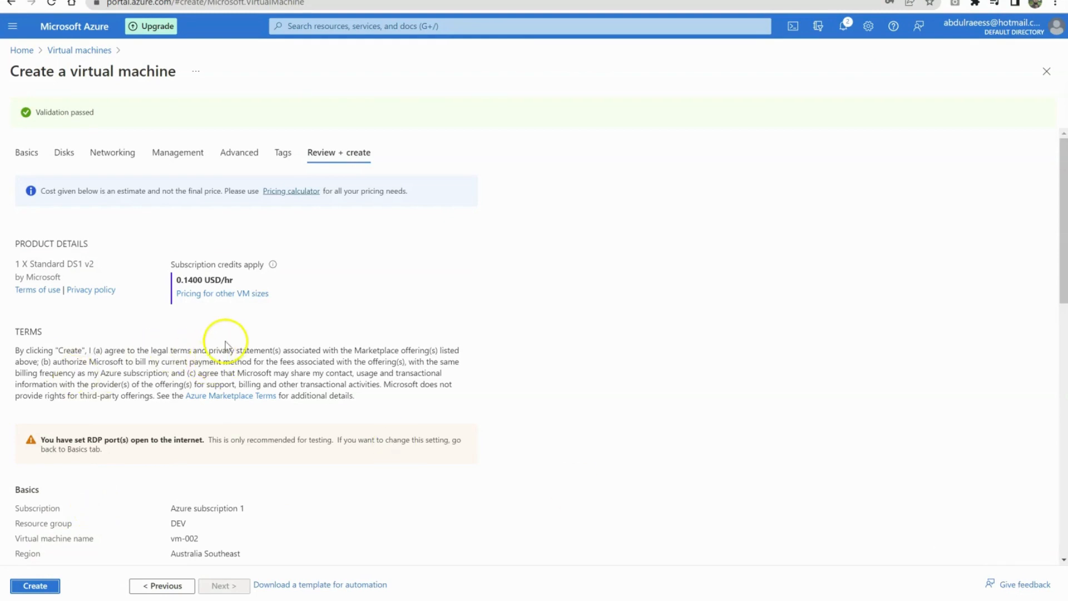
scroll(223, 342, "down", 5)
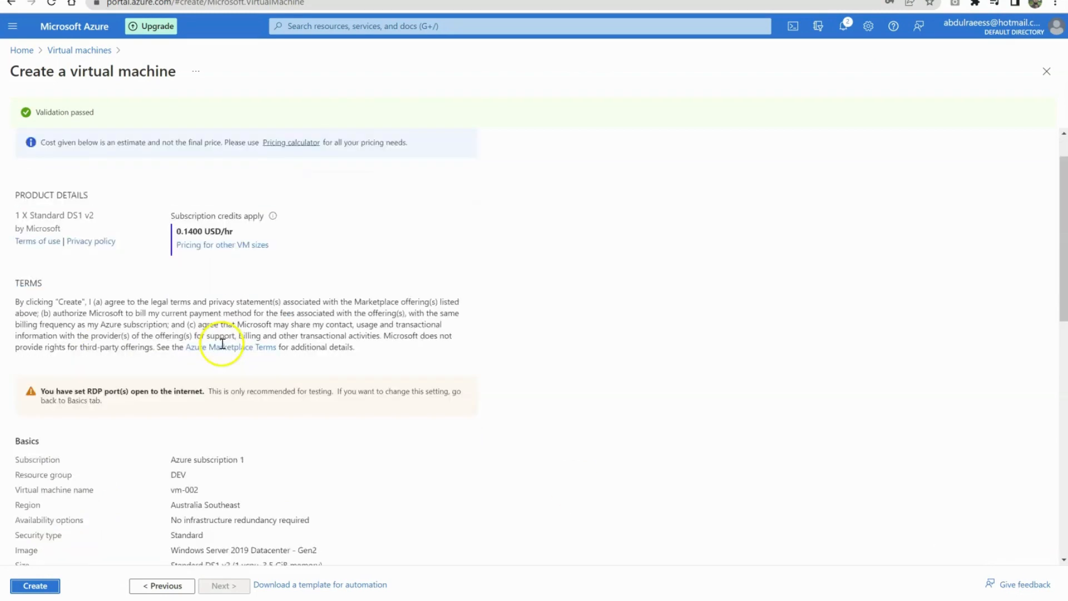
scroll(16, 306, "up", 3)
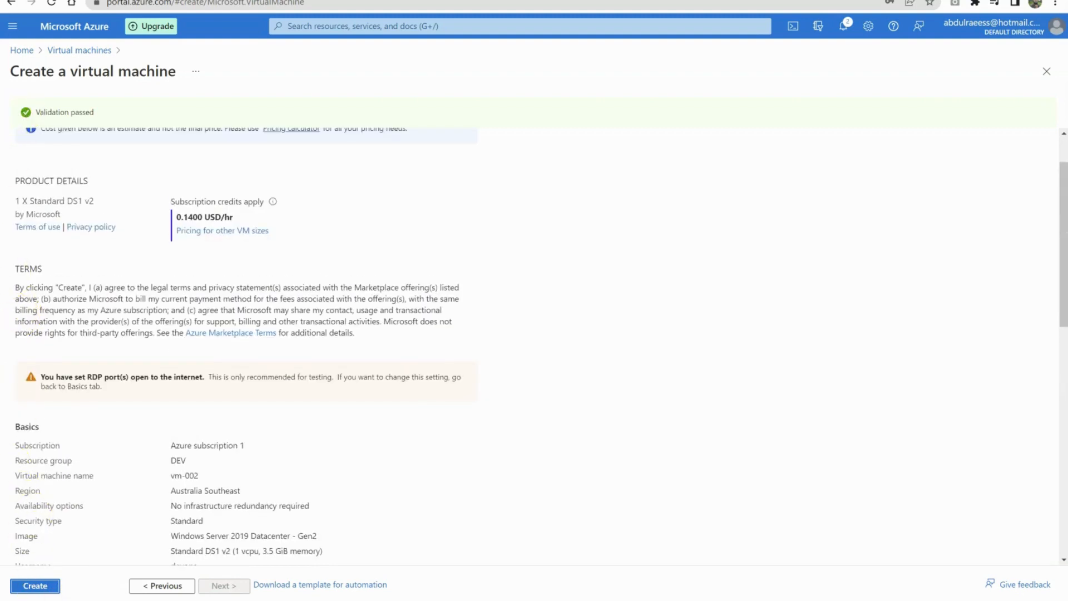
left_click(49, 588)
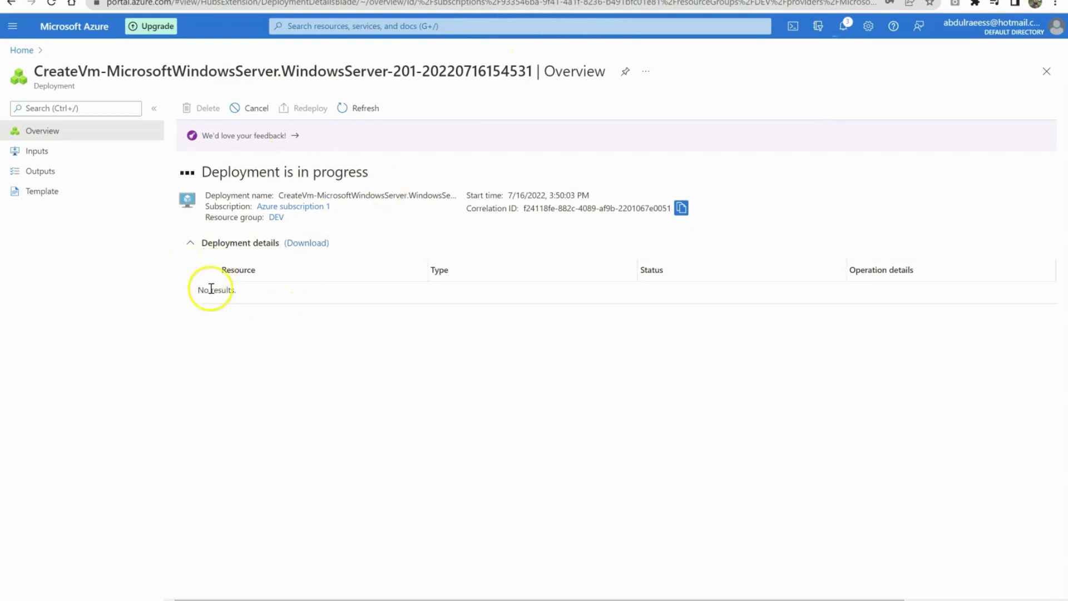
left_click_drag(198, 289, 235, 290)
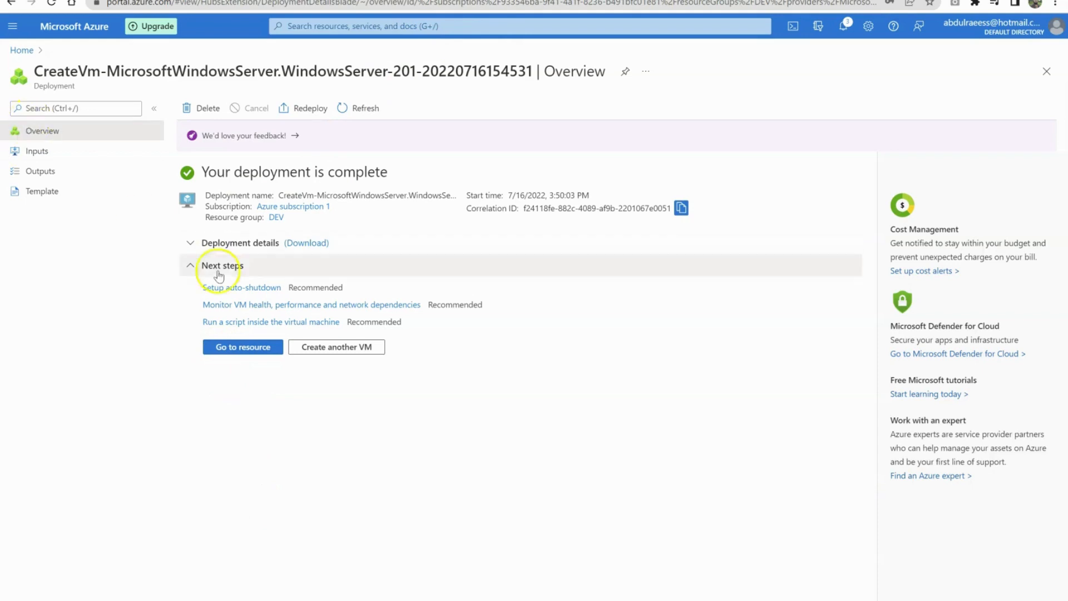
- View the overview of the deployed vm-002, and return to the list of virtual machines
left_click(249, 348)
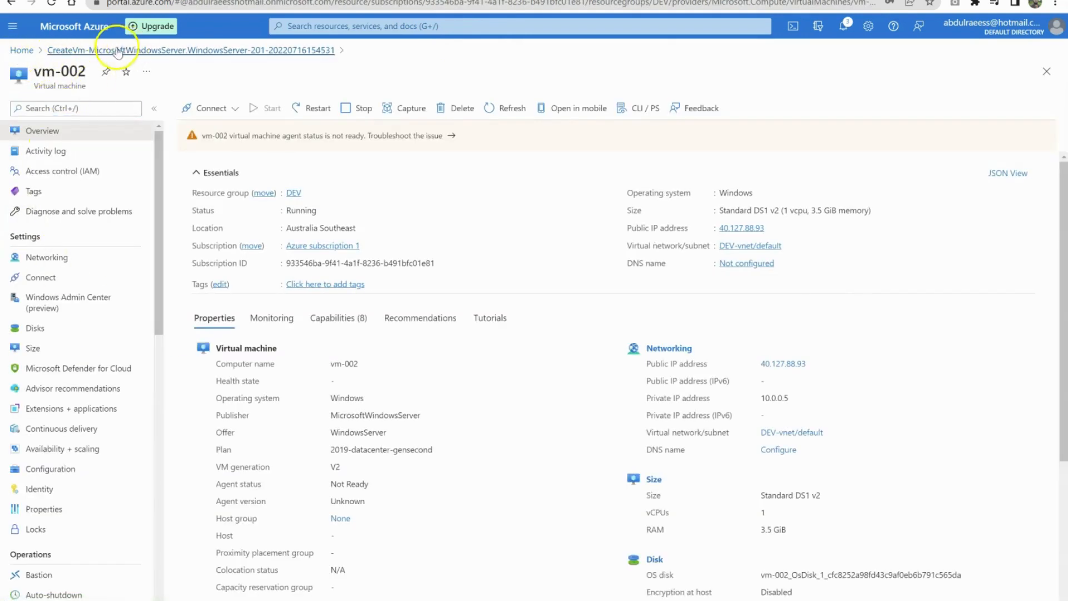
left_click(21, 50)
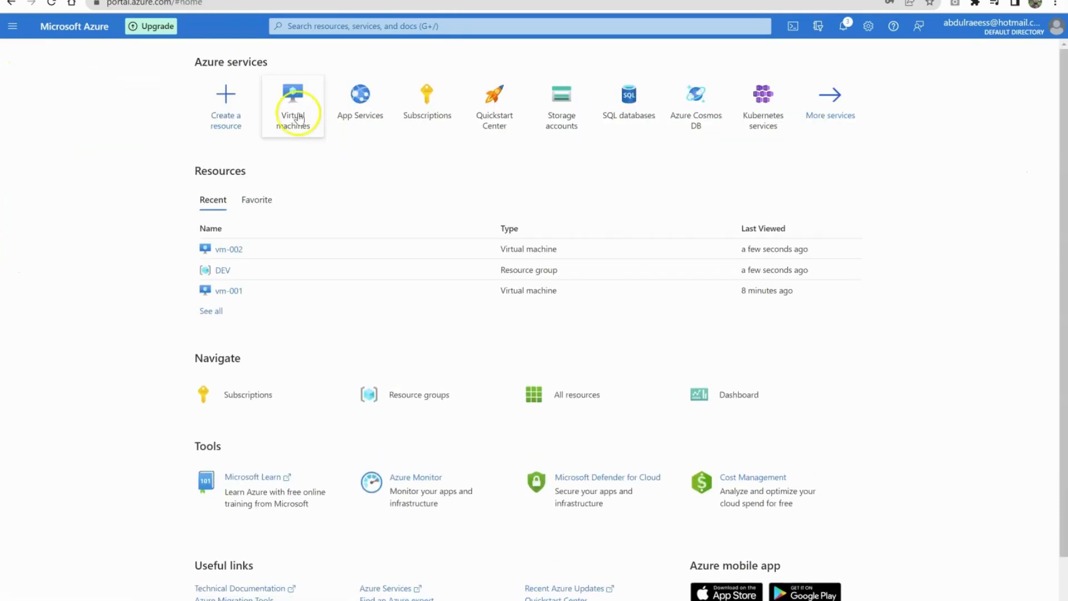
left_click(299, 117)
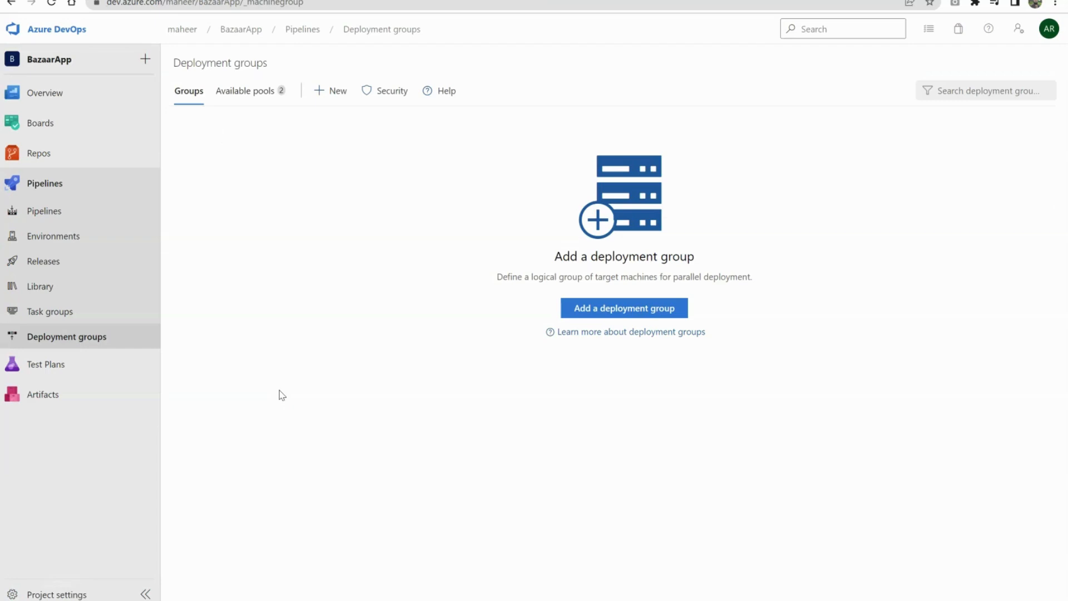
- In Azure DevOps, look through the BazaarApp project's build pipelines and the stages of the Deploy WebApp release pipeline
left_click(53, 213)
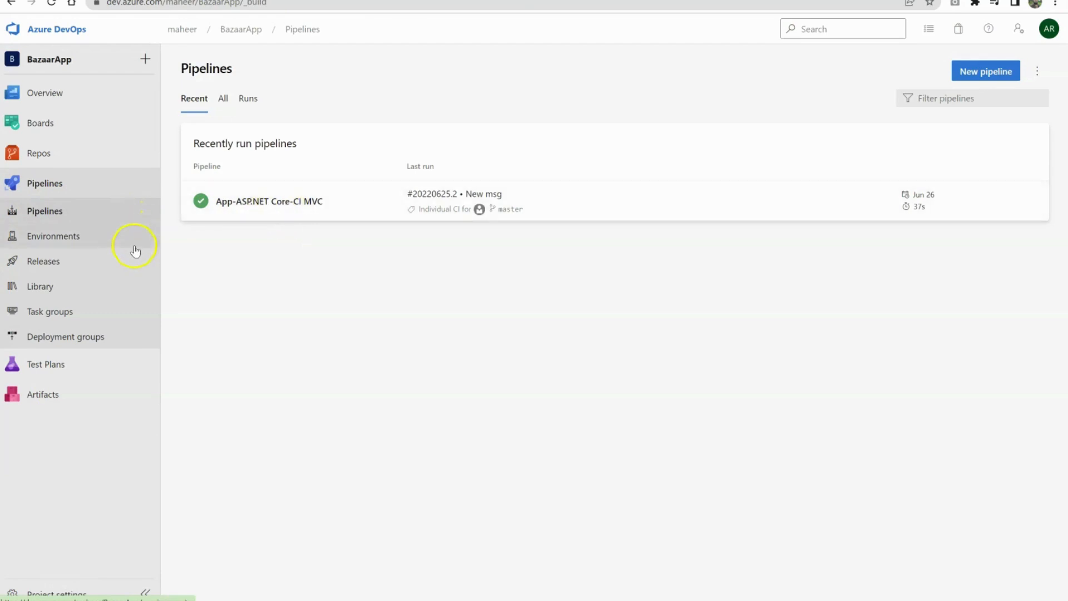
left_click(88, 259)
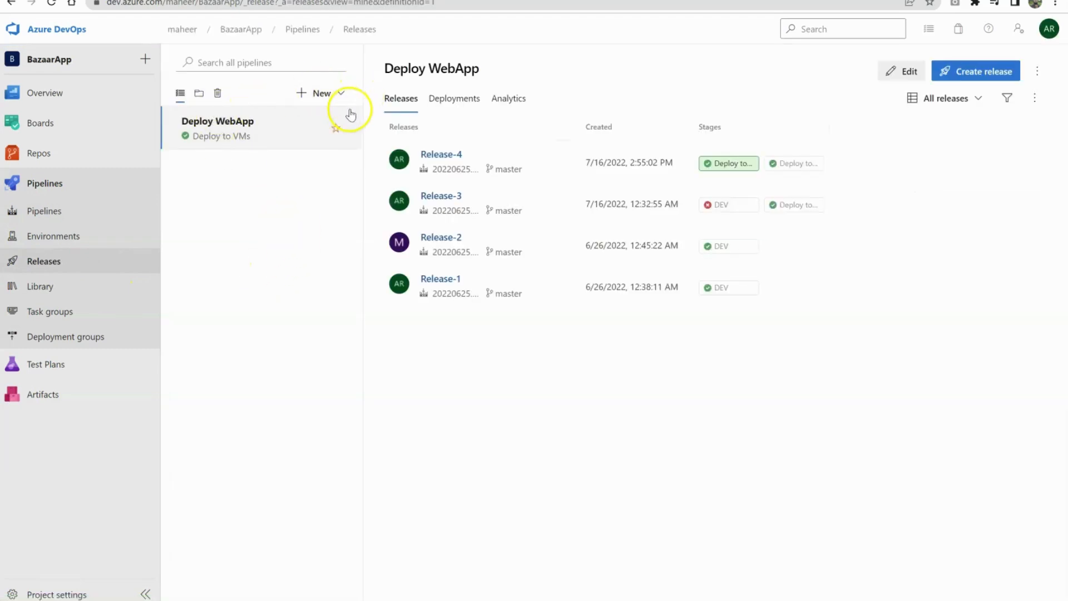
left_click(908, 72)
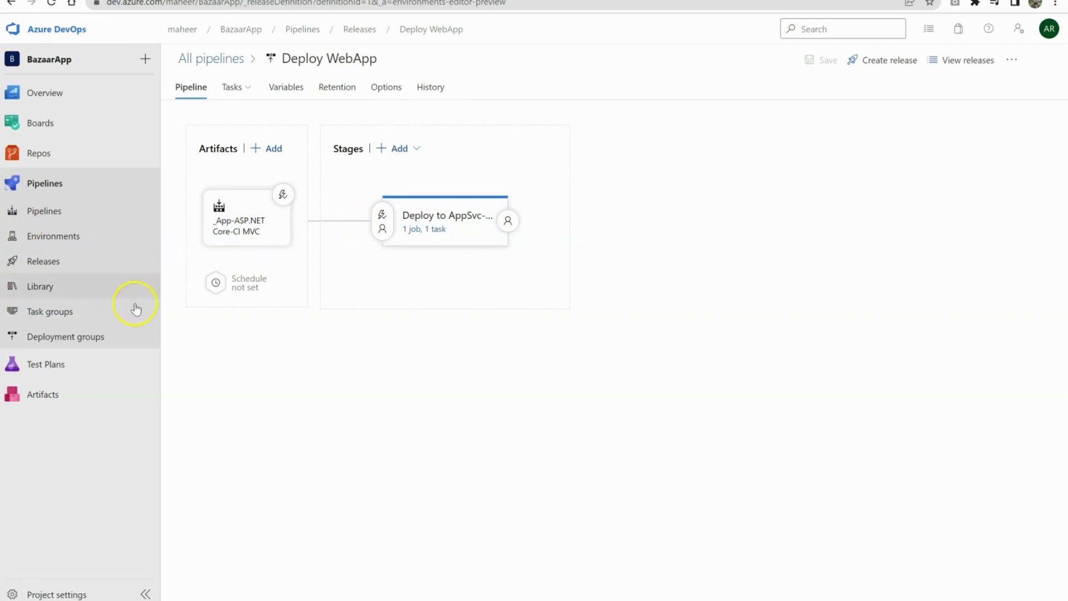
- Create a deployment group named DEV in the BazaarApp project
left_click(122, 341)
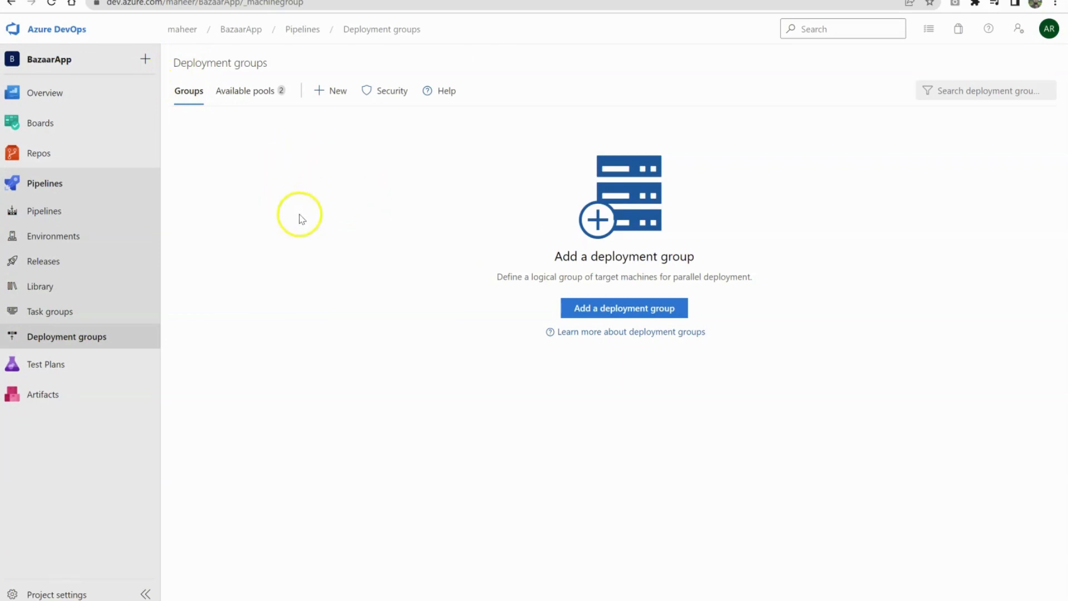
left_click(325, 92)
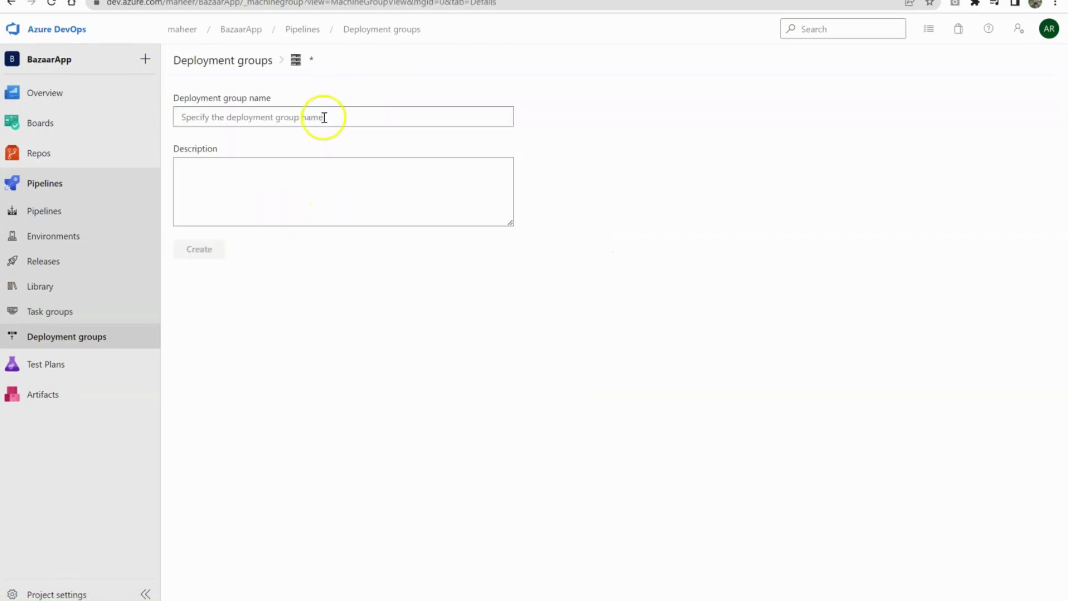
type("DE")
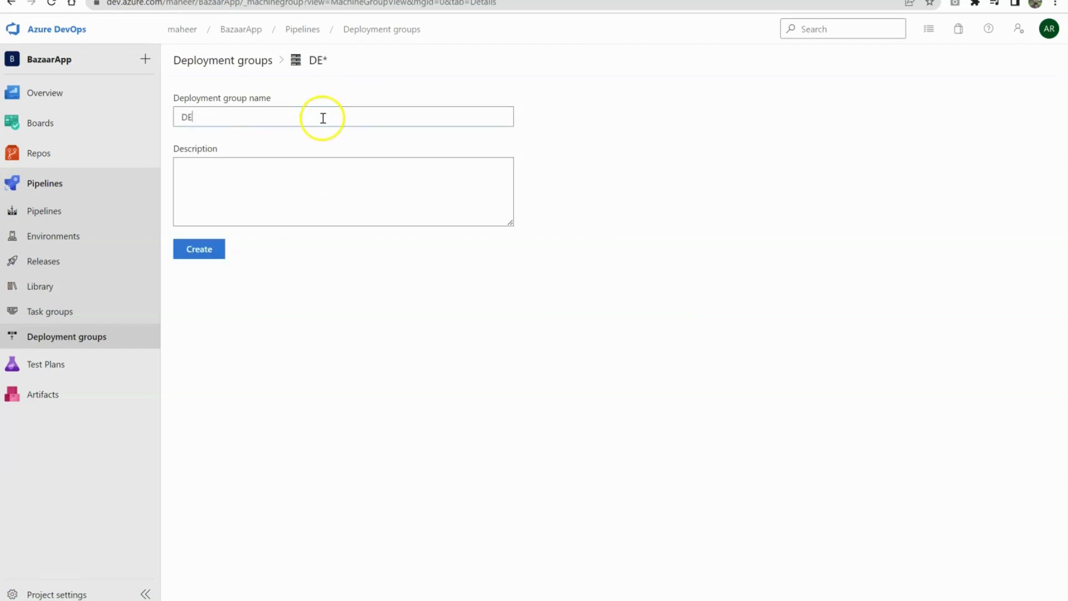
type("V")
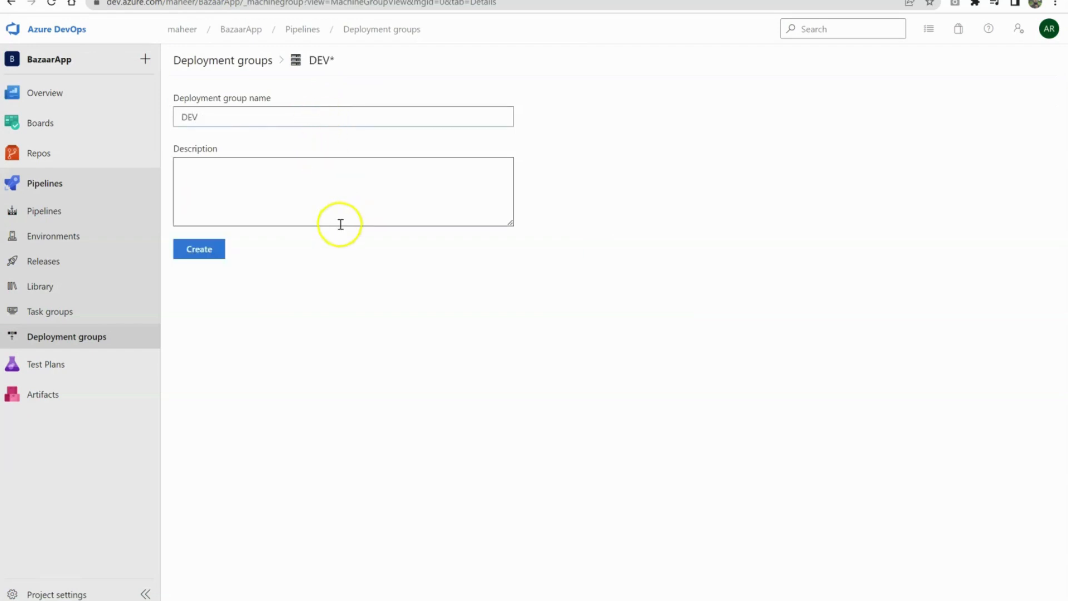
left_click(209, 253)
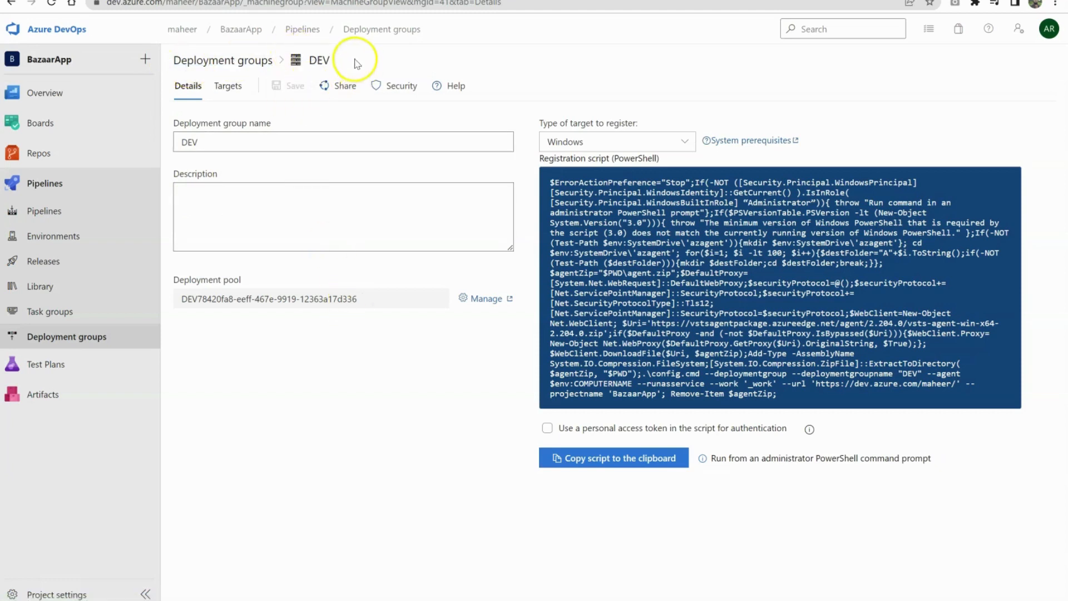
- Choose Windows as the type of target to register in the DEV deployment group
double_click(318, 59)
left_click(443, 401)
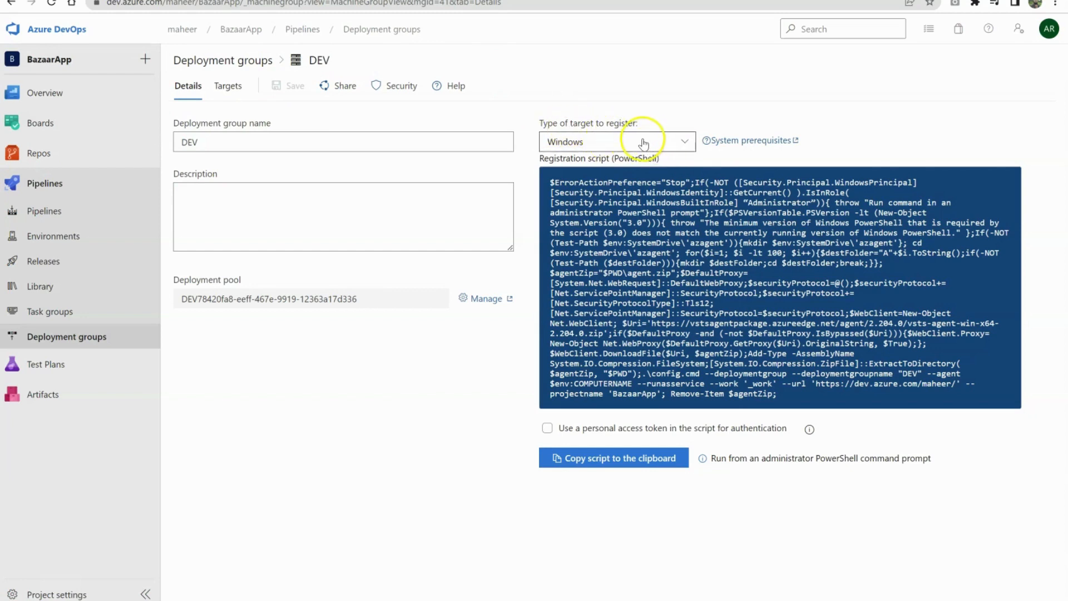
left_click(689, 143)
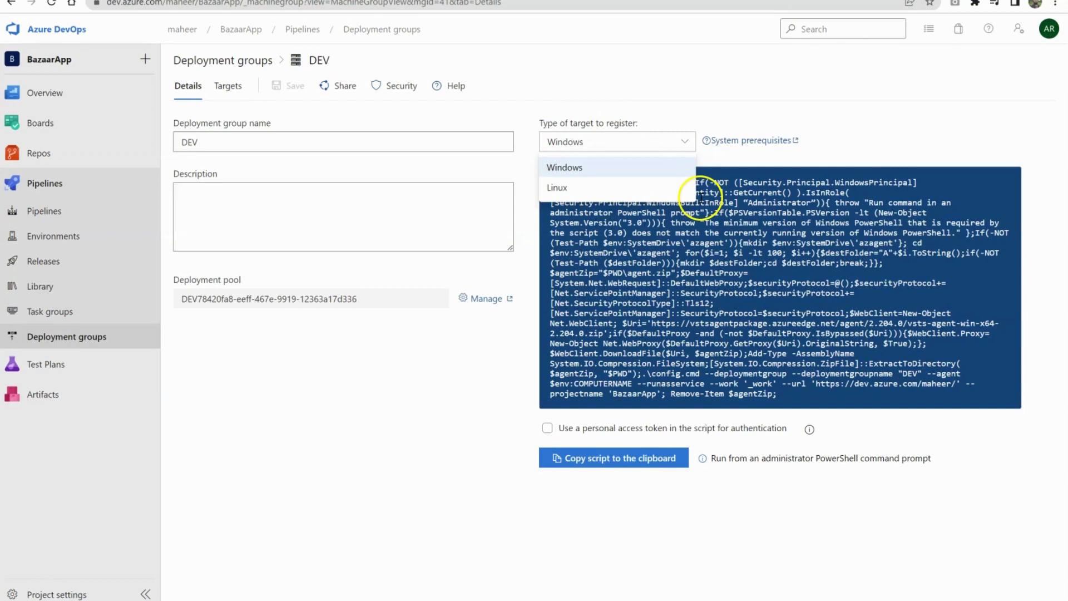
left_click(630, 169)
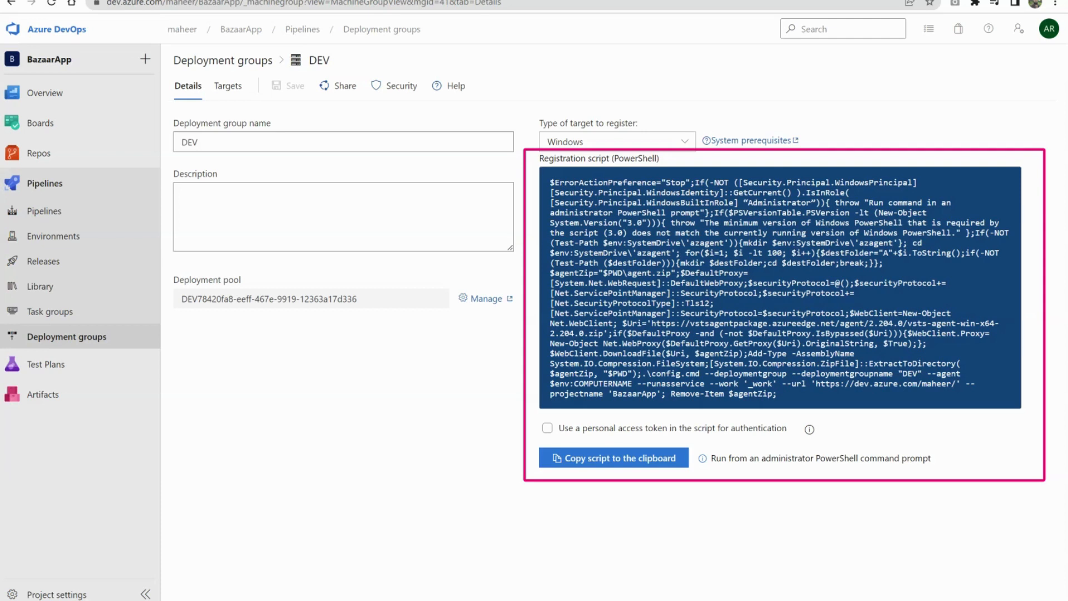
- Enable a personal access token for authentication in the DEV group's registration script, and copy the script to the clipboard
left_click(548, 428)
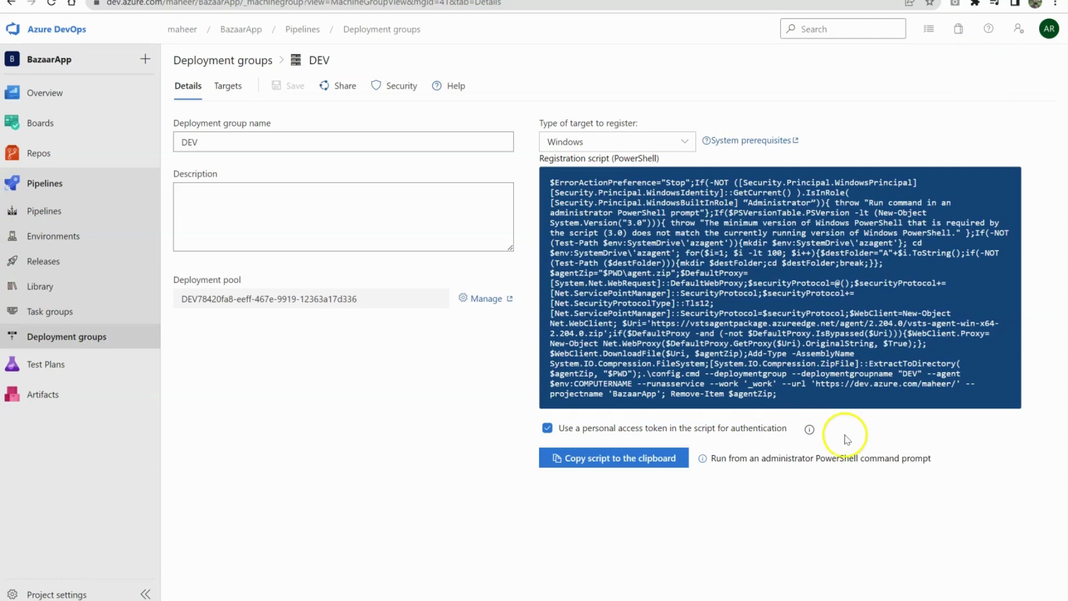
left_click(655, 462)
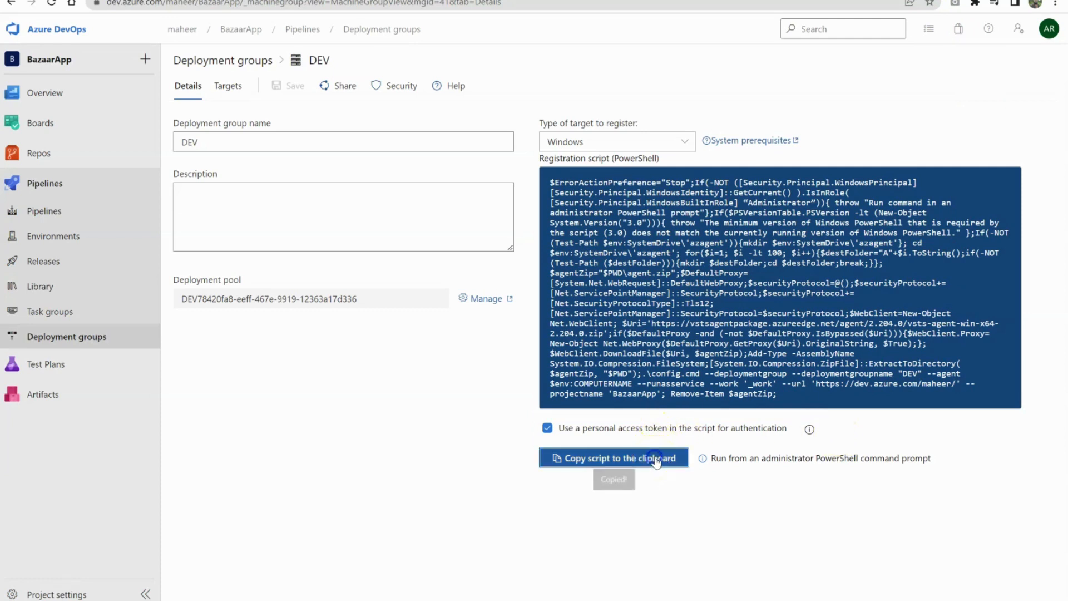
left_click(549, 511)
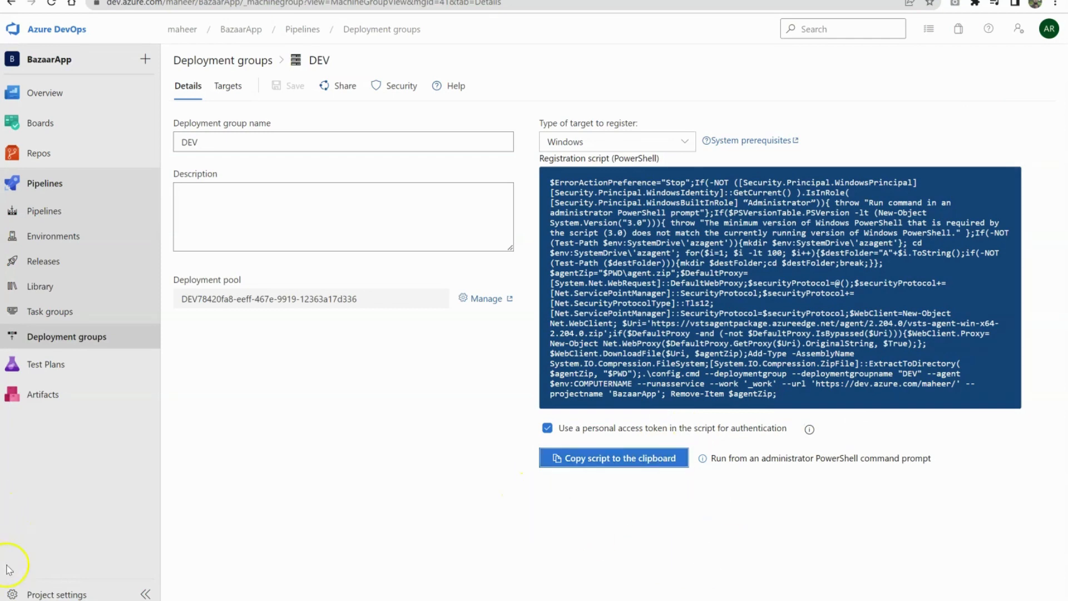
- Switch to the Azure portal and download the RDP file for connecting to vm-001 through its public IP address
left_click(67, 600)
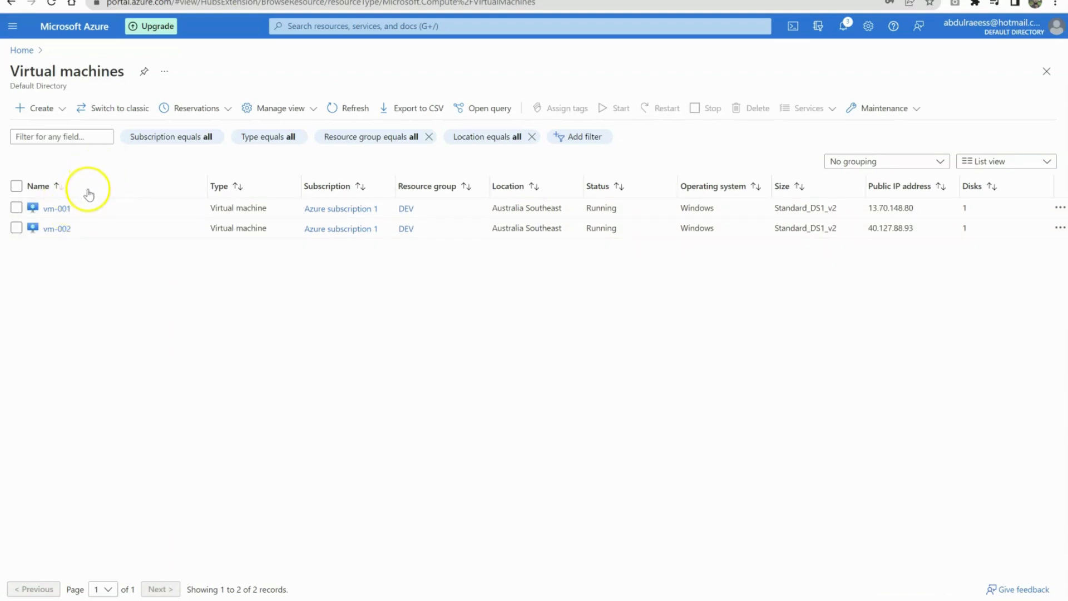
left_click(56, 210)
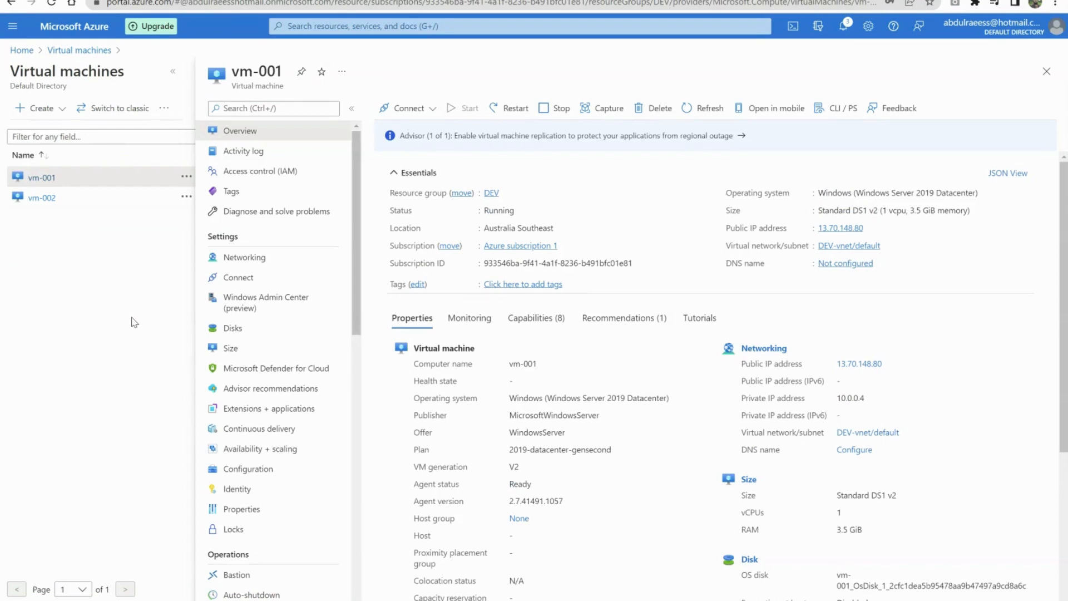
left_click(95, 559)
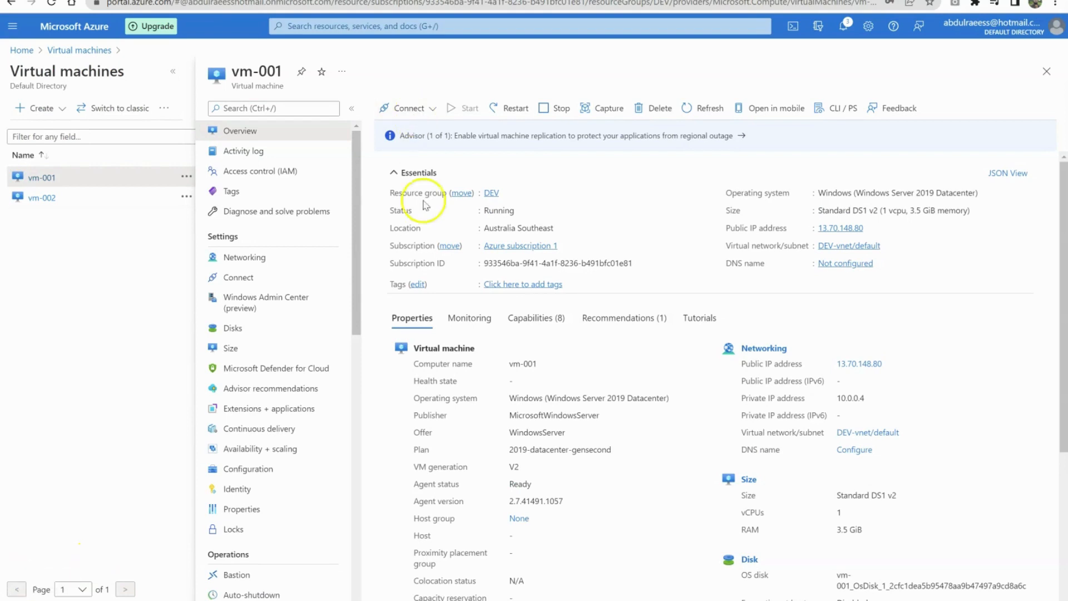
left_click(411, 111)
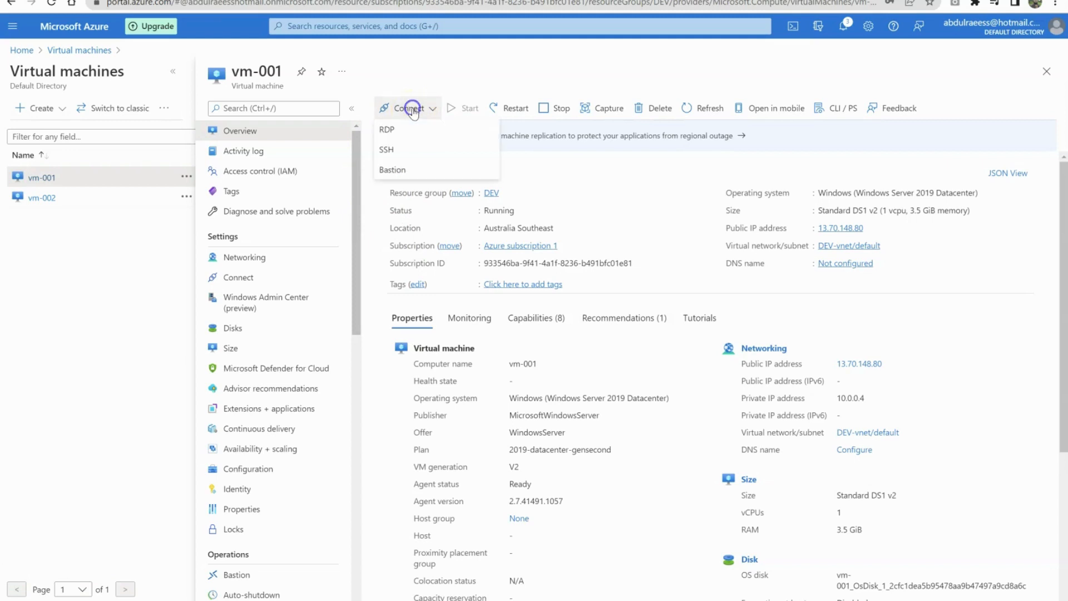
left_click(390, 132)
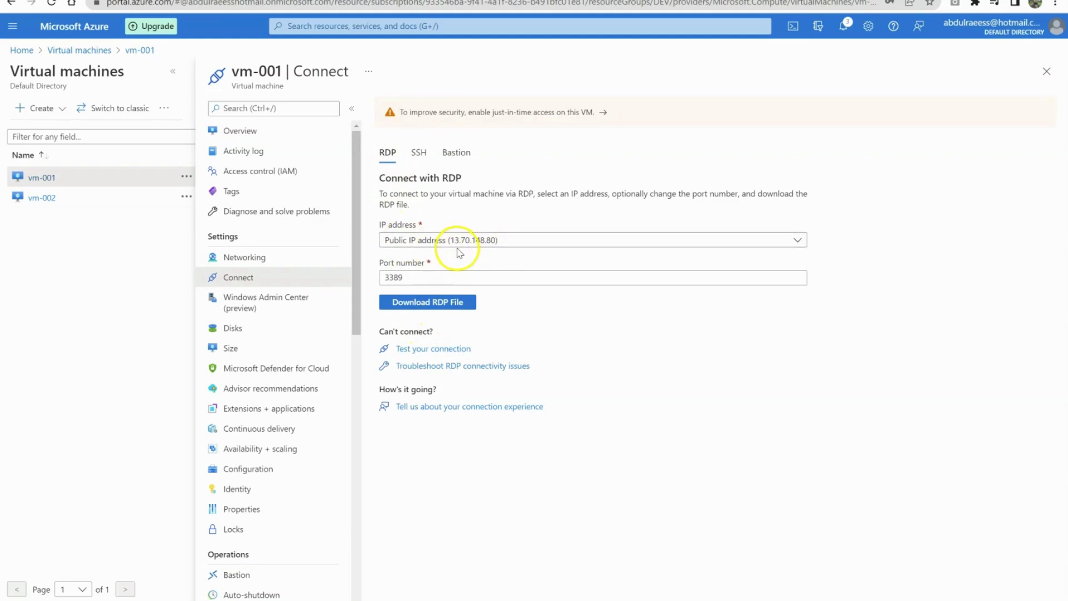
left_click(455, 306)
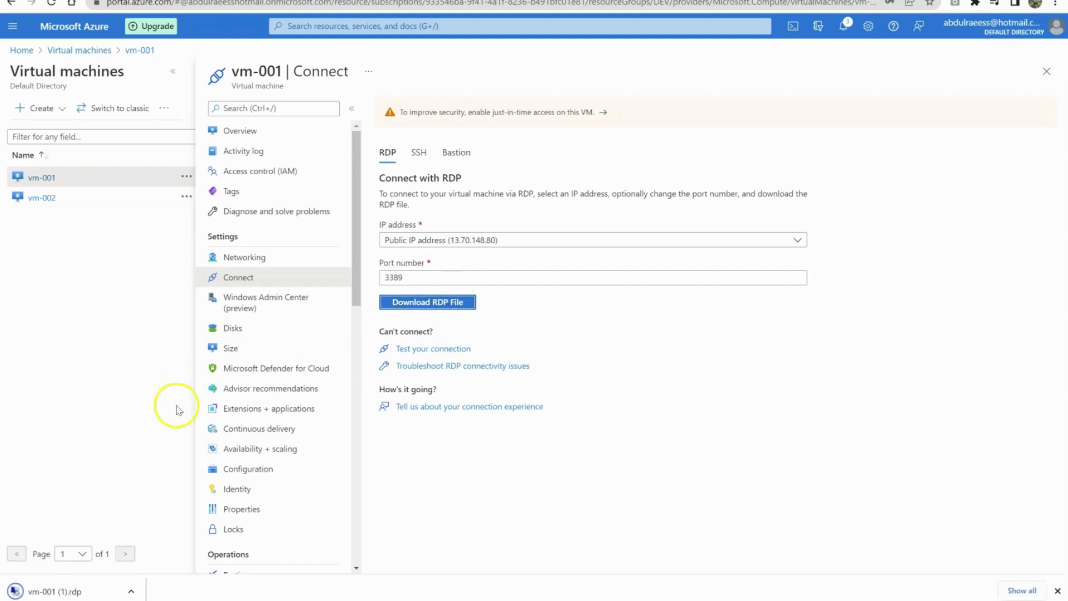
- Open the downloaded vm-001 RDP file, connect despite the unknown publisher, and choose to use a different account for the credentials
left_click(84, 591)
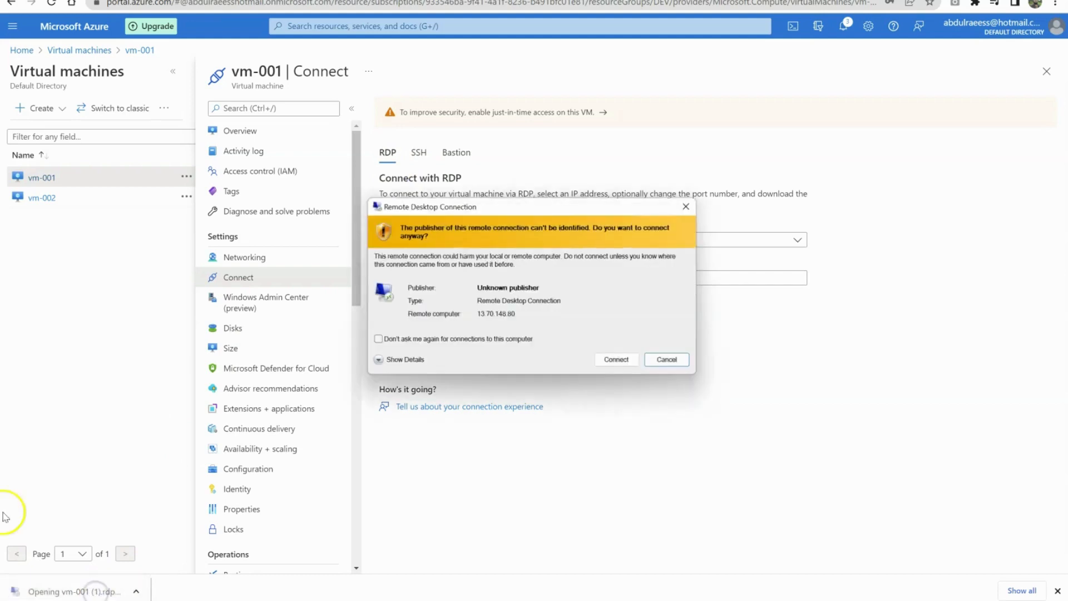
left_click(621, 364)
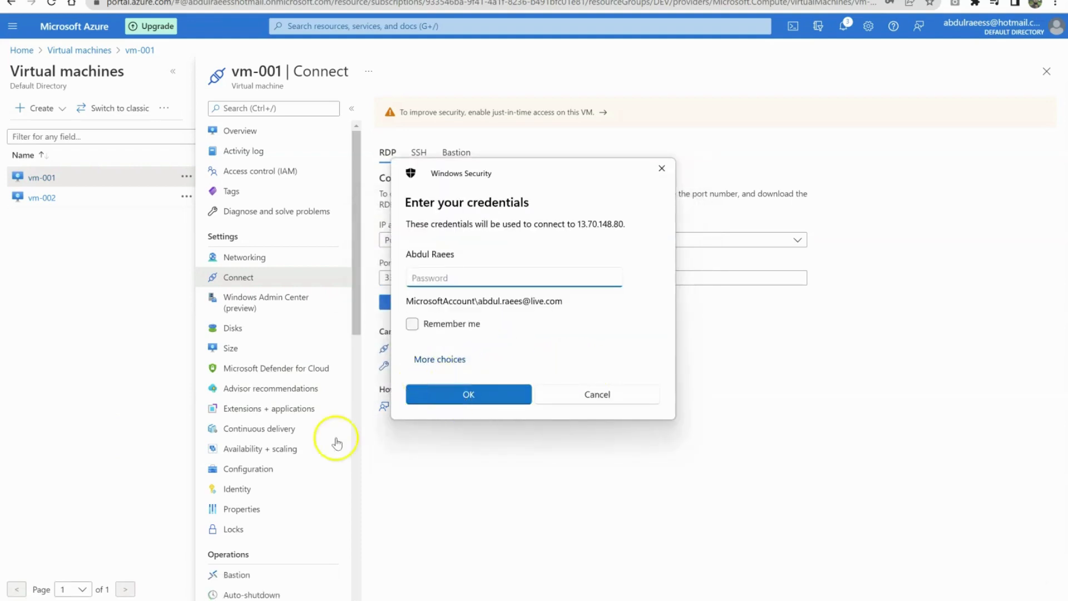
left_click(454, 362)
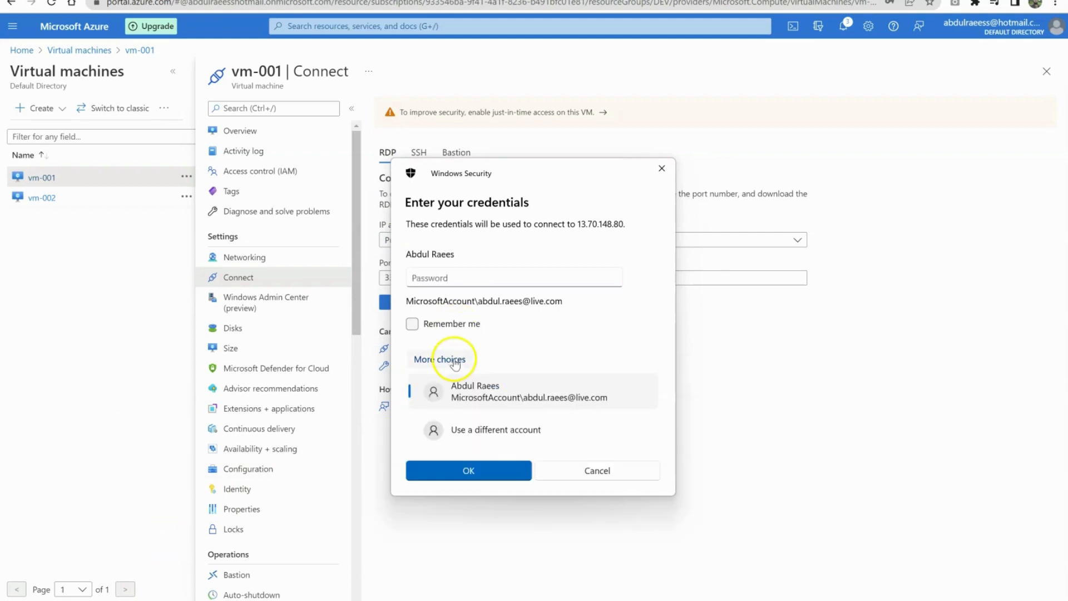
left_click(495, 435)
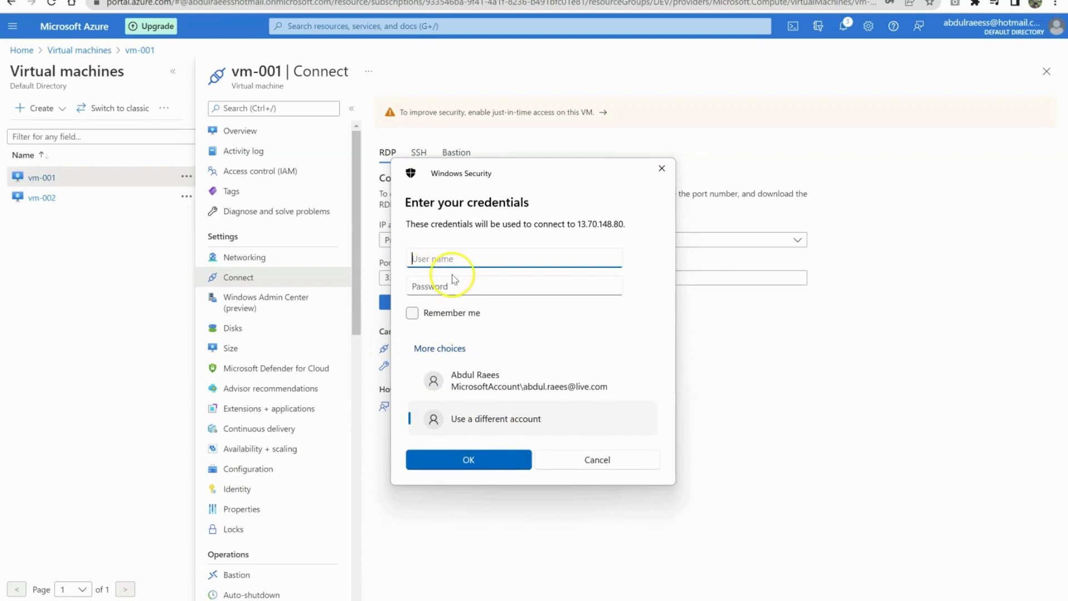
- Sign in to vm-001 as devops with the account password, remember the credentials, and accept the untrusted certificate to connect
type("devops")
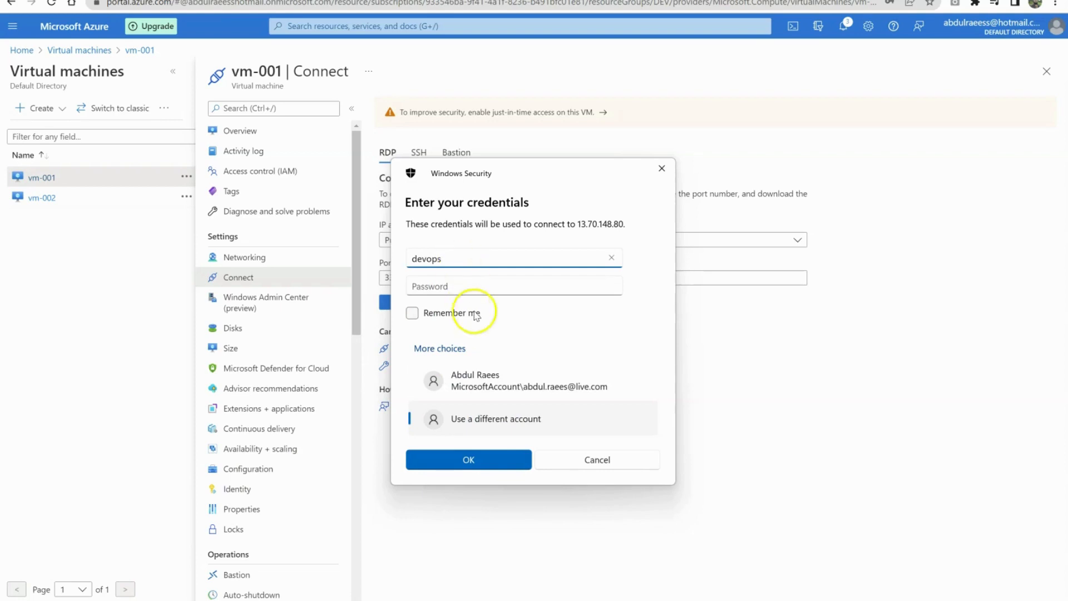
left_click(501, 287)
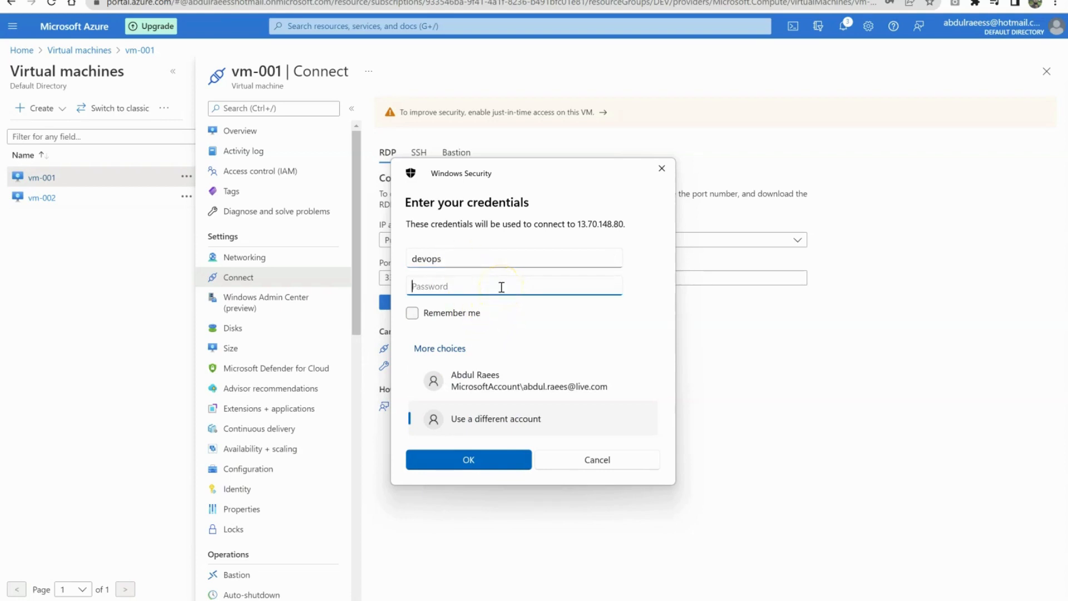
type("••••••••••••")
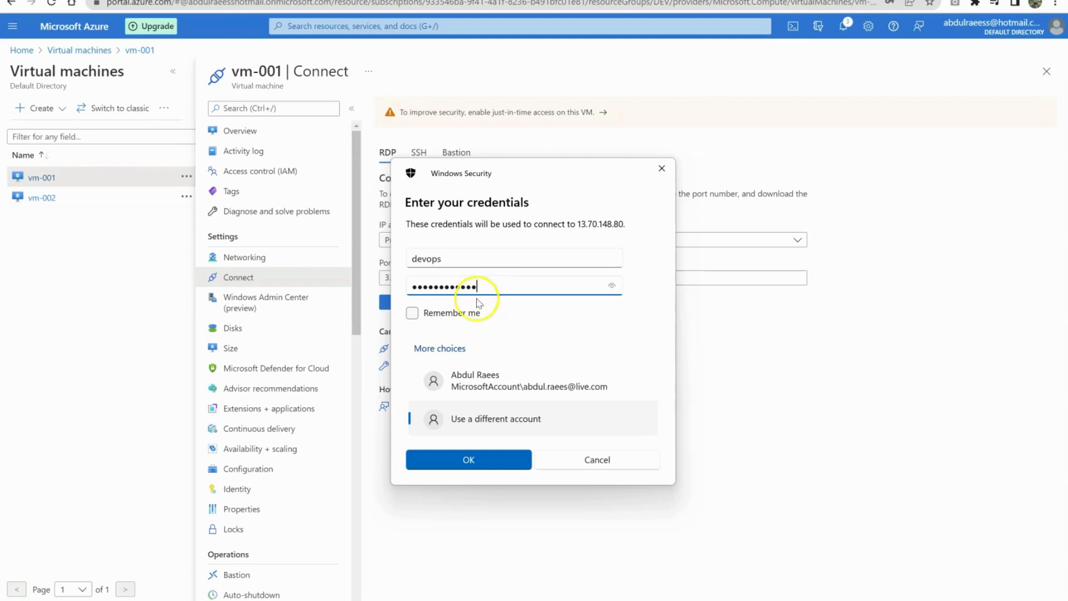
left_click(412, 315)
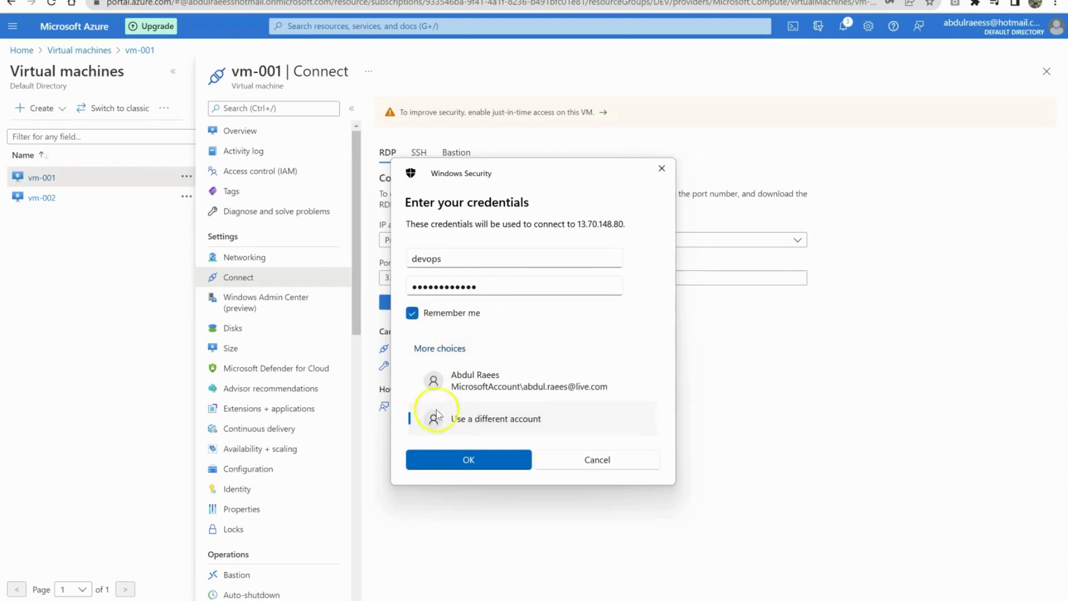
left_click(485, 459)
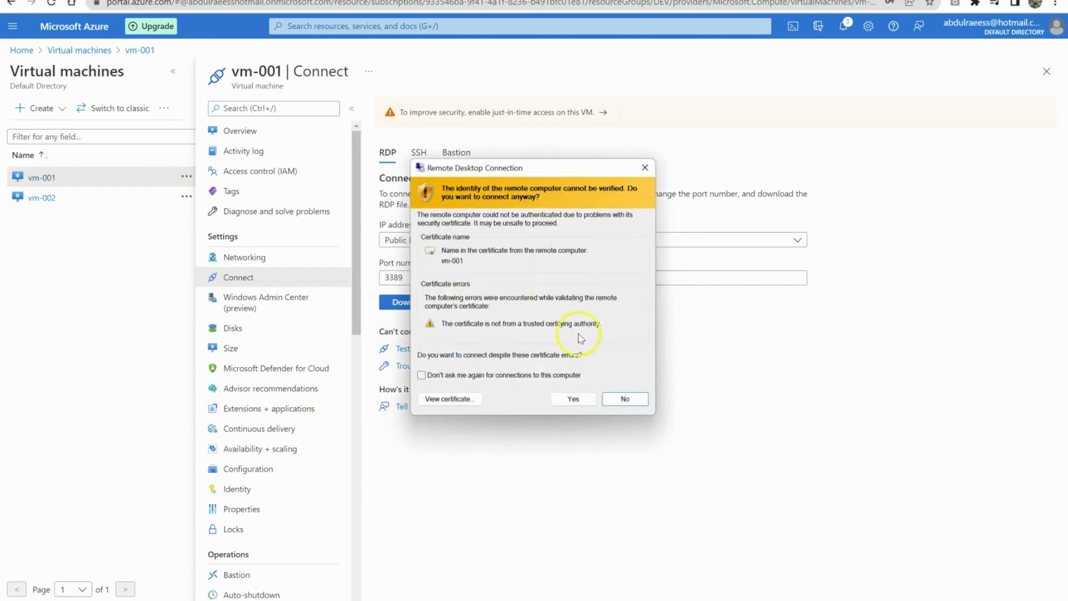
left_click(575, 400)
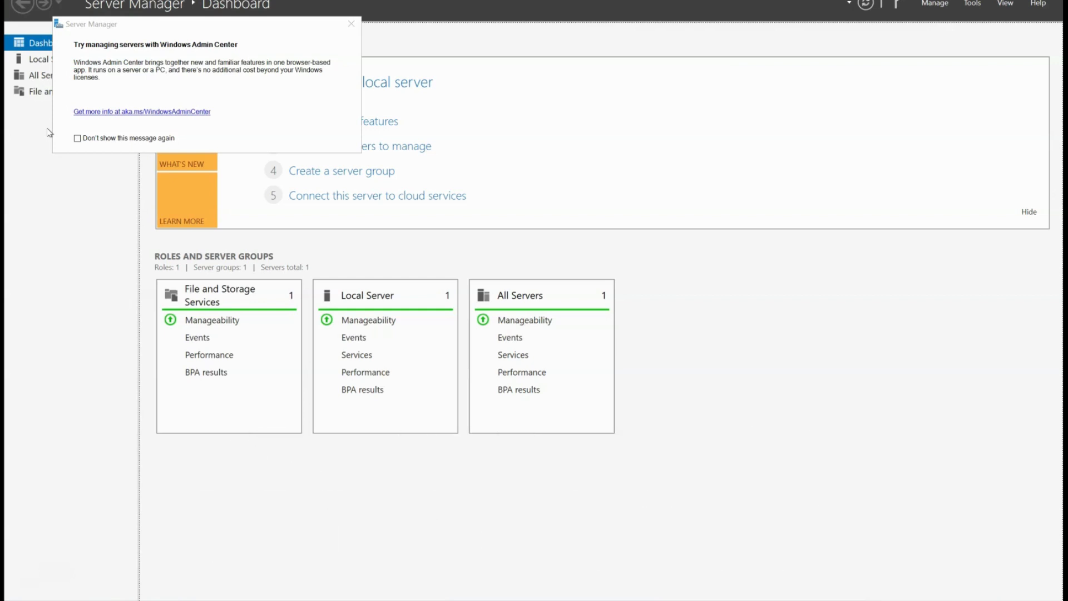
- Dismiss the Windows Admin Center message and start adding roles and features as a role-based installation on vm-001 from the server pool
left_click(352, 25)
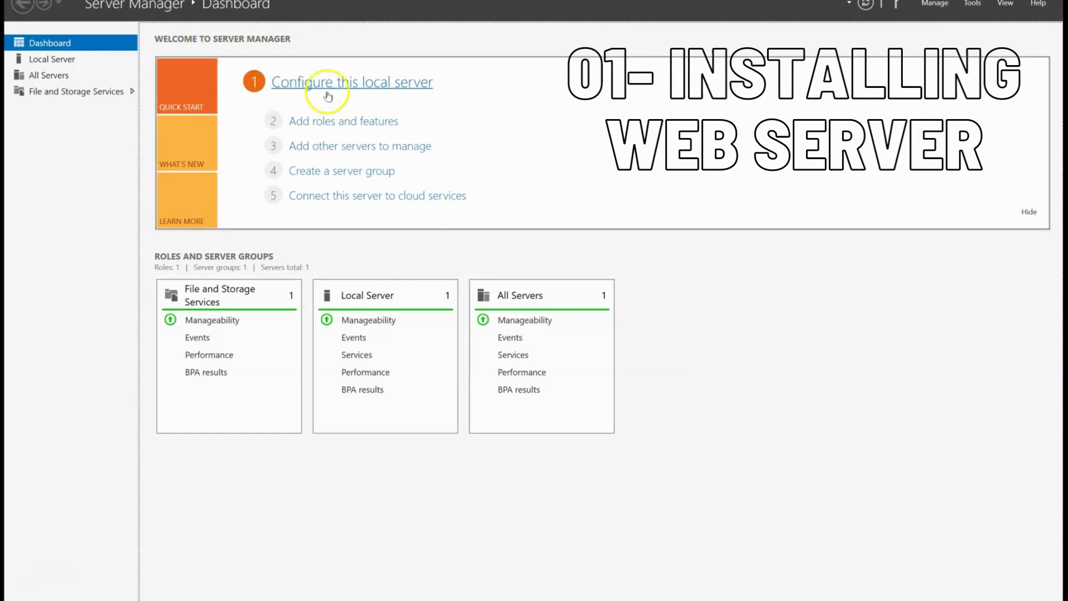
left_click(361, 119)
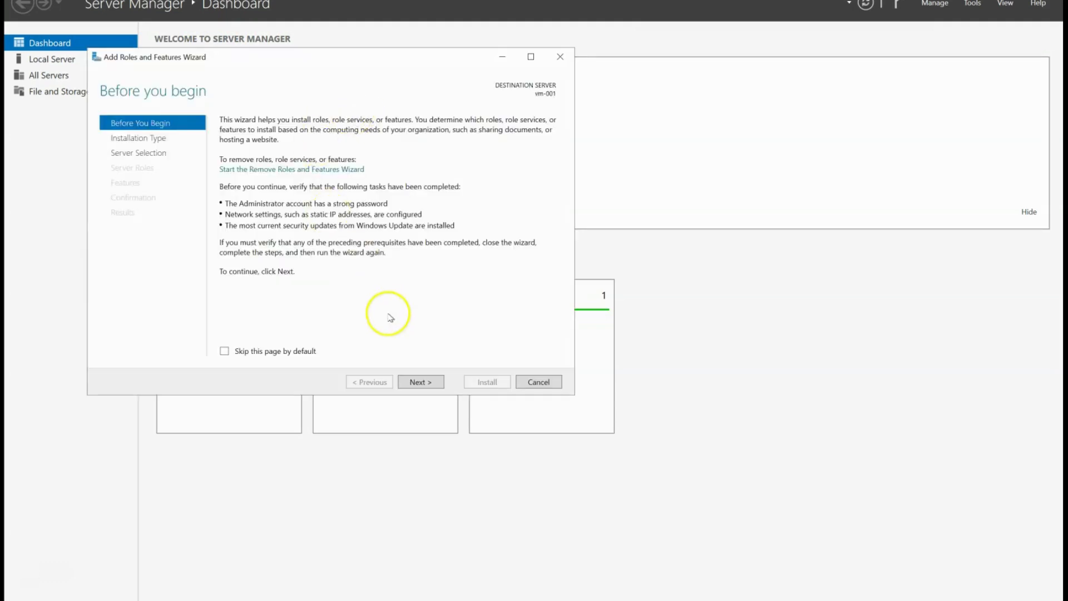
left_click(428, 383)
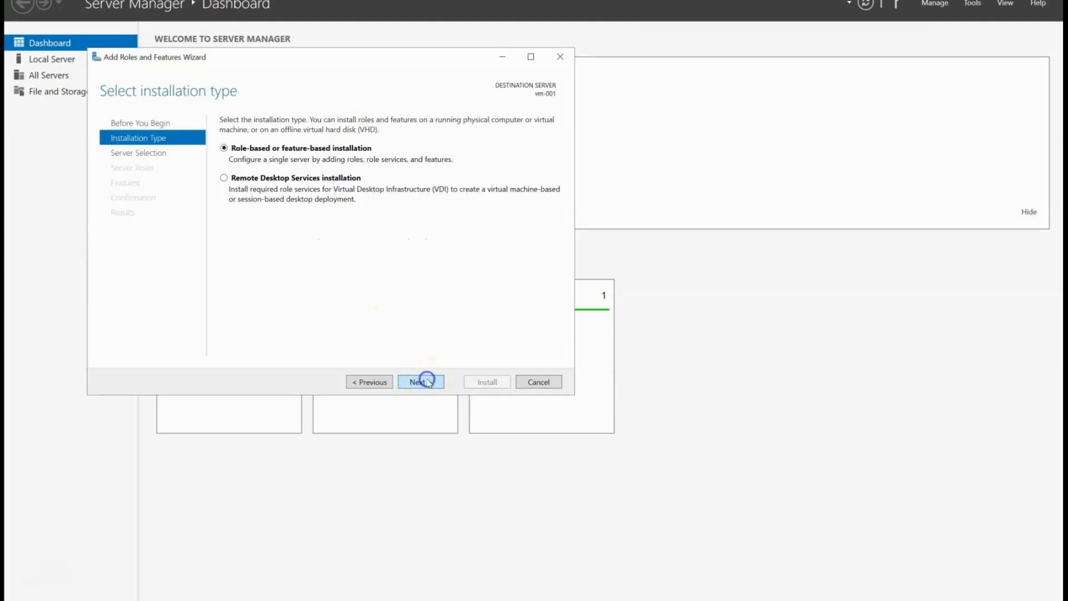
left_click(428, 383)
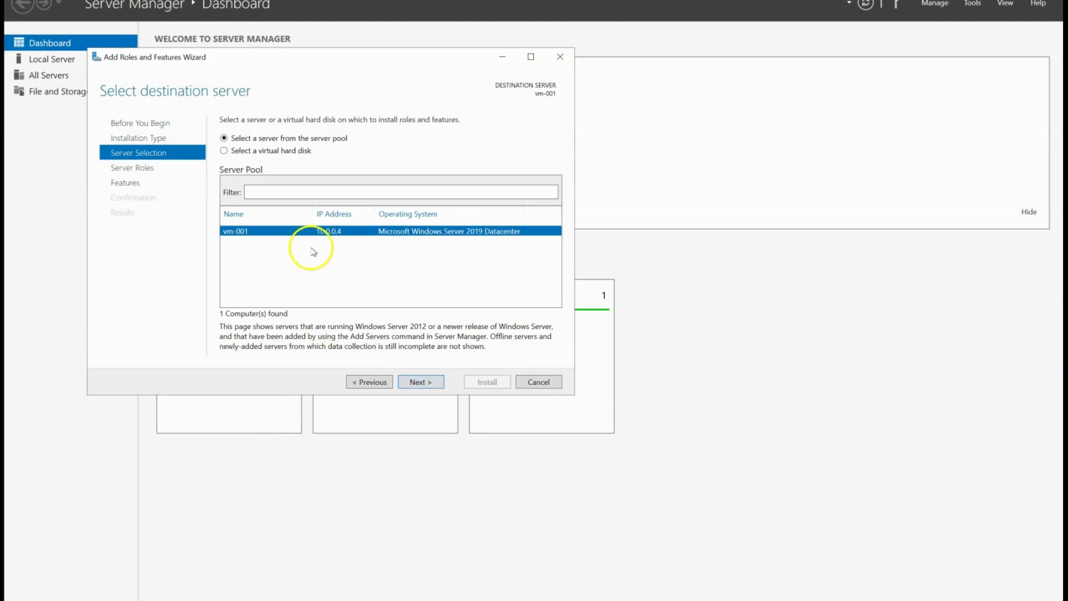
left_click(424, 383)
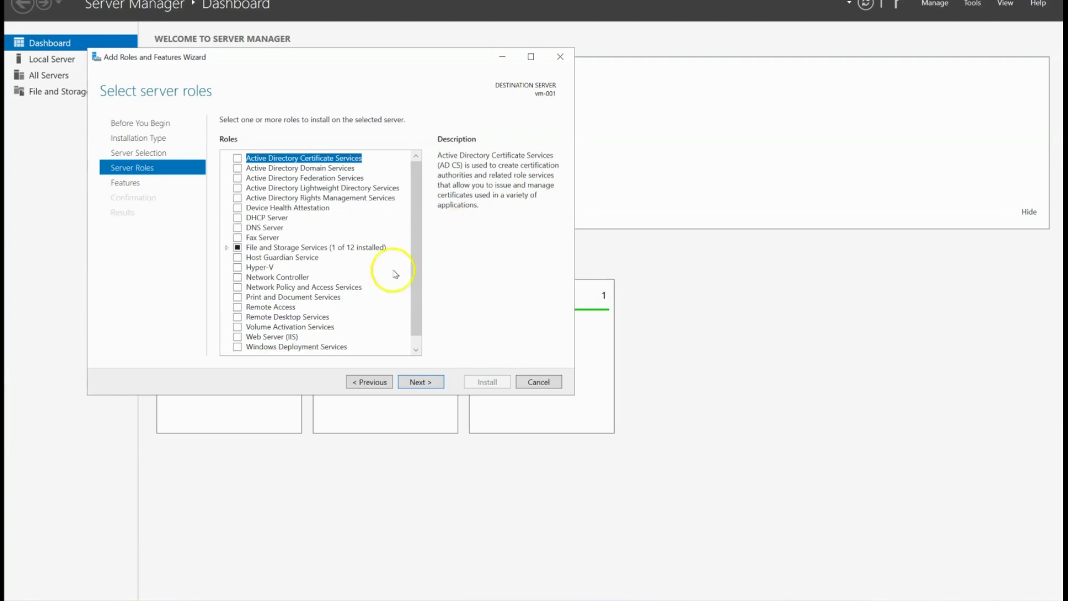
- Select the Web Server (IIS) role with its required management tools, keeping the default features and role services
left_click(237, 337)
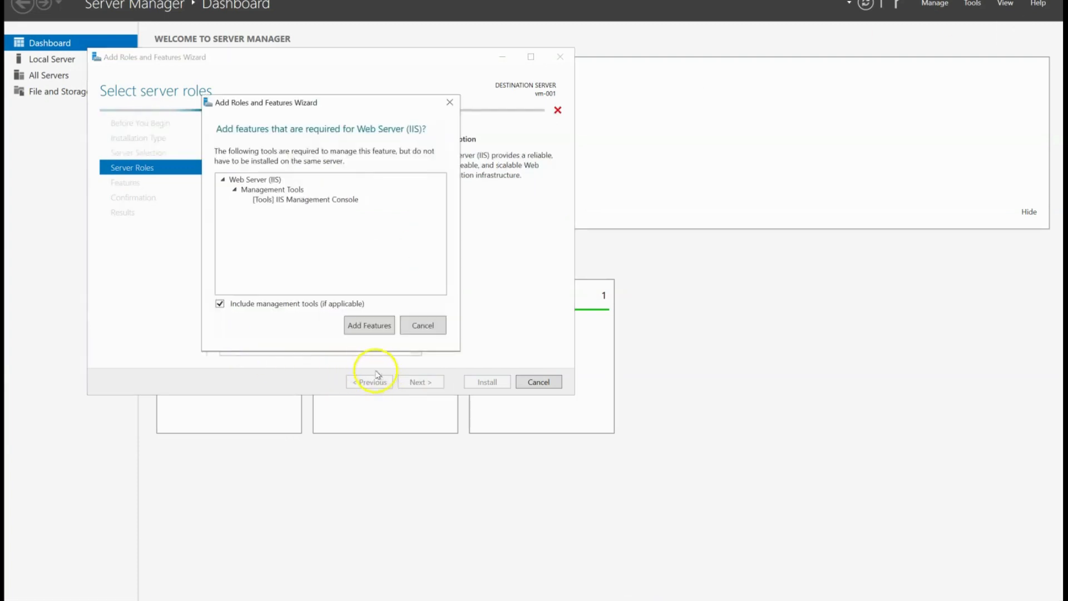
left_click(372, 326)
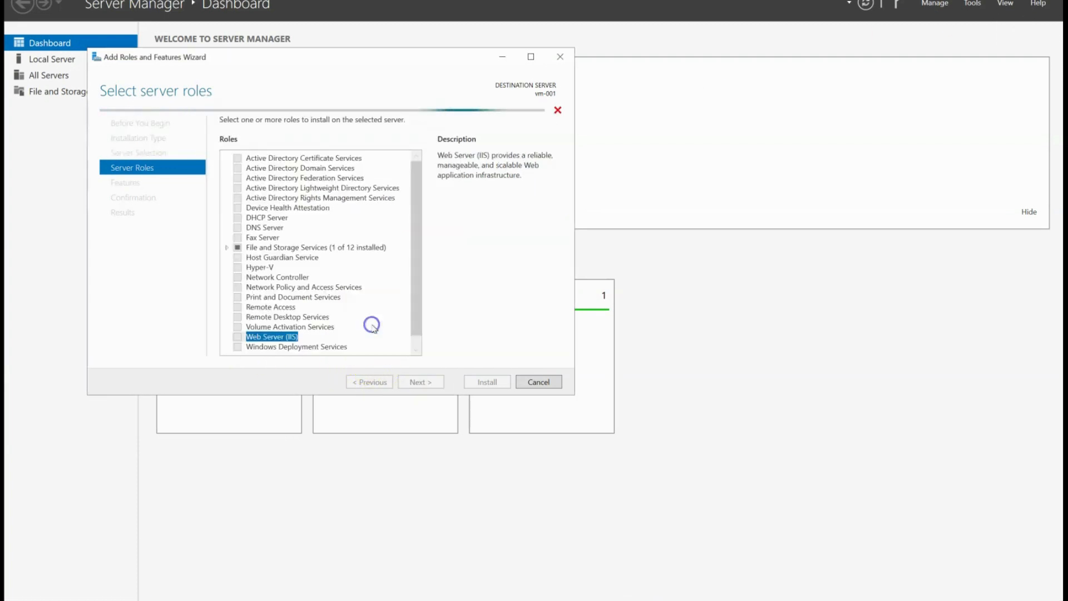
left_click(417, 382)
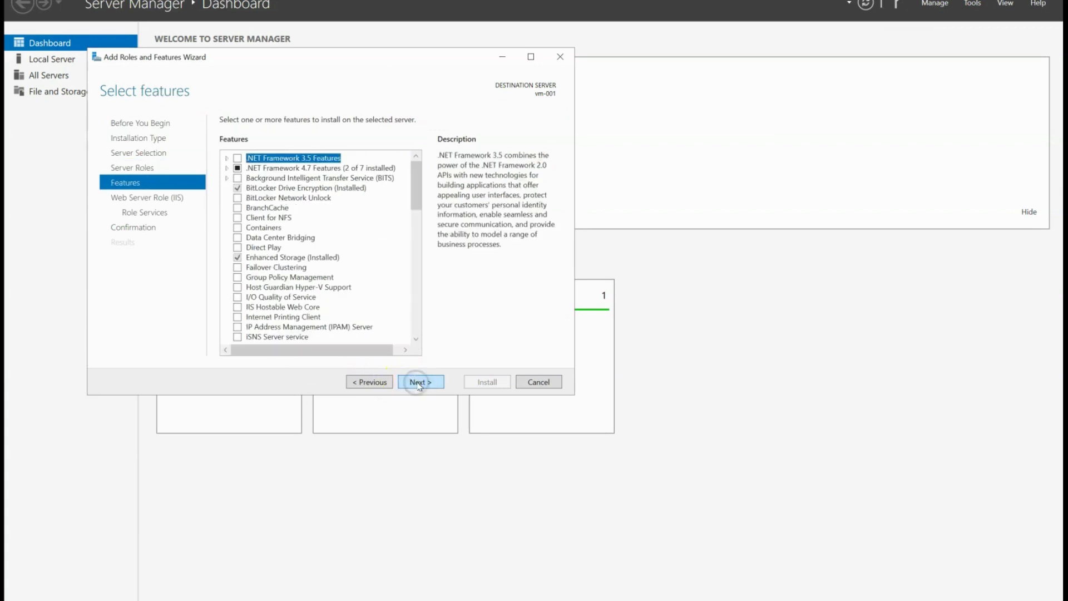
left_click(418, 382)
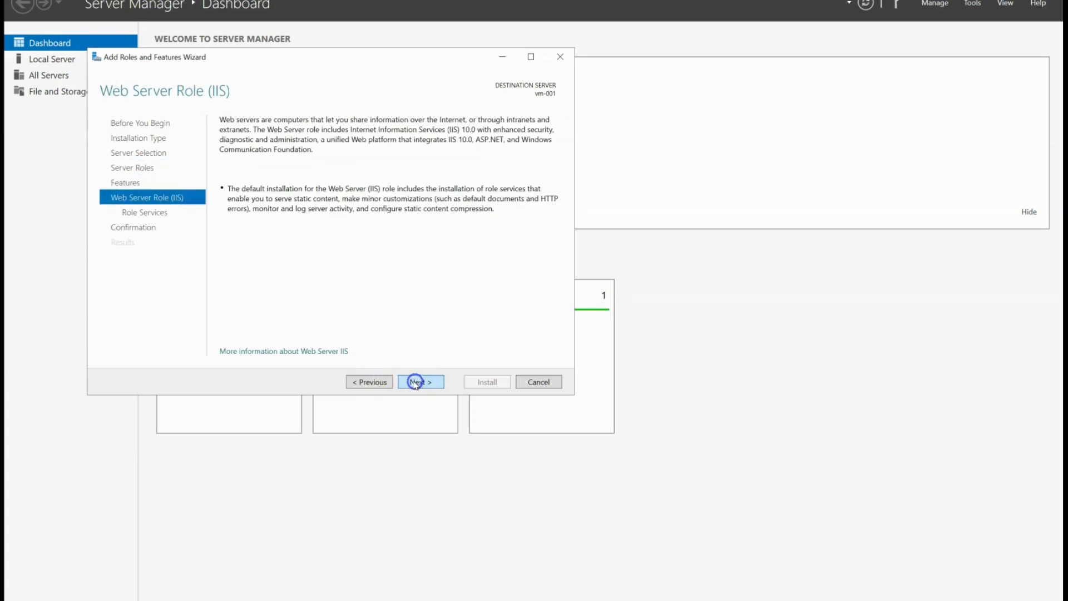
left_click(412, 384)
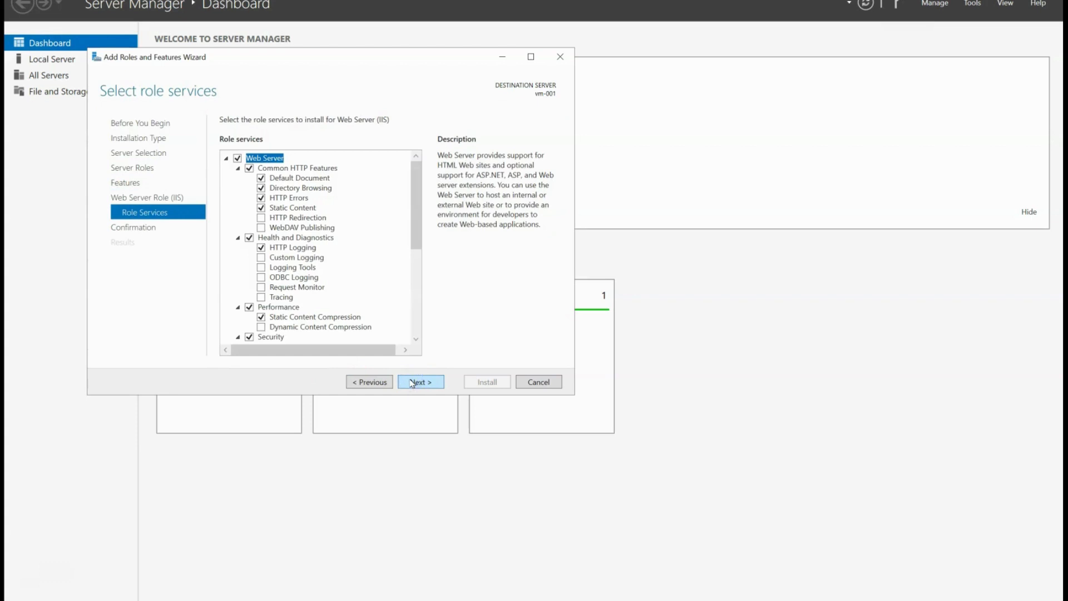
left_click(413, 384)
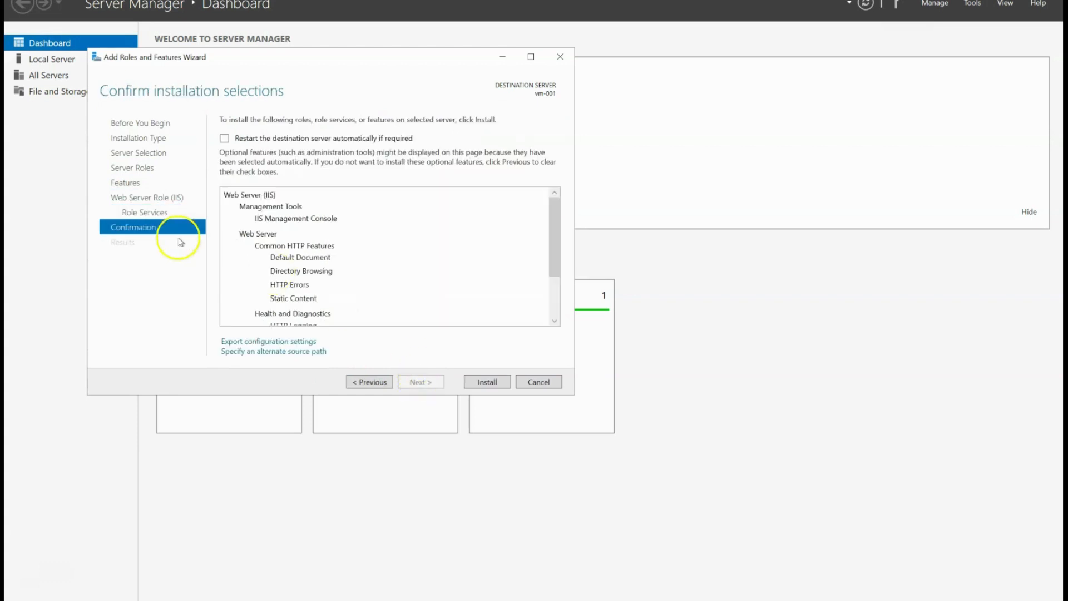
- Install the selected Web Server (IIS) role on vm-001 and close the wizard once the installation ends
left_click(483, 382)
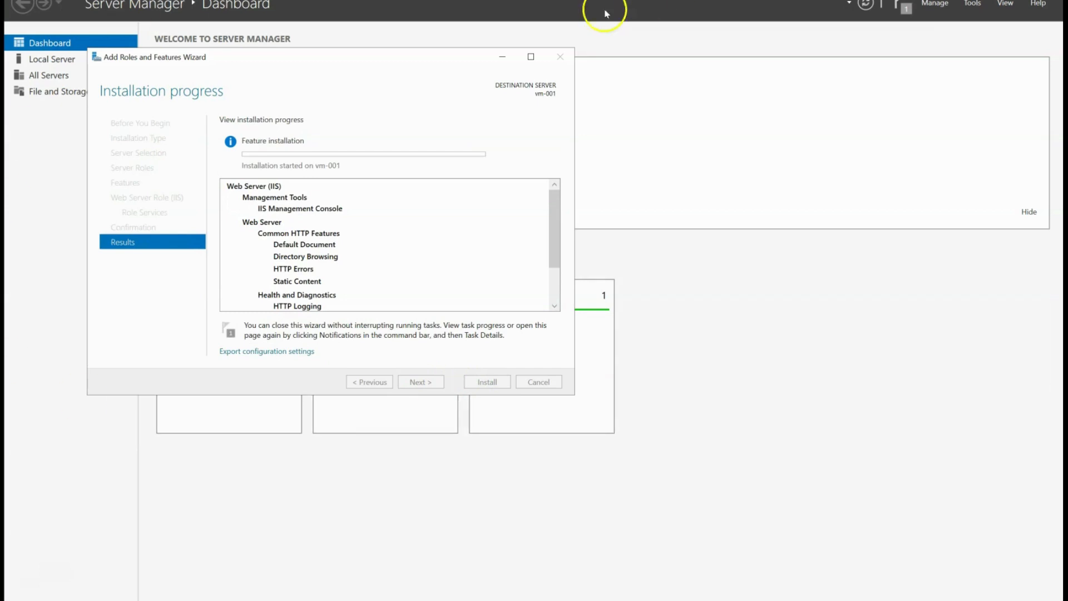
left_click(504, 57)
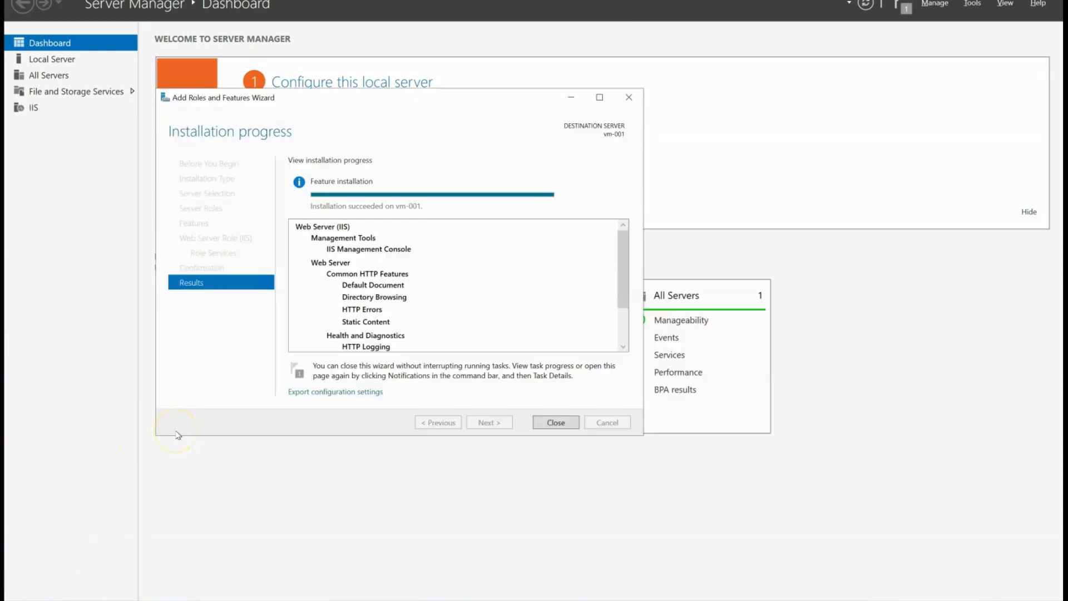
left_click(556, 424)
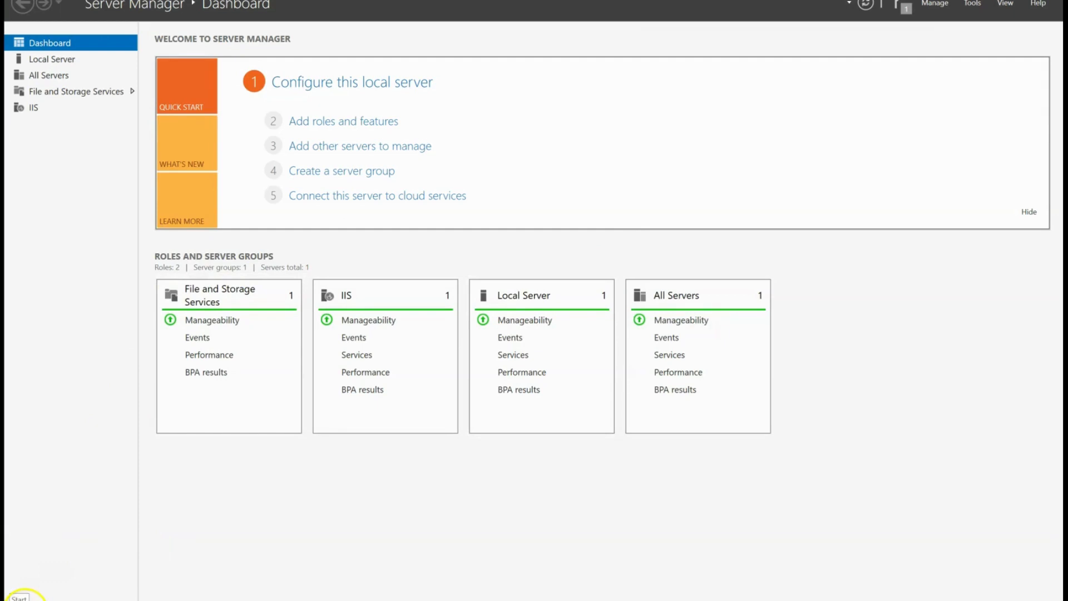
- Launch IIS Manager with the inetmgr command, examine the sites under vm-001, and close the manager
key("super+r")
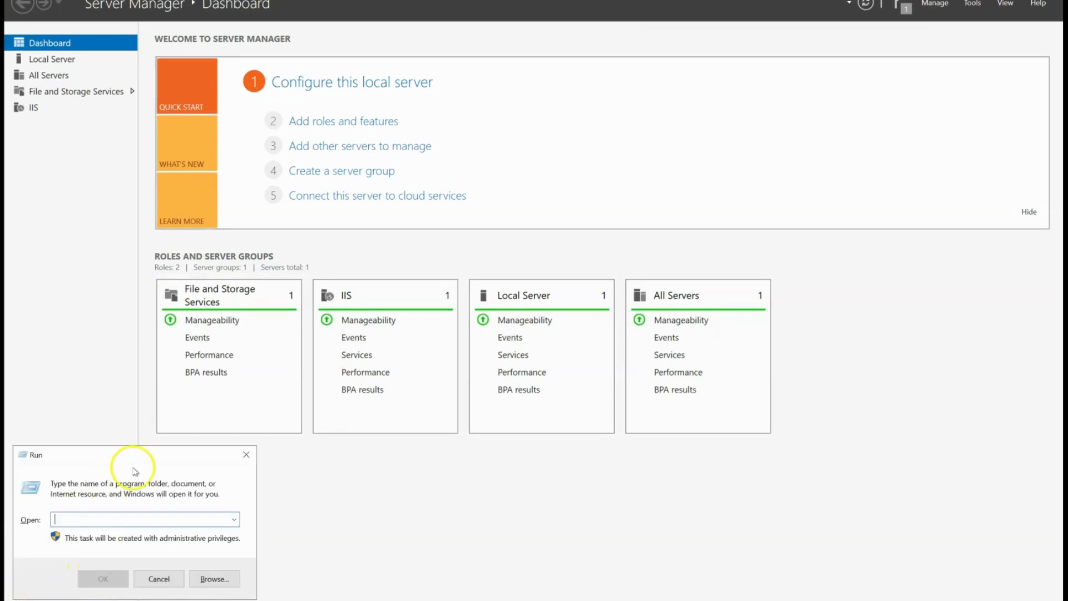
type("inetmgr")
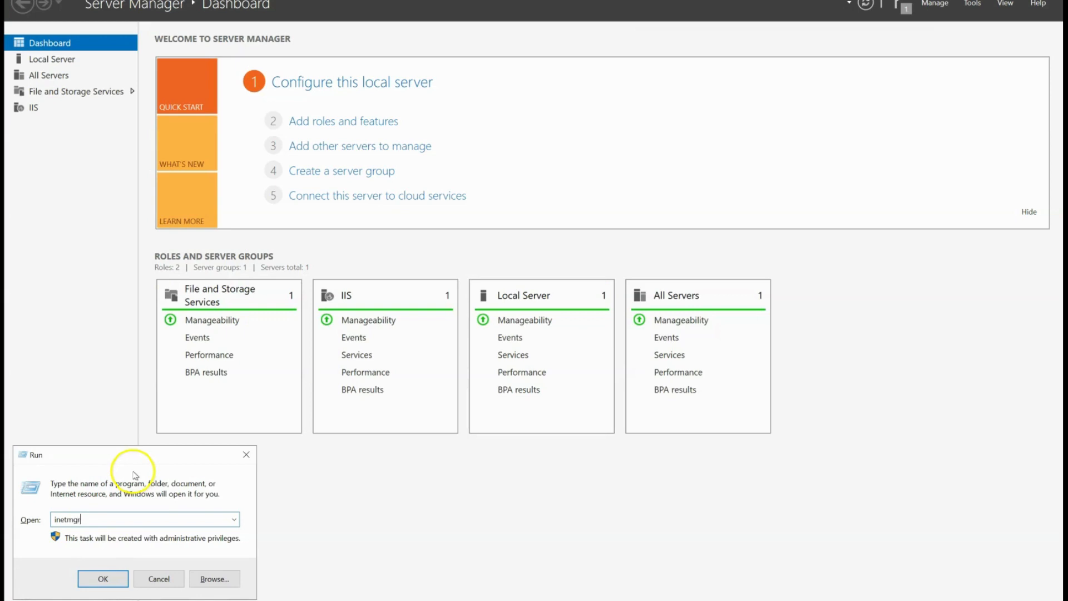
key("Return")
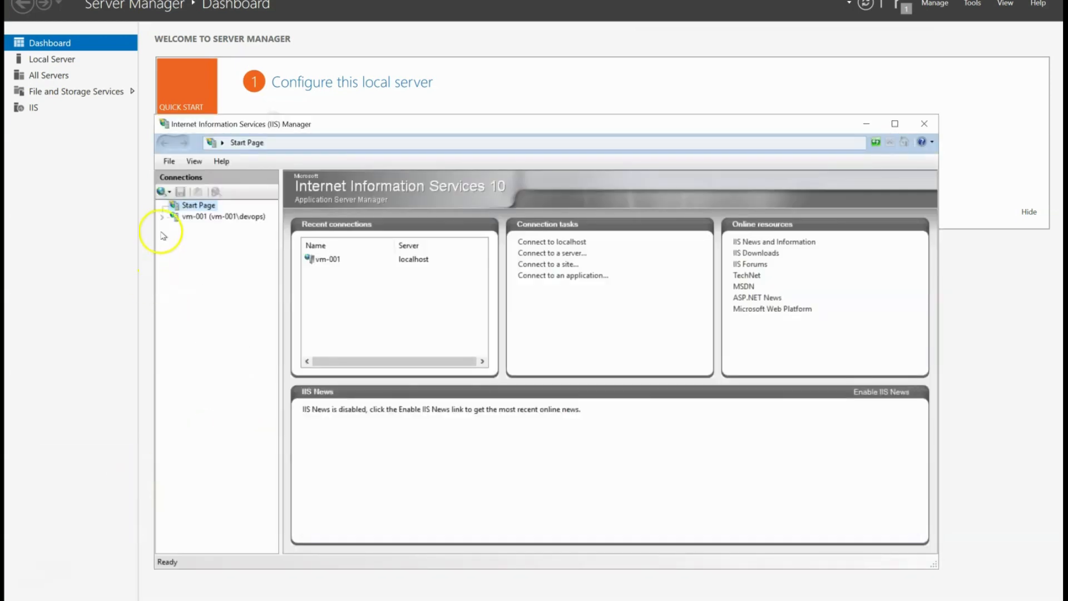
left_click(170, 217)
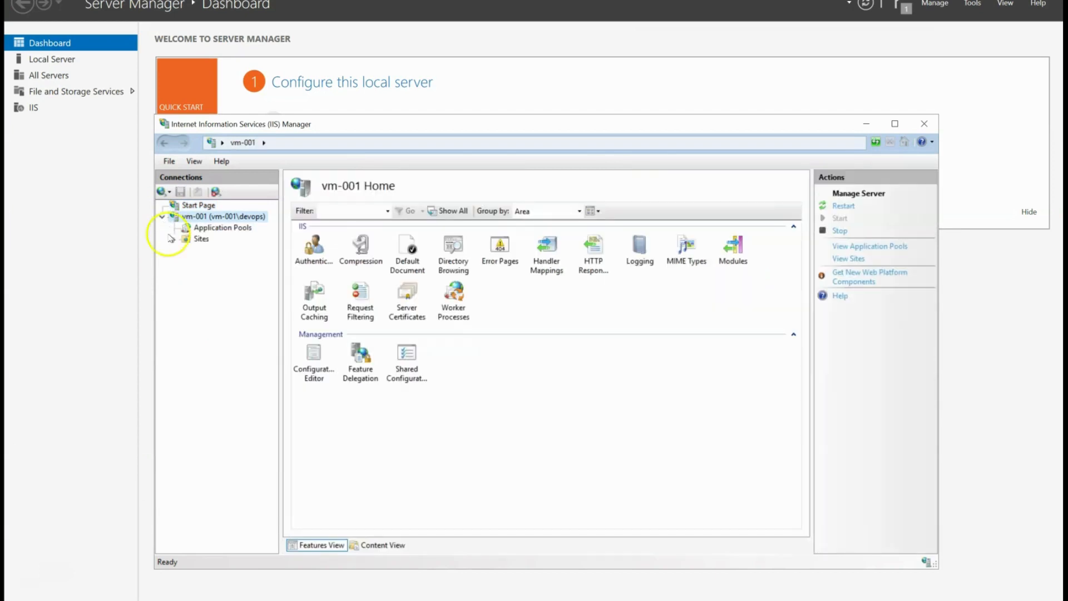
left_click(174, 239)
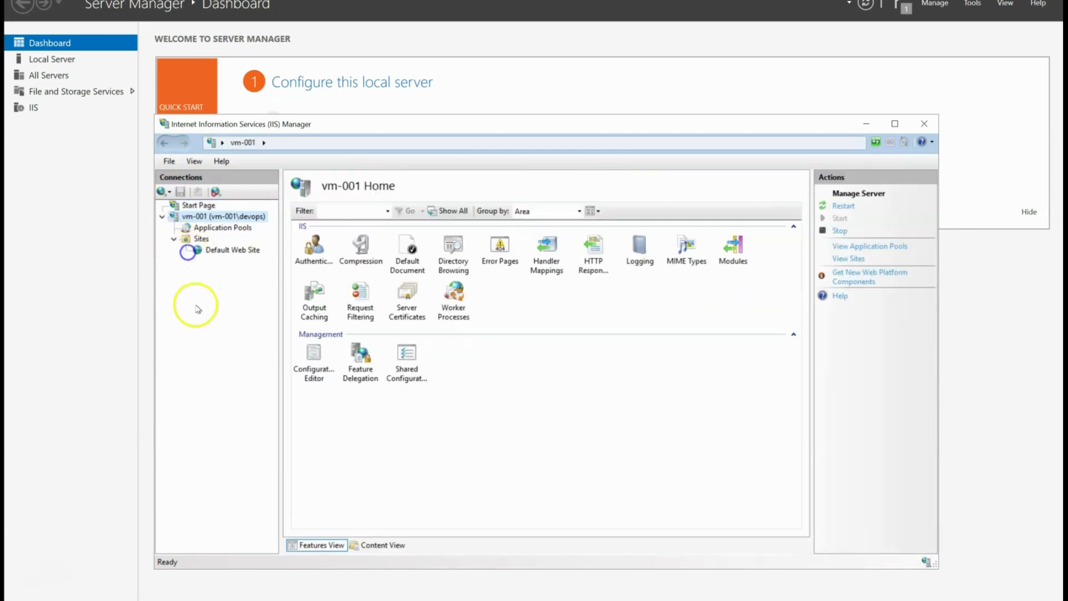
left_click(924, 132)
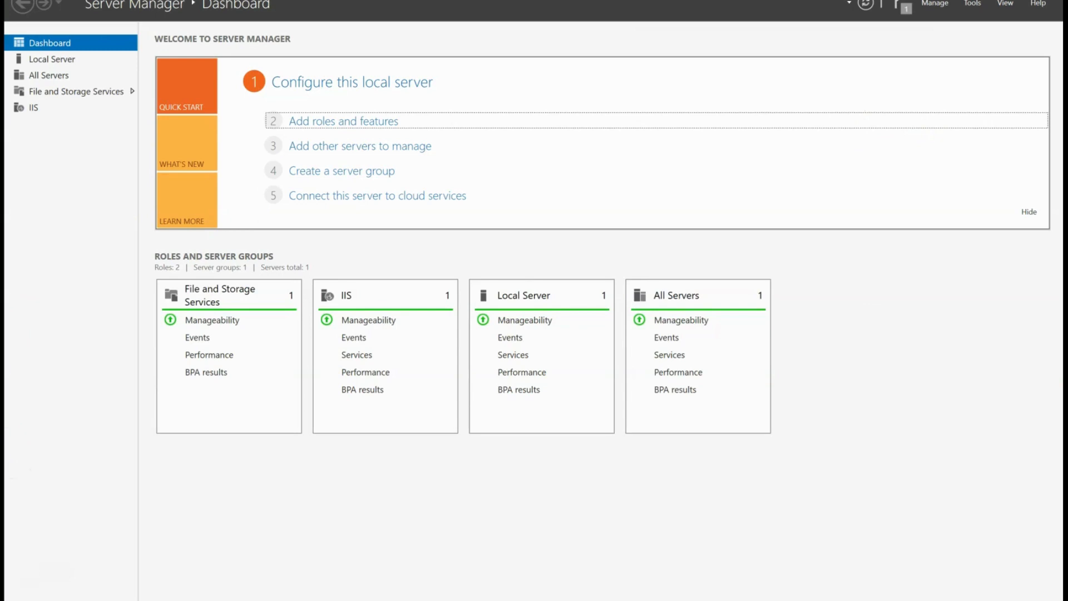
- Open Internet Explorer on vm-001, accept the recommended security, privacy and compatibility settings, and reposition its window
left_click(110, 600)
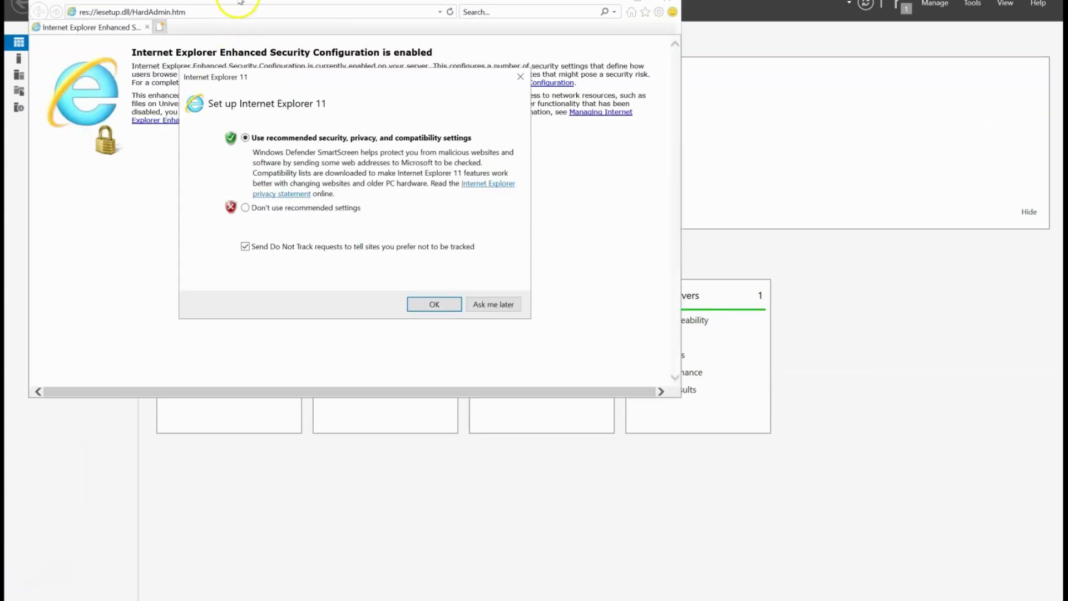
left_click(435, 304)
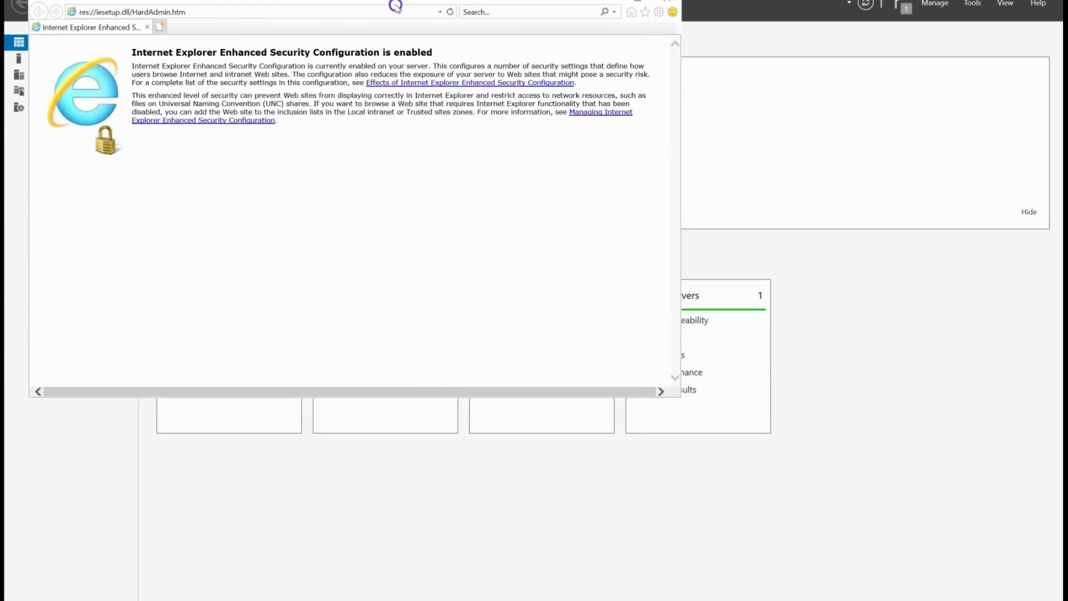
left_click_drag(395, 4, 725, 87)
- Search the web for the .NET 6 hosting bundle from Internet Explorer on vm-001
left_click(714, 100)
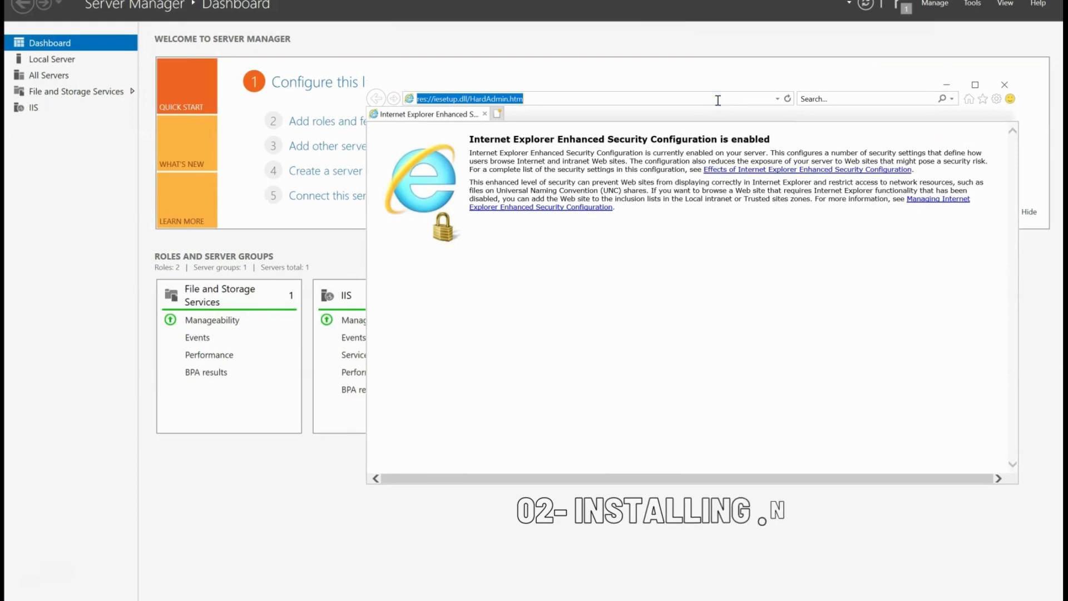
type(".ne")
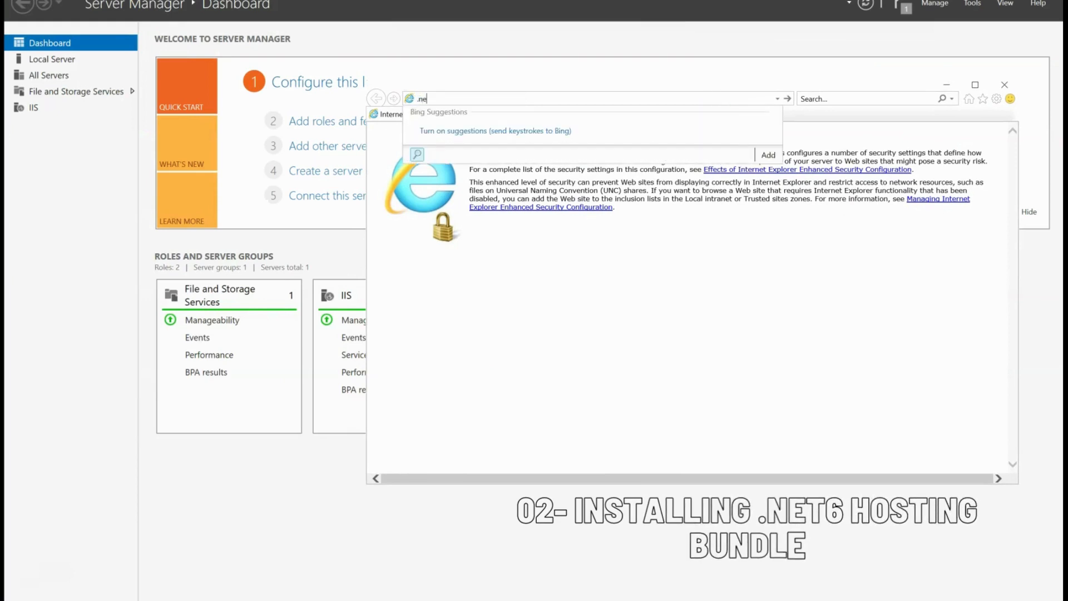
type("t6 hostinh")
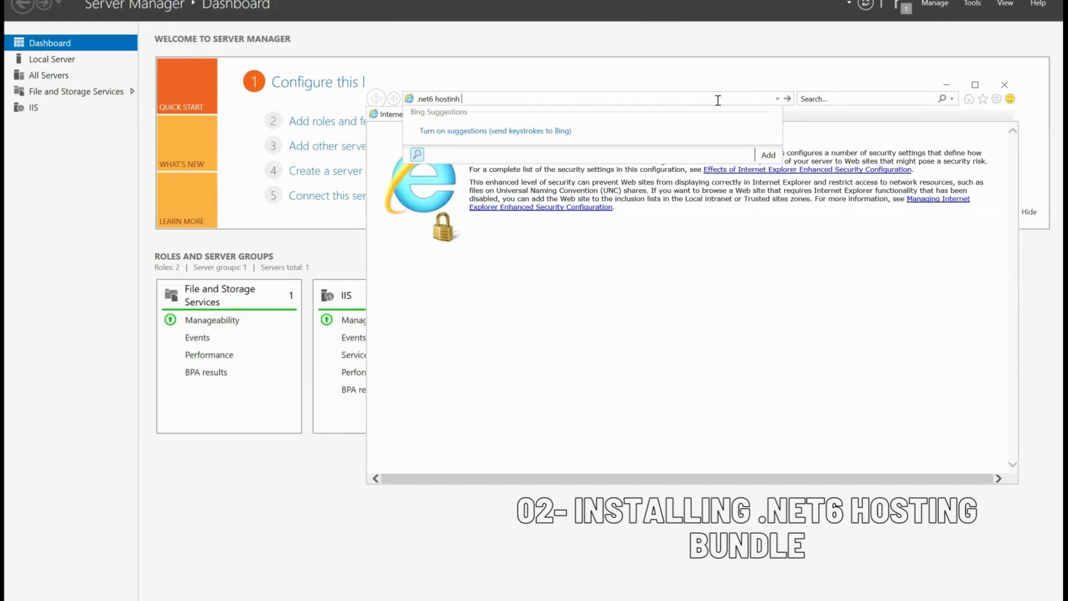
type(" bundle")
key("Return")
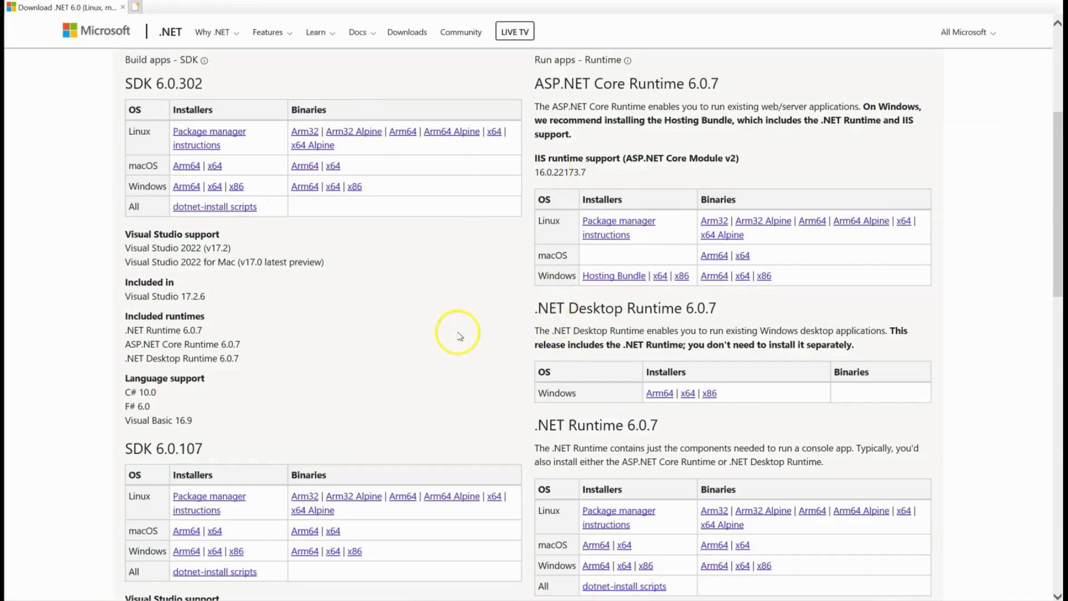
- Download the Windows Hosting Bundle installer for ASP.NET Core Runtime 6.0.7 from the Download .NET 6.0 page
scroll(466, 318, "up", 4)
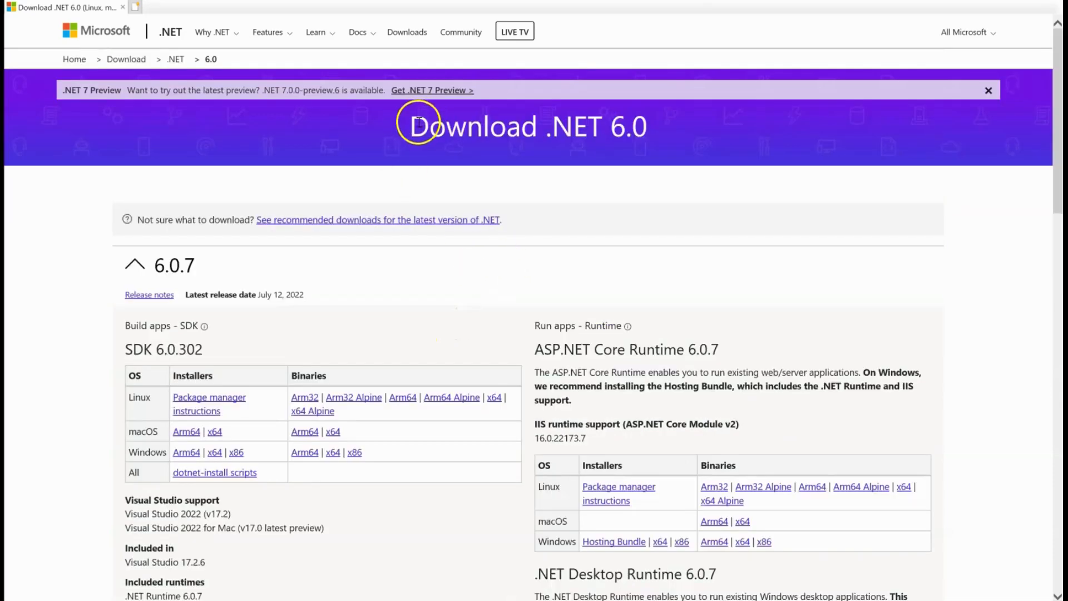
left_click_drag(408, 126, 661, 129)
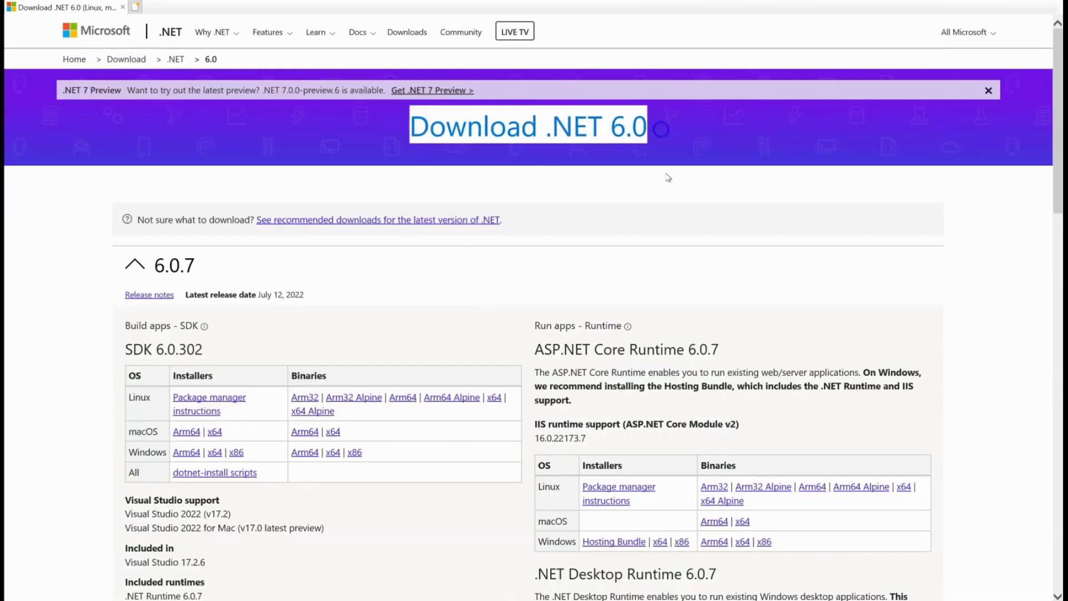
scroll(640, 258, "down", 2)
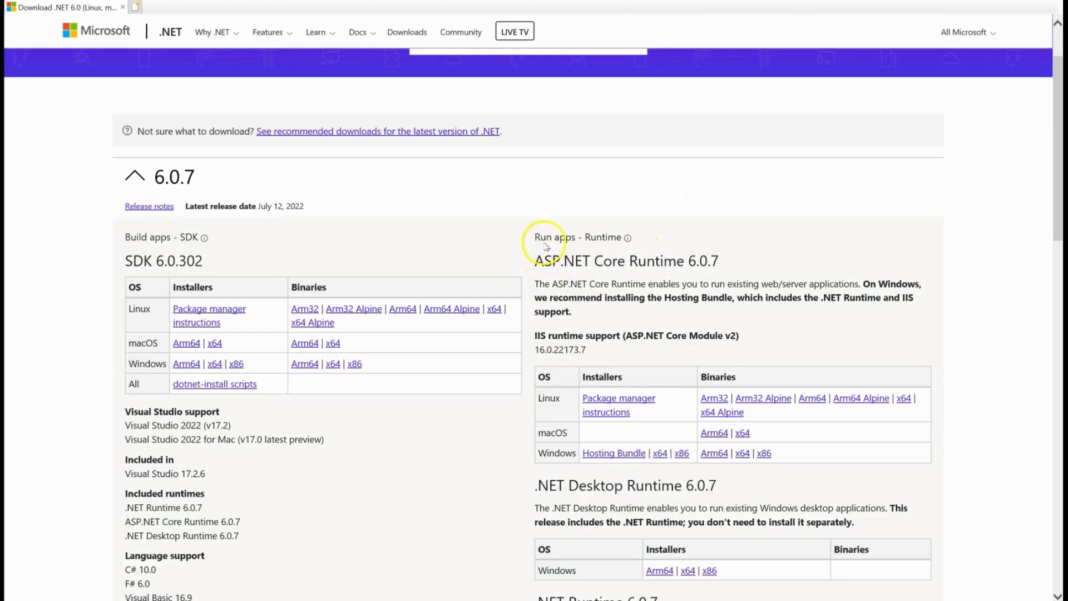
left_click_drag(534, 261, 740, 264)
scroll(744, 296, "down", 3)
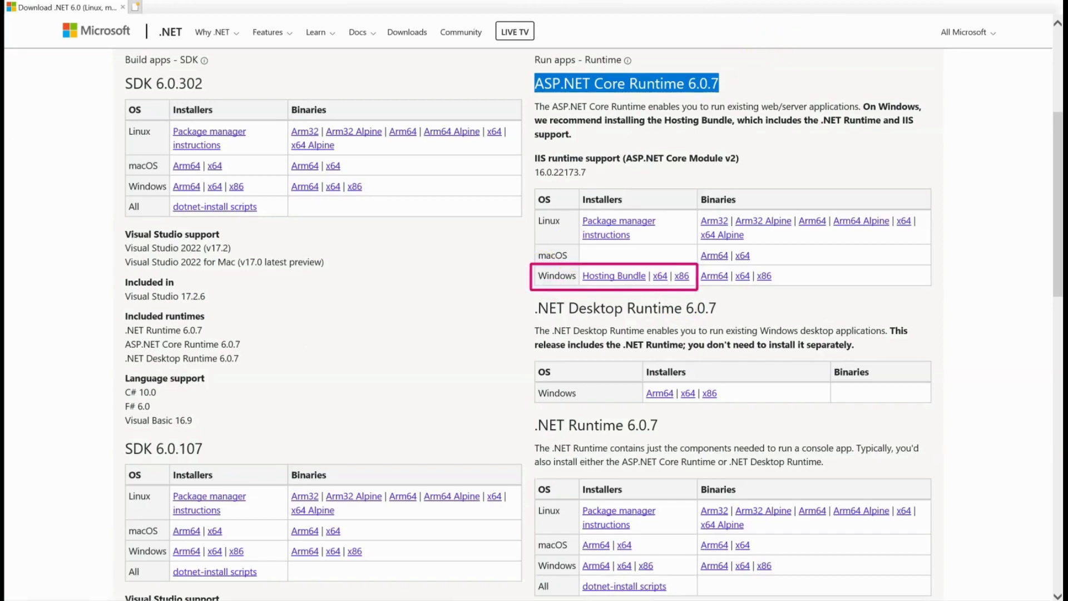
left_click(615, 276)
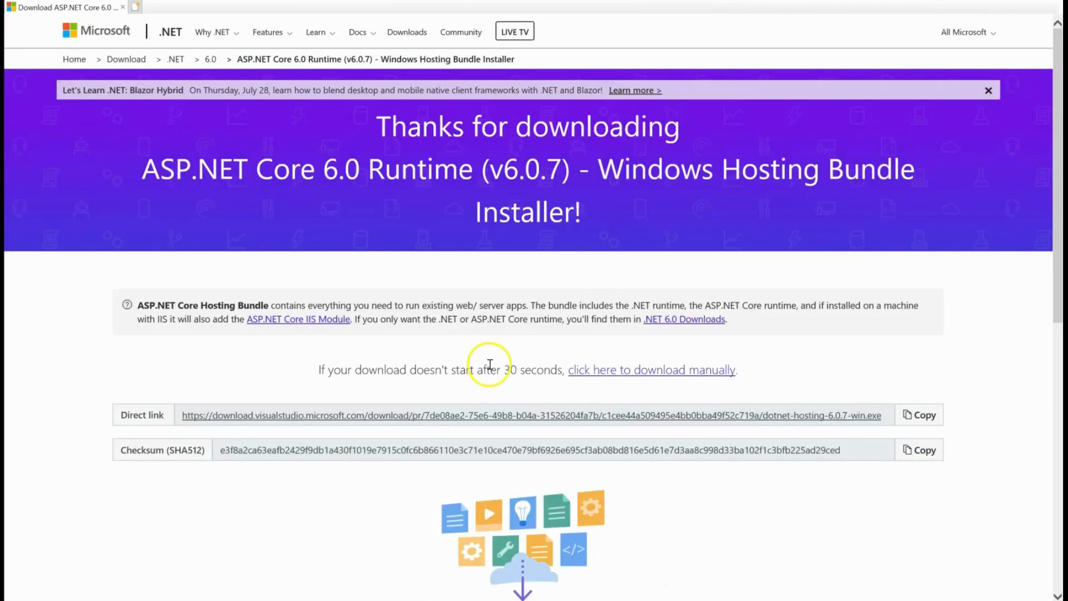
- Run the downloaded Windows Server Hosting setup, accept the license terms and install it, then close the setup and the browser
left_click(645, 592)
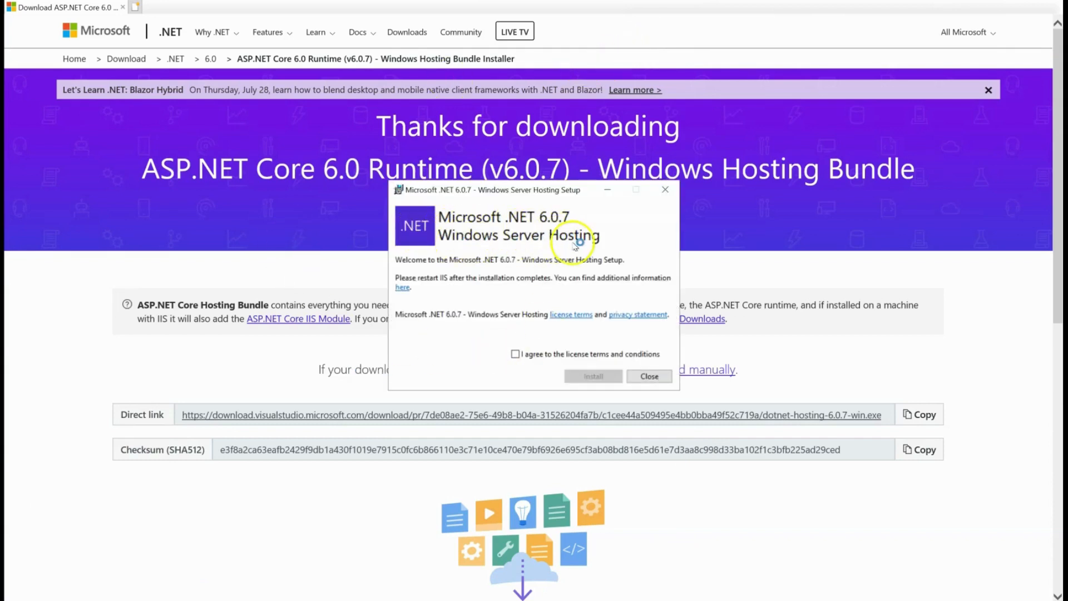
left_click(559, 354)
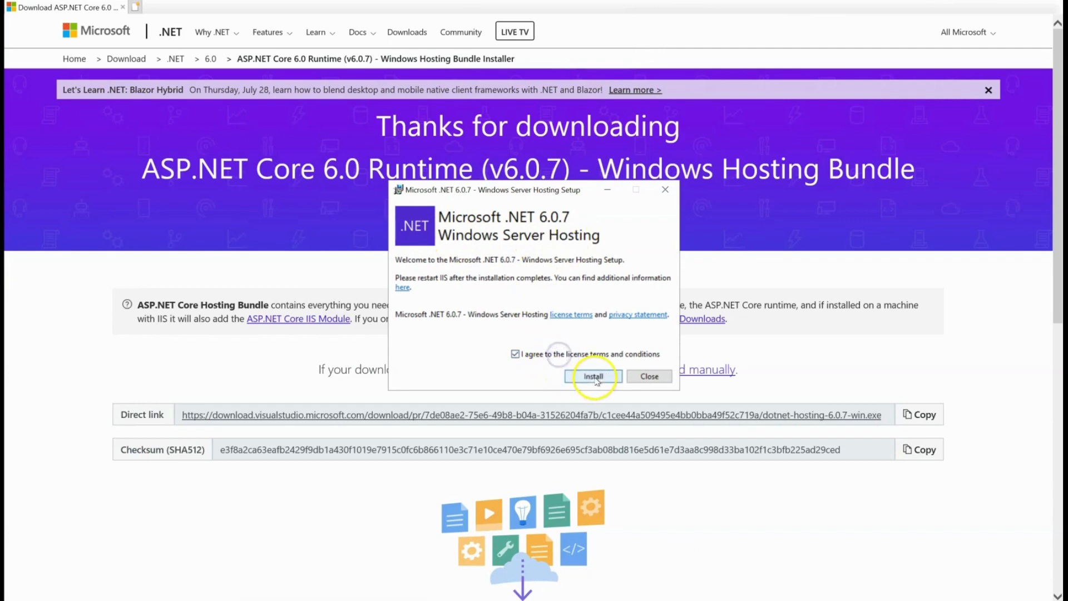
left_click(592, 376)
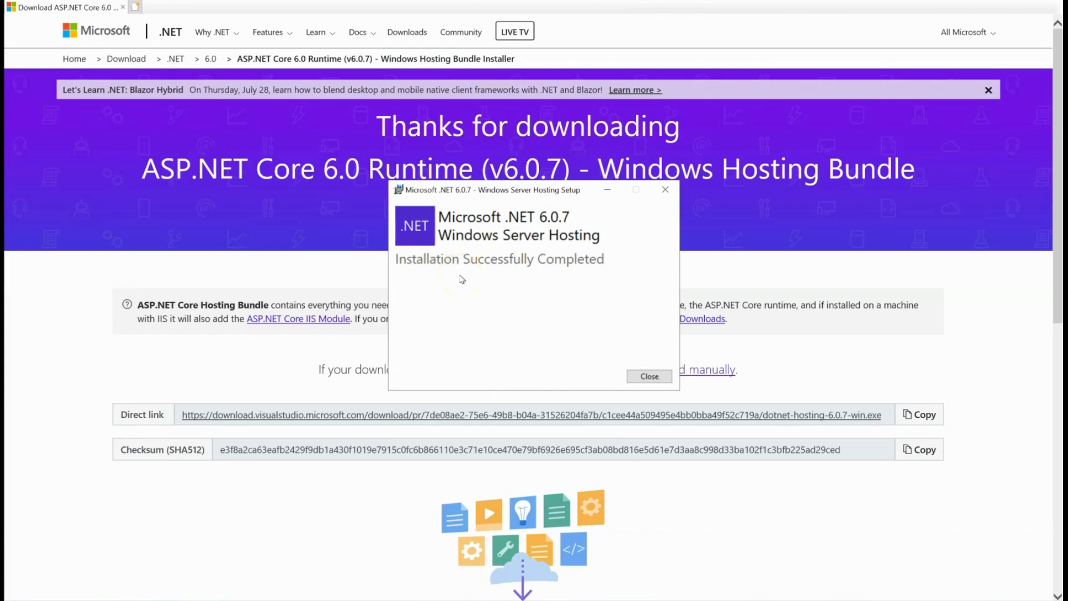
left_click(661, 377)
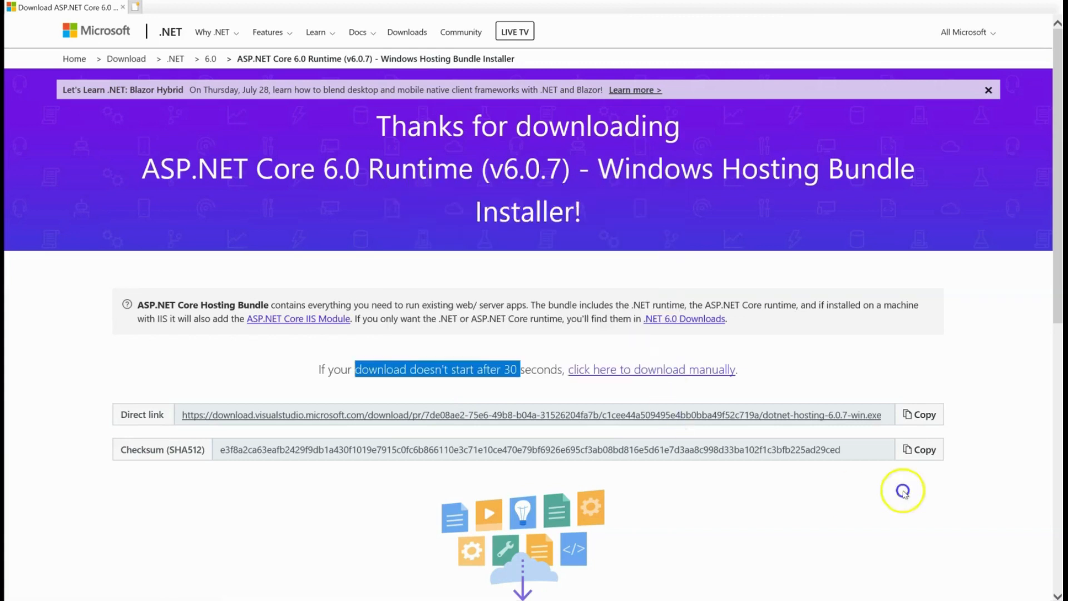
left_click(1006, 216)
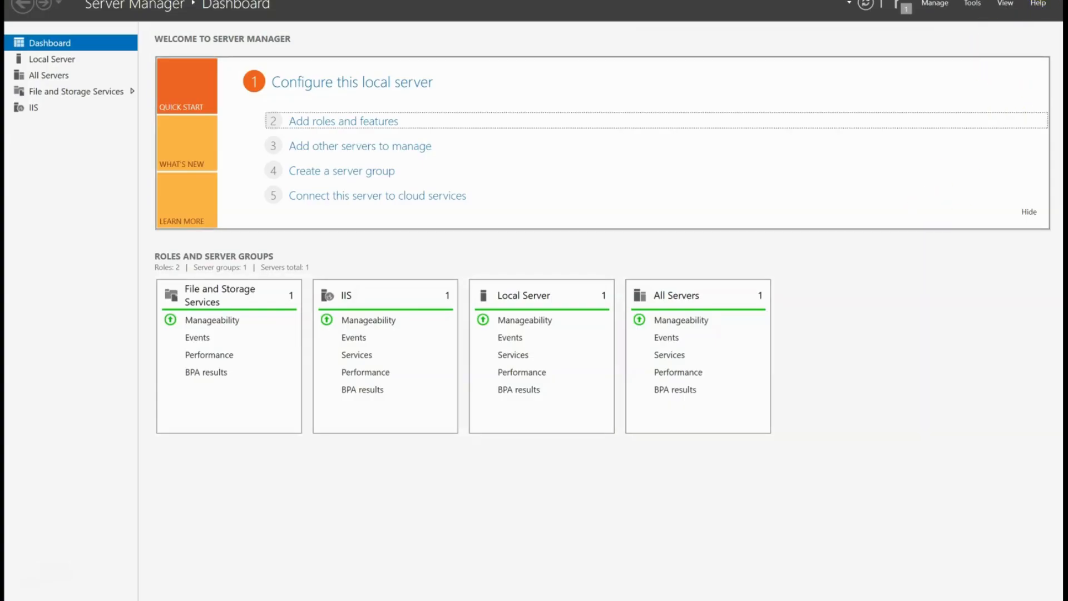
- Copy the DEV deployment group's registration script with personal access token authentication, and open Windows PowerShell as administrator on vm-001
left_click(990, 5)
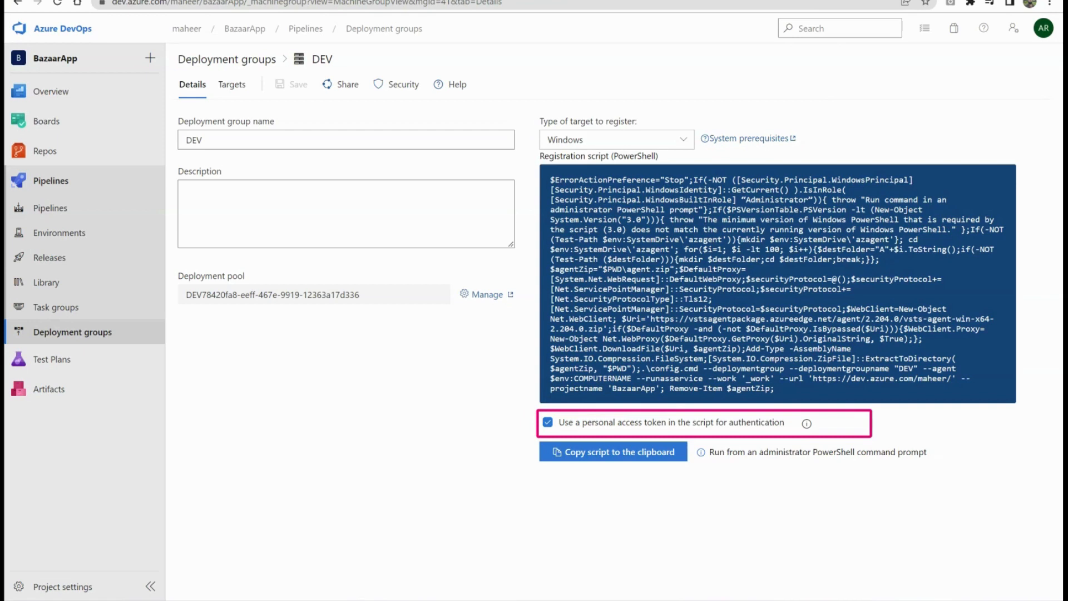
left_click(597, 458)
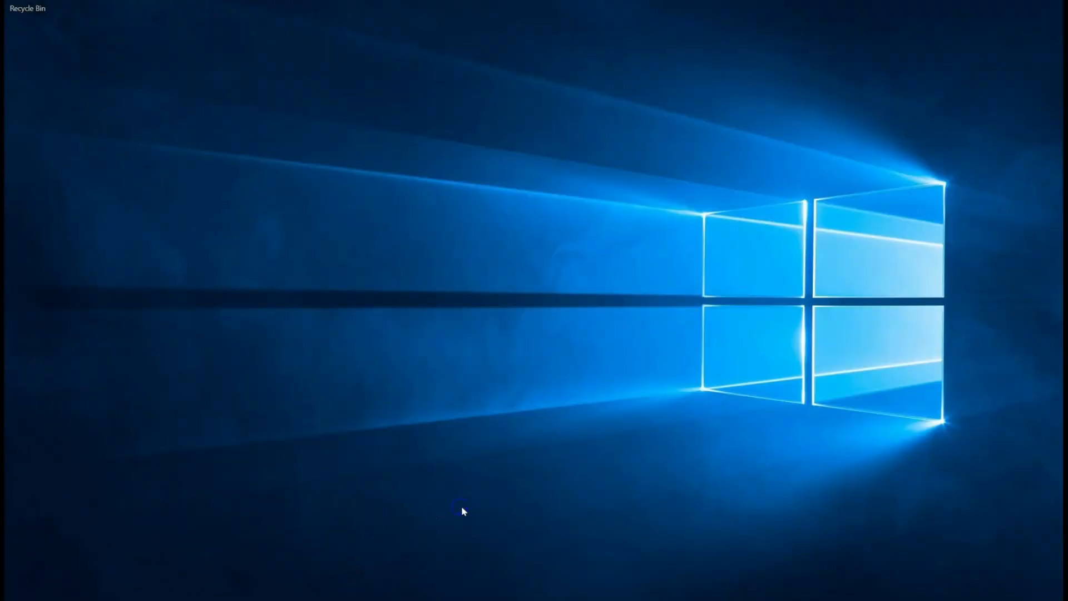
left_click(17, 598)
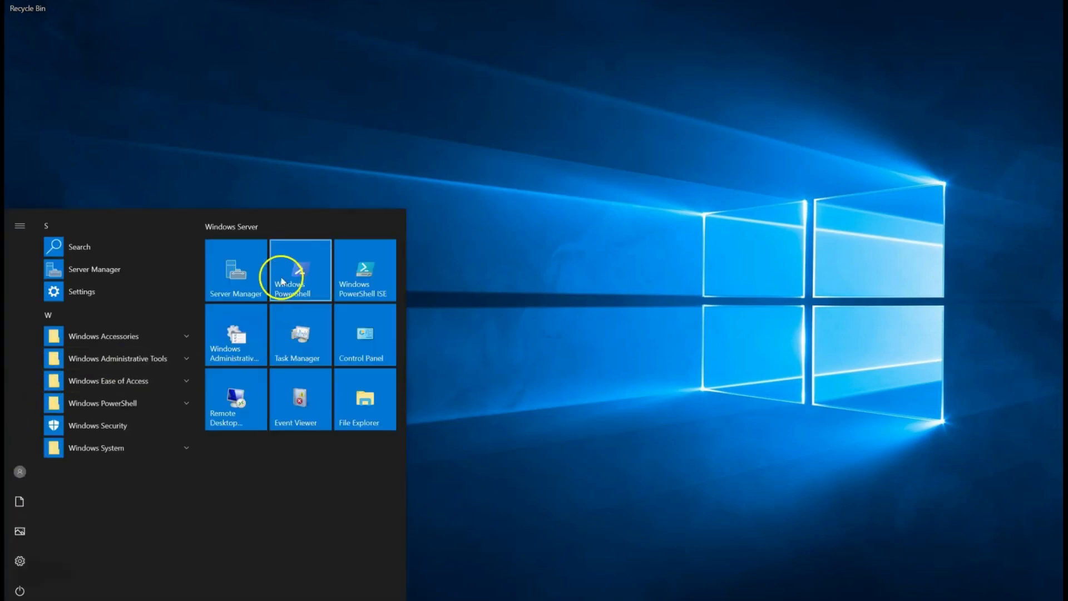
right_click(314, 288)
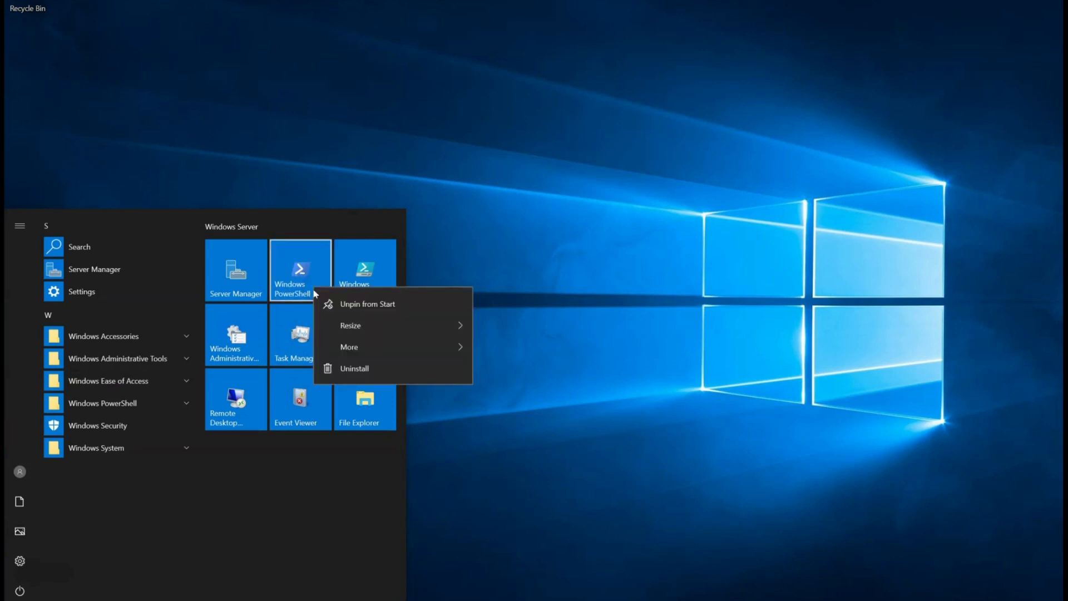
mouse_move(392, 347)
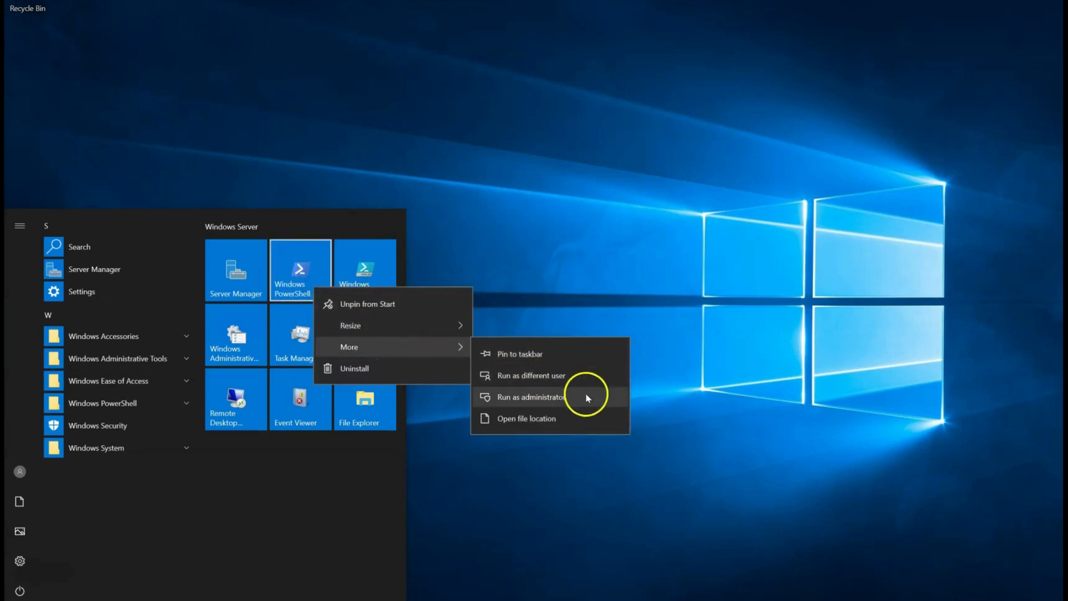
left_click(598, 401)
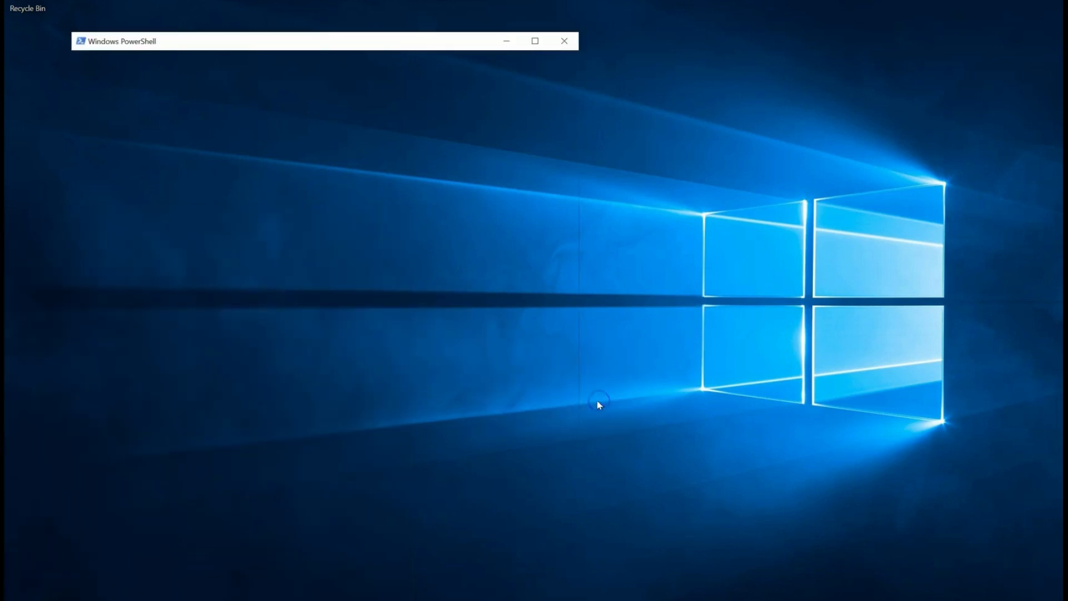
left_click_drag(378, 44, 469, 51)
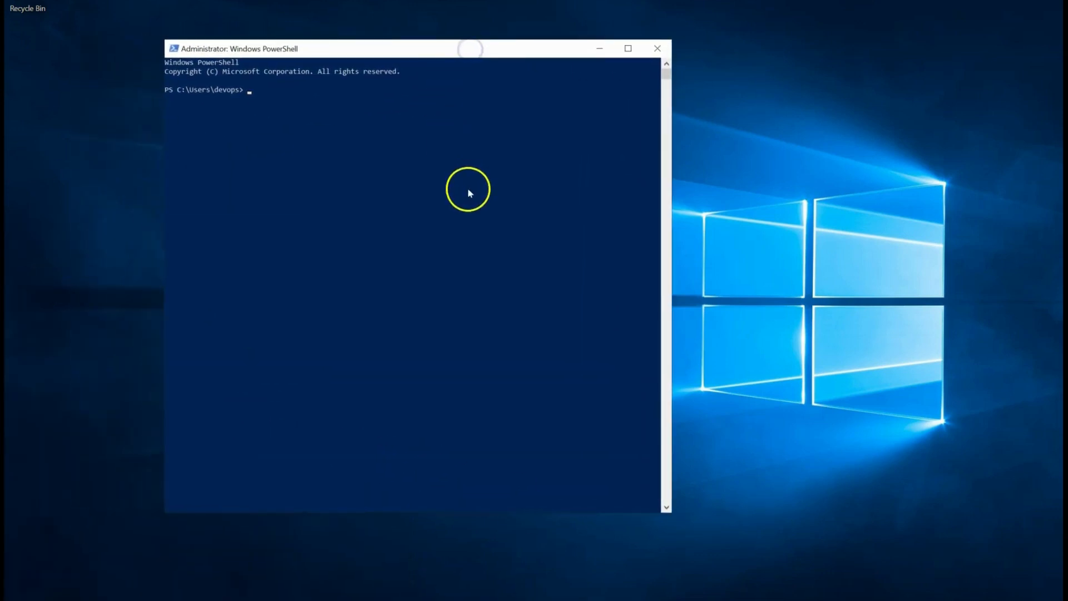
- Try to register vm-001 by running the copied script with its personal access token in the administrator PowerShell window
right_click(379, 121)
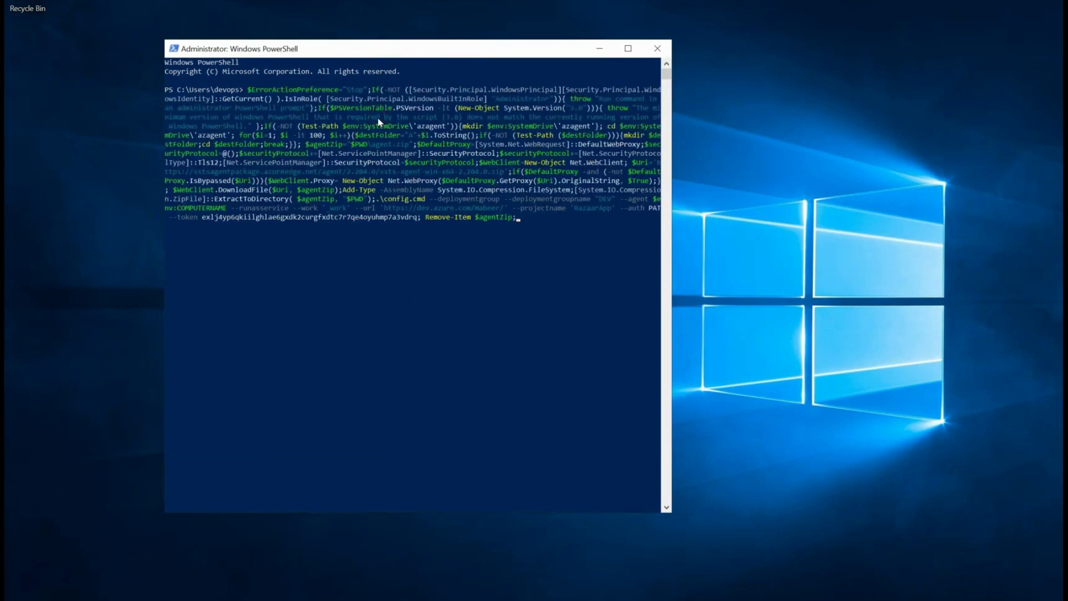
left_click(372, 120)
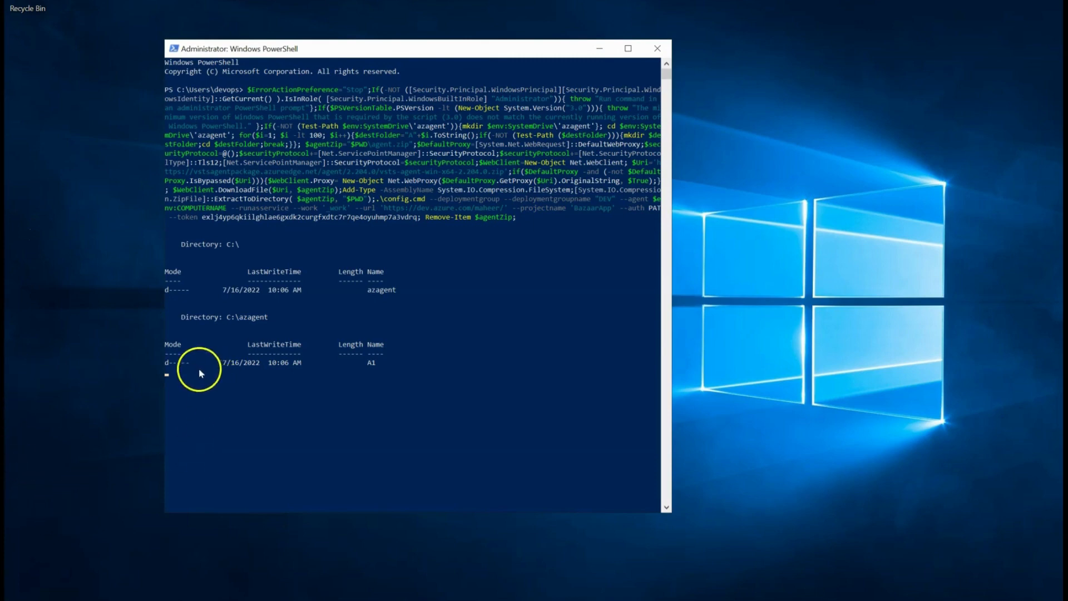
left_click_drag(410, 56, 507, 44)
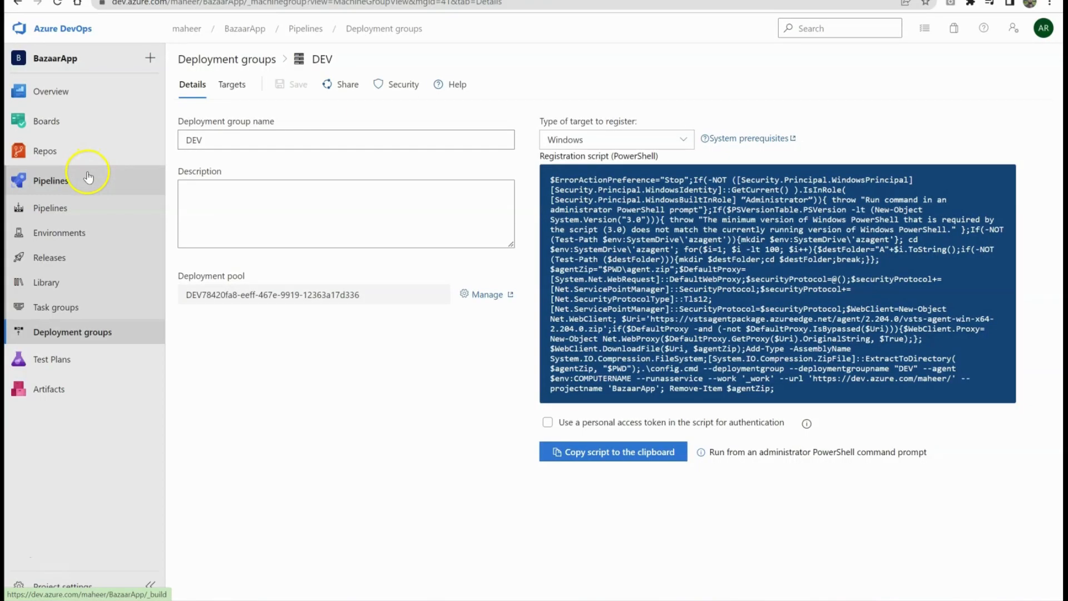
- Reload the DEV deployment group page and copy a fresh registration script with personal access token authentication enabled
left_click(58, 4)
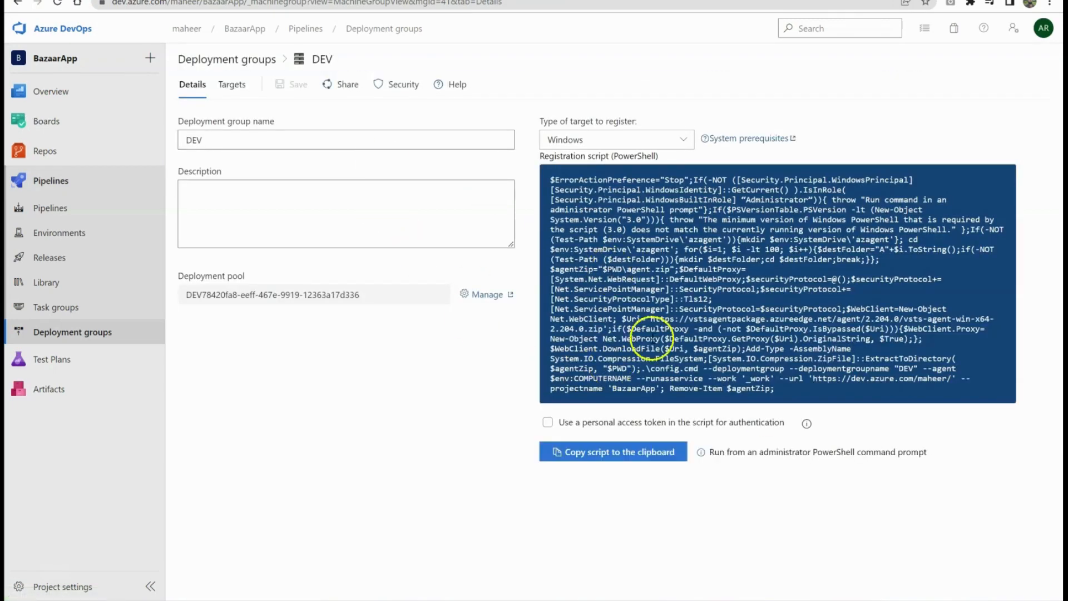
left_click(319, 424)
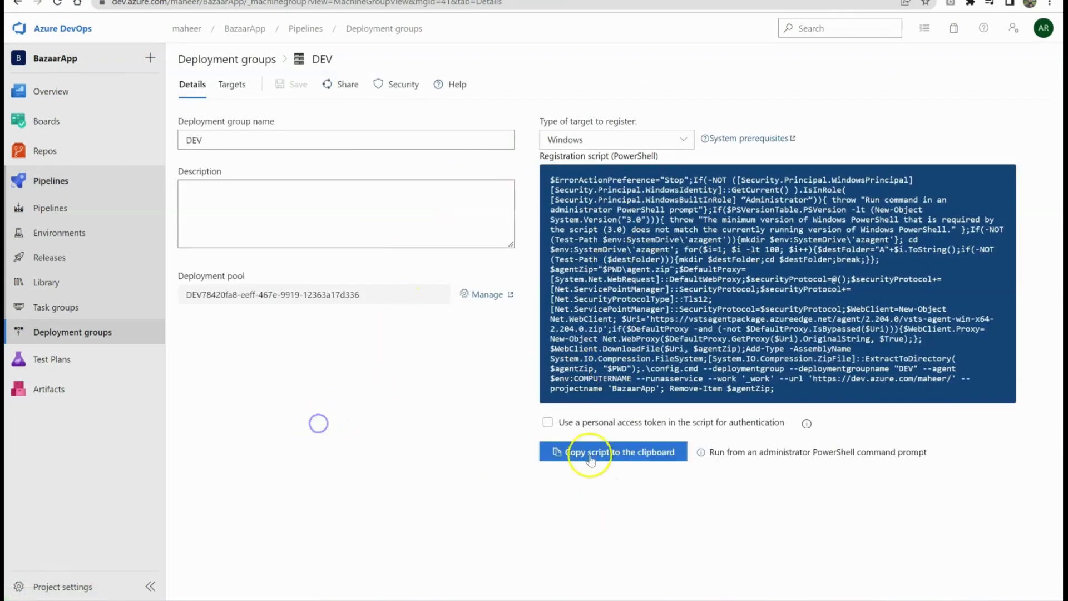
left_click(547, 423)
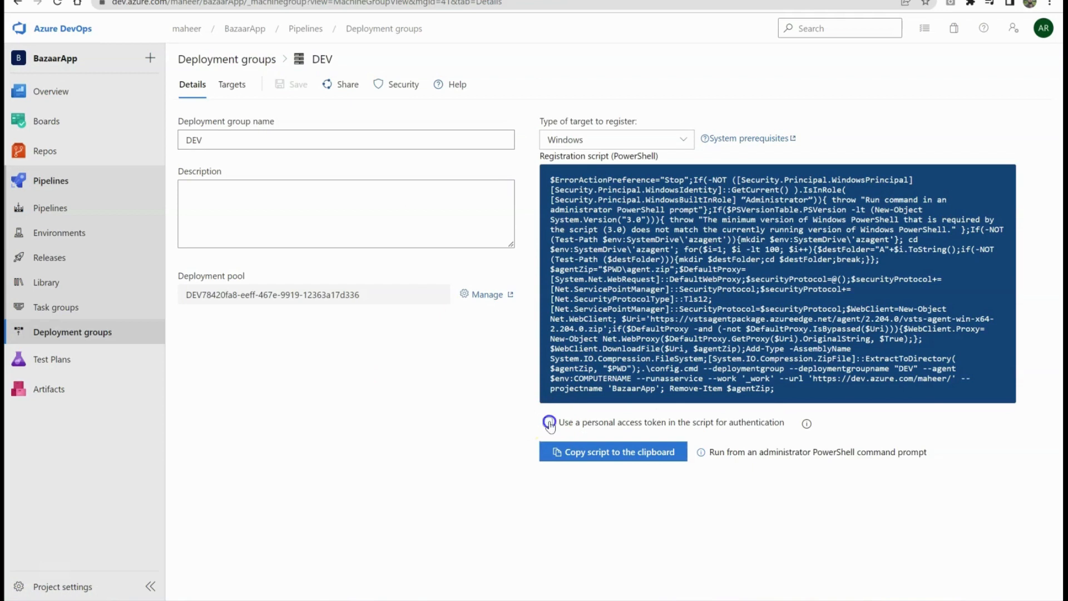
left_click(650, 454)
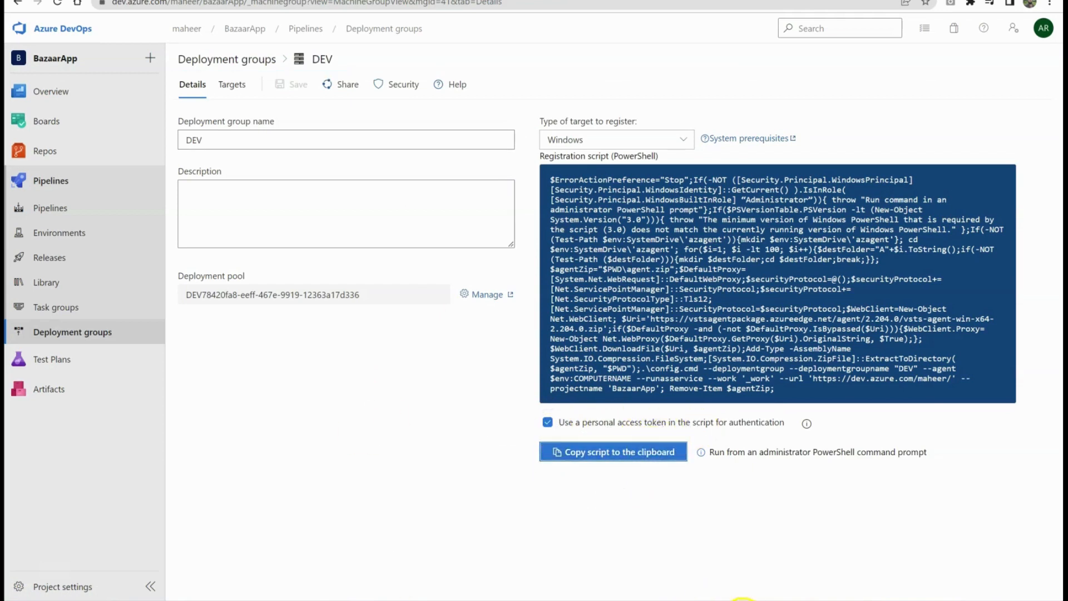
- Switch back to vm-001, clear the PowerShell console, and run the fresh registration script containing the new personal access token
mouse_move(702, 599)
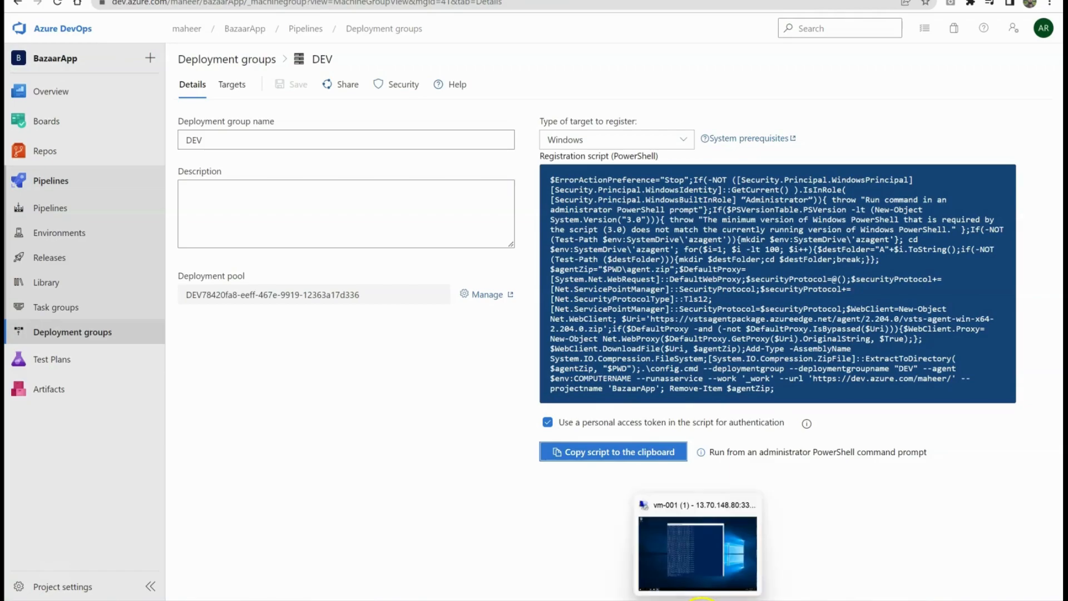
left_click(719, 559)
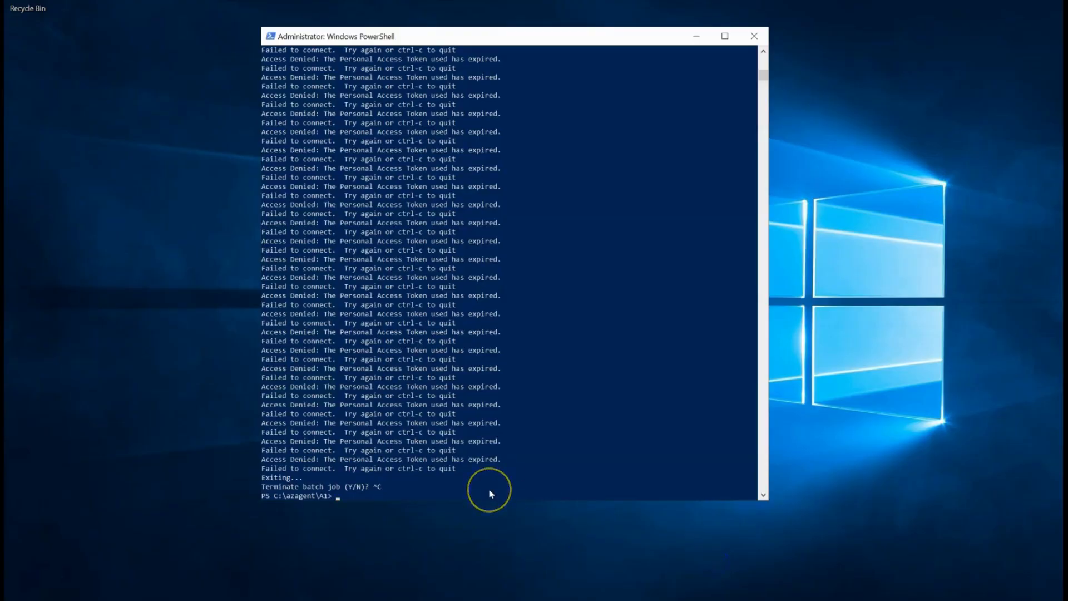
type("clear")
key("Return")
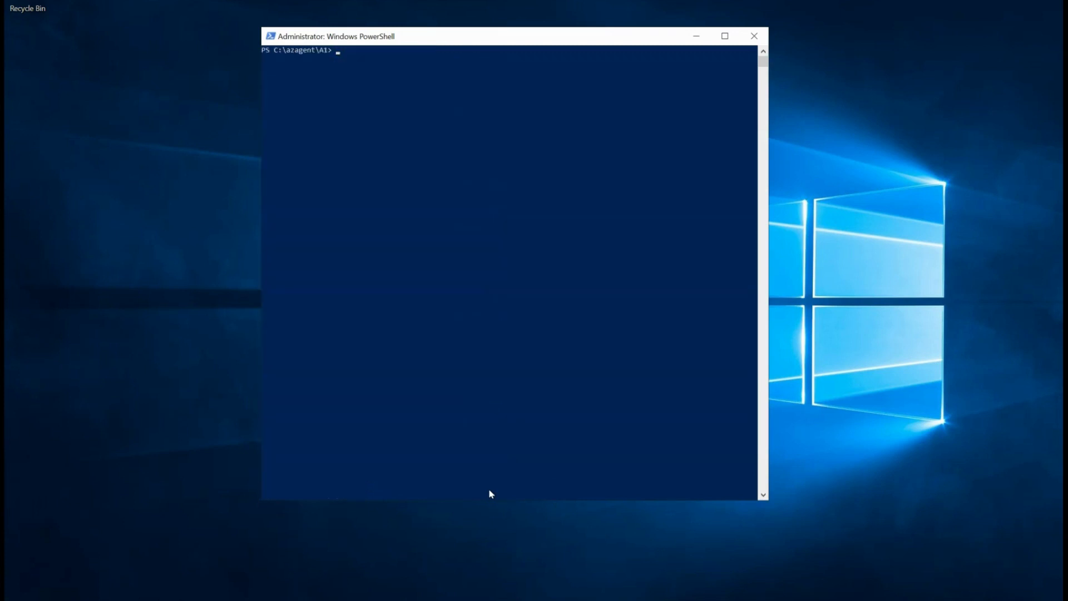
left_click(403, 163)
right_click(442, 149)
left_click(127, 226)
left_click(28, 557)
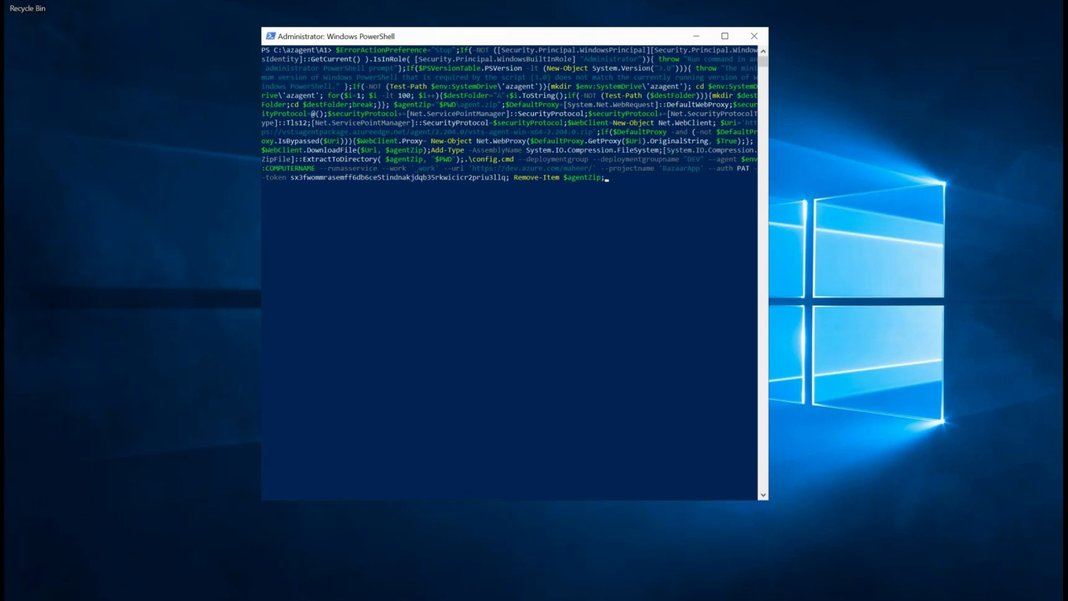
key("Return")
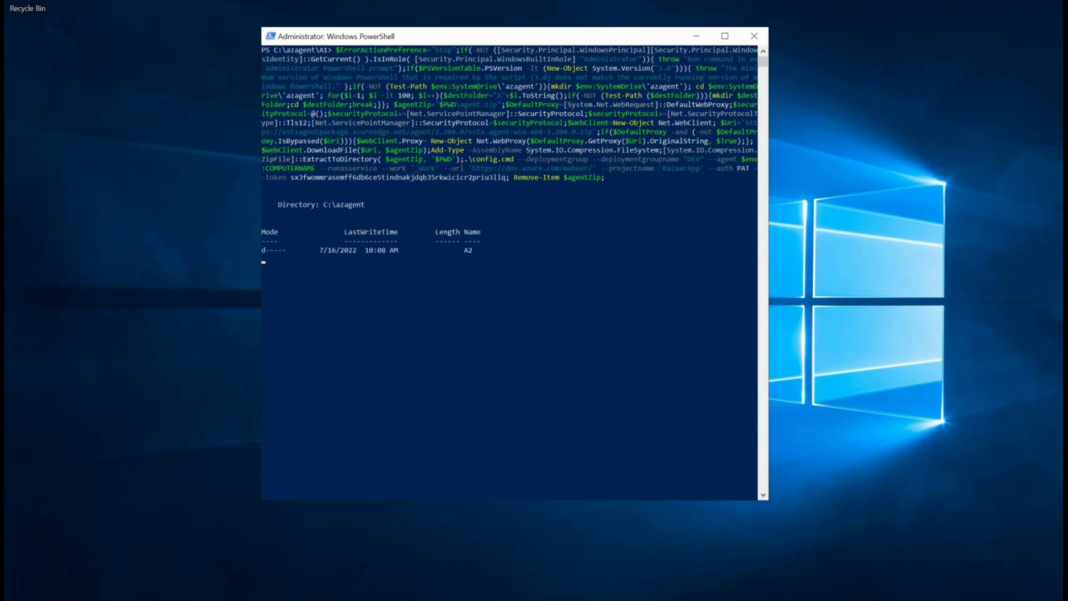
left_click(464, 287)
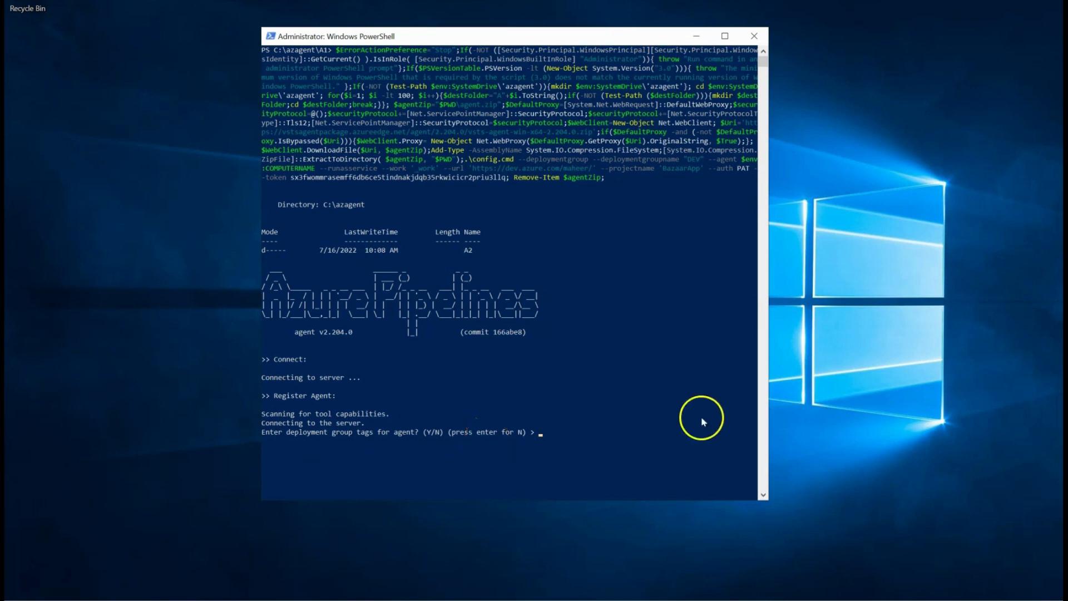
left_click(604, 430)
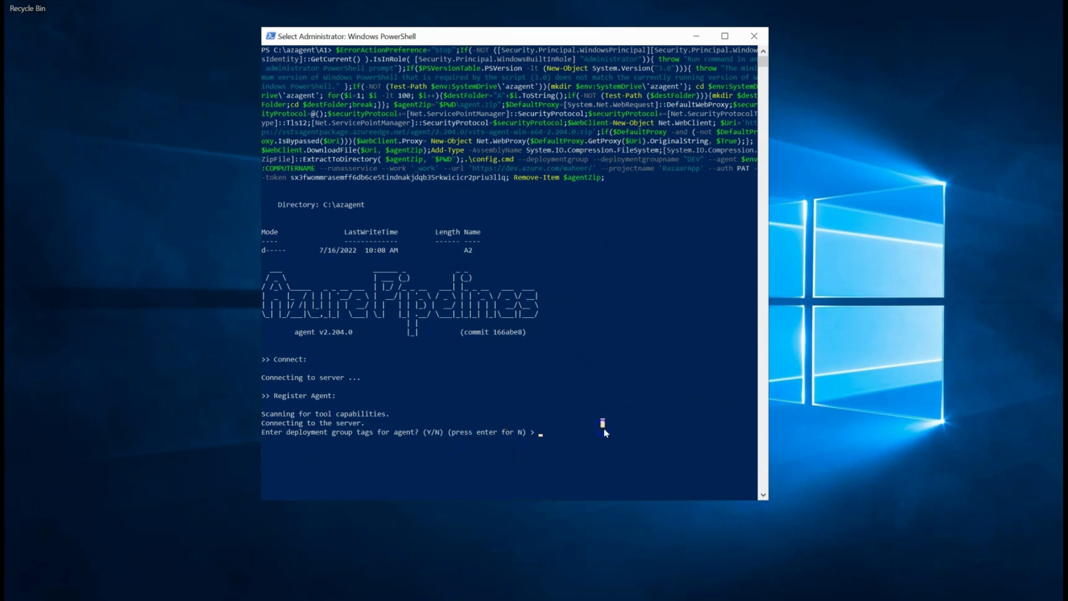
- Finish configuring the vm-001 agent without deployment group tags, using the devops service account and its password, and let the service start immediately
right_click(604, 428)
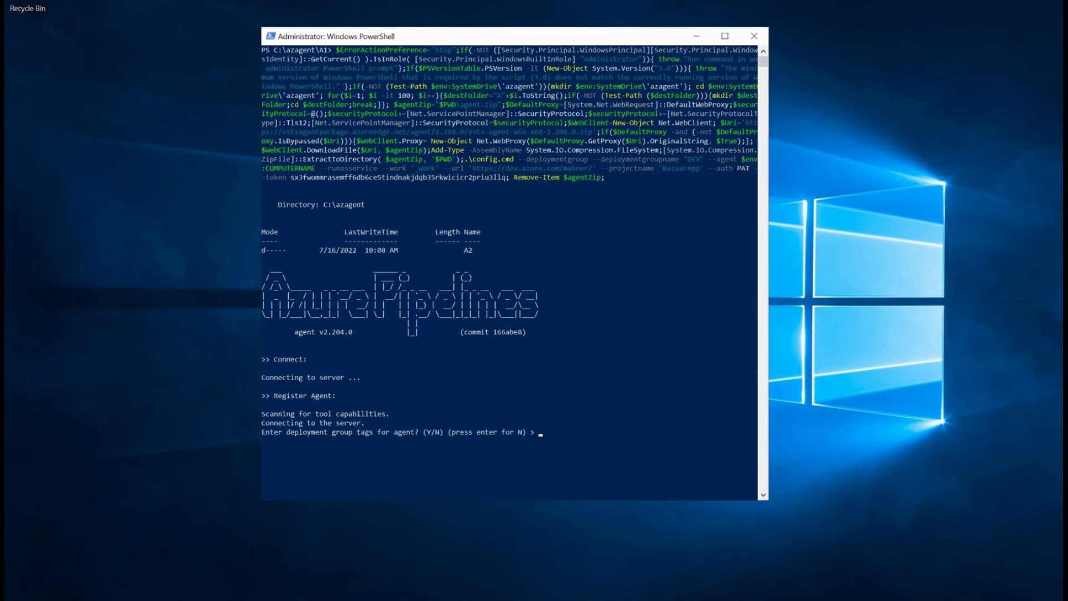
key("Return")
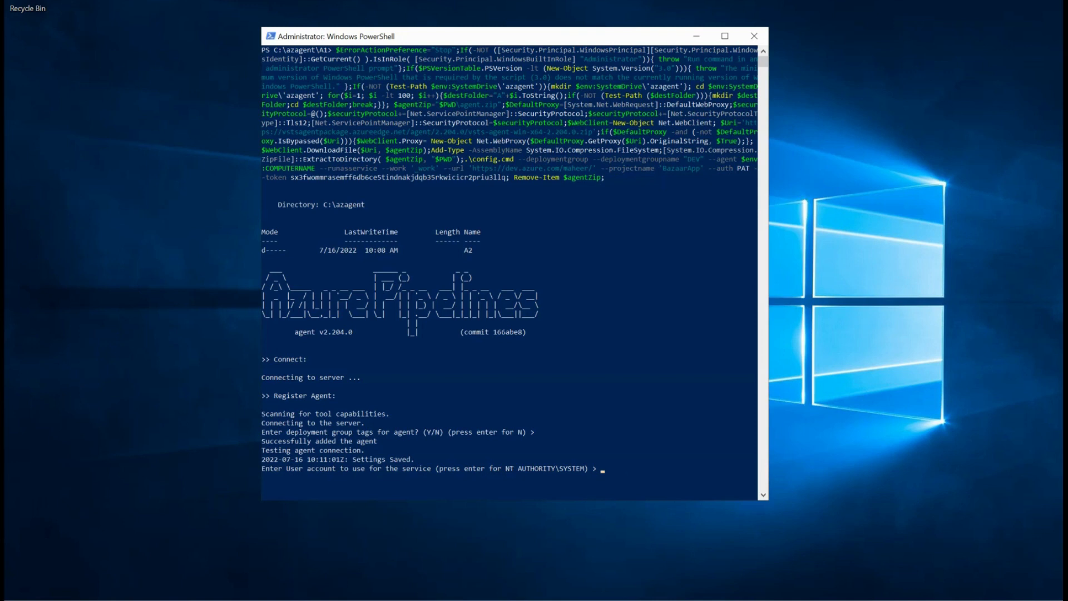
left_click(605, 469)
left_click(617, 471)
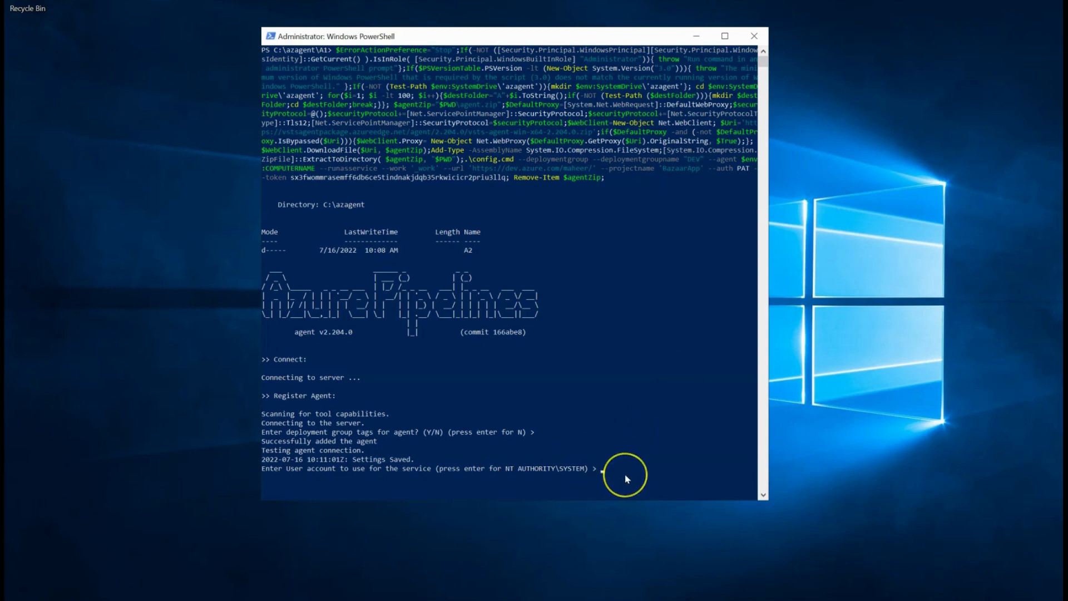
type("devop")
left_click(722, 492)
type("s")
key("Return")
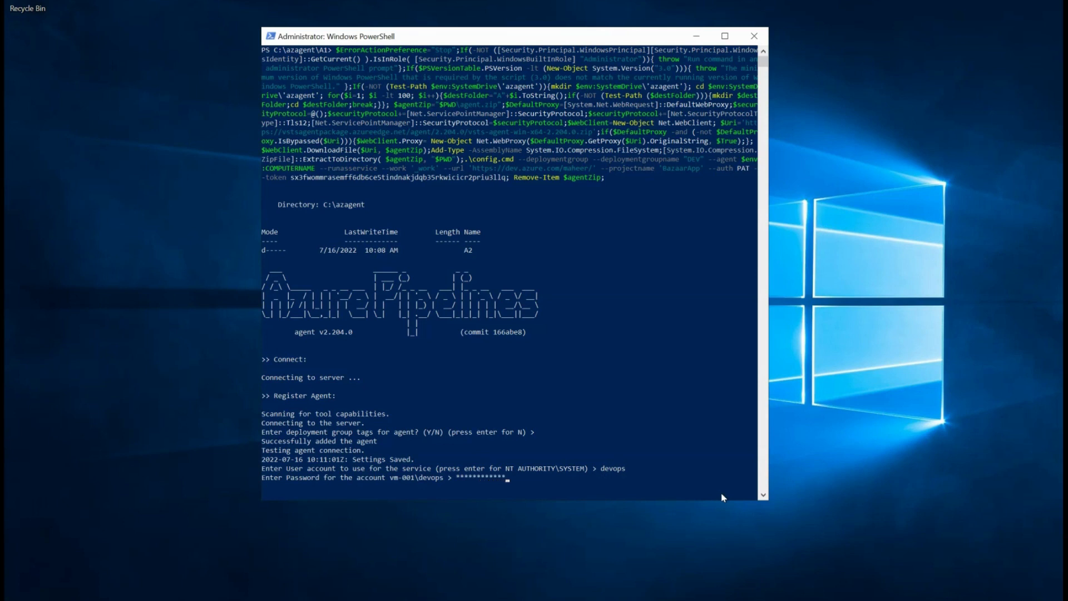
key("Return")
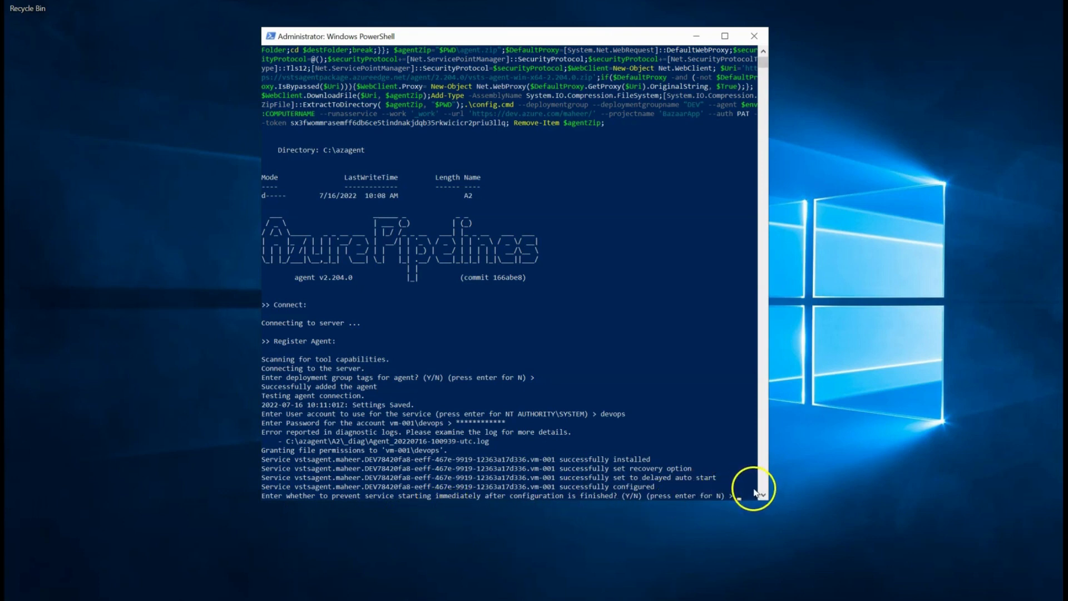
key("Return")
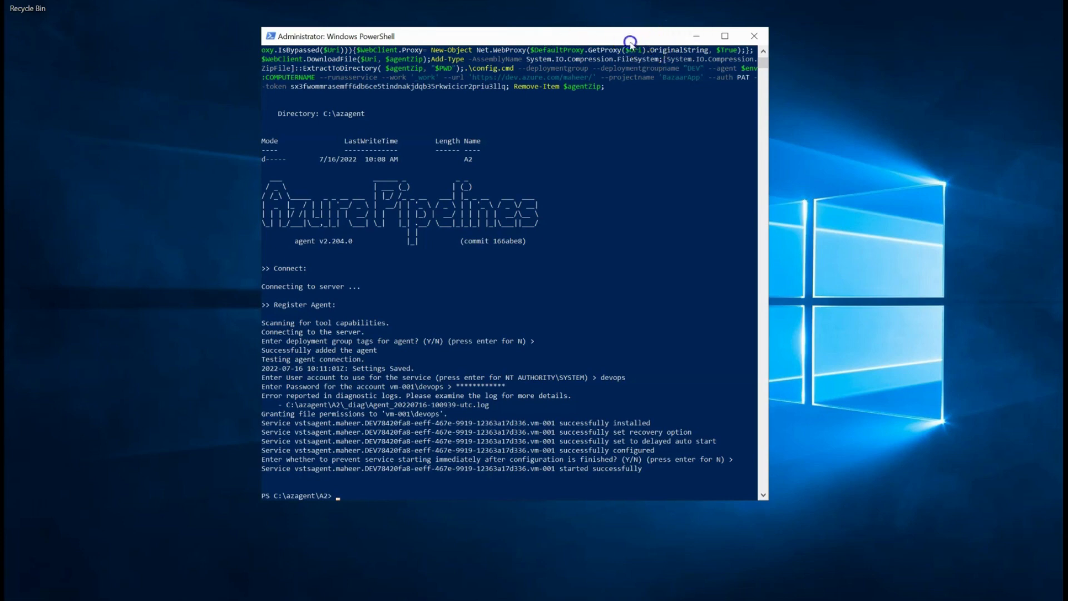
left_click_drag(633, 39, 597, 93)
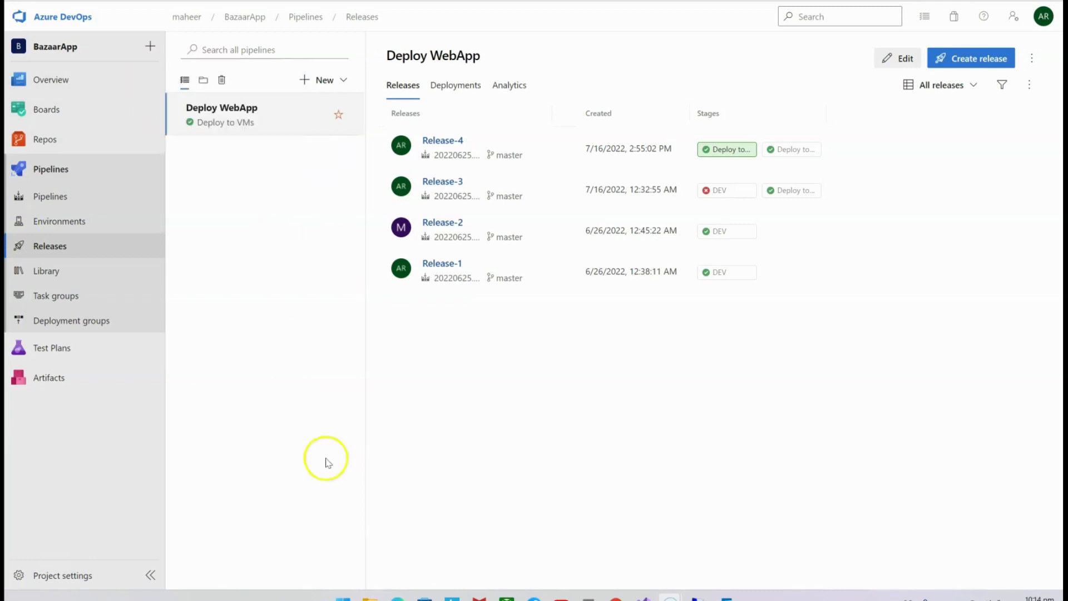
- Switch to Azure DevOps and open the Deploy WebApp release pipeline for editing
left_click(295, 117)
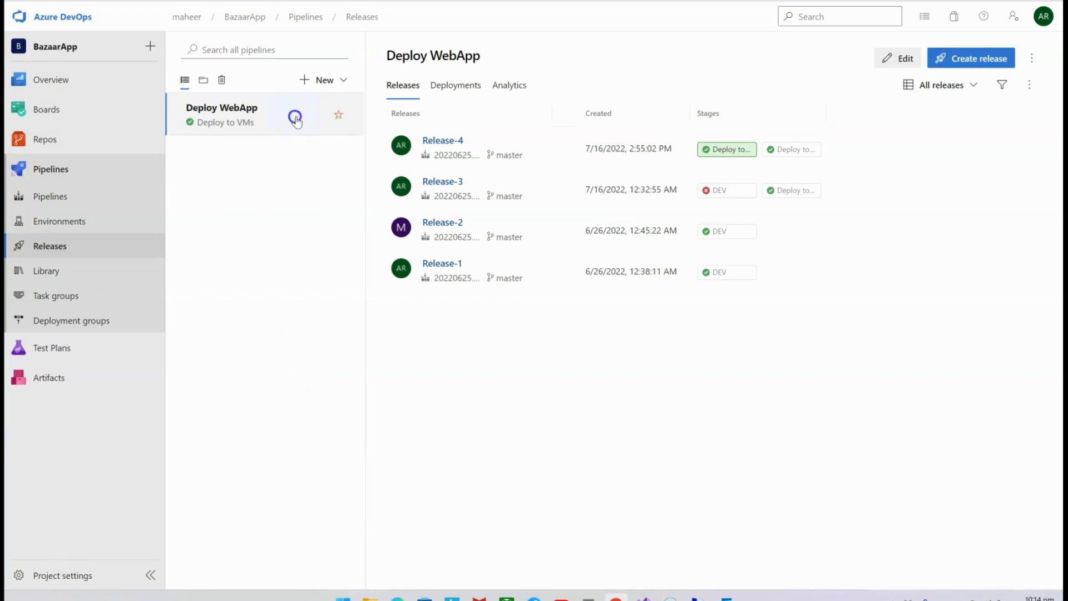
left_click(905, 59)
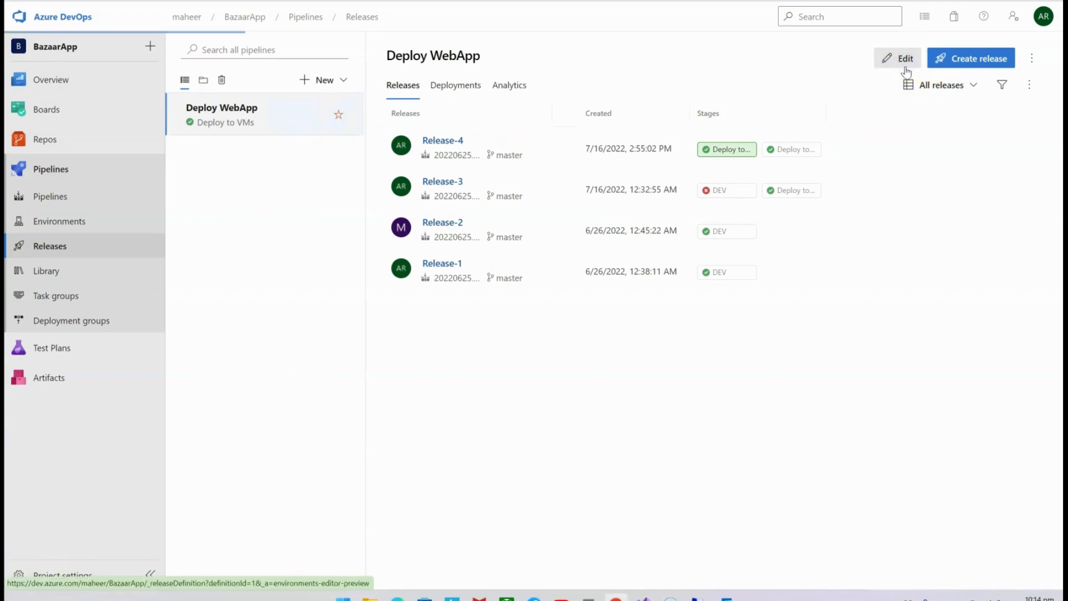
mouse_move(469, 253)
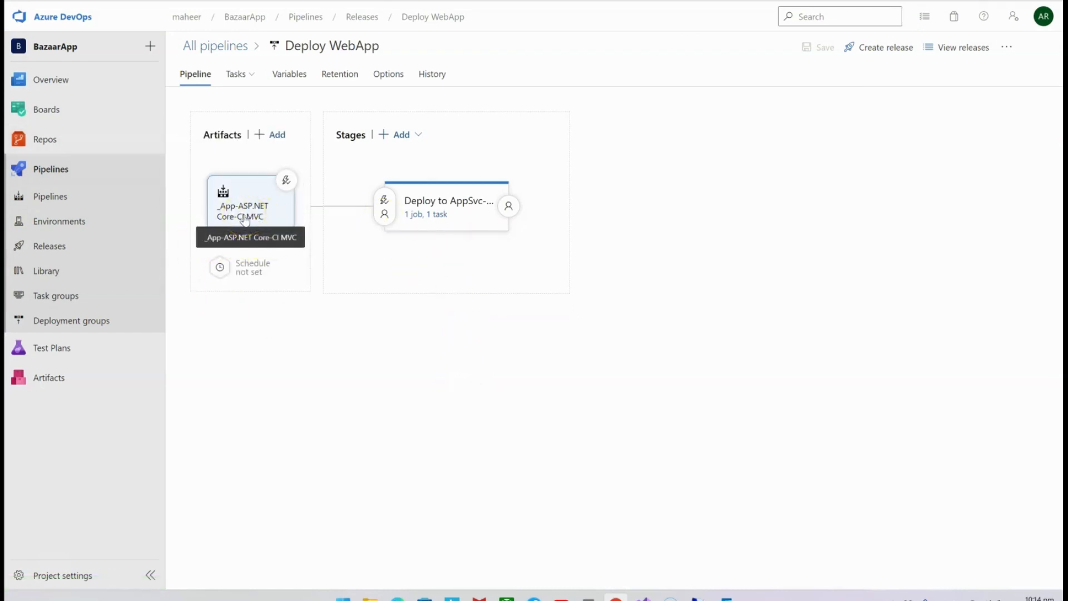
- Examine the name and properties of the existing Deploy to AppSvc-WebApp stage
mouse_move(473, 215)
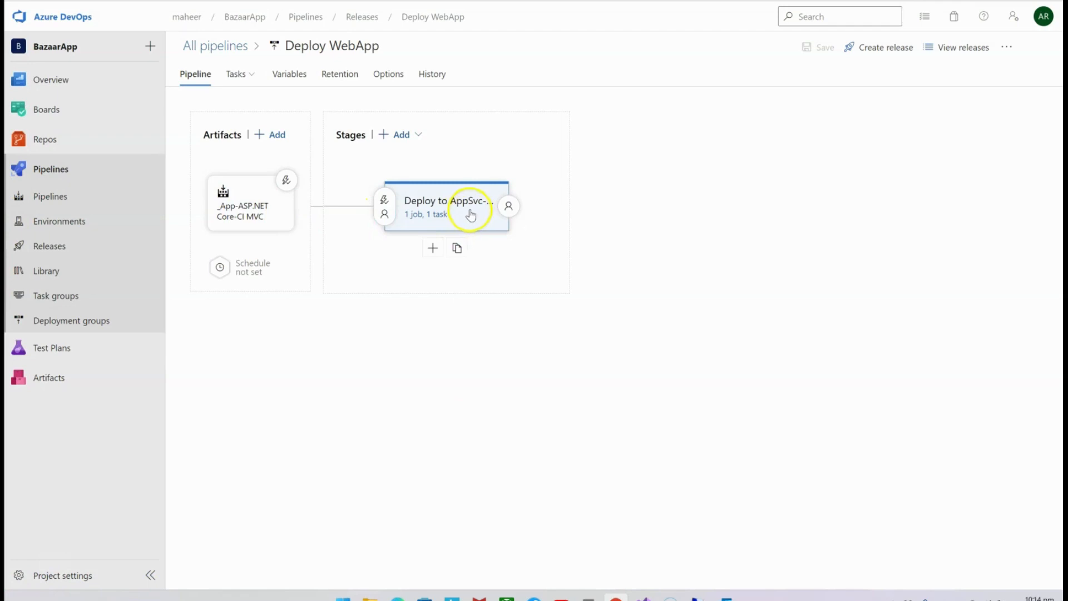
left_click(472, 204)
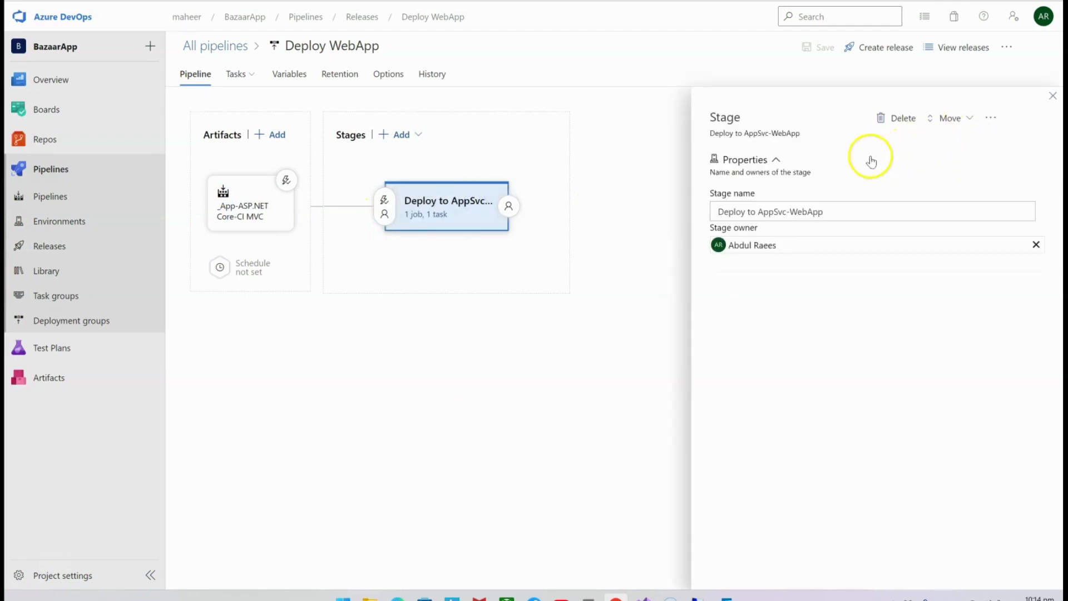
left_click_drag(834, 210, 692, 213)
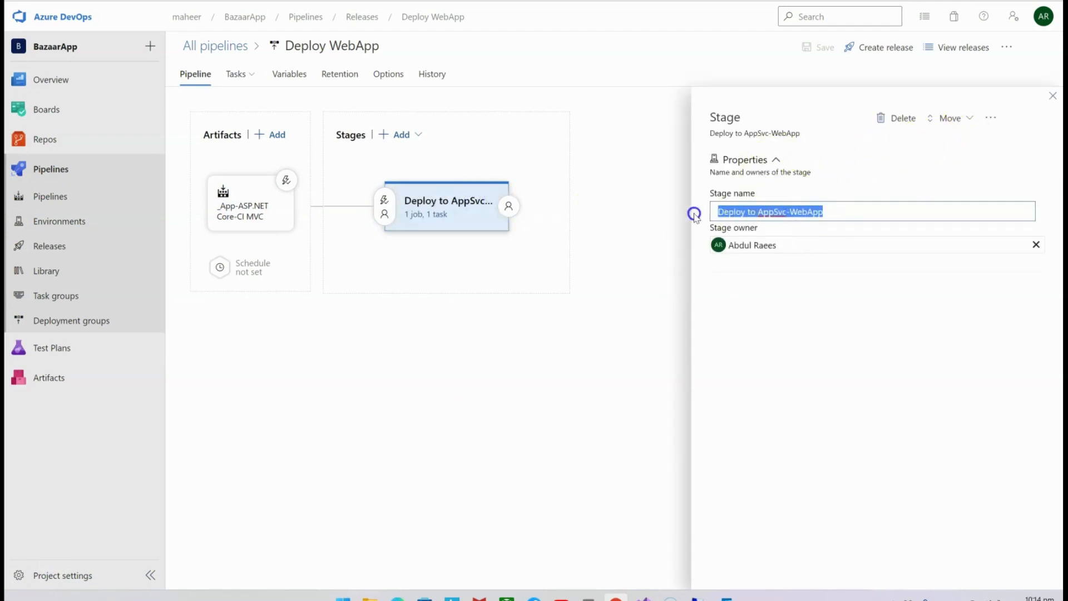
left_click(784, 382)
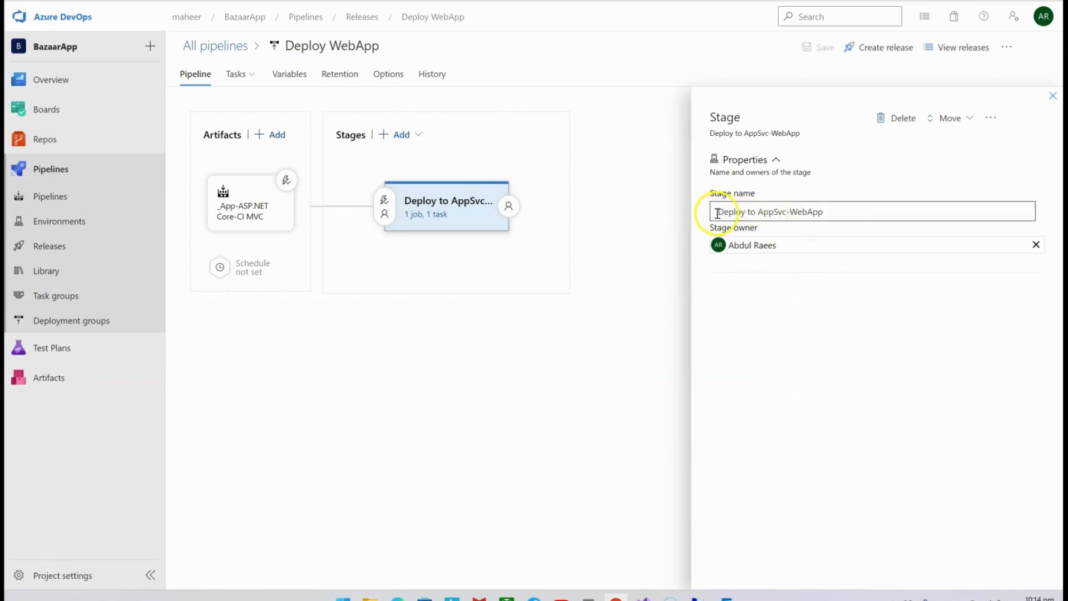
left_click_drag(718, 212, 837, 212)
left_click(836, 350)
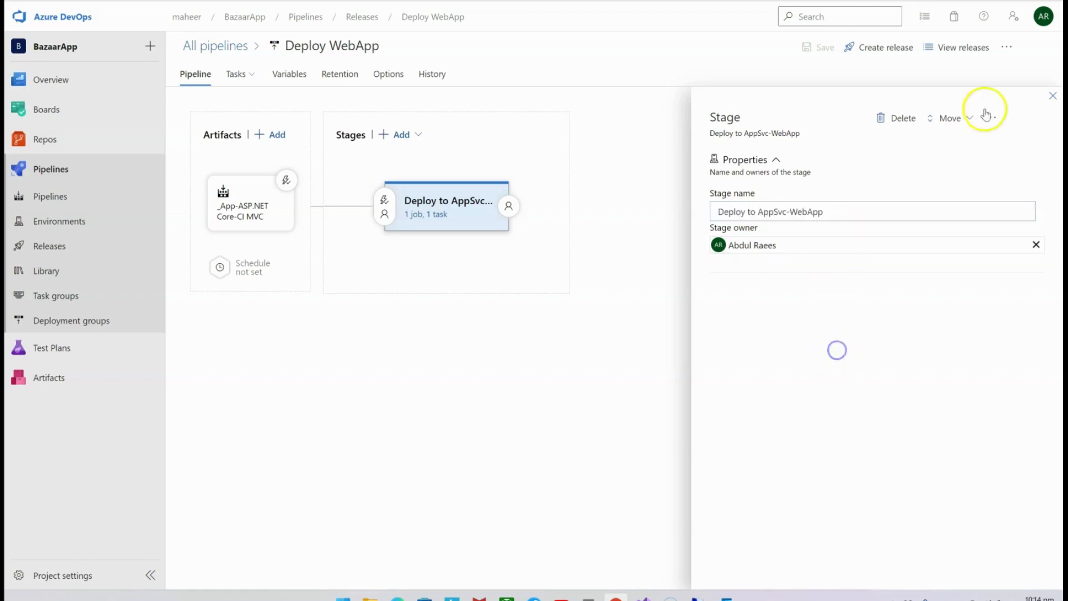
left_click(1053, 96)
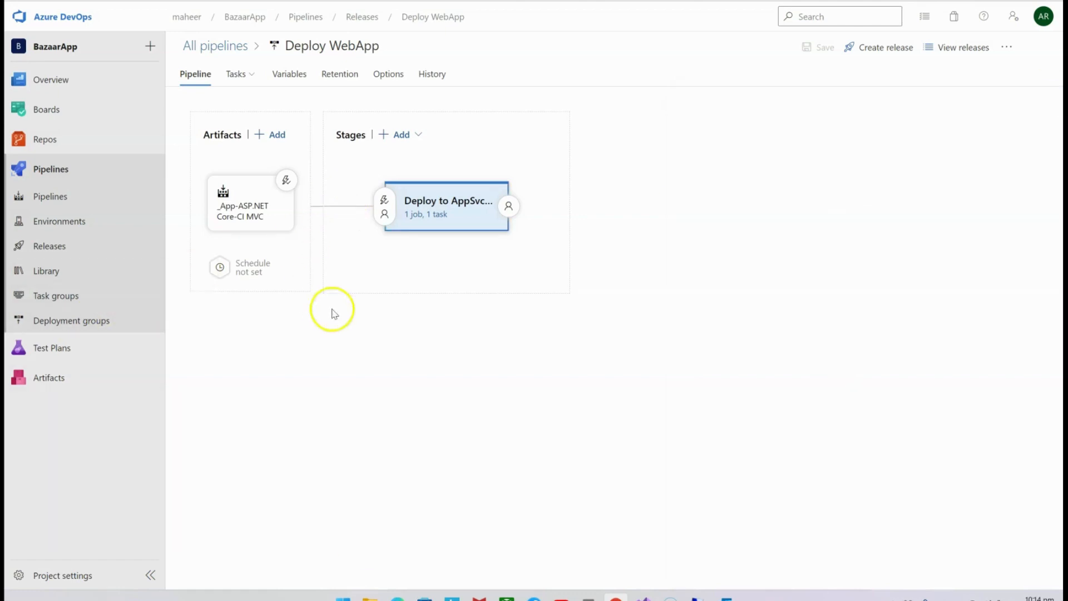
left_click(370, 250)
left_click(352, 170)
left_click(385, 135)
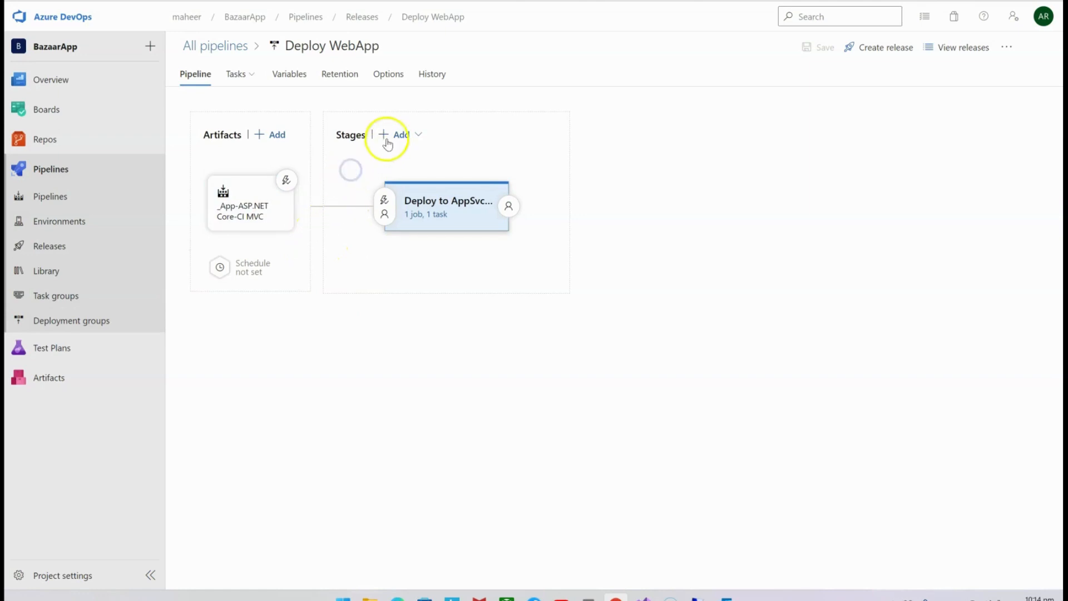
left_click(400, 160)
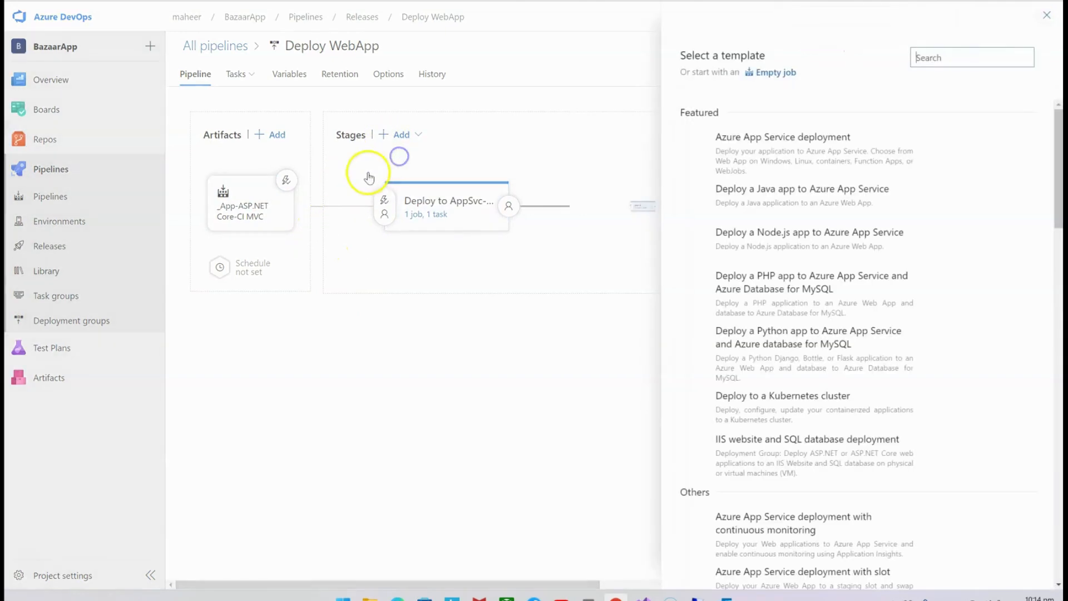
left_click(1048, 19)
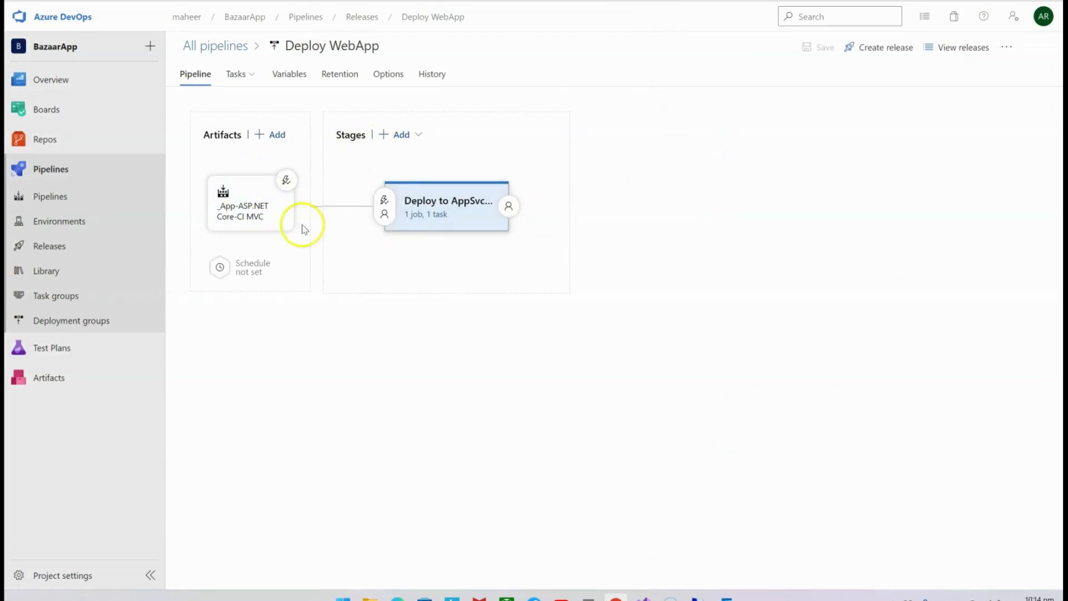
left_click(278, 217)
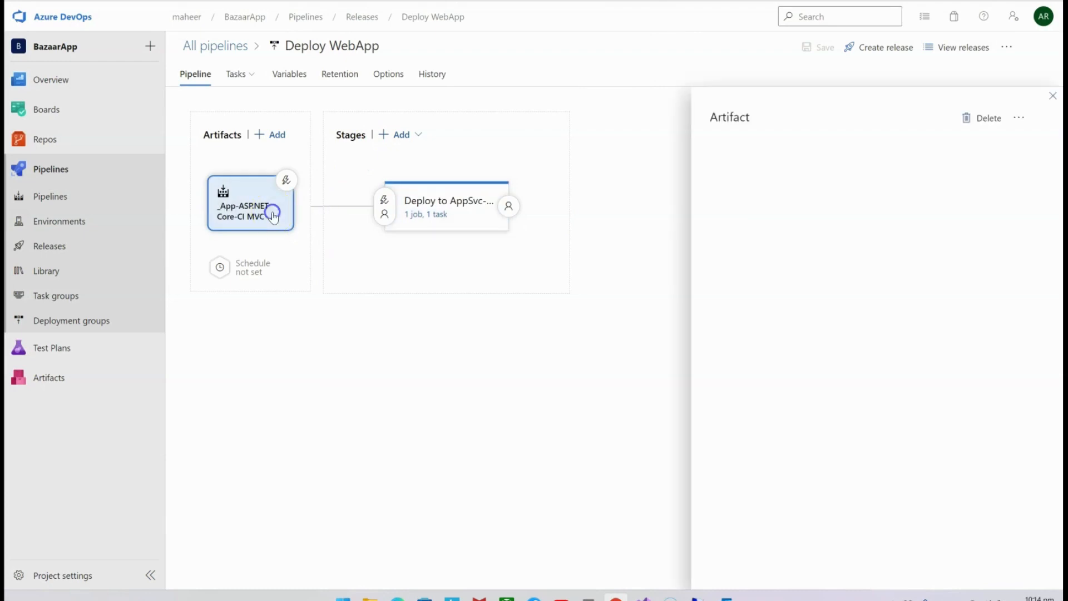
left_click(405, 135)
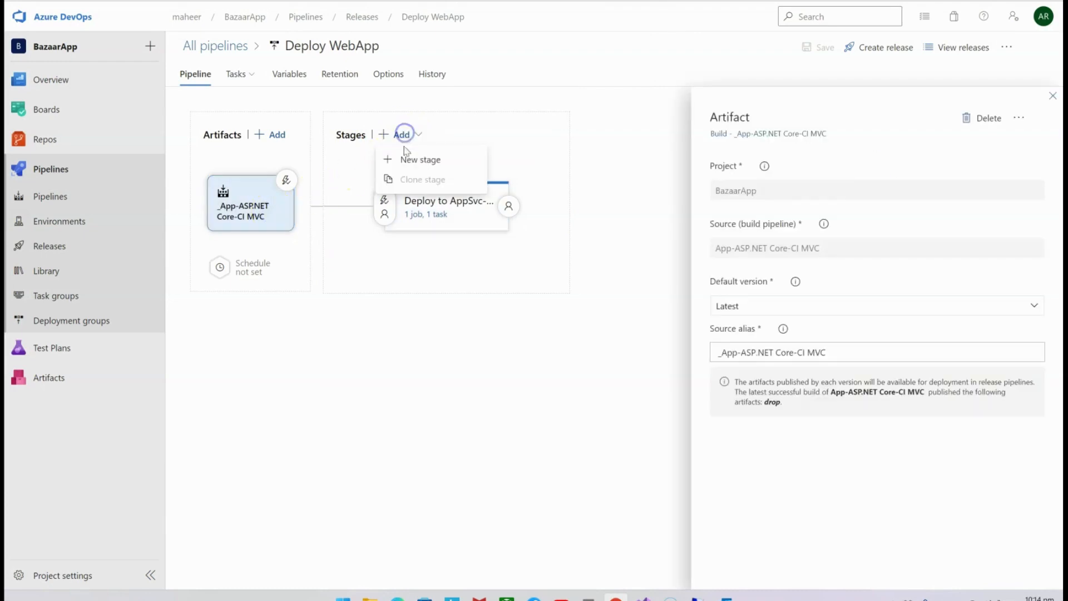
left_click(415, 160)
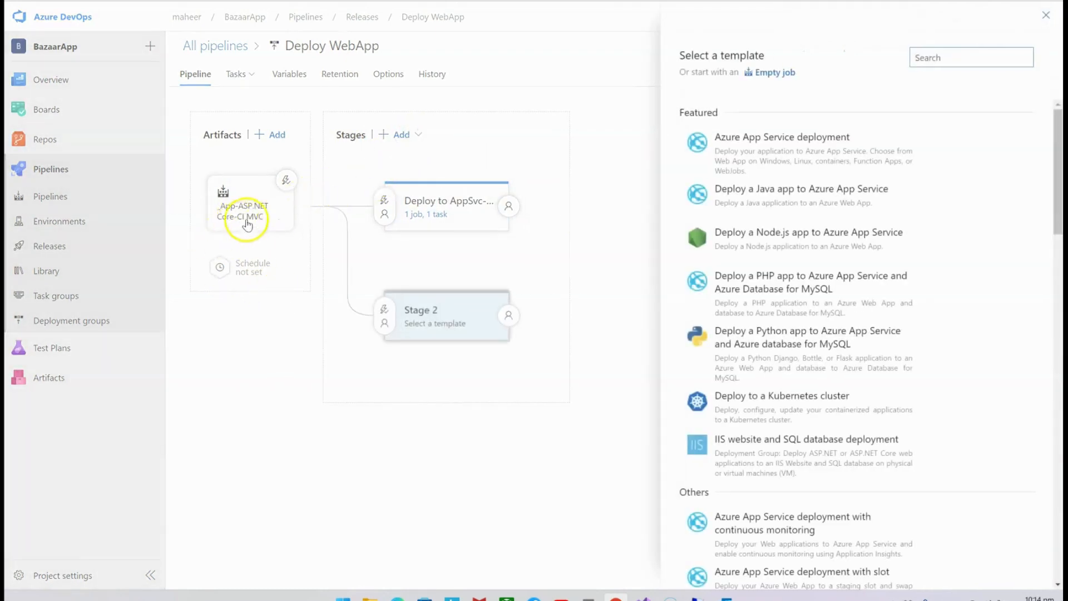
left_click(1046, 17)
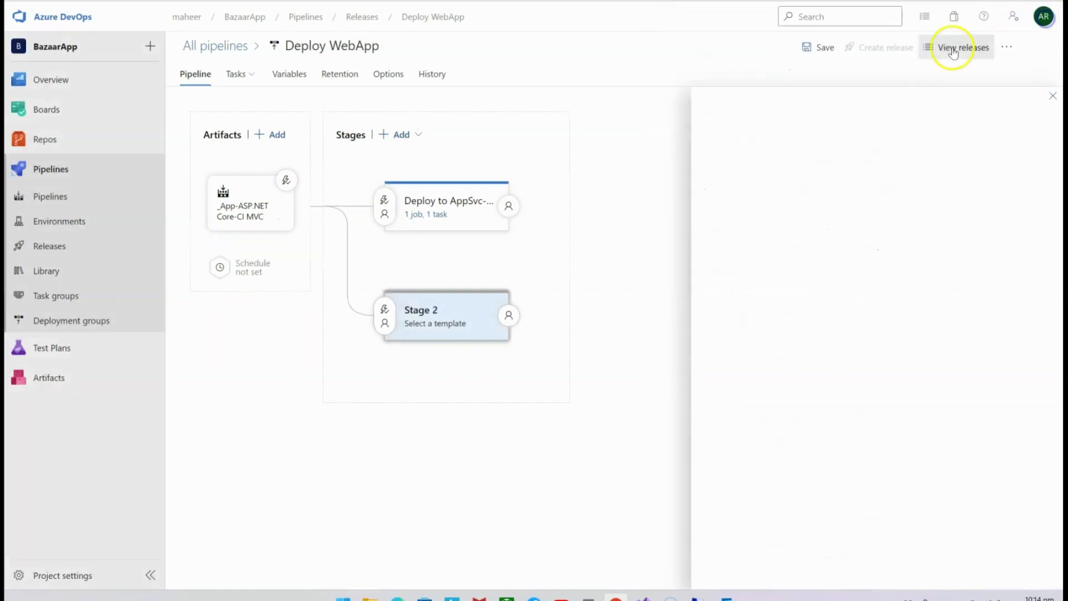
mouse_move(460, 219)
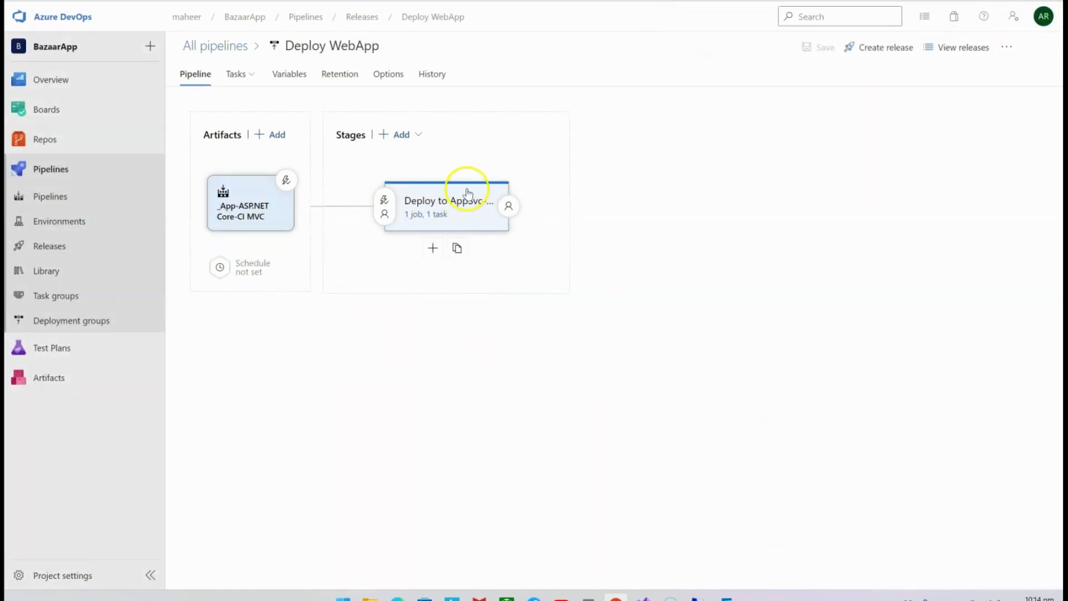
left_click(467, 192)
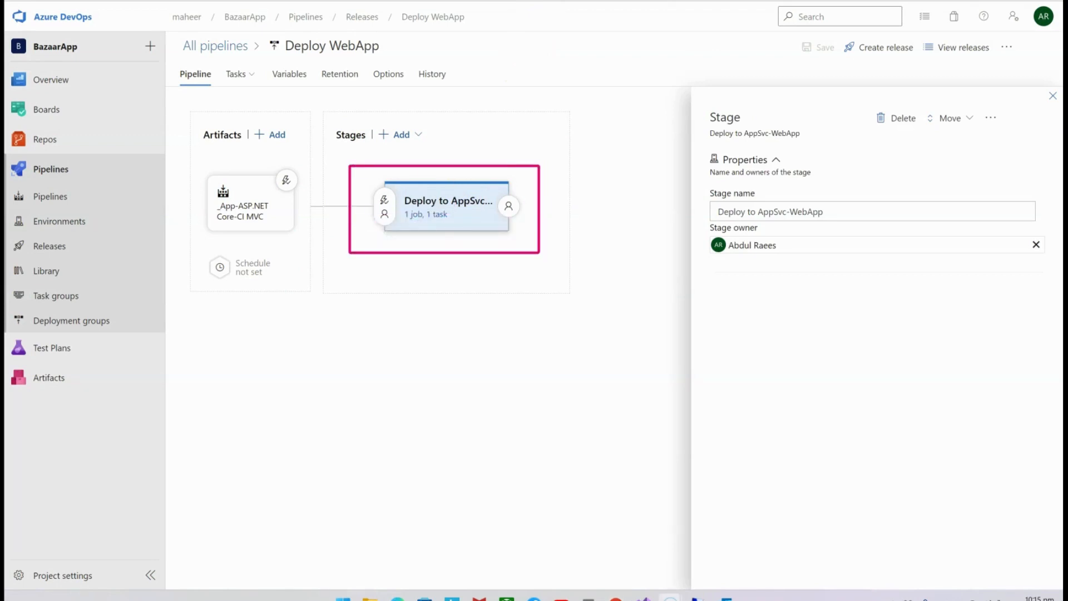
left_click(402, 135)
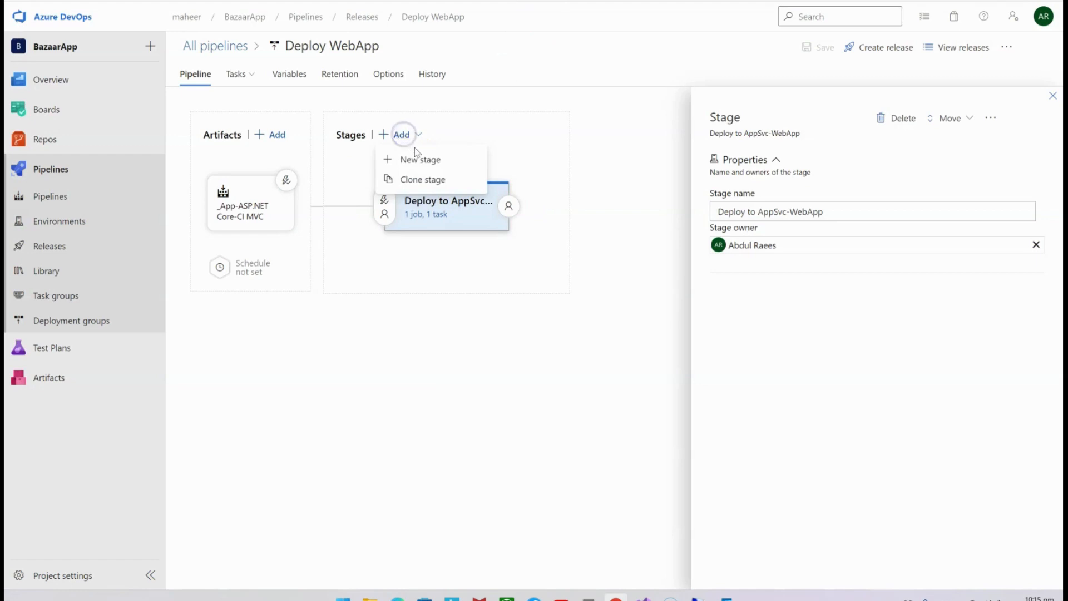
left_click(417, 160)
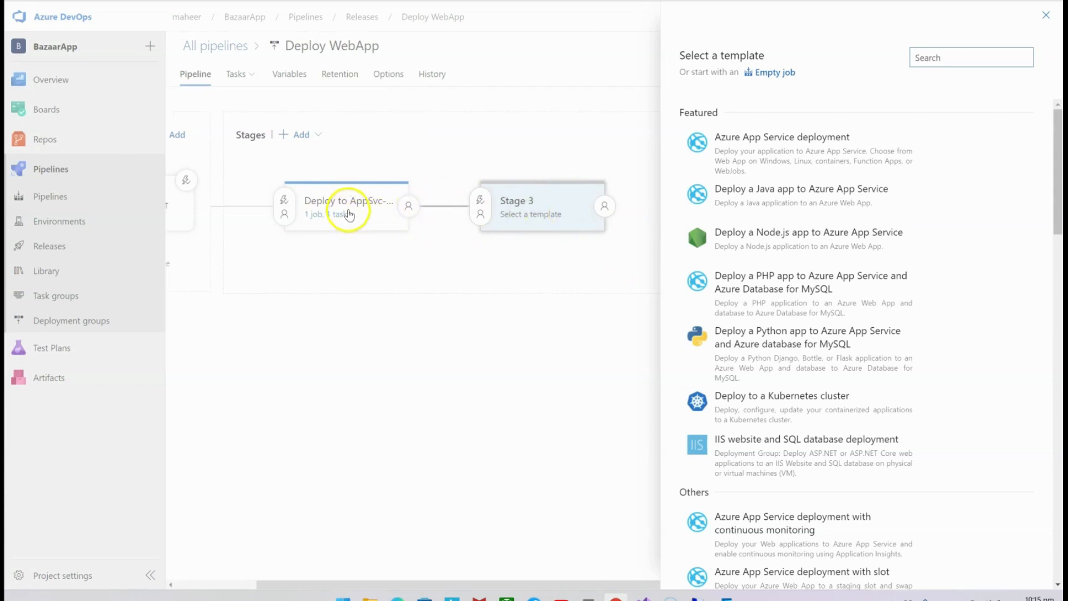
mouse_move(715, 204)
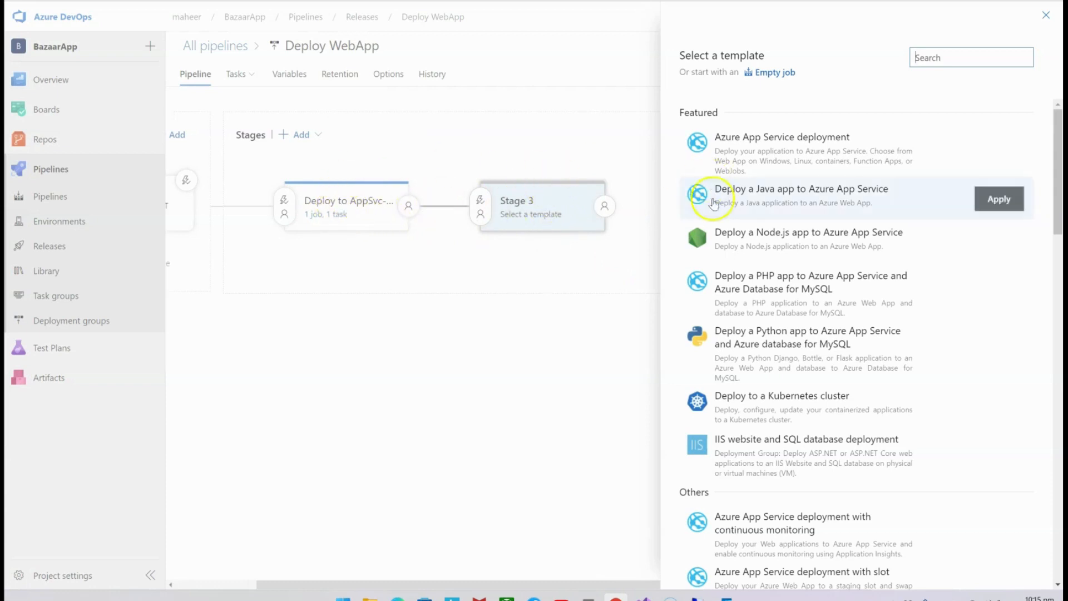
left_click(1048, 17)
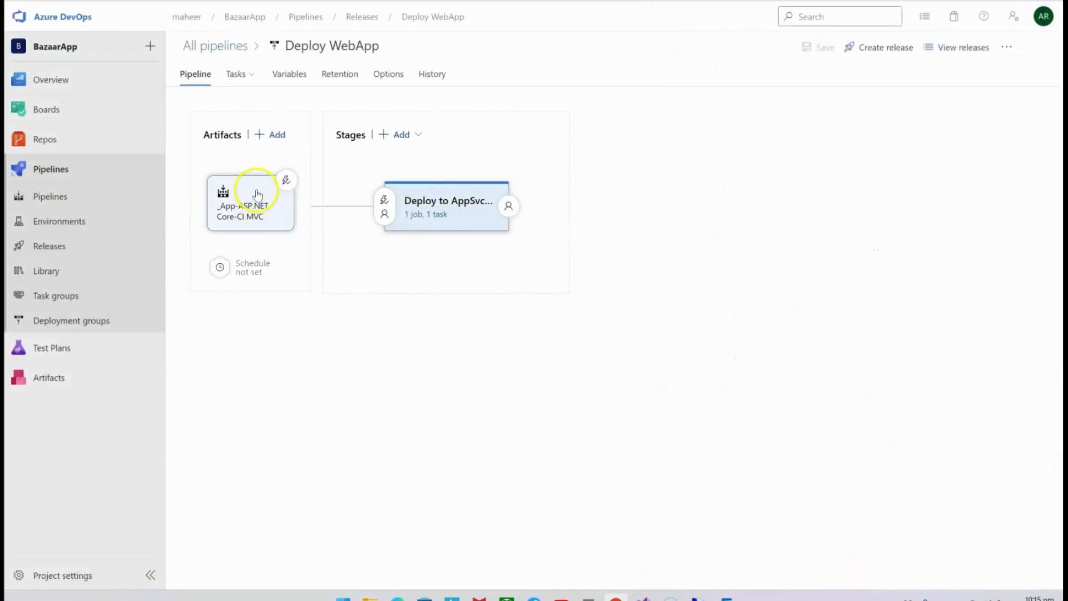
- Inspect the build artifact's settings, and add a new stage based on the IIS website deployment template
left_click(255, 195)
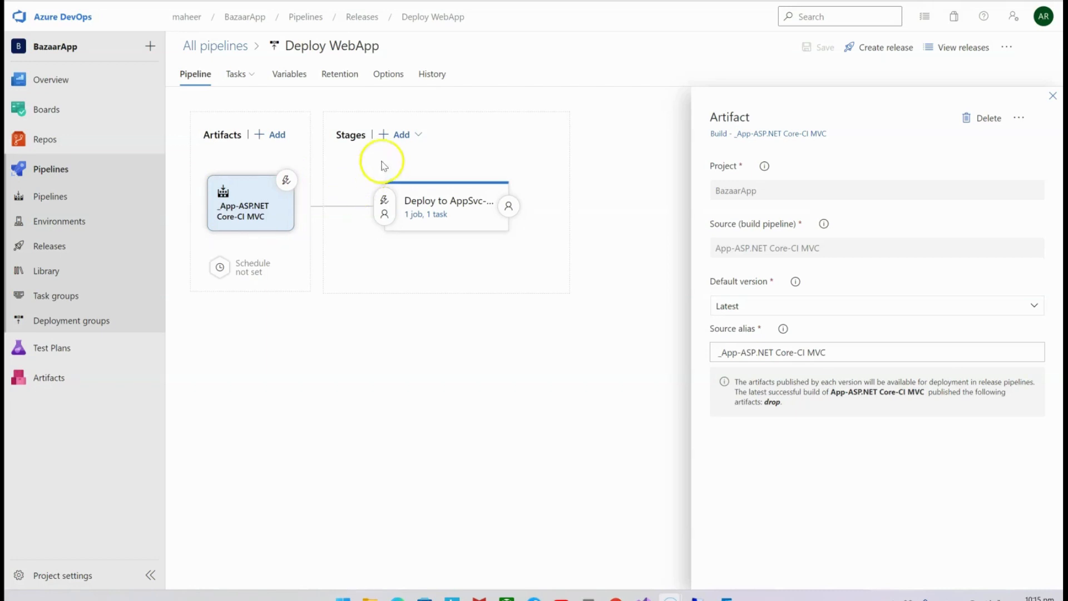
left_click(400, 135)
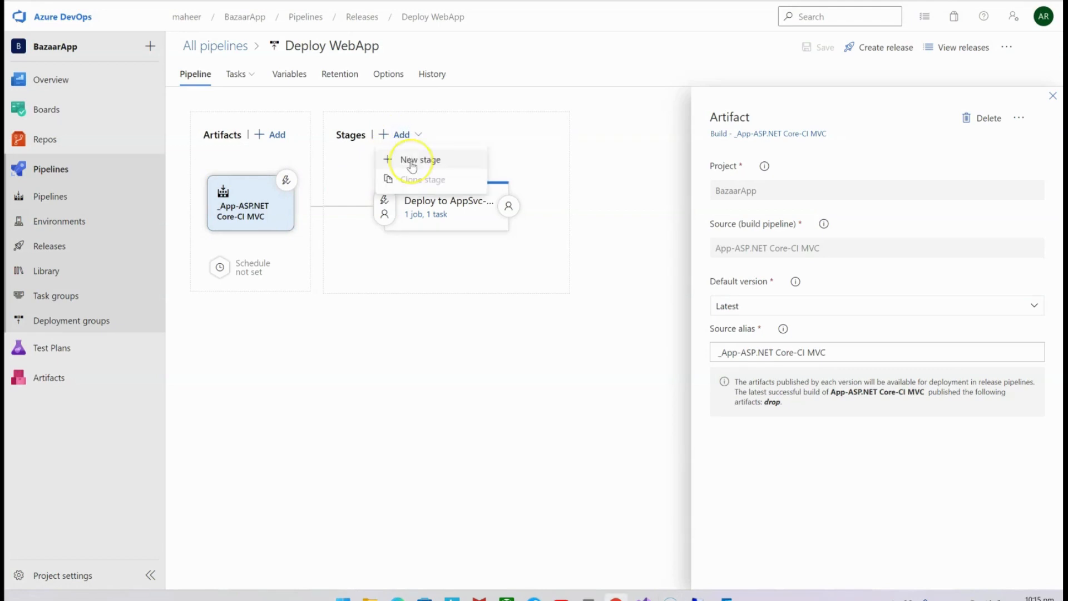
left_click(410, 162)
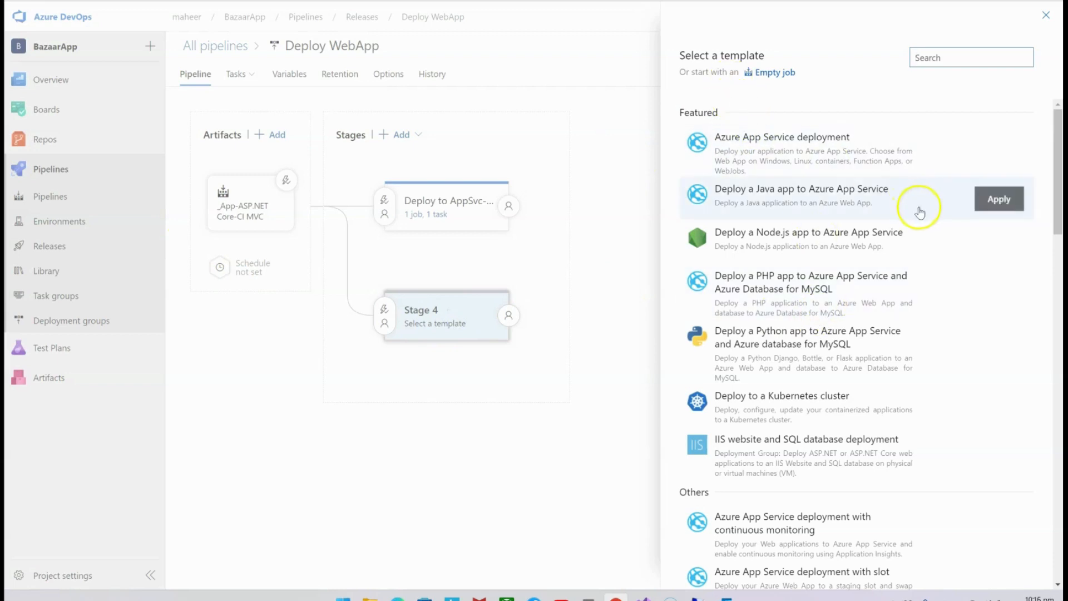
scroll(885, 317, "down", 5)
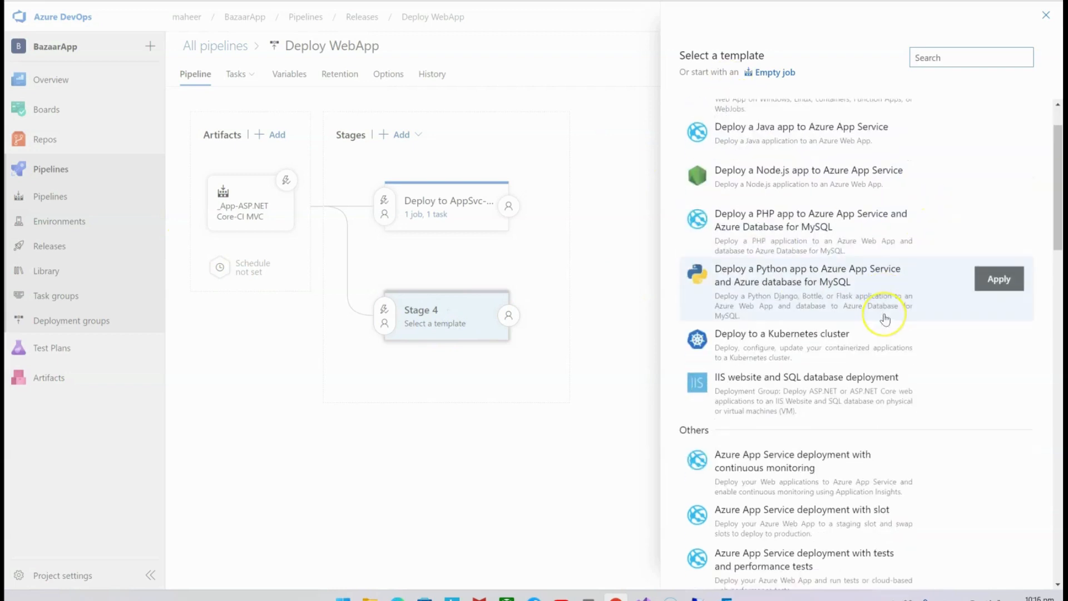
scroll(886, 319, "down", 6)
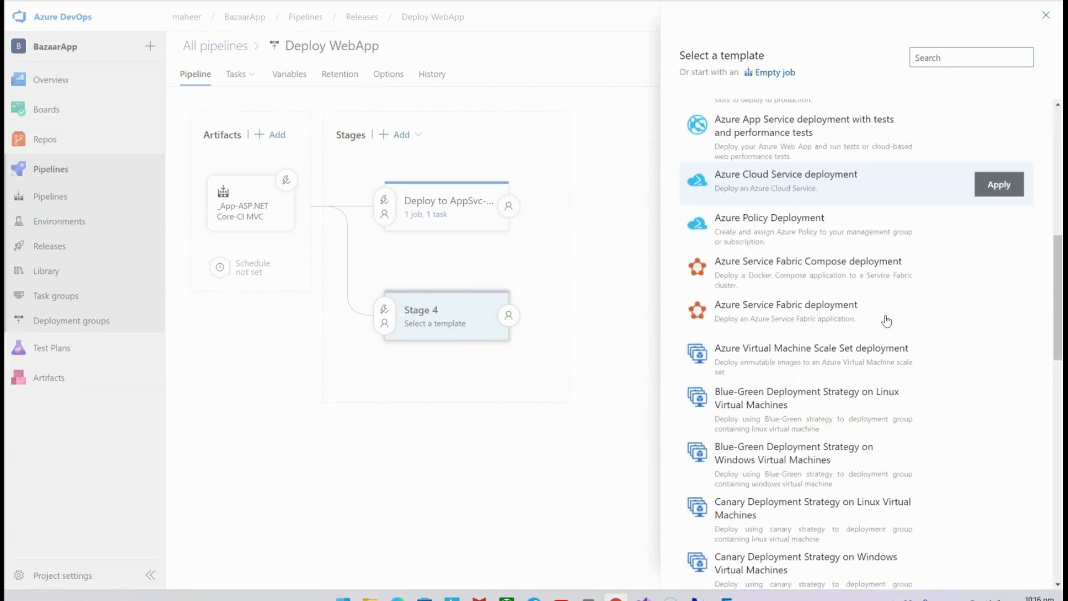
scroll(887, 321, "down", 9)
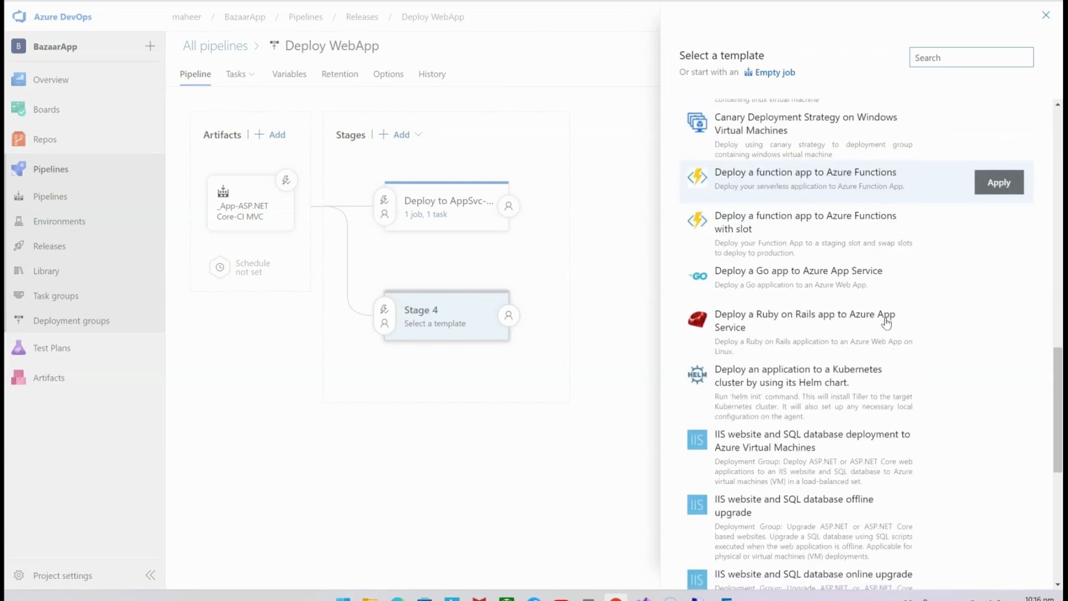
scroll(886, 324, "down", 4)
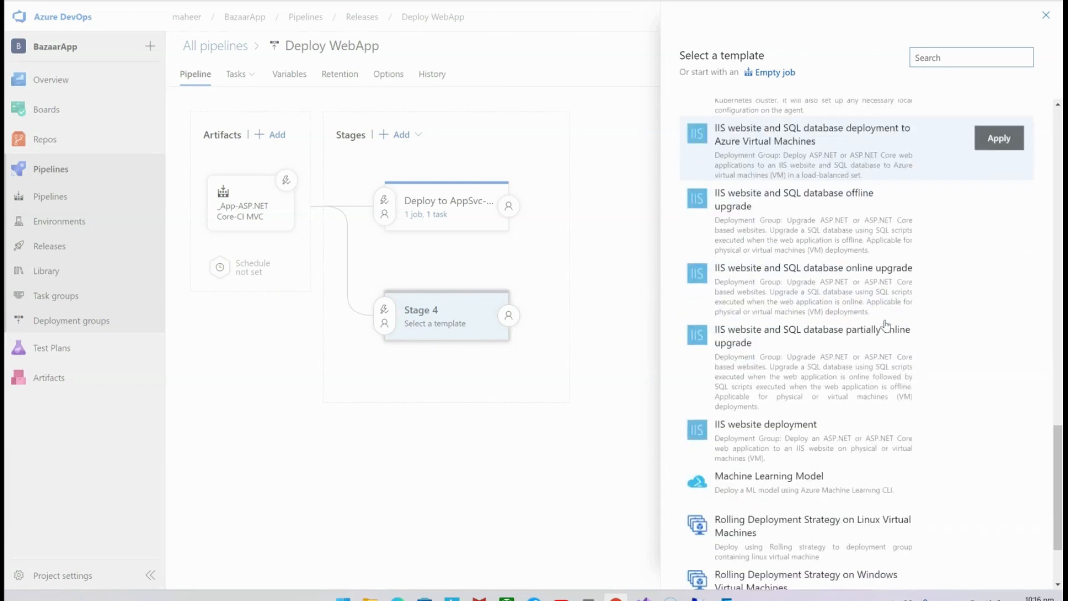
scroll(747, 441, "down", 1)
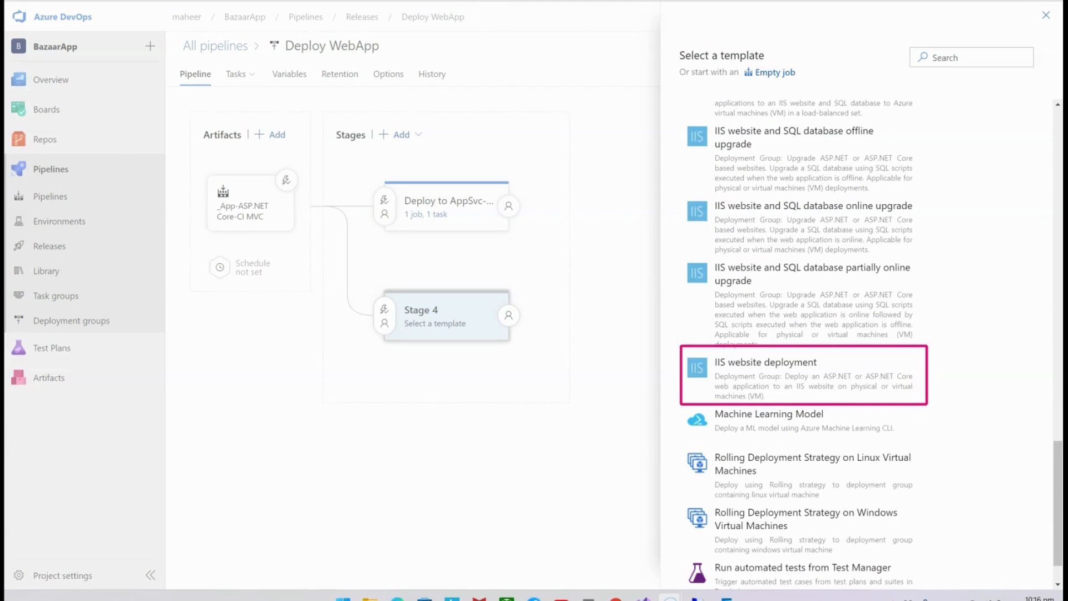
left_click(1002, 374)
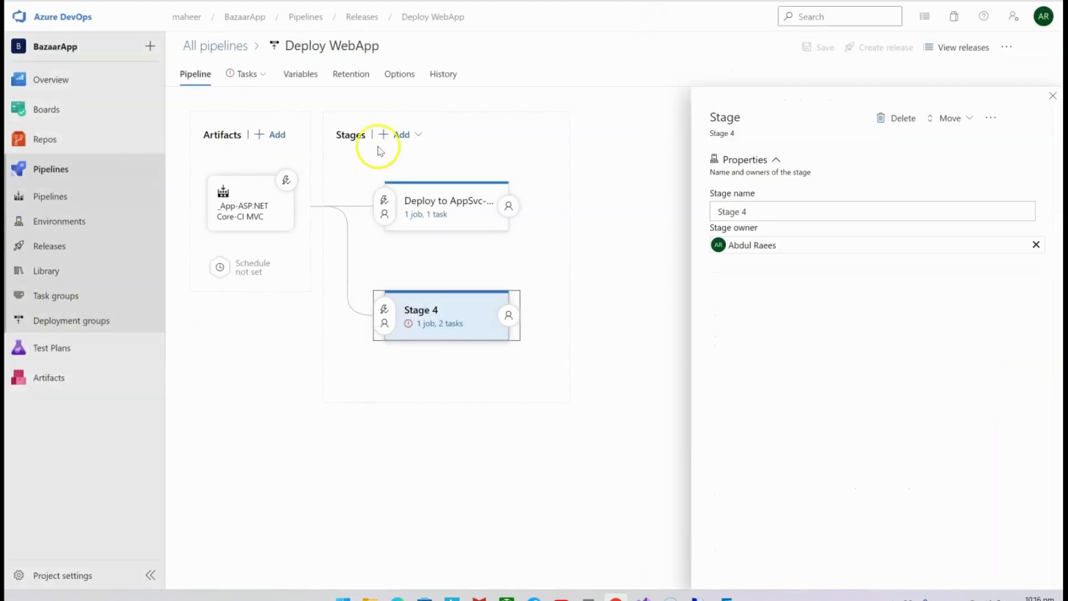
- Name the new stage Deploy to VMs and close its properties
left_click(744, 209)
key("ctrl+a")
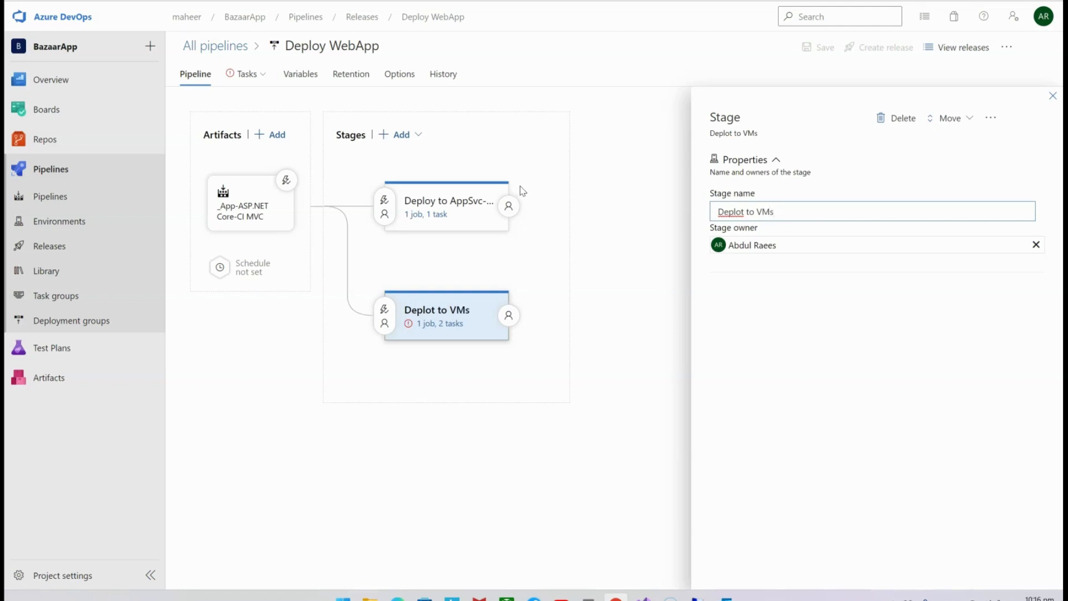
left_click(742, 213)
key("BackSpace")
type("y")
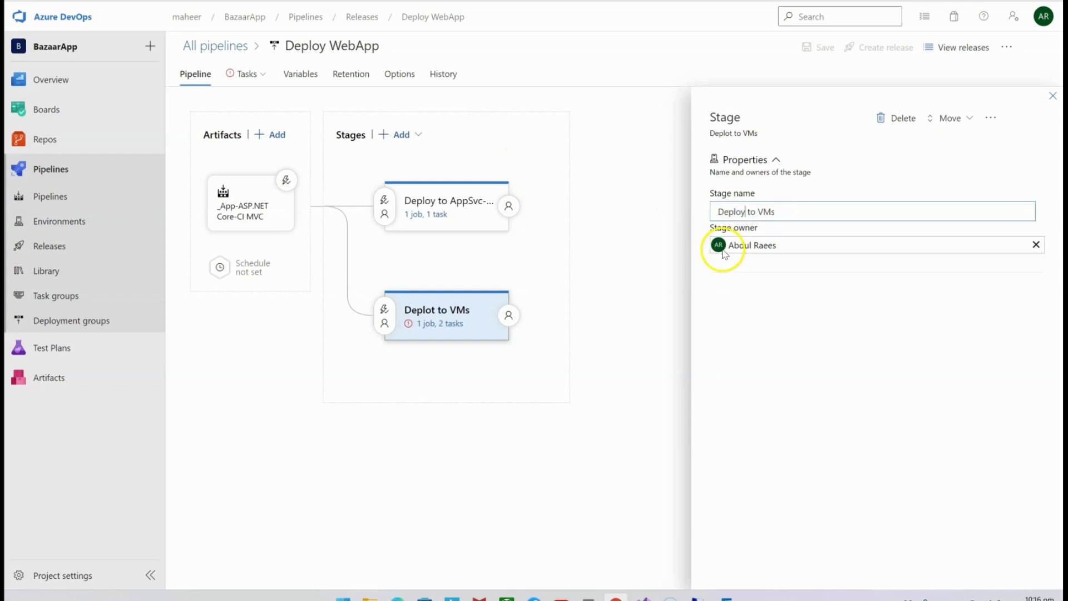
left_click(841, 312)
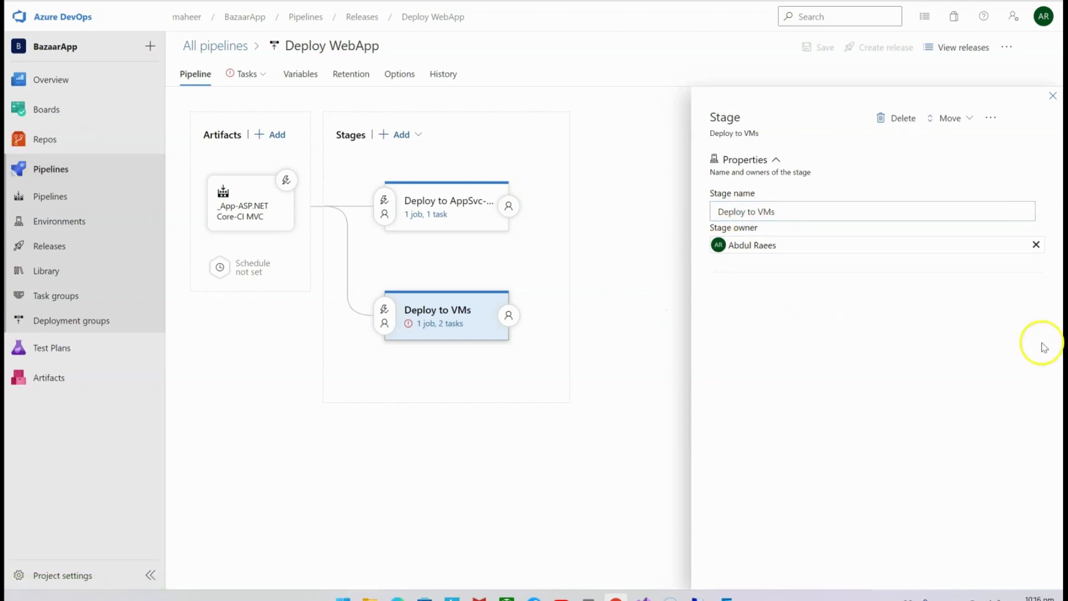
left_click(1053, 96)
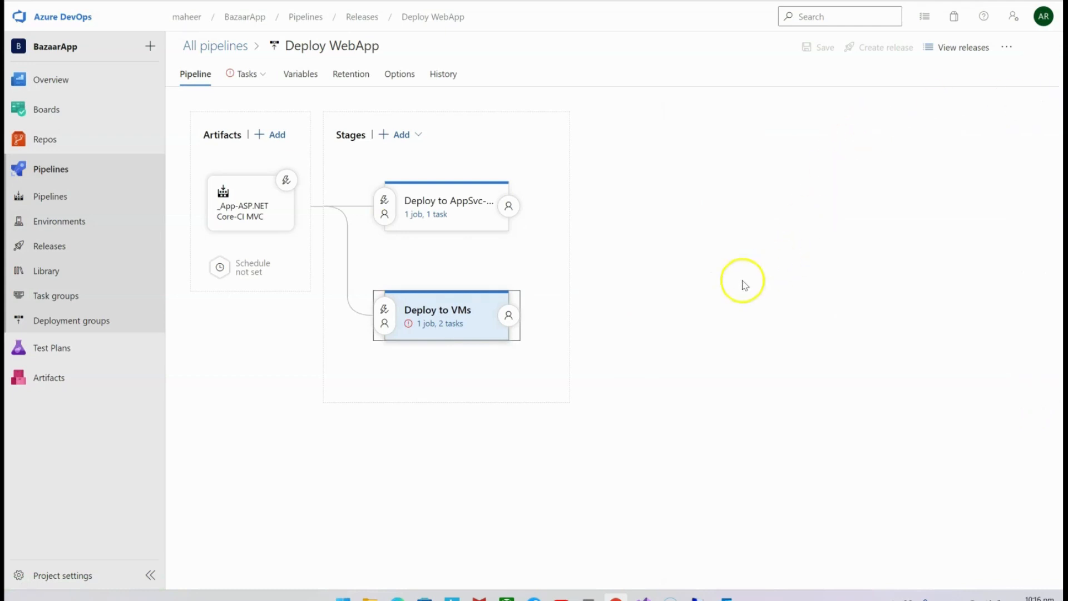
- Open the Deploy to VMs stage's tasks and review its IIS website and port binding parameters
mouse_move(441, 332)
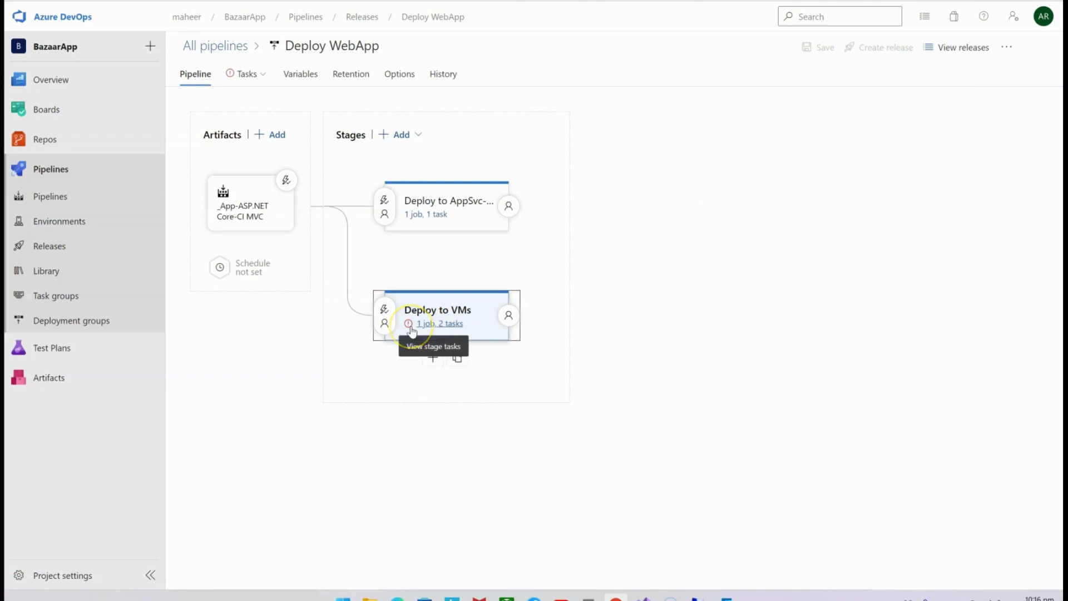
left_click(441, 324)
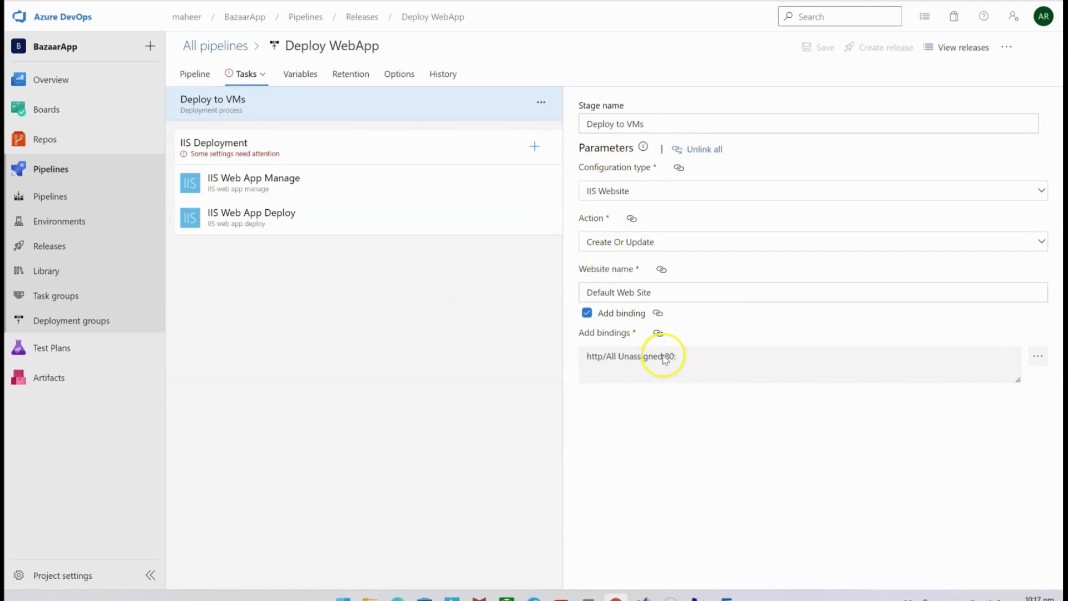
left_click_drag(666, 356, 675, 356)
left_click(724, 358)
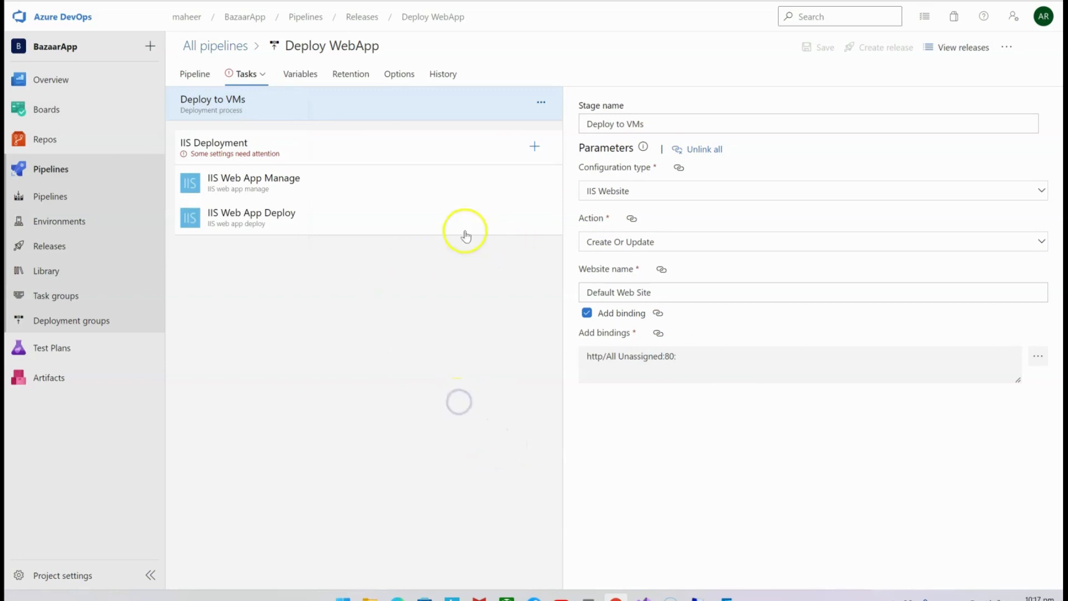
- Assign the DEV deployment group to the IIS Deployment job and review its parallel target and artifact options
left_click(489, 151)
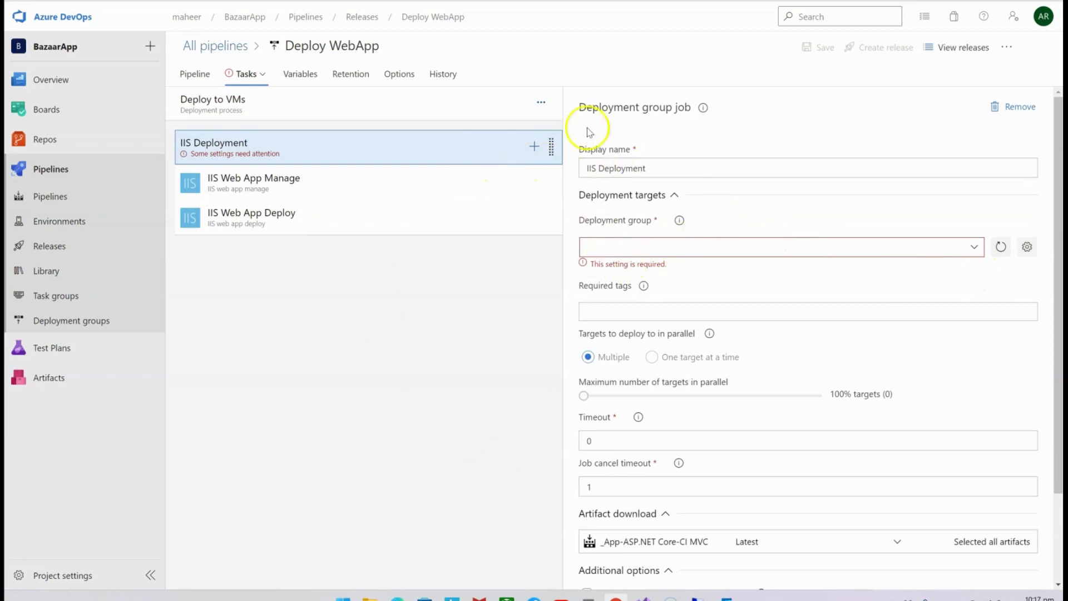
left_click(670, 599)
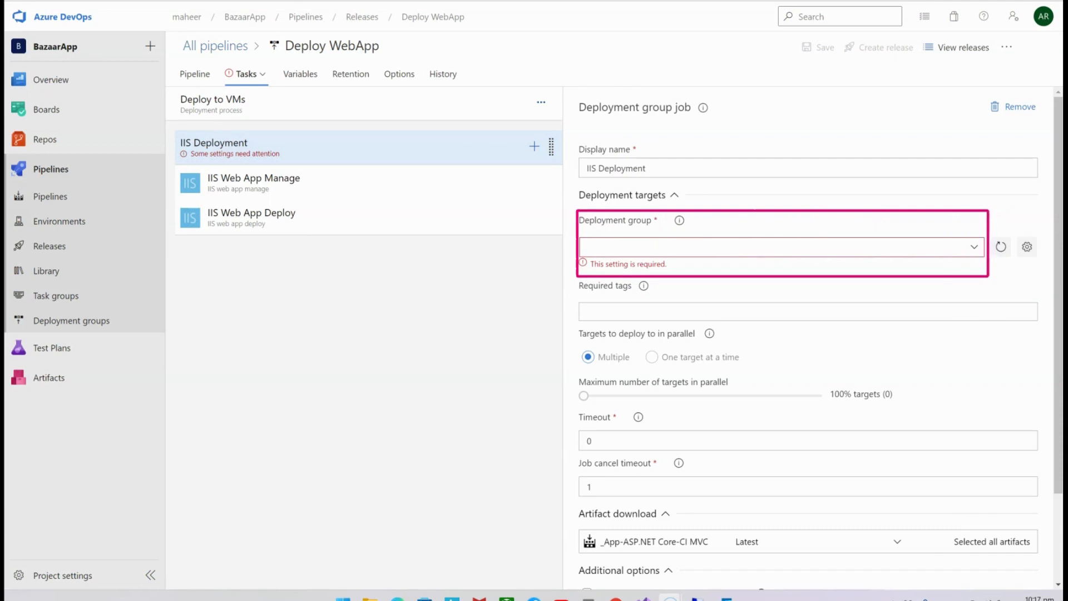
left_click(976, 248)
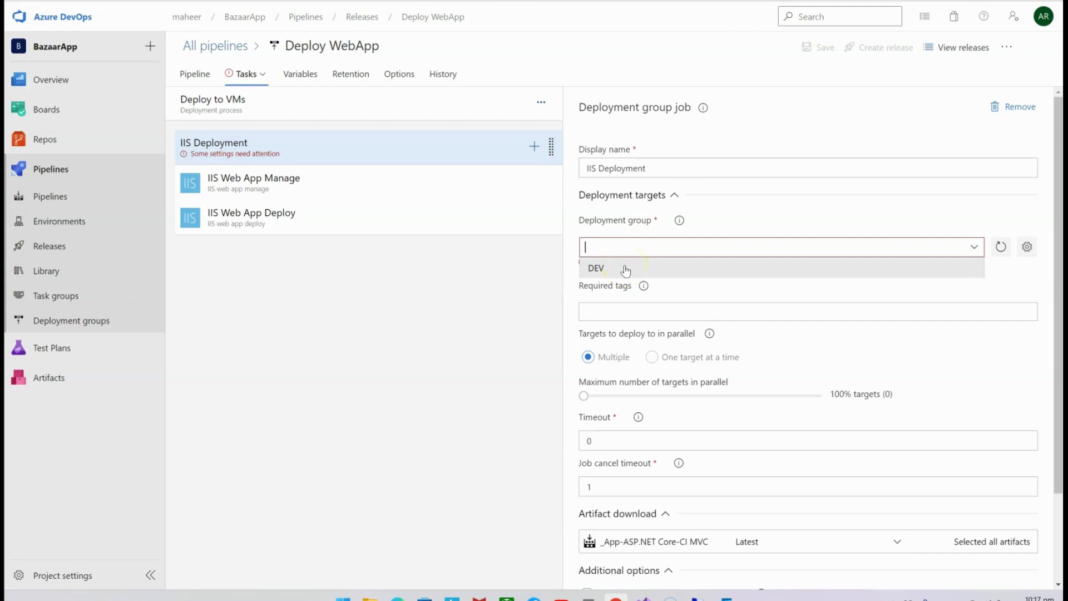
left_click(626, 267)
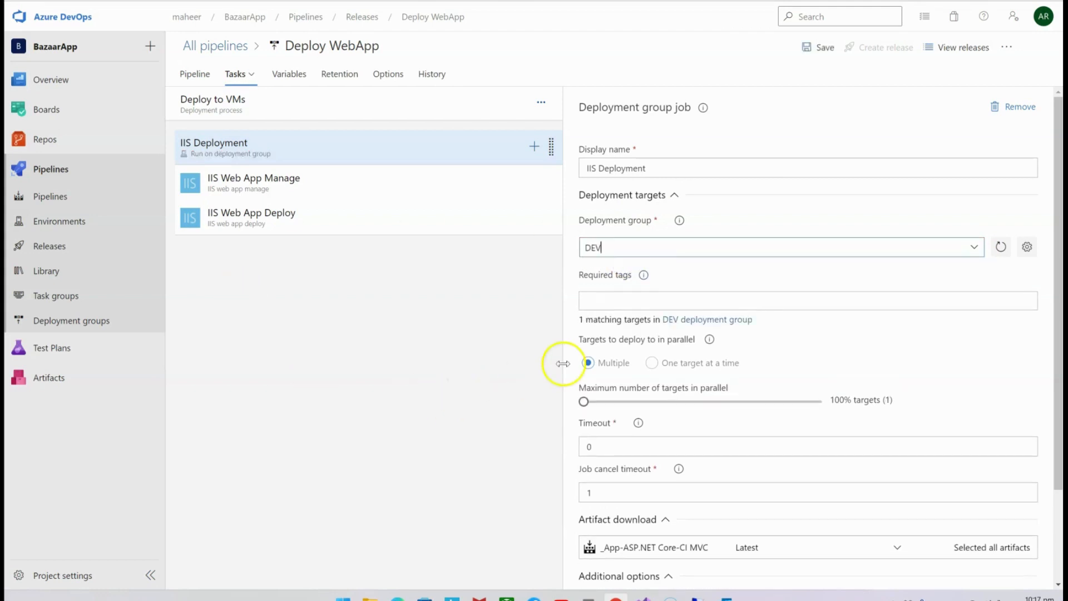
scroll(585, 398, "down", 1)
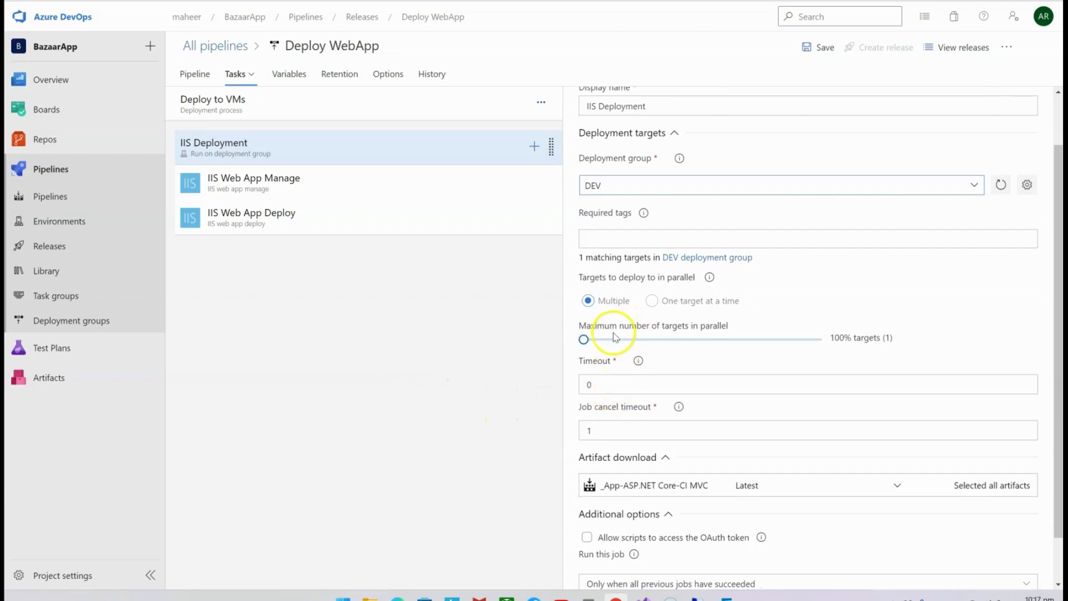
left_click_drag(583, 339, 702, 343)
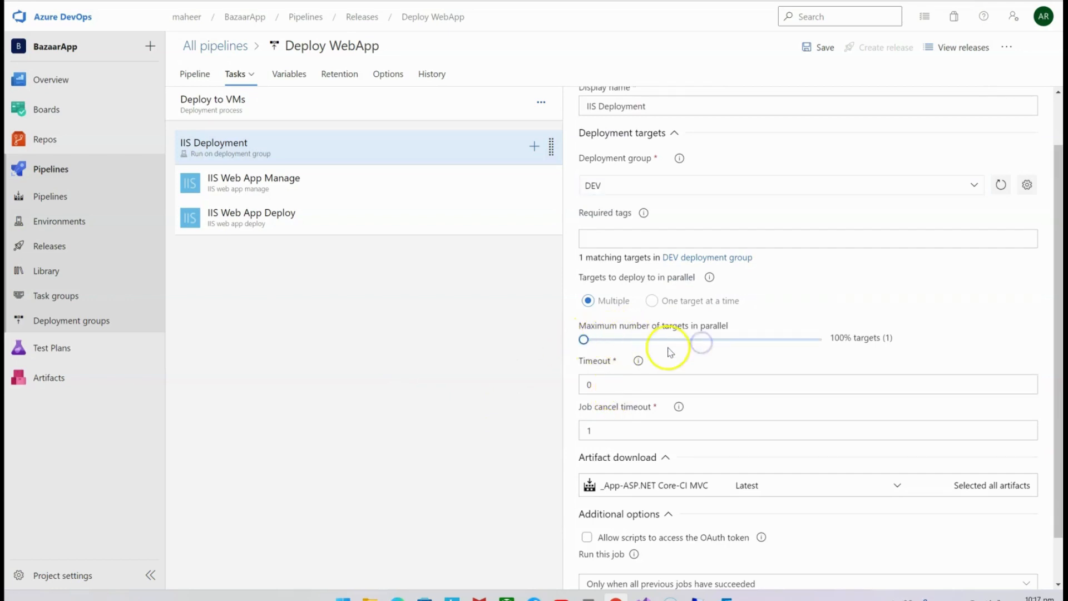
scroll(671, 352, "down", 1)
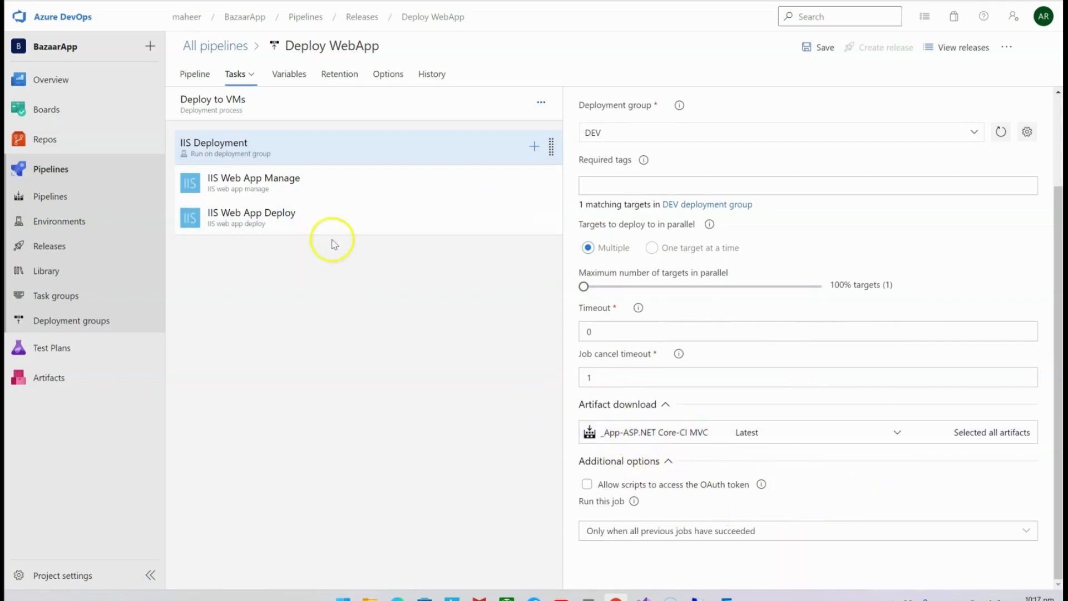
- Review the settings of the IIS Web App Manage and IIS Web App Deploy tasks, including the package path
left_click(386, 191)
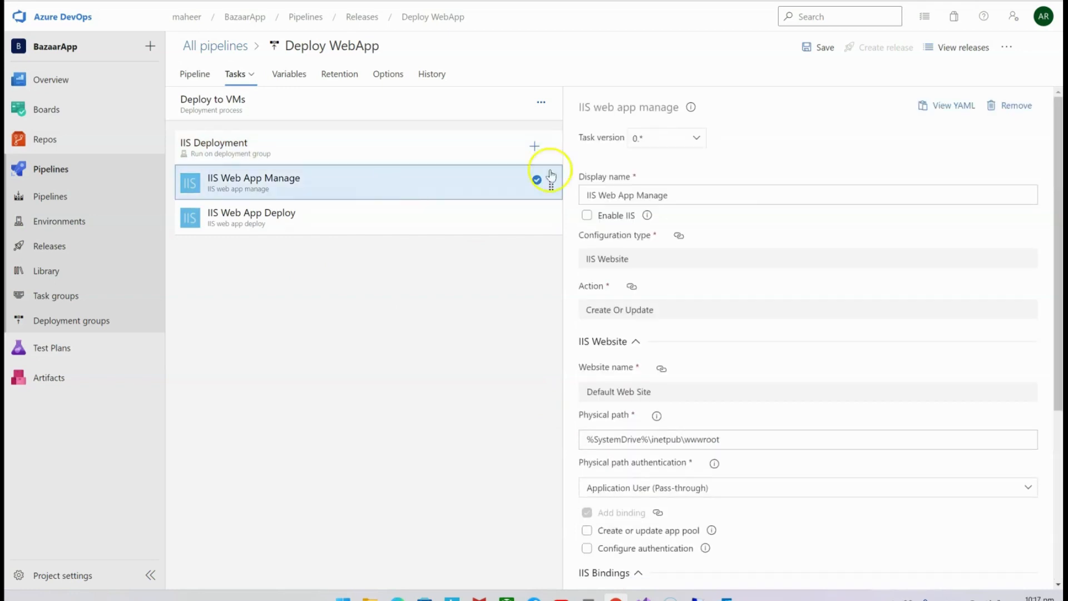
scroll(854, 275, "down", 2)
scroll(855, 284, "down", 3)
scroll(818, 270, "up", 6)
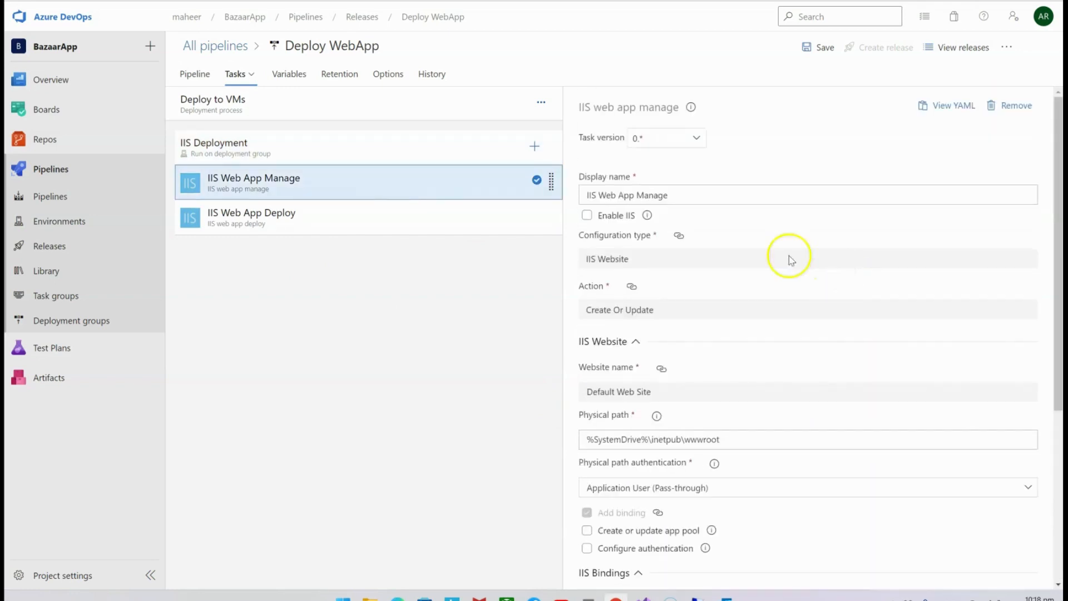
left_click(414, 221)
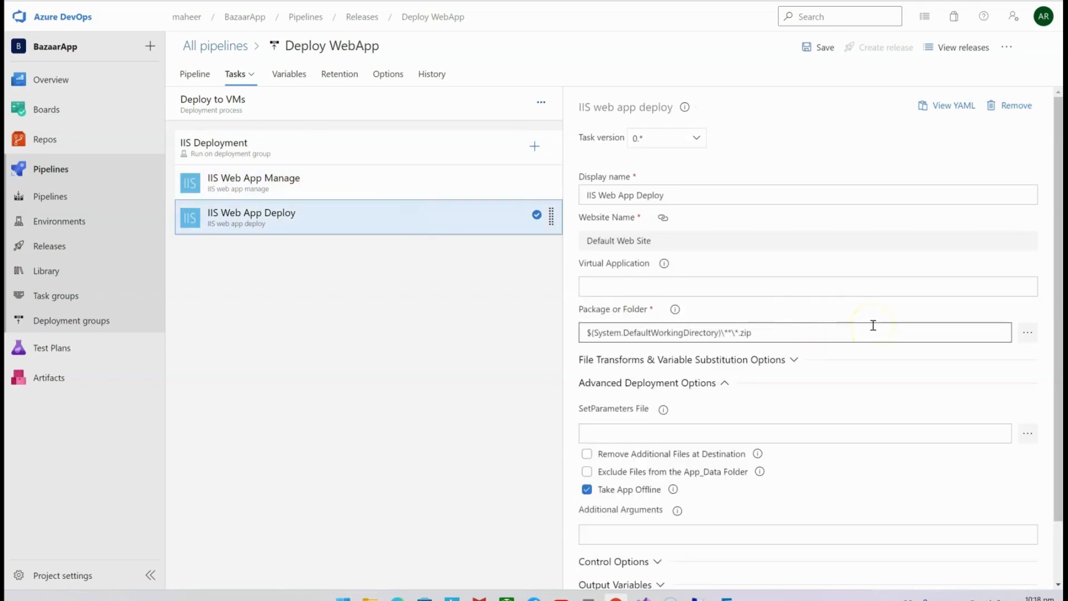
scroll(873, 334, "down", 1)
scroll(873, 335, "up", 1)
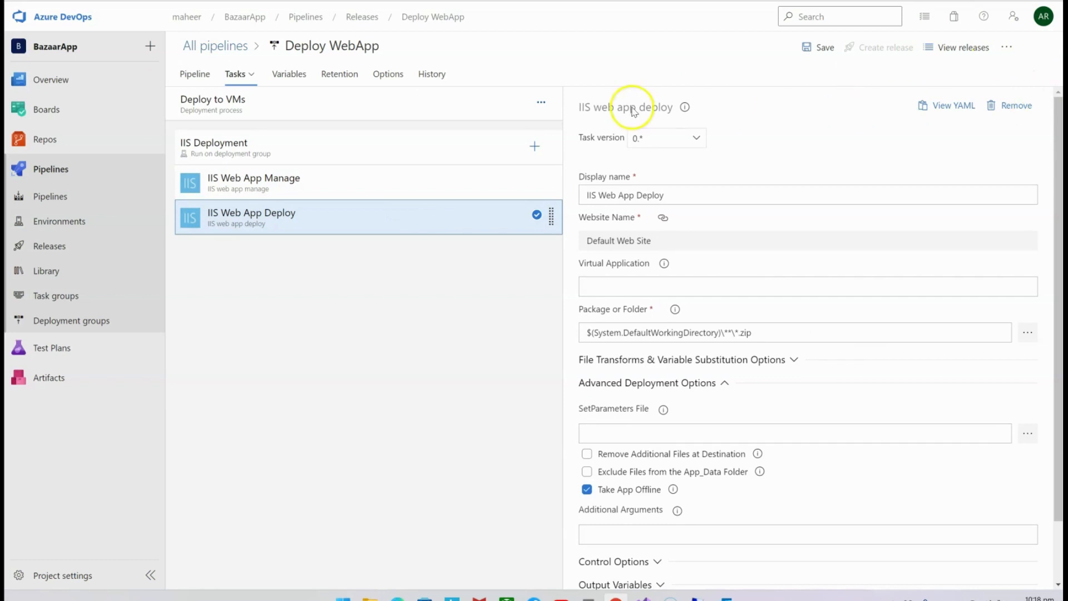
- Save the Deploy WebApp pipeline without a comment and return to its stage diagram
left_click(818, 47)
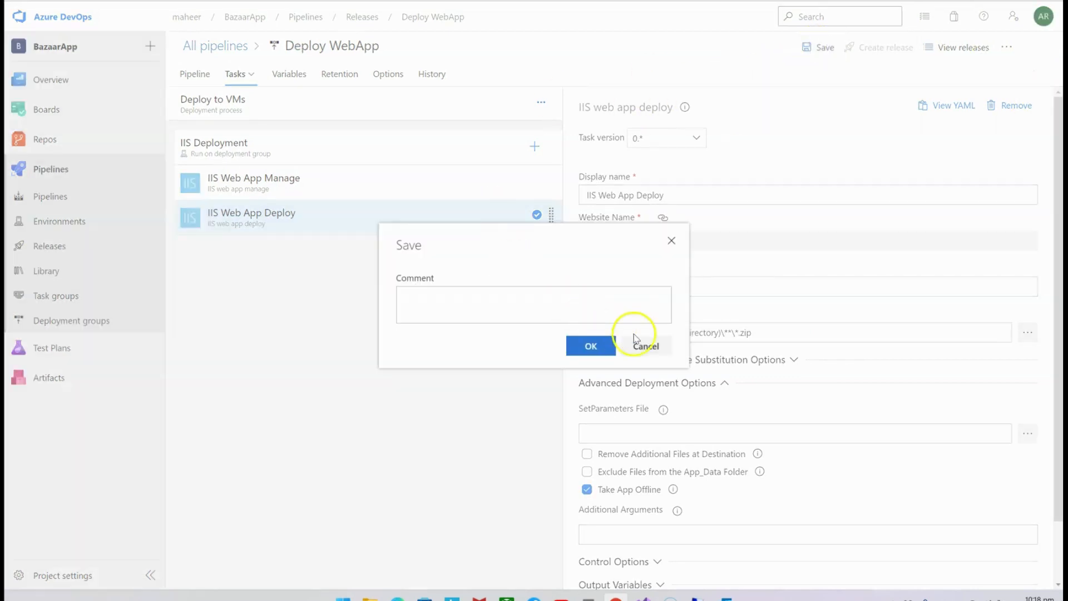
left_click(588, 346)
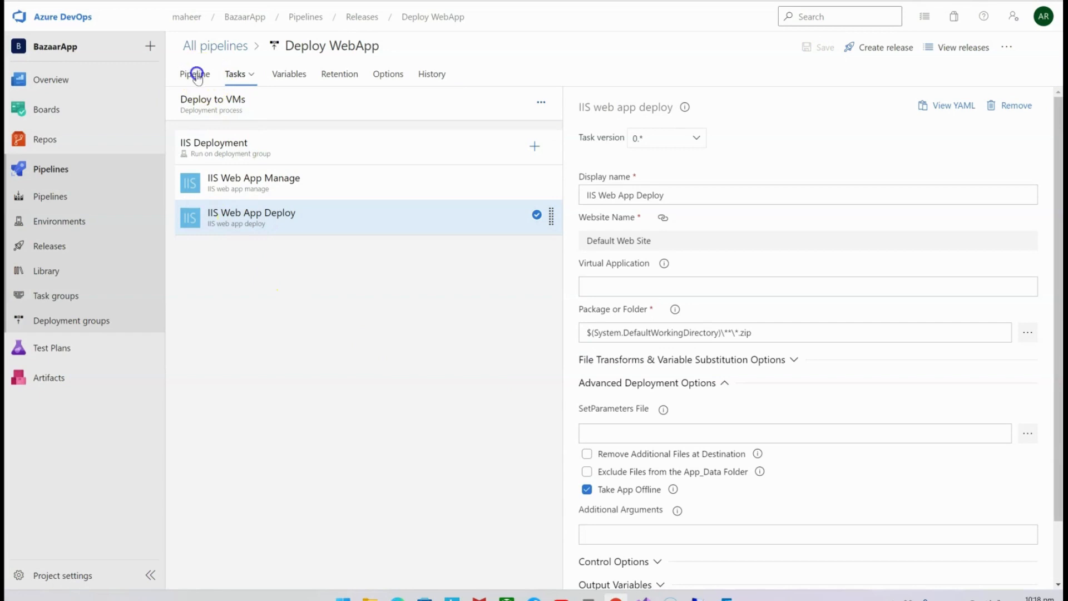
left_click(195, 74)
left_click(739, 315)
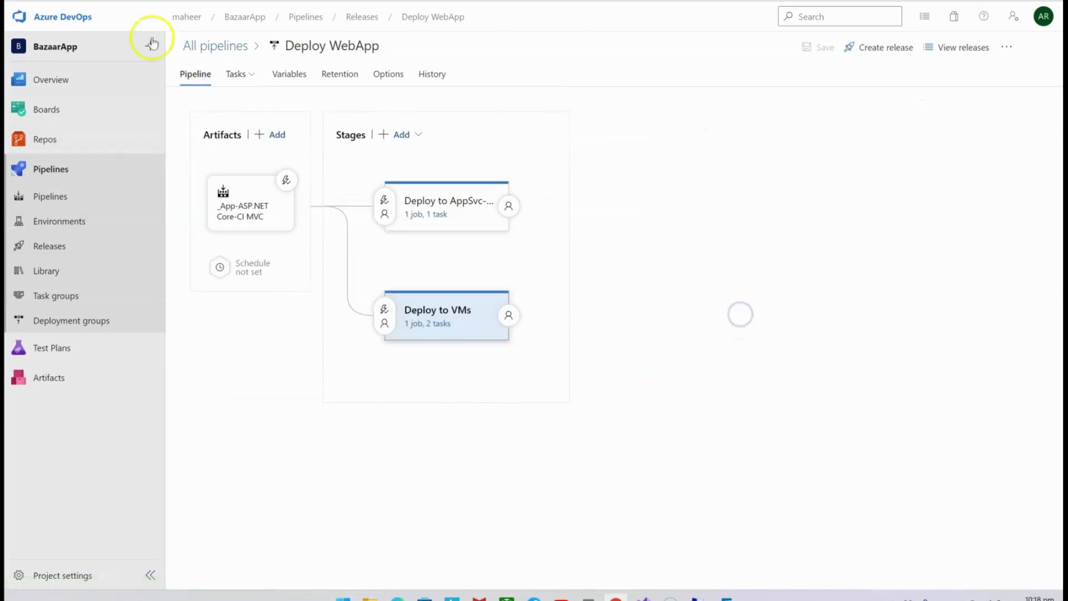
left_click(823, 188)
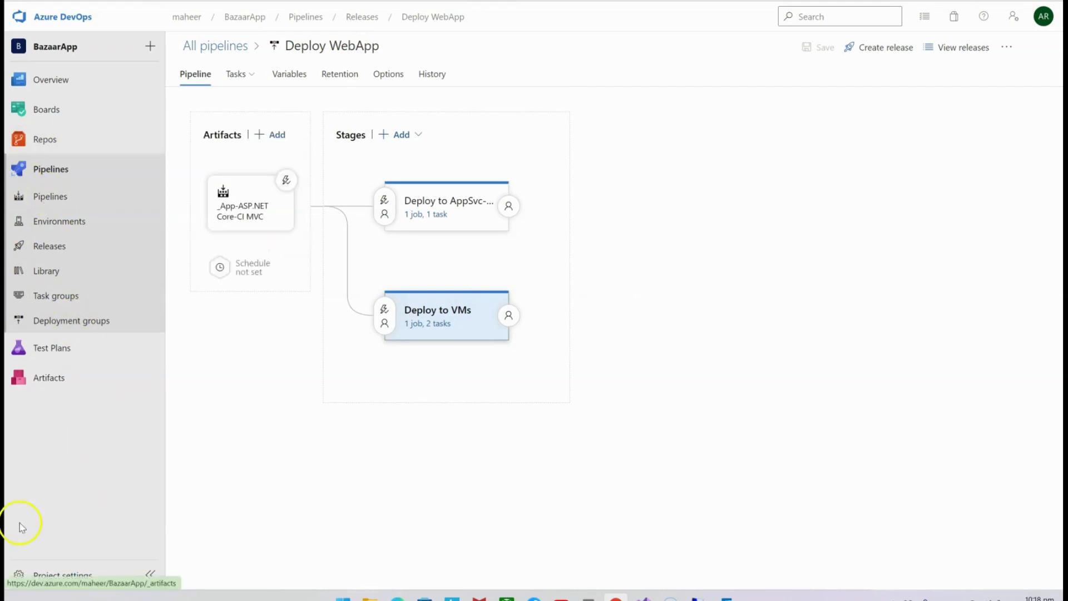
- Check the status of the targets in the DEV deployment group, and open the project's release list
left_click(73, 321)
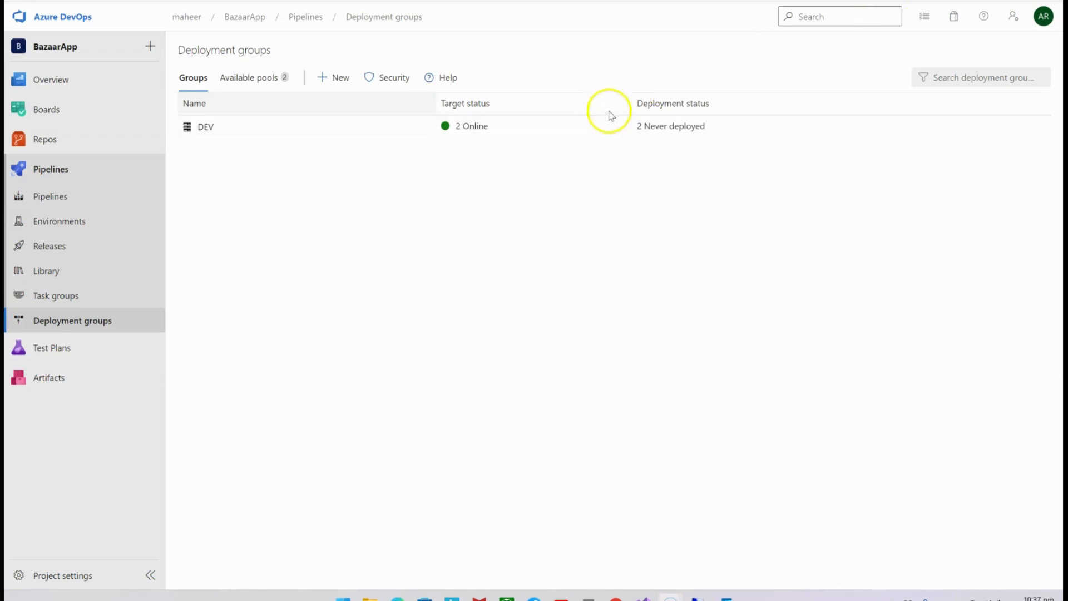
left_click(204, 126)
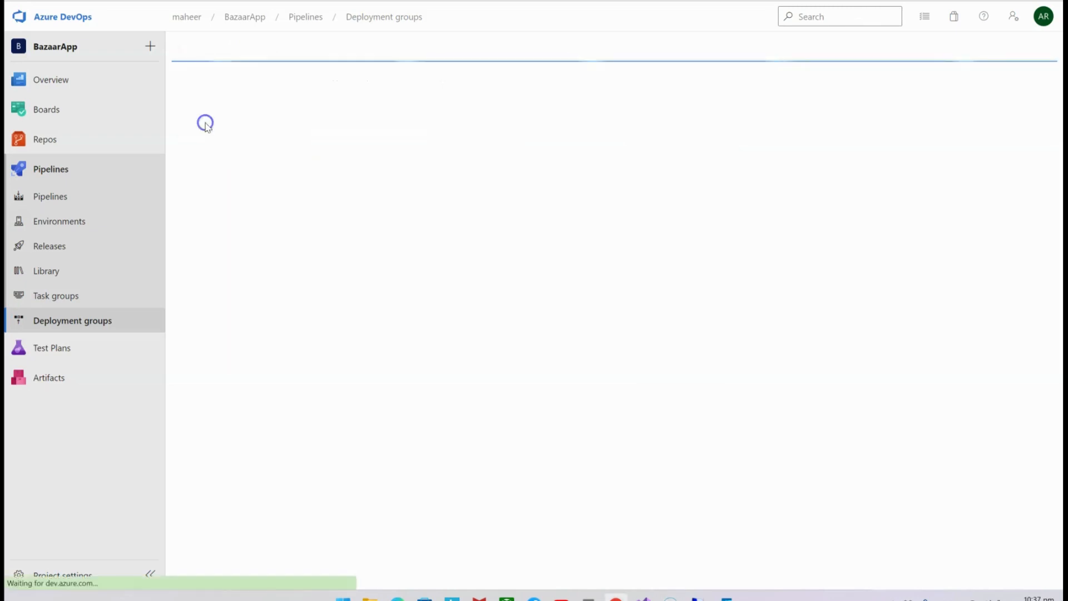
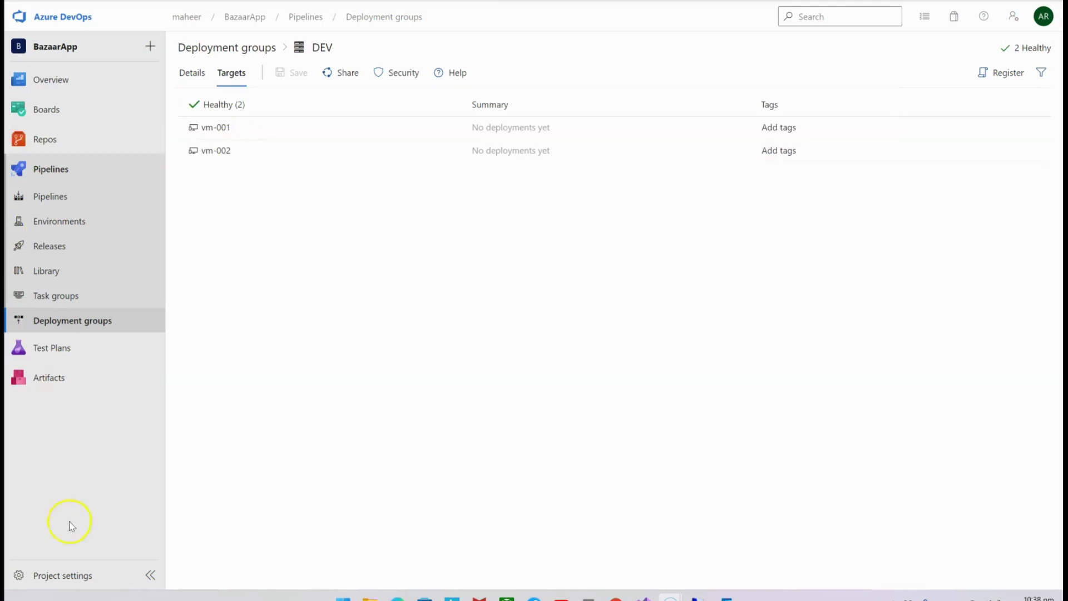
left_click(35, 253)
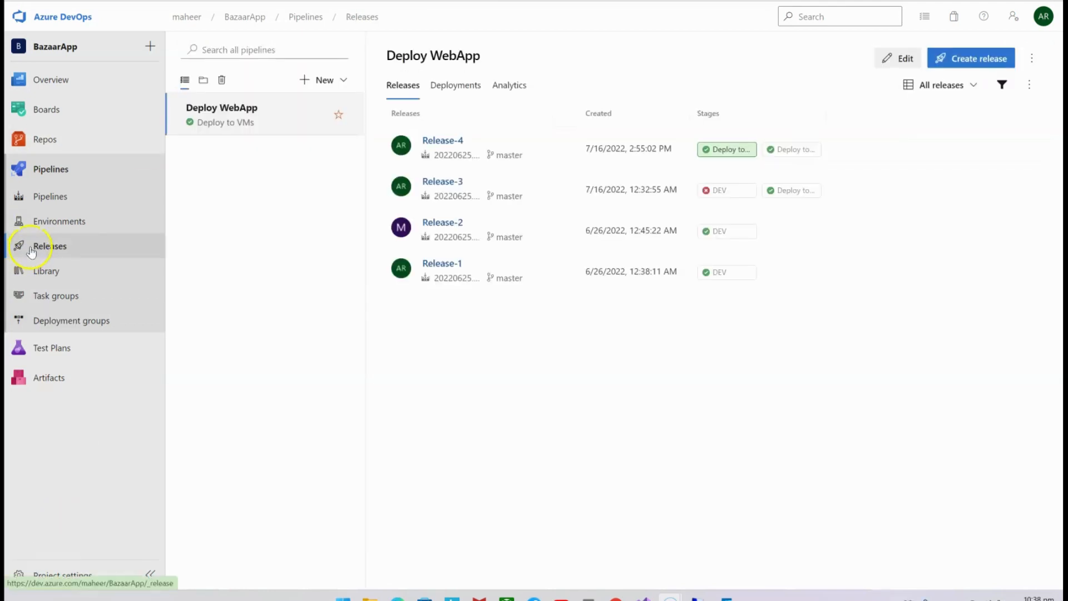
- Open the Deploy WebApp pipeline for editing and create a release from it using artifact version 20220625.2 without a description
left_click(32, 250)
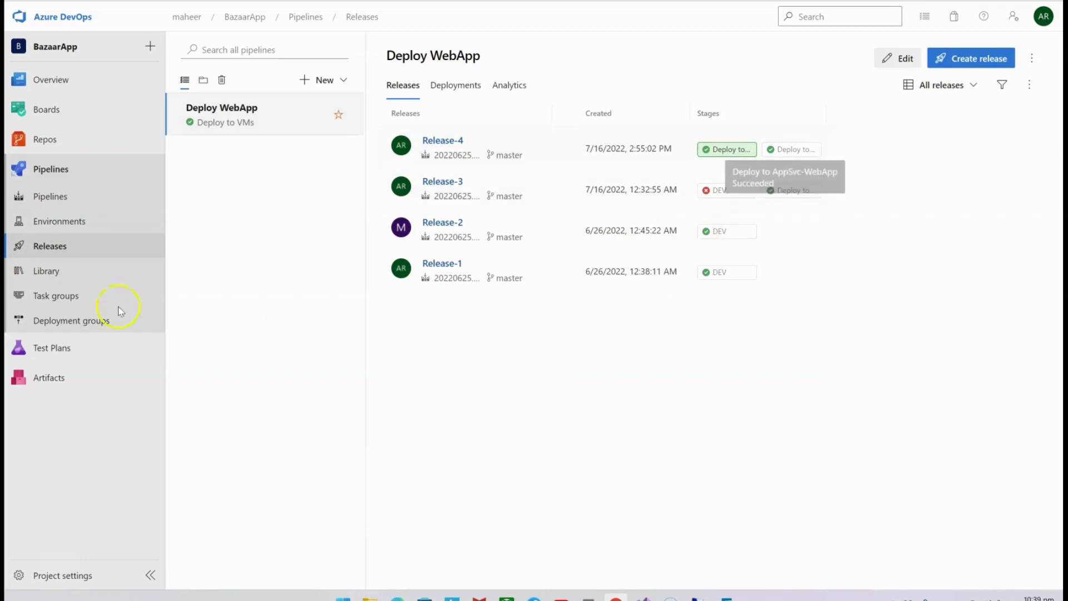
mouse_move(155, 107)
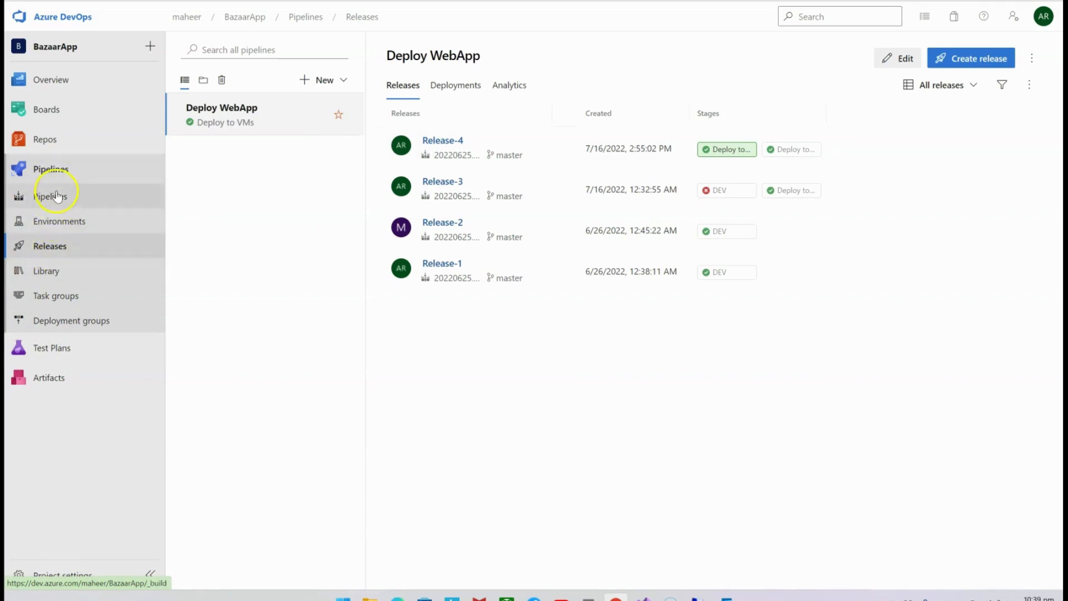
left_click(899, 60)
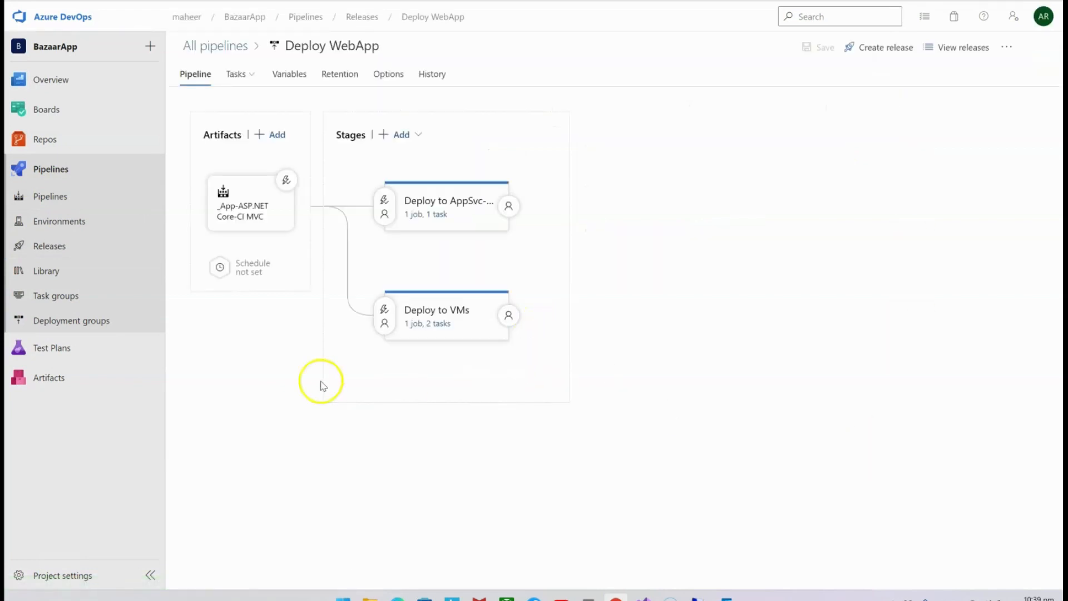
left_click(358, 358)
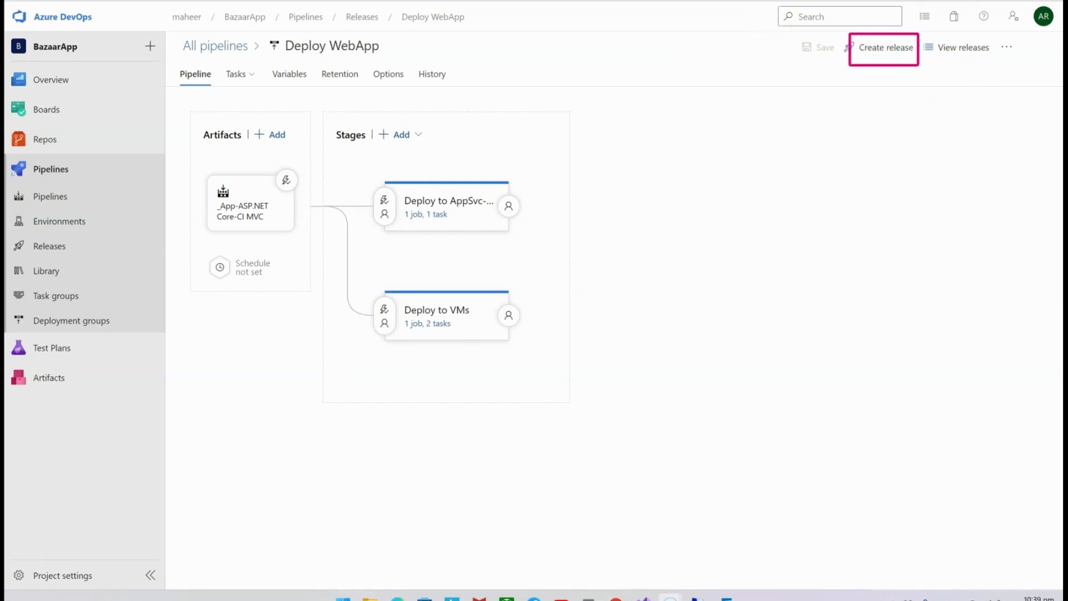
left_click(884, 45)
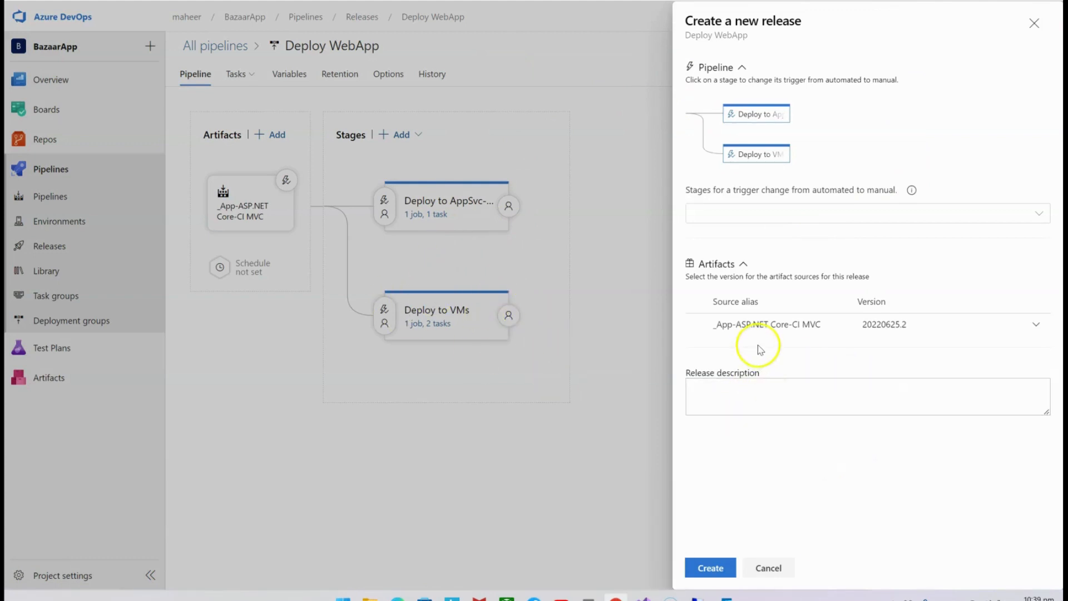
left_click(710, 567)
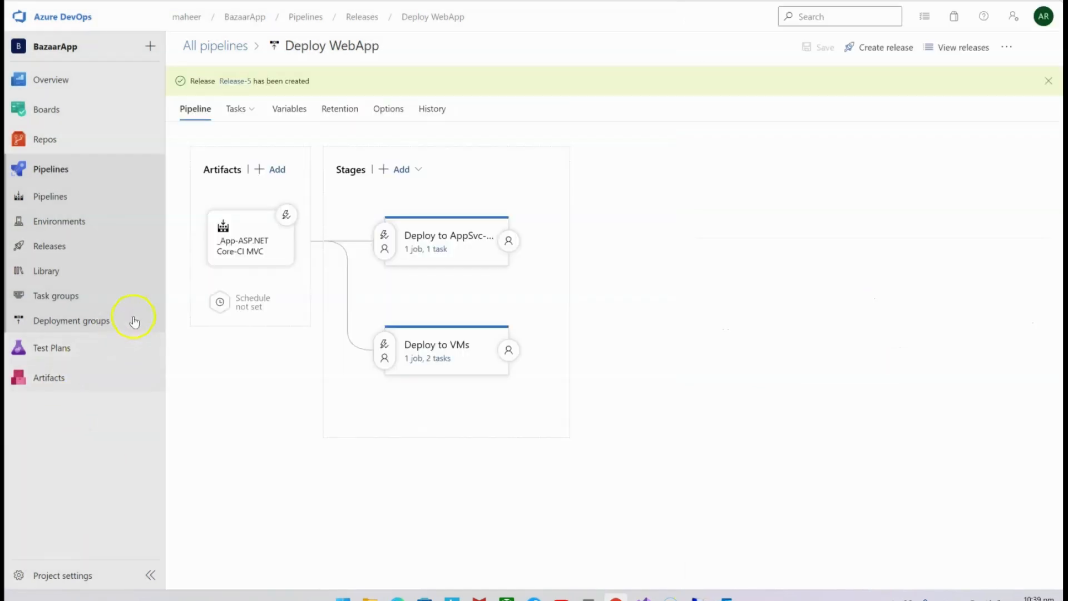
- Open the newly created release and check the deployment status of its AppSvc-WebApp and VMs stages and their targets
left_click(236, 81)
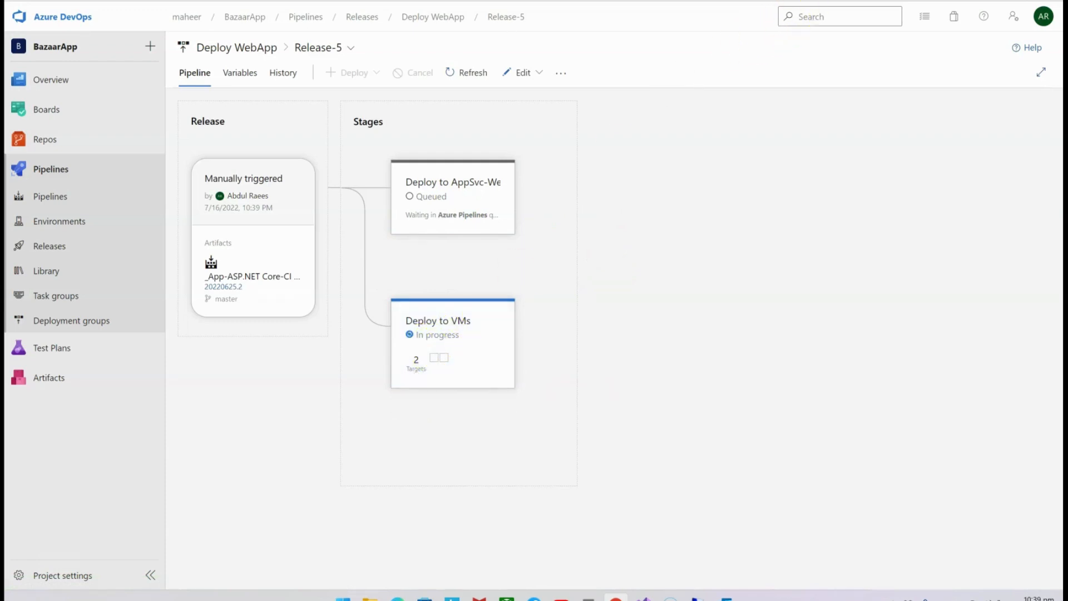
mouse_move(369, 289)
left_mouse_down()
mouse_move(520, 415)
mouse_move(542, 408)
left_mouse_up()
left_click_drag(404, 351, 428, 379)
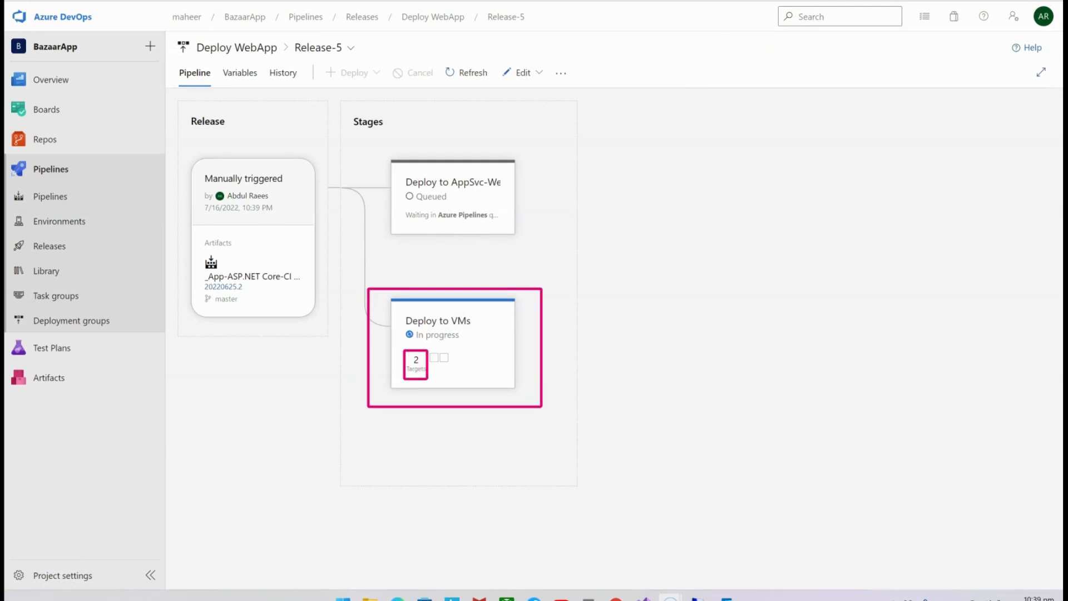
key("Escape")
mouse_move(400, 175)
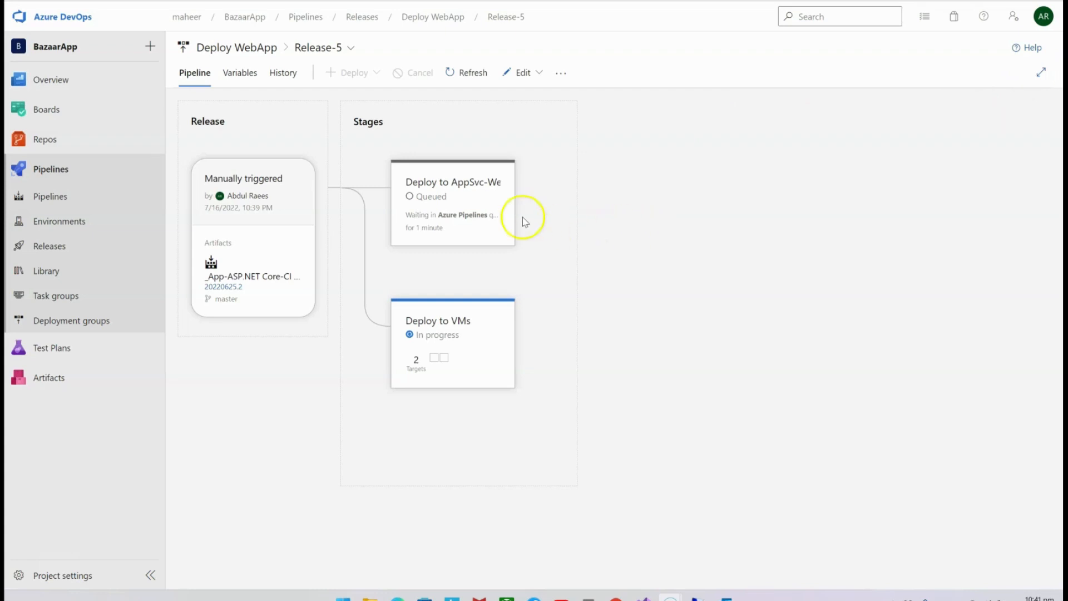
mouse_move(472, 230)
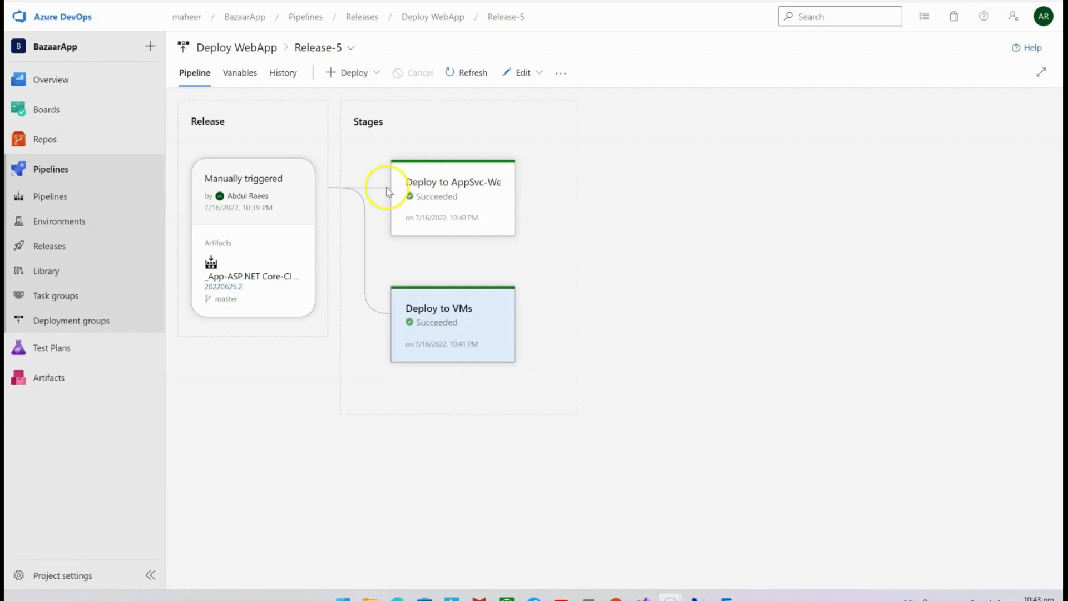
mouse_move(421, 248)
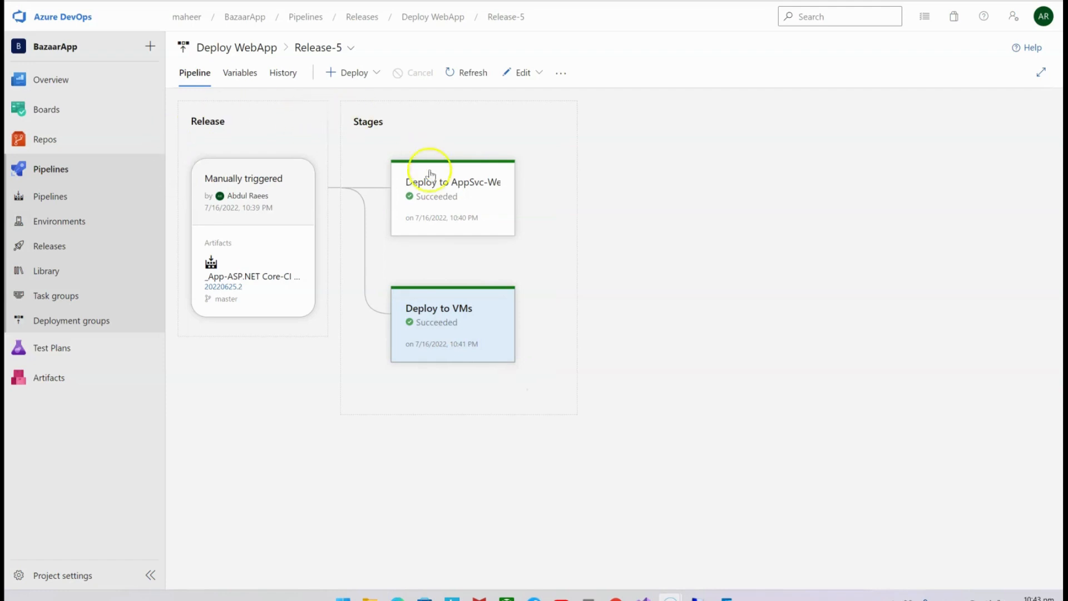
- Review the Deploy to AppSvc-WebApp stage's logs, including the Initialize job output, and return to the release's stage diagram
left_click(438, 188)
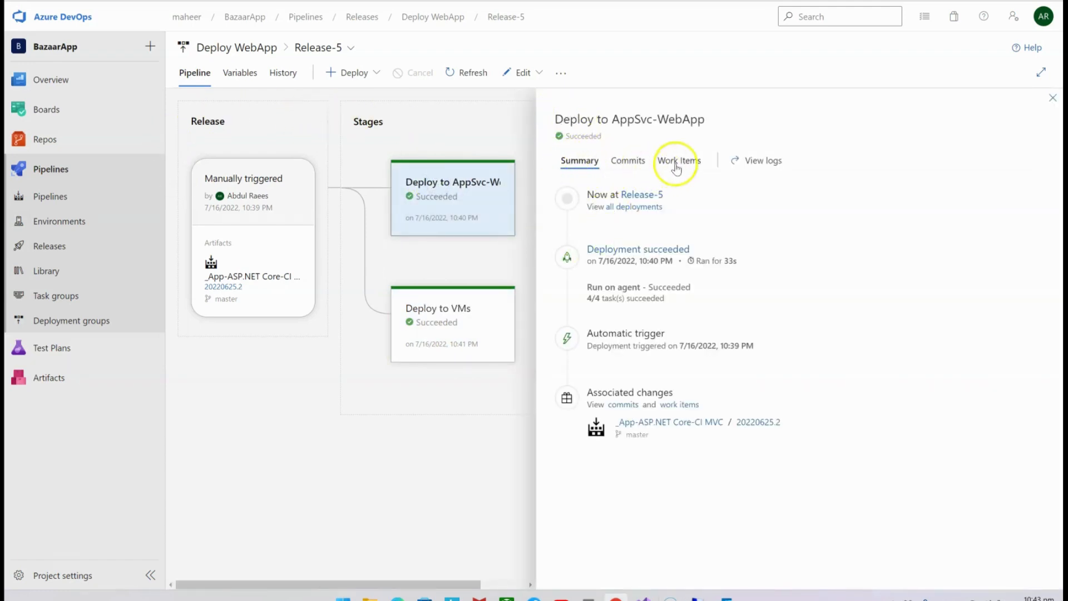
left_click(760, 165)
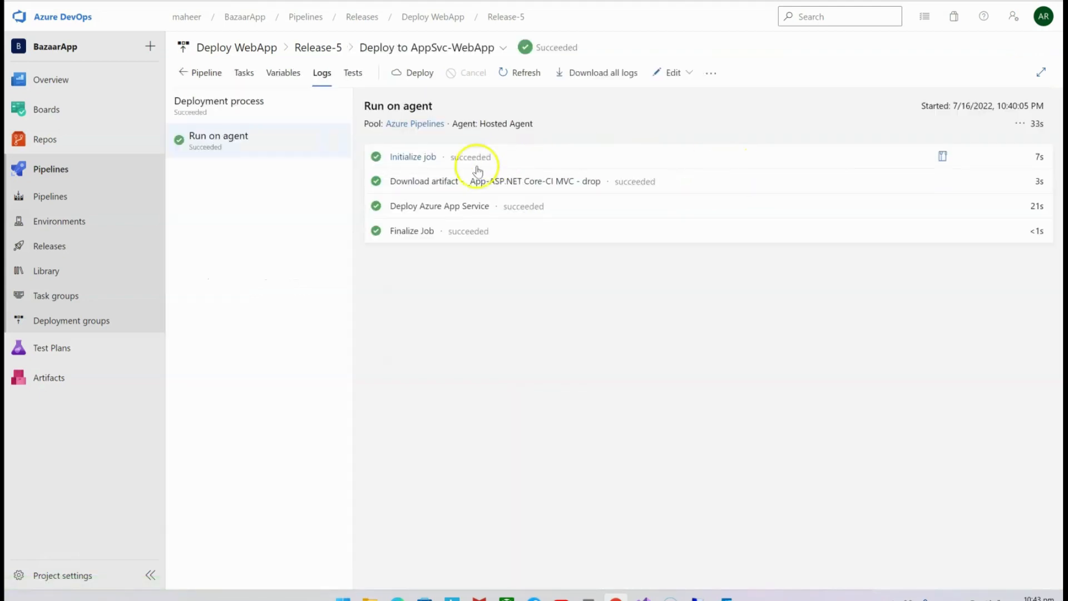
left_click(400, 156)
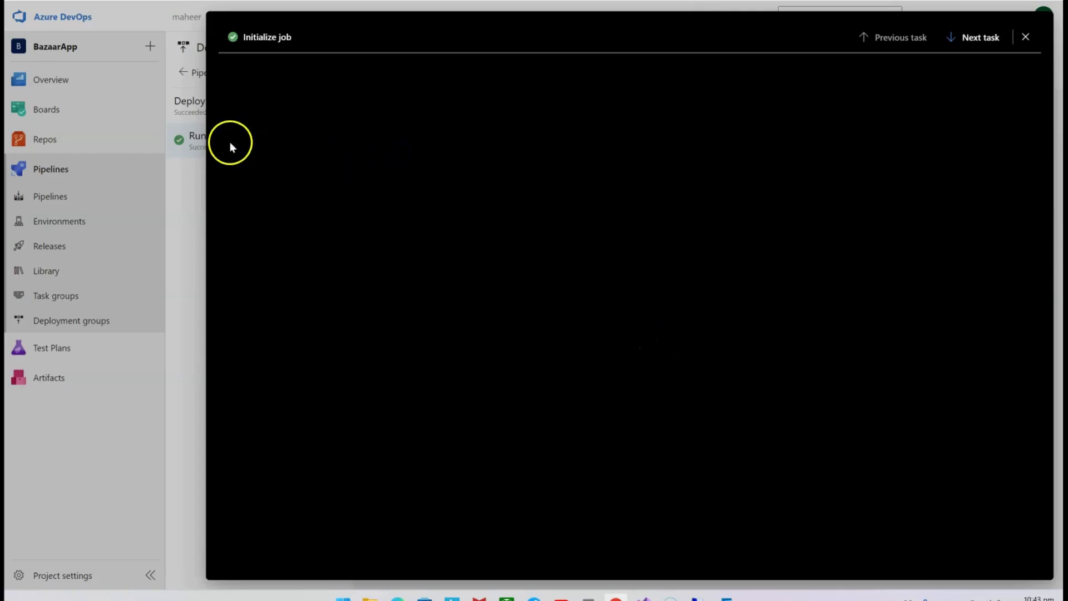
scroll(610, 310, "down", 20)
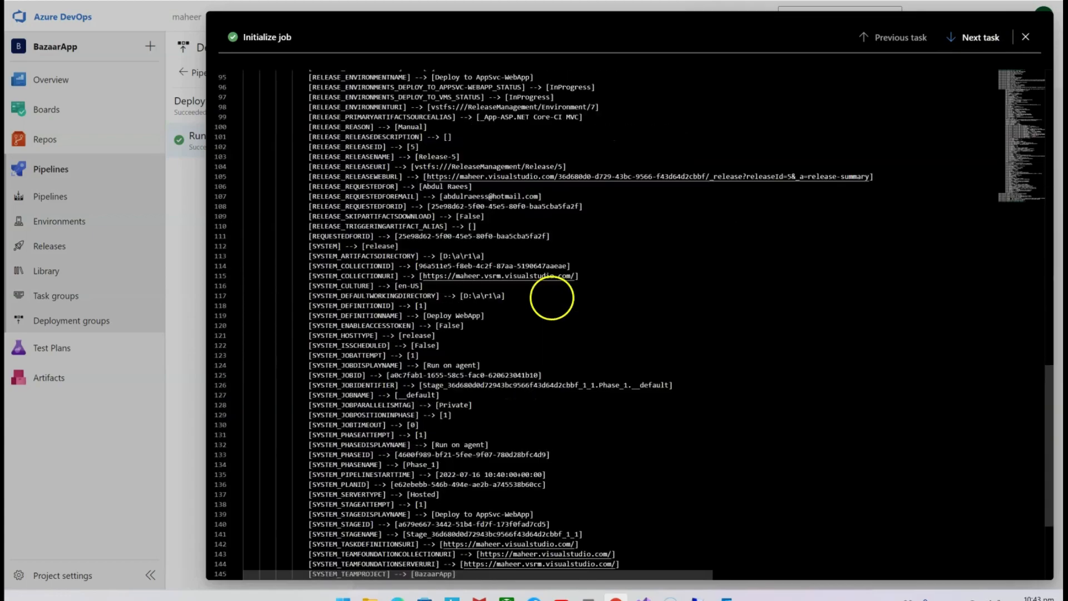
left_click(1026, 36)
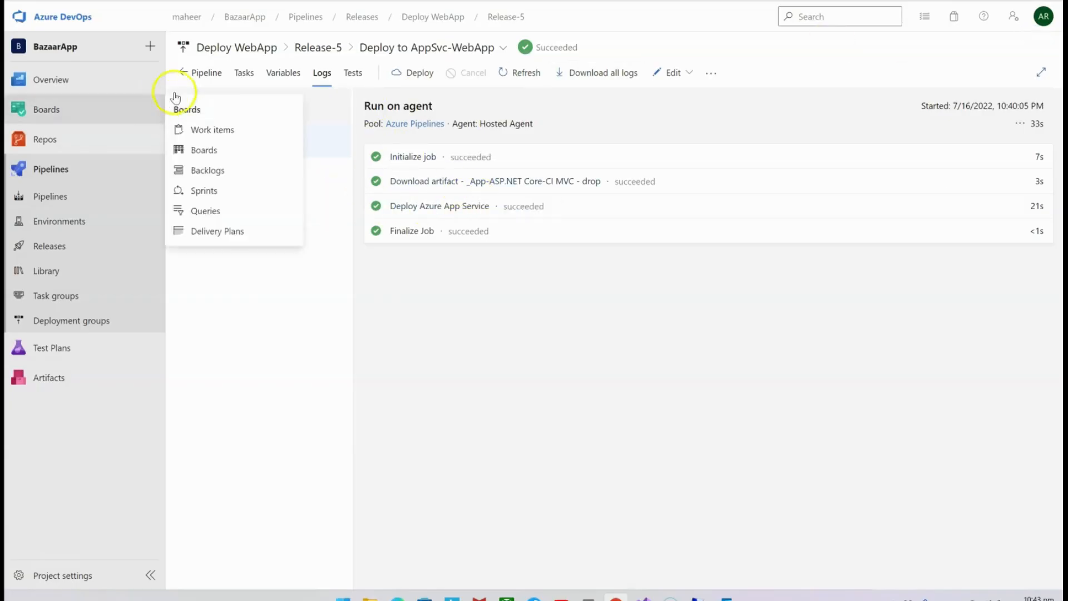
left_click(184, 73)
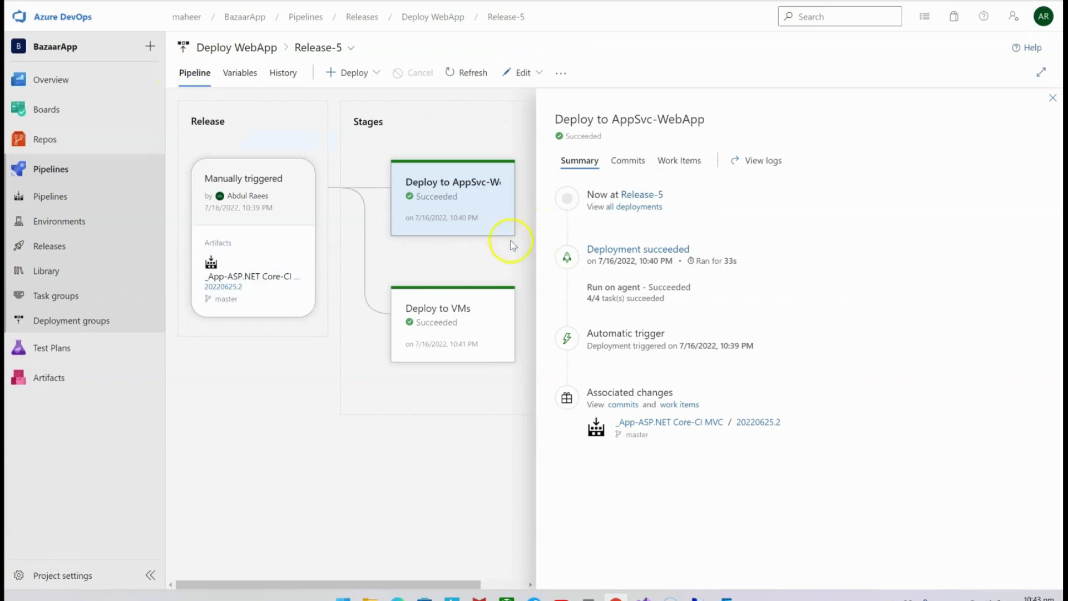
- Examine the summary, commits and associated work items of the Deploy to VMs stage, and close its details
left_click(485, 316)
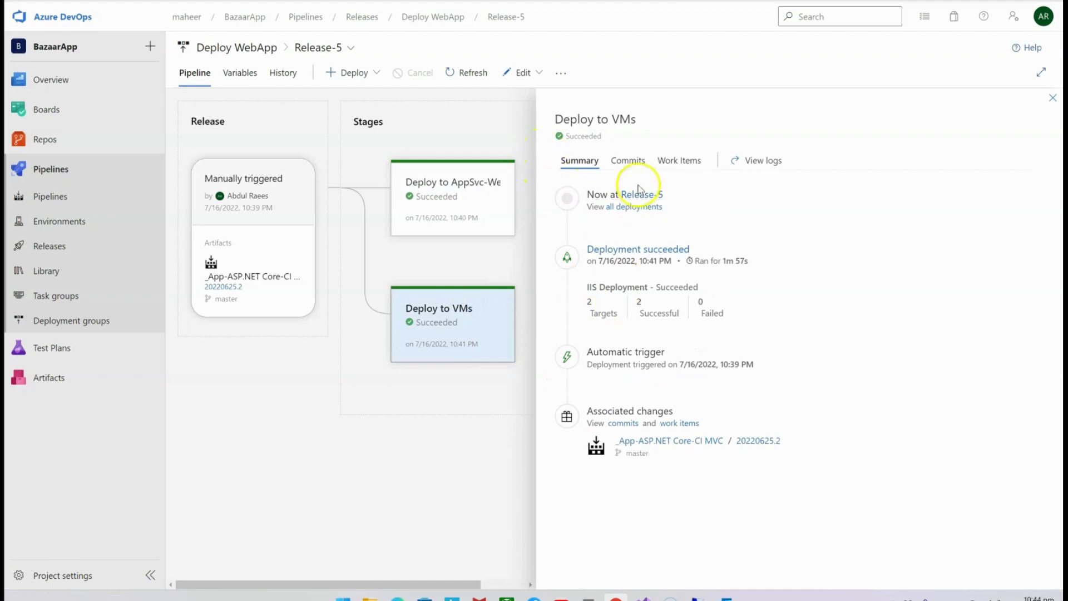
left_click(633, 166)
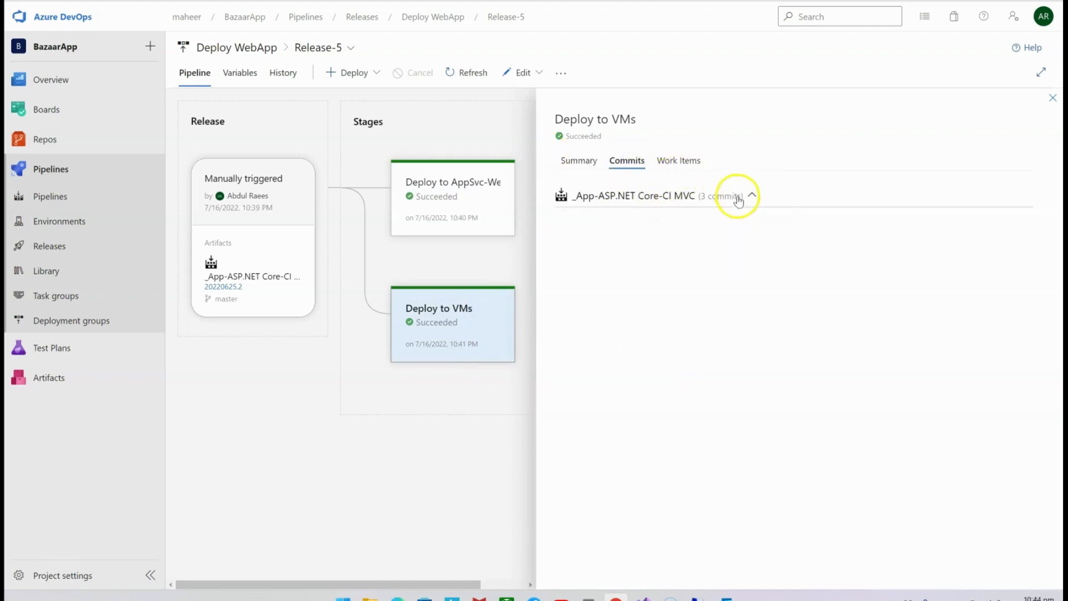
left_click(752, 196)
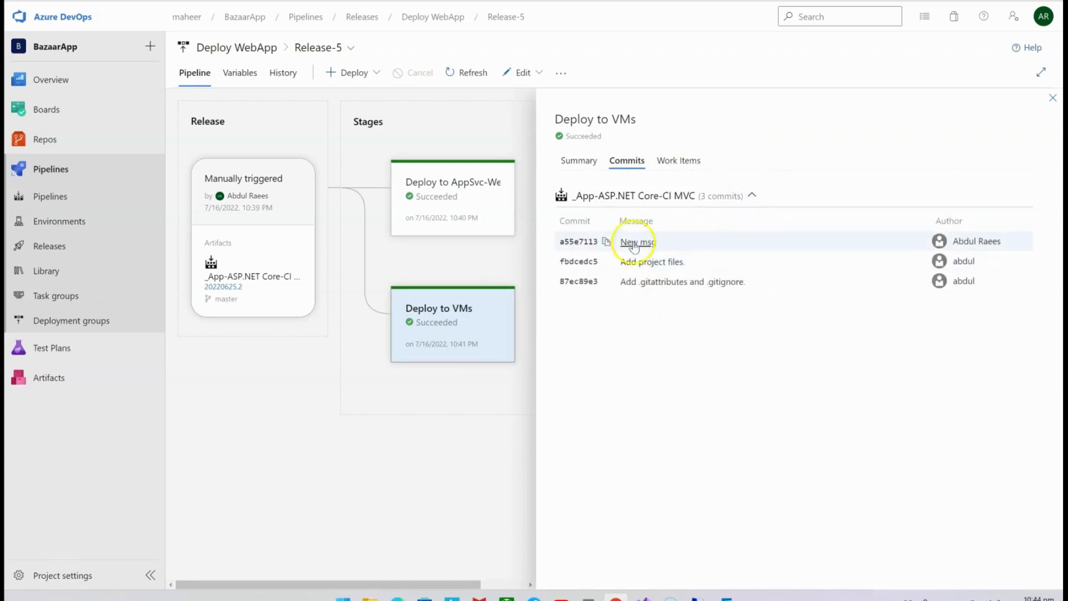
left_click(689, 161)
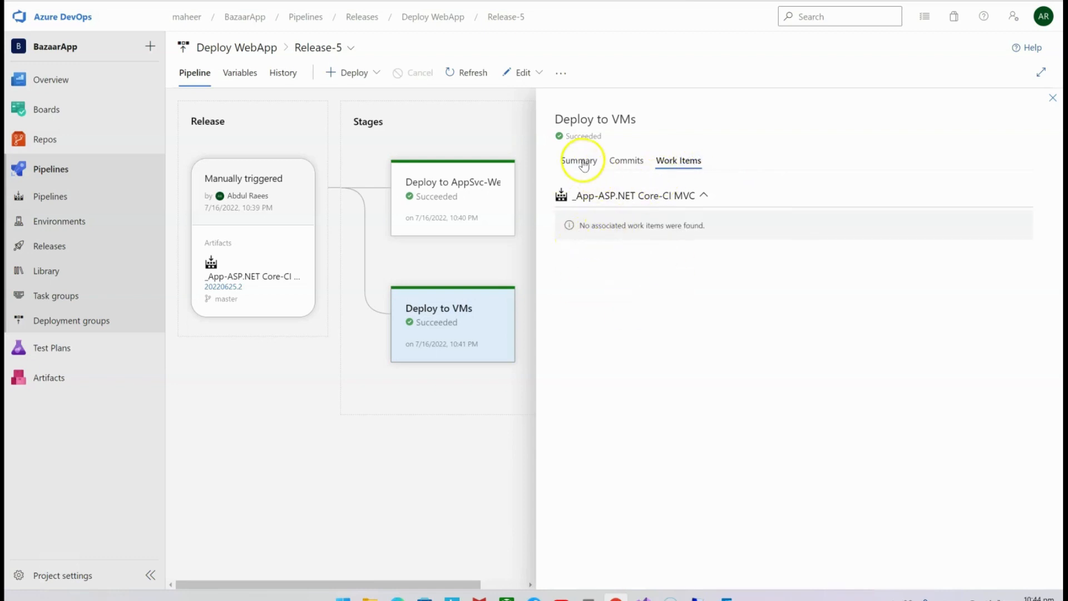
left_click(1054, 98)
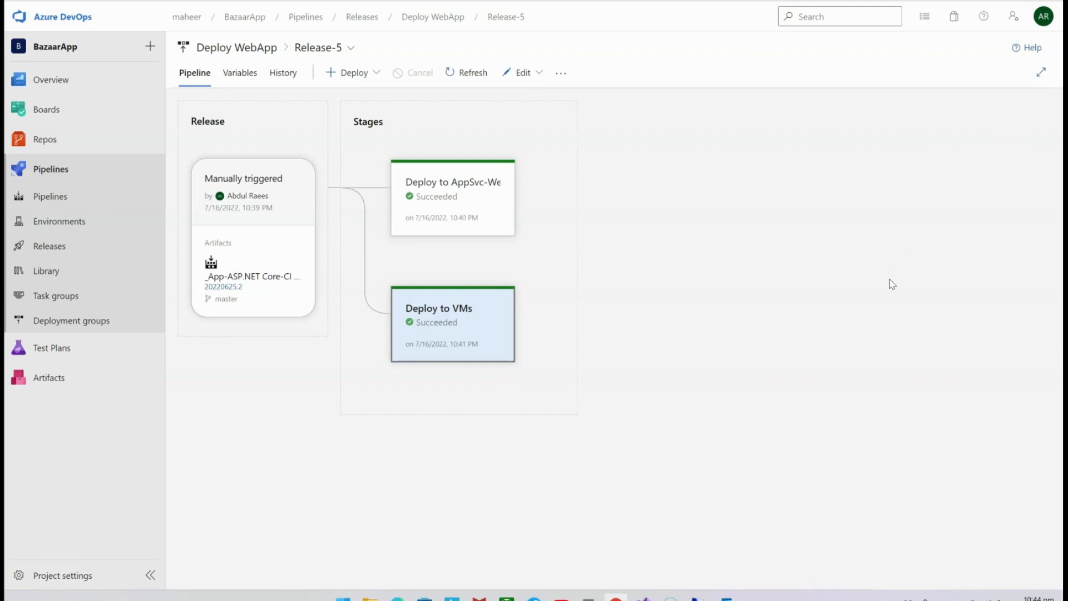
left_click(782, 281)
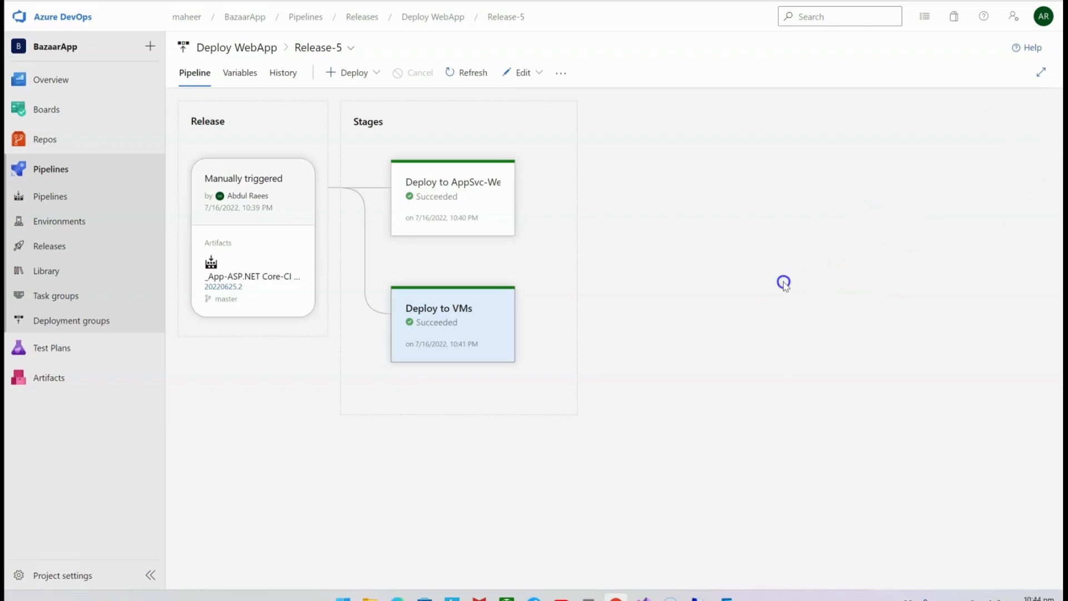
- Switch to the Azure portal and look over the list of virtual machines
key("alt+Tab")
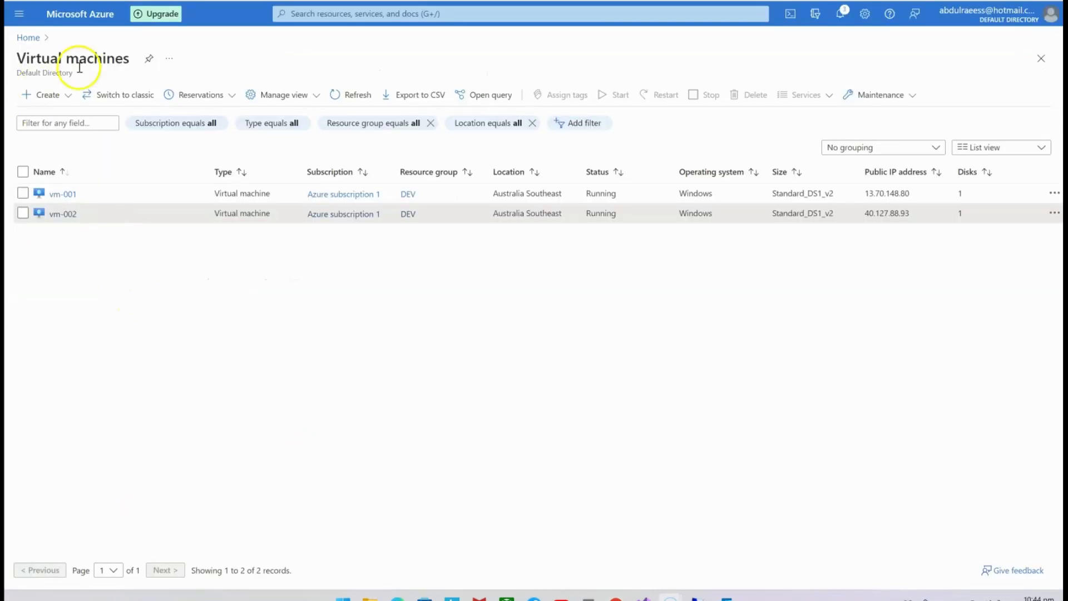
left_click_drag(18, 58, 135, 58)
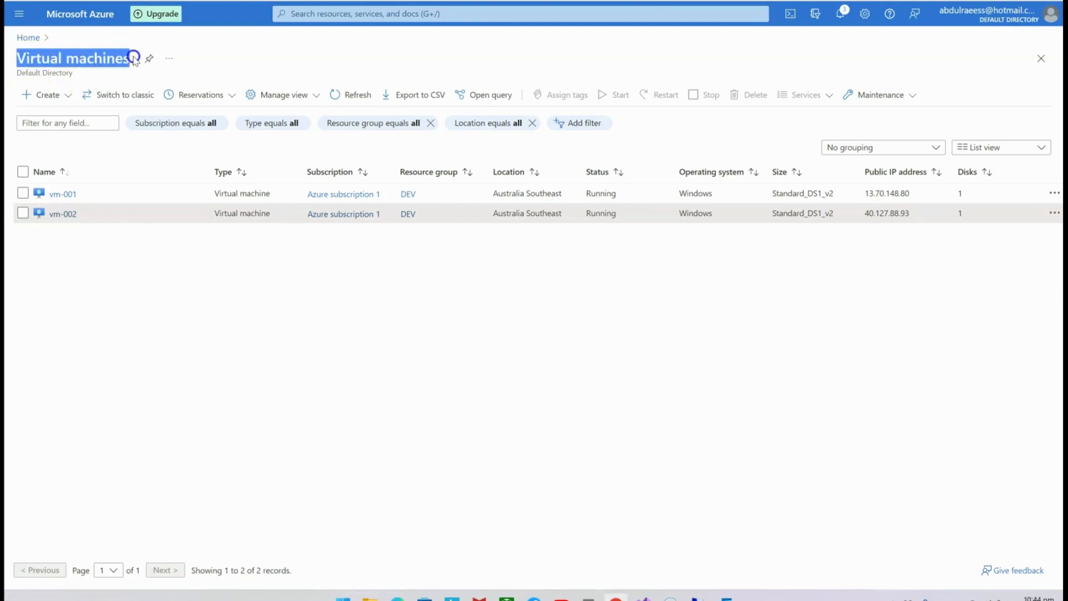
left_click(264, 296)
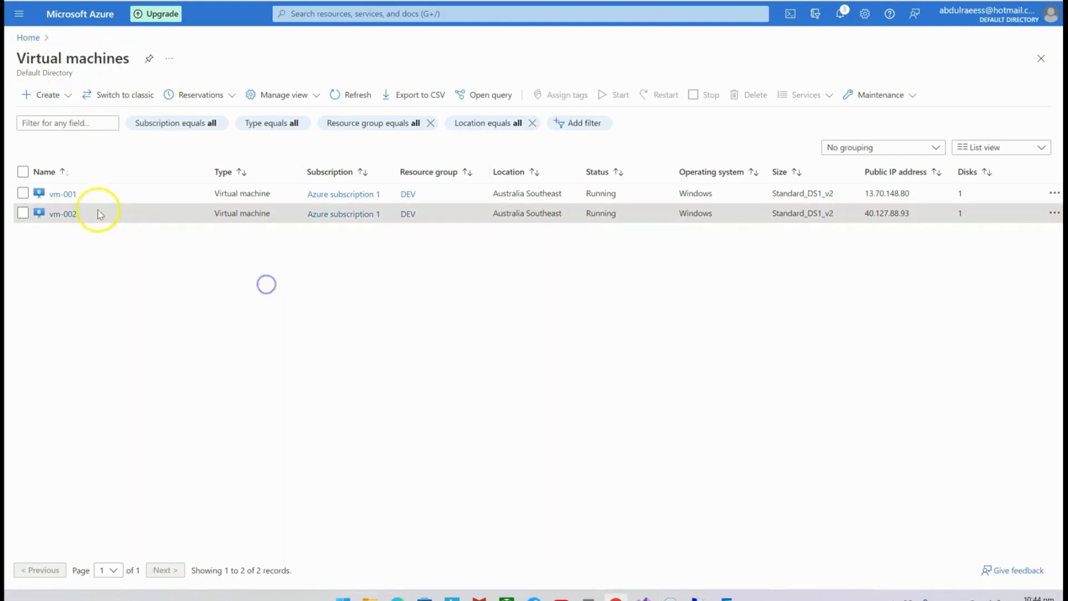
left_click(57, 195)
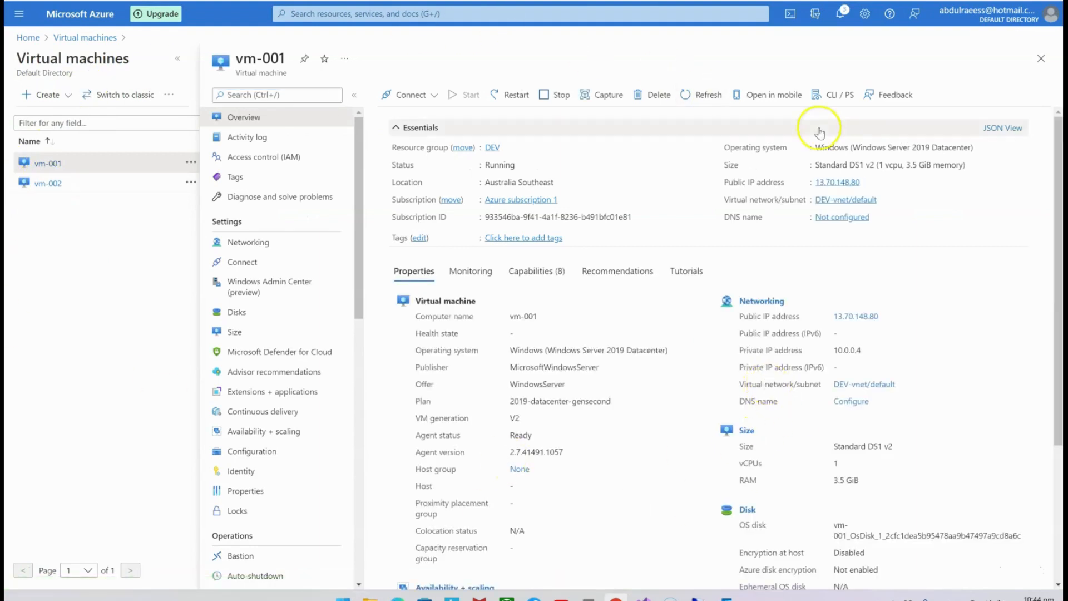
left_click(842, 184)
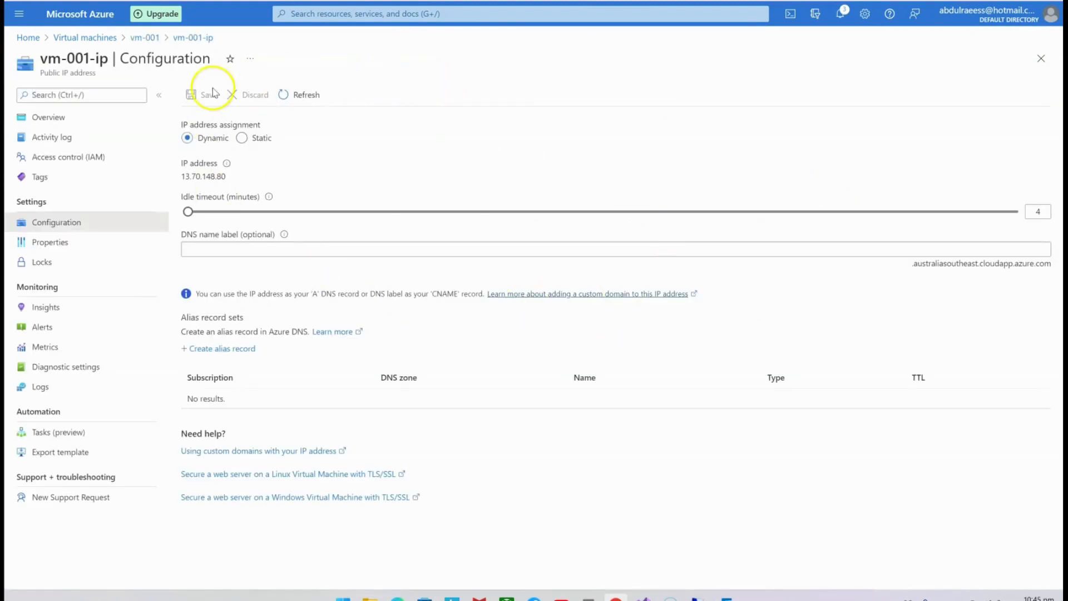
left_click(95, 37)
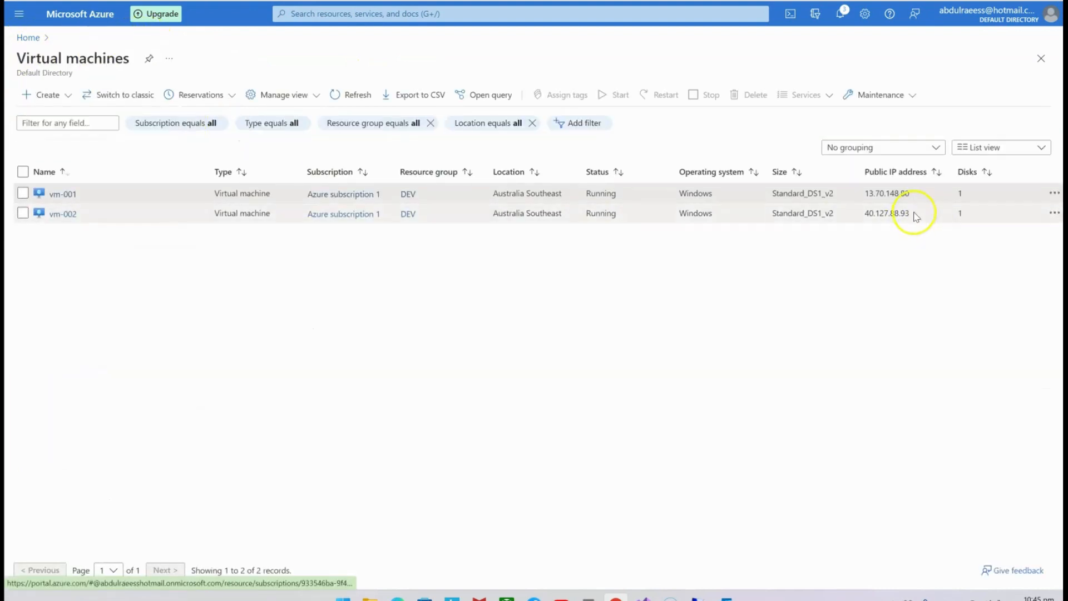
- Copy the public IP address of vm-001 from its overview and browse to that address in Chrome
left_click(62, 194)
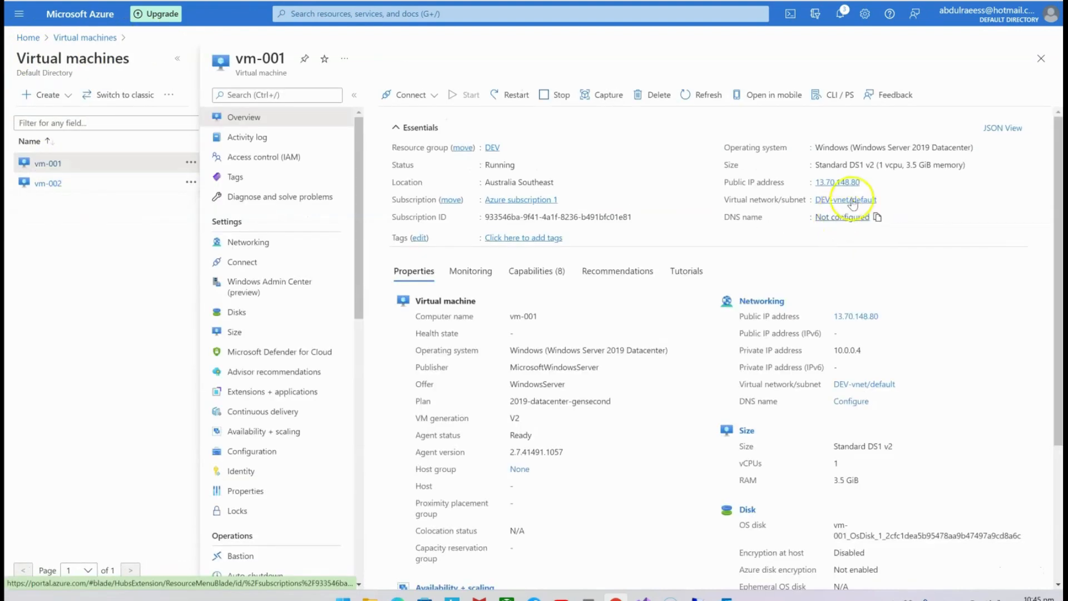
left_click(869, 184)
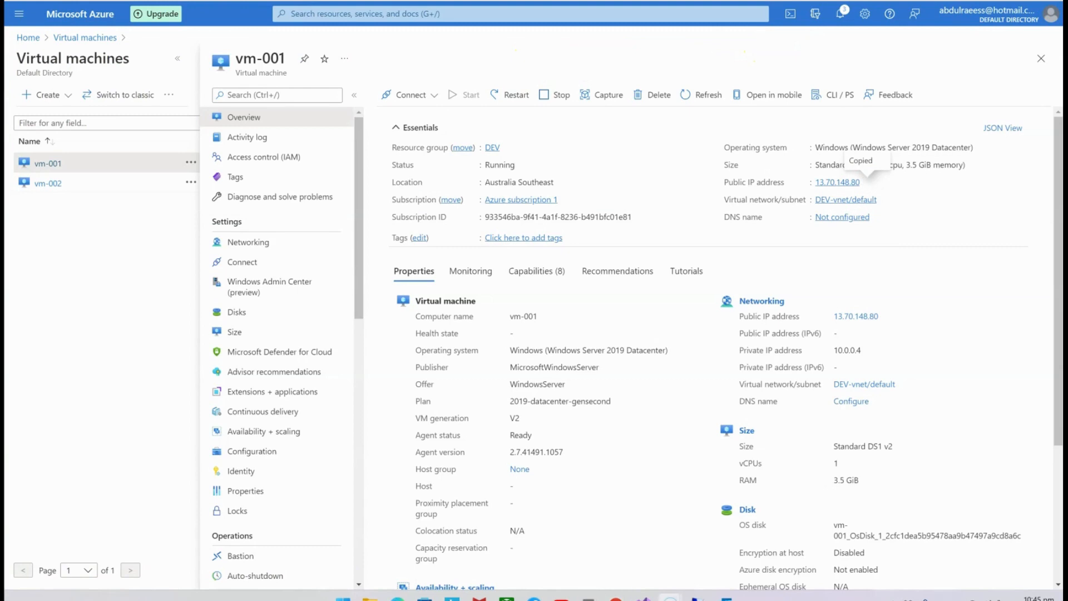
left_click(670, 598)
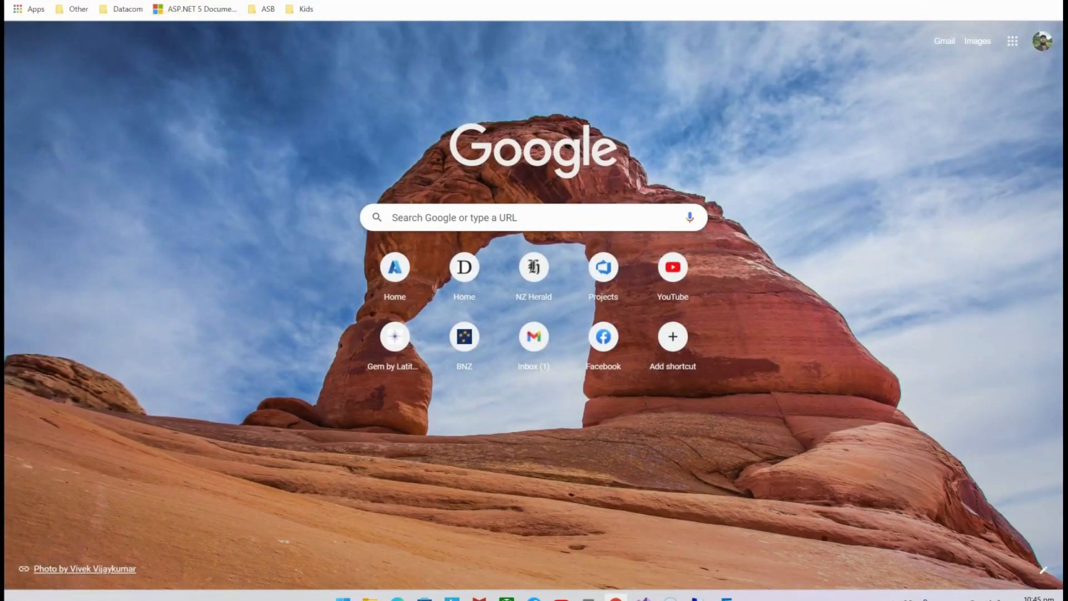
left_click(157, 0)
key("ctrl+v")
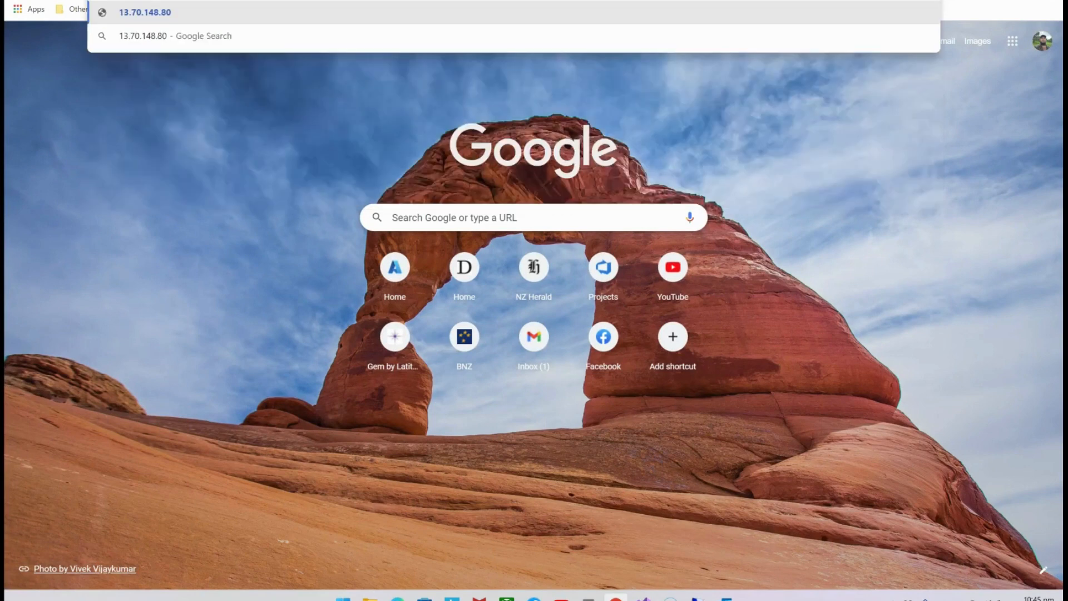
left_click(186, 36)
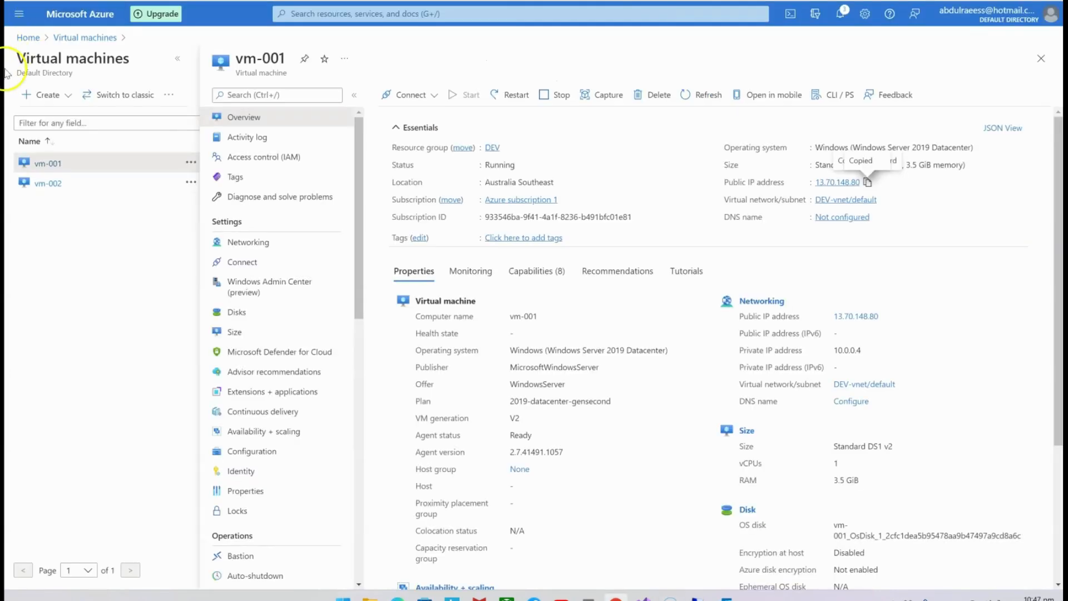
- Copy the public IP address of vm-002 from its overview and browse to that address in Chrome
left_click(48, 183)
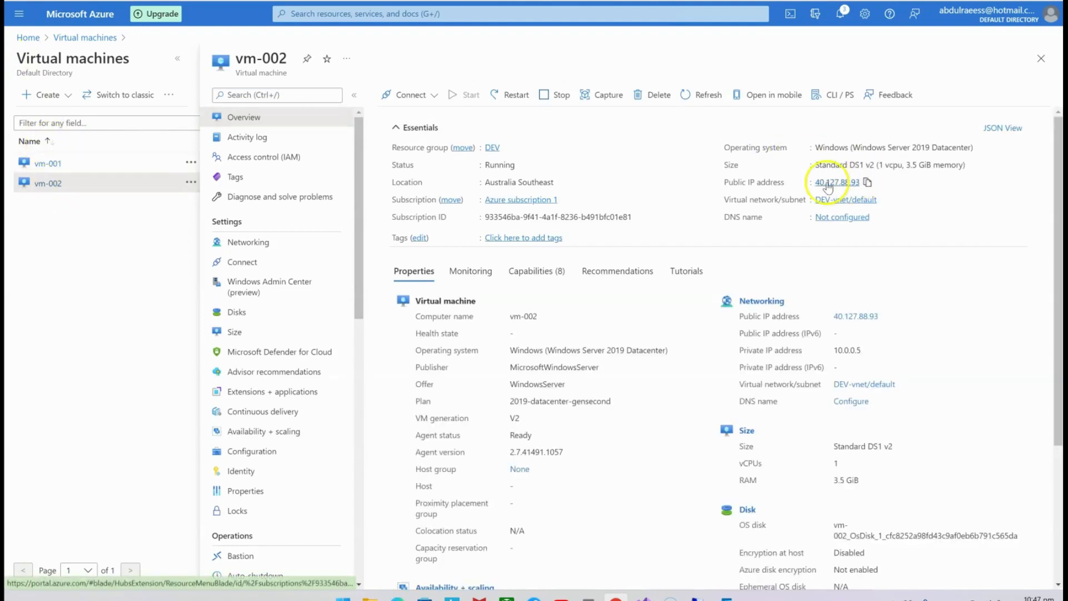
left_click(868, 184)
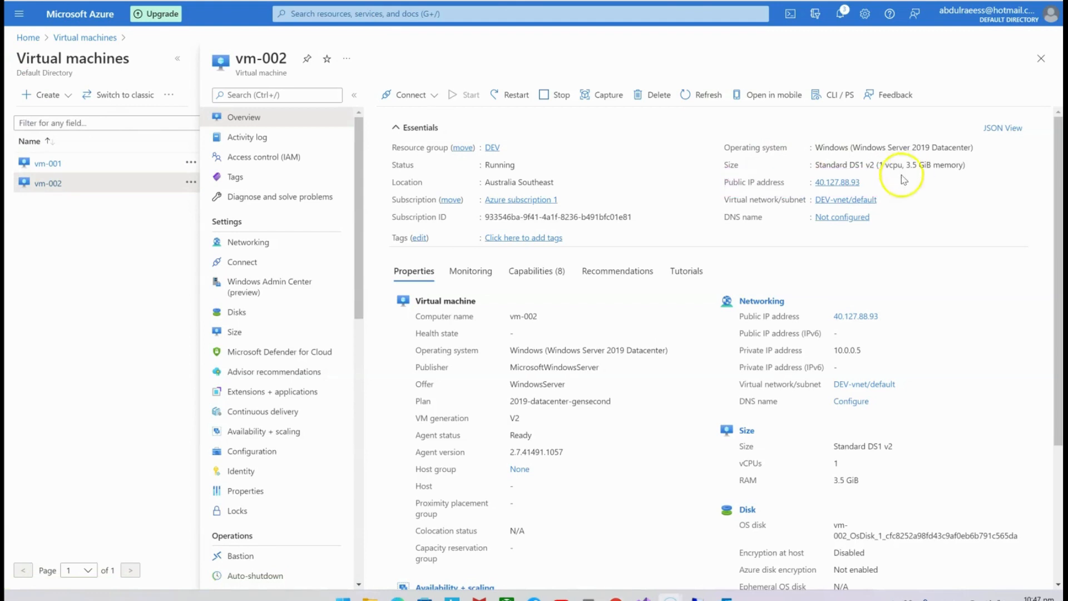
left_click(868, 183)
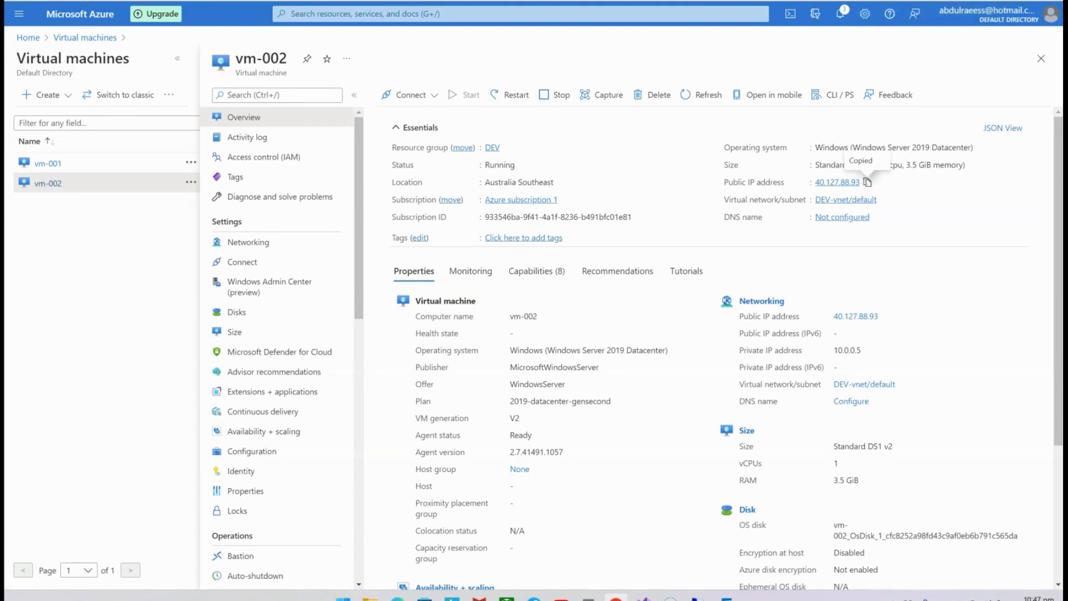
left_click(864, 0)
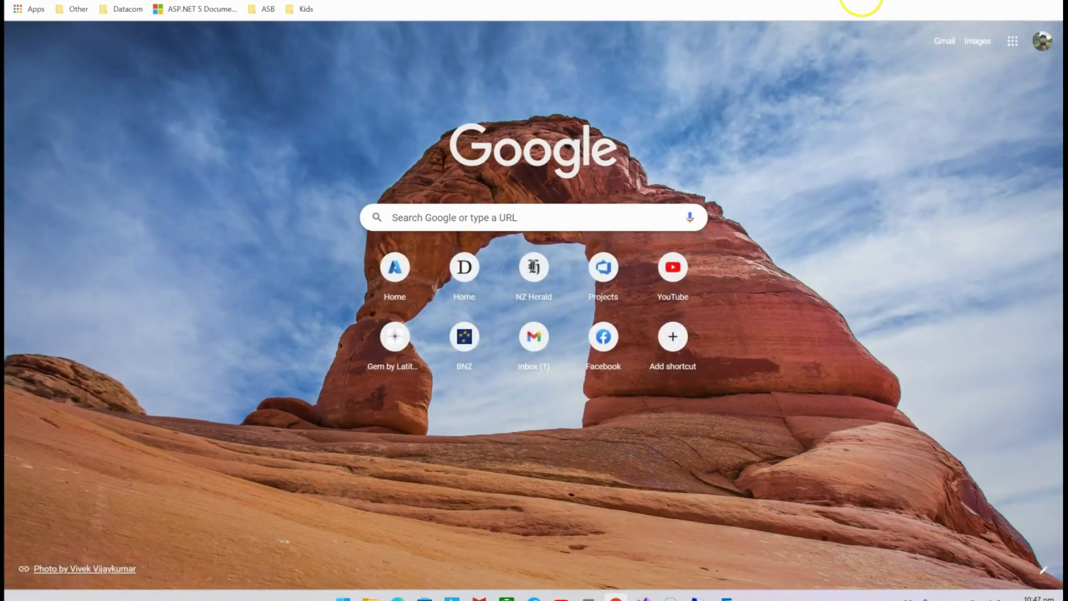
key("ctrl+v")
key("Return")
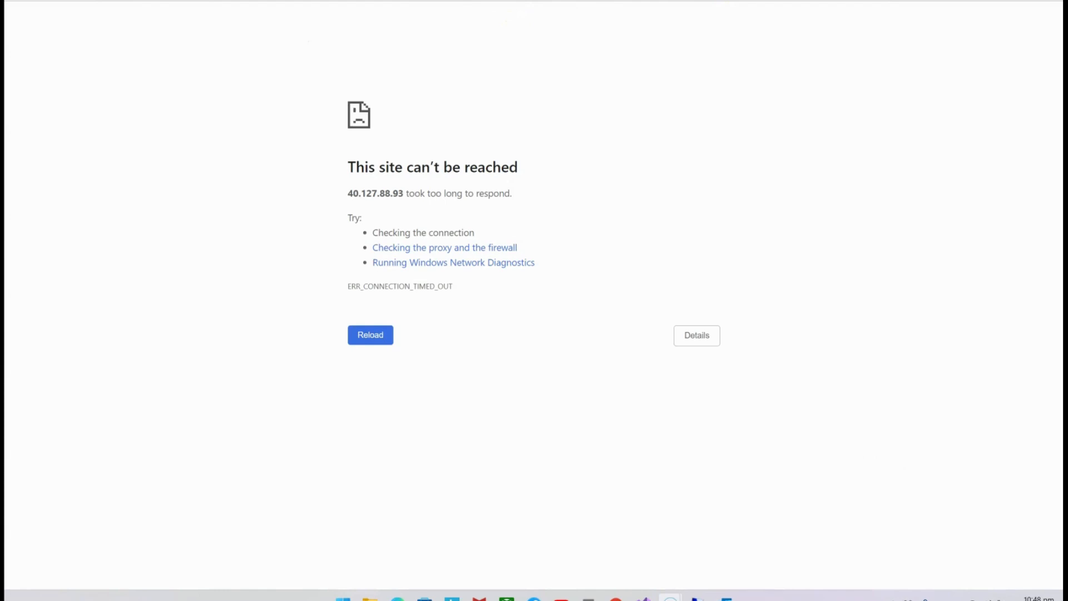
- Switch back to the Azure portal and review the inbound port rules in vm-001's networking settings
left_click(239, 0)
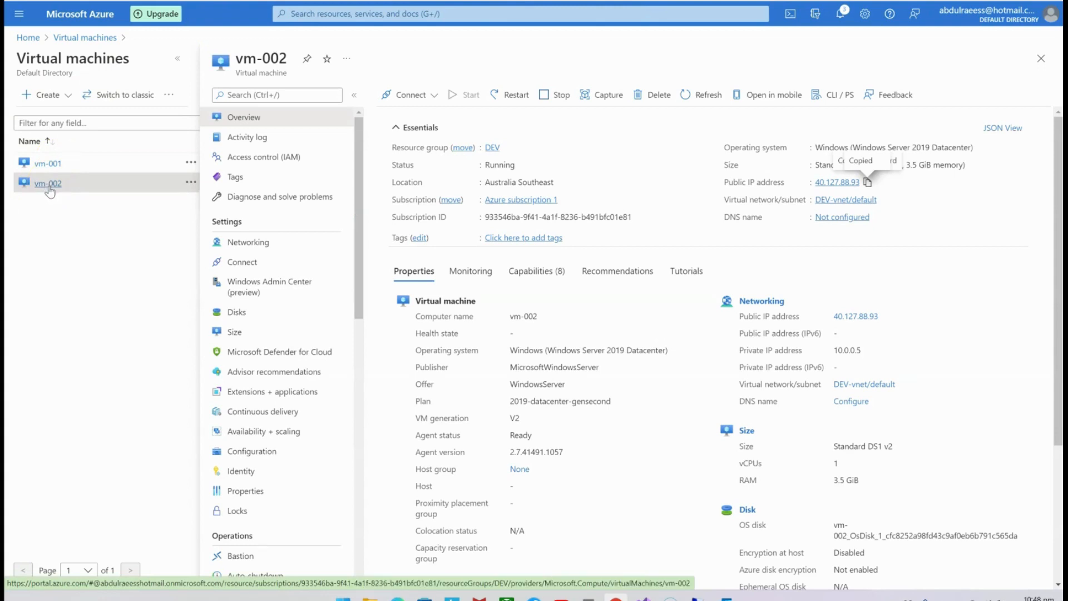
left_click(48, 164)
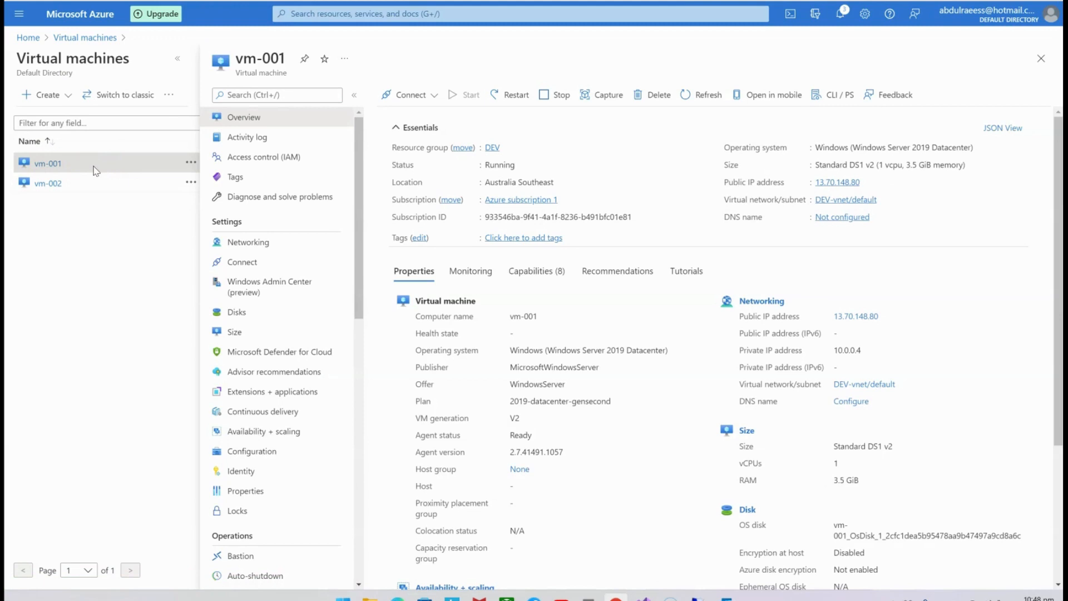
left_click(54, 188)
left_click(50, 163)
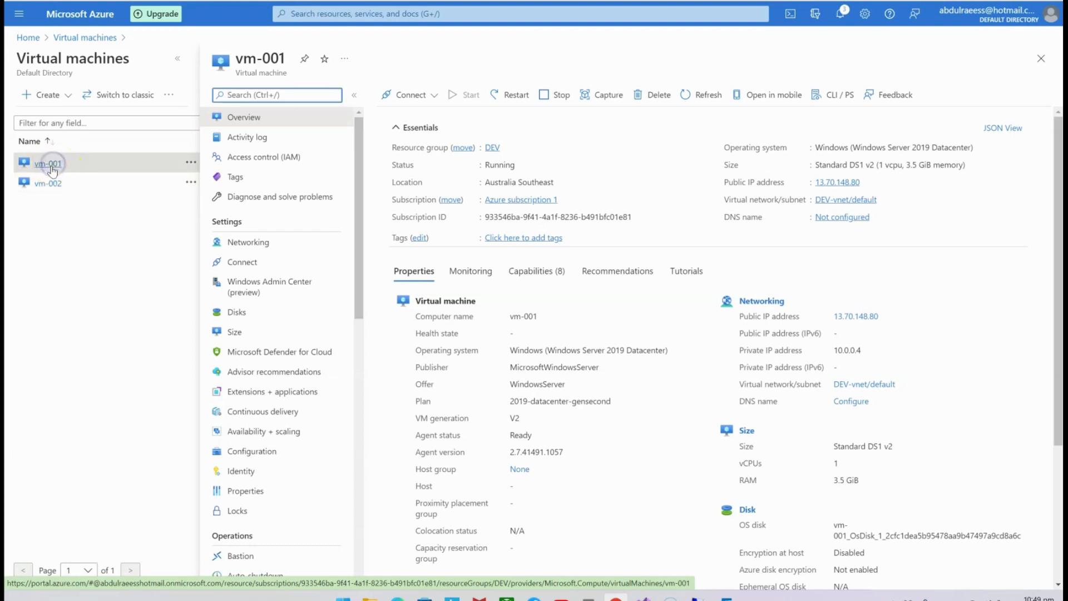
left_click(55, 165)
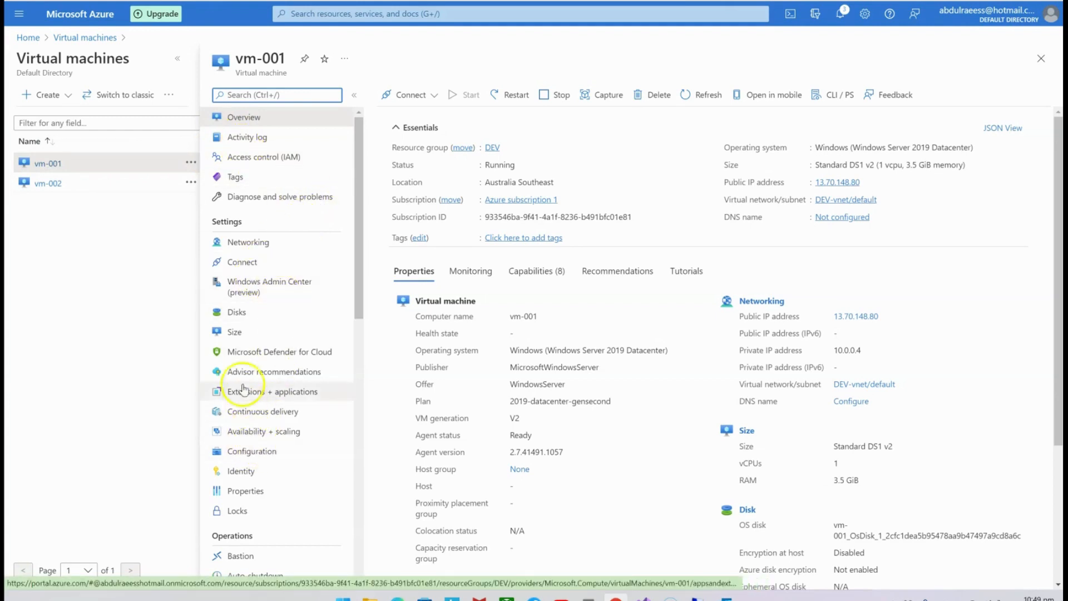
left_click(260, 242)
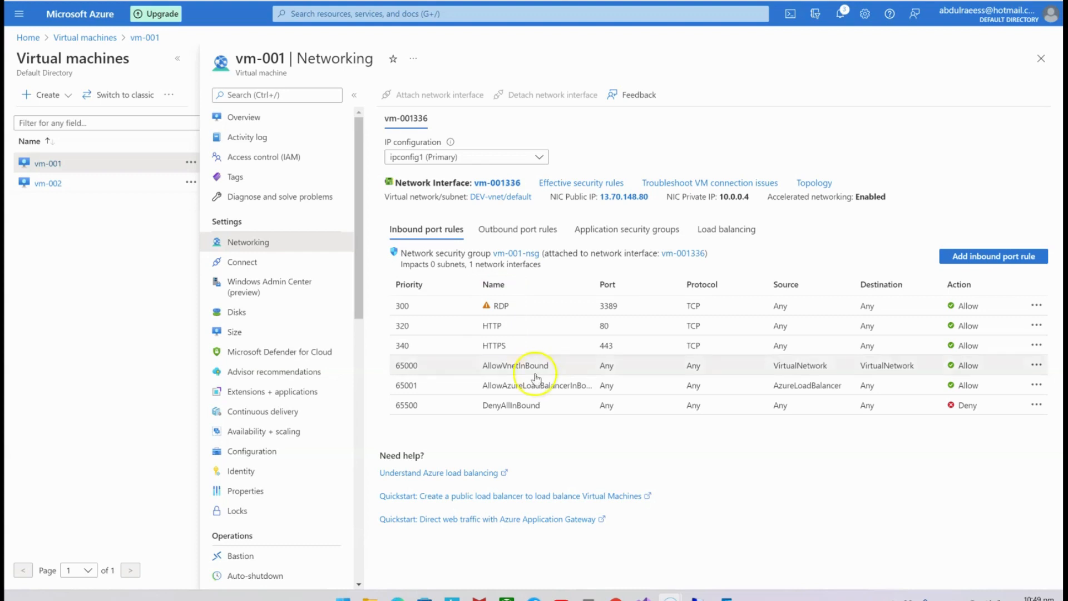
- Add an inbound rule to vm-002's network security group allowing the HTTP service, with priority 310 and name Port_8080
left_click(55, 186)
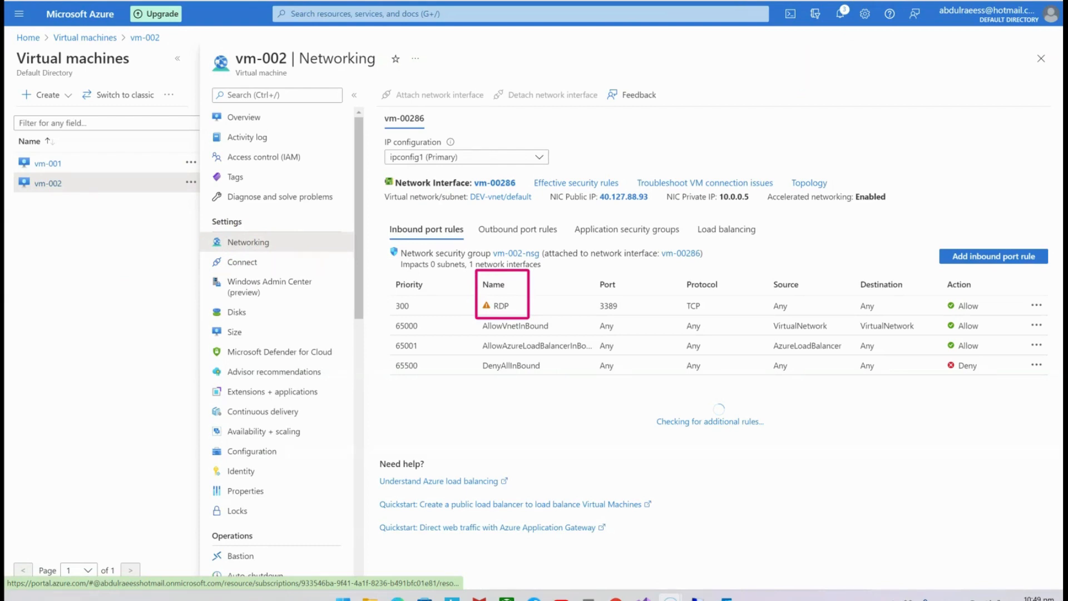
left_click(1020, 256)
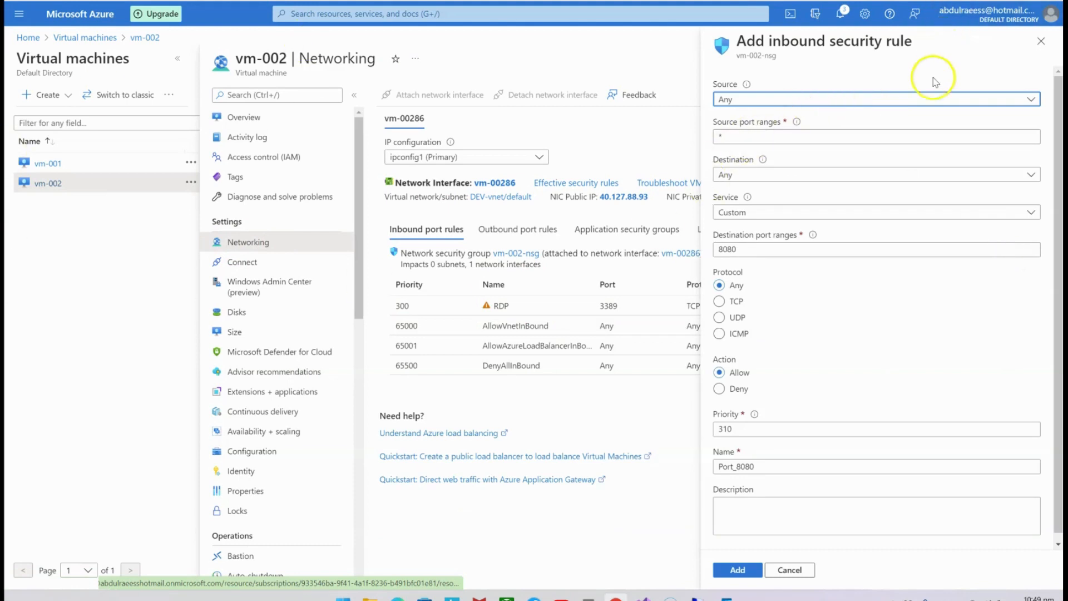
left_click(1041, 40)
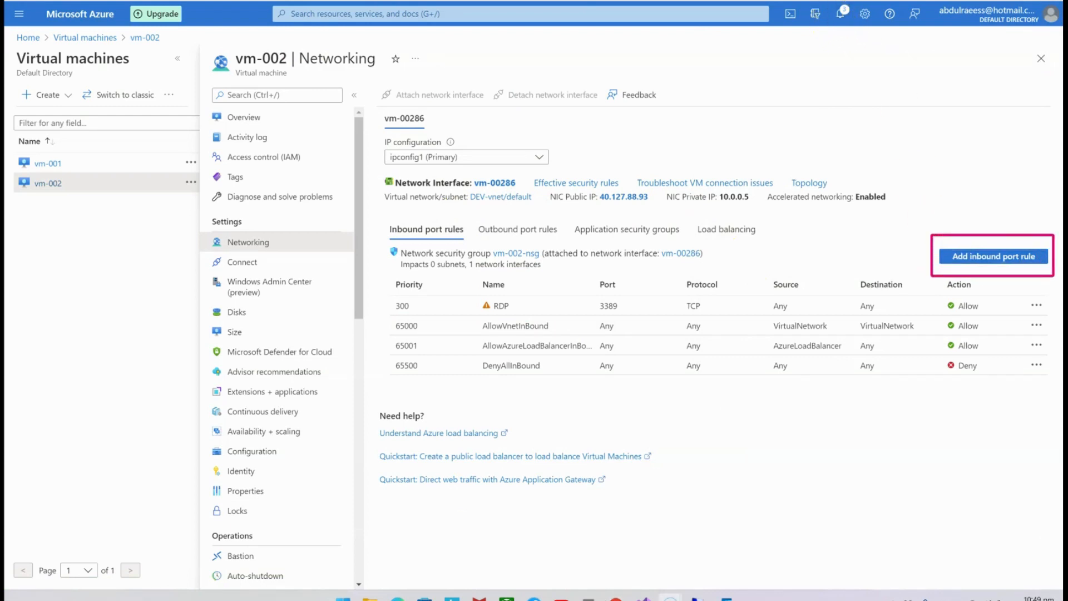
left_click(1004, 257)
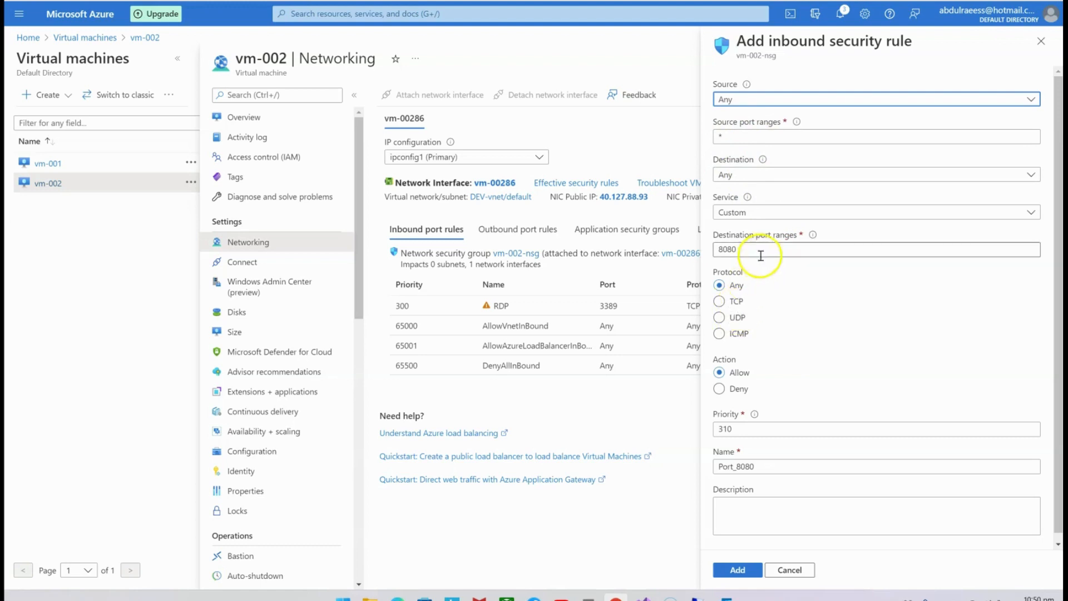
left_click(797, 216)
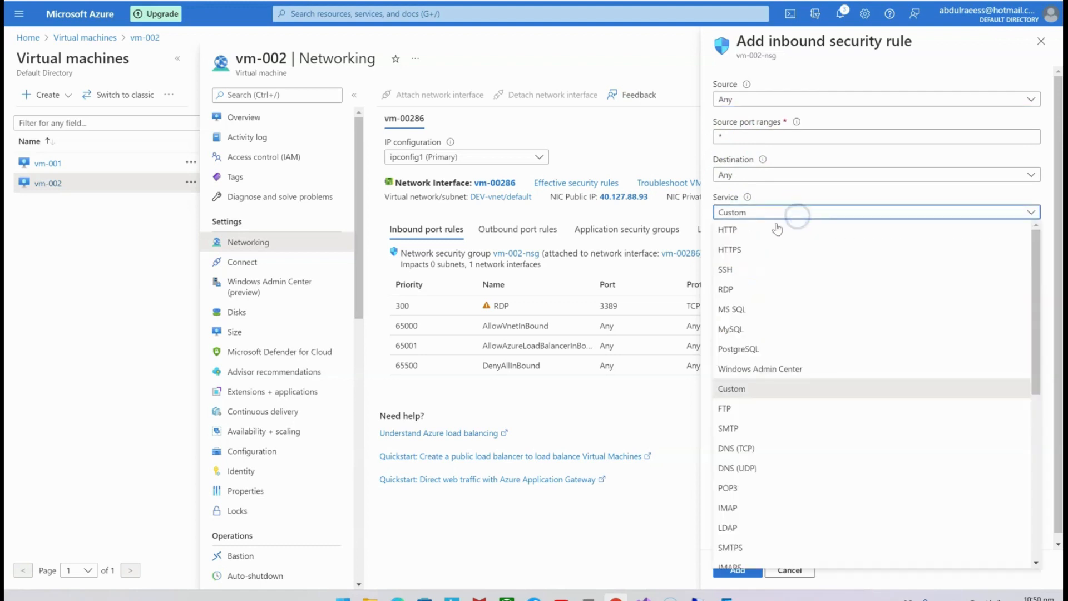
left_click(739, 238)
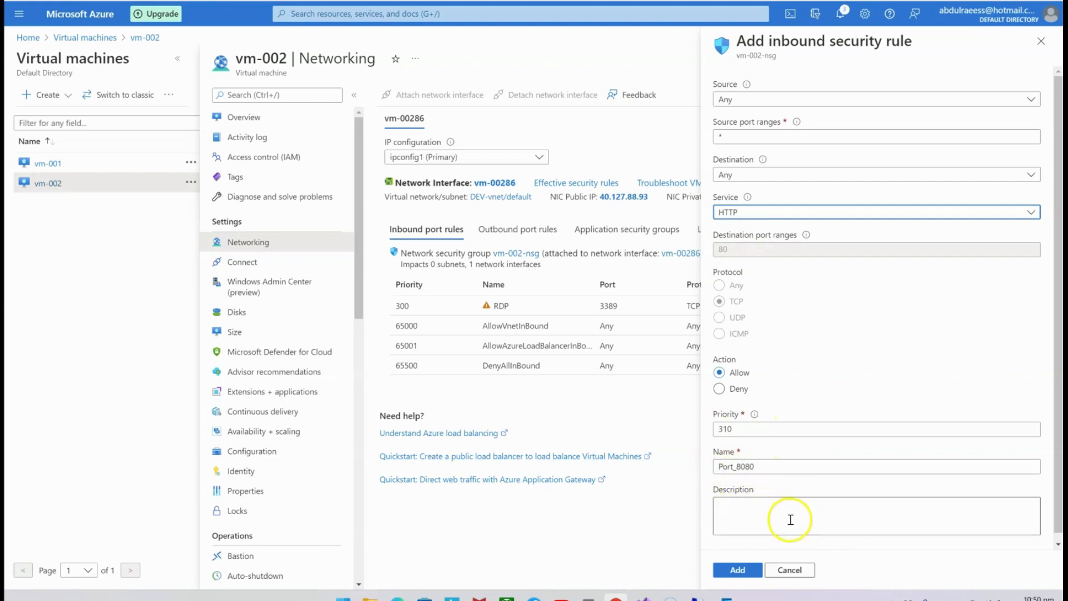
left_click(746, 570)
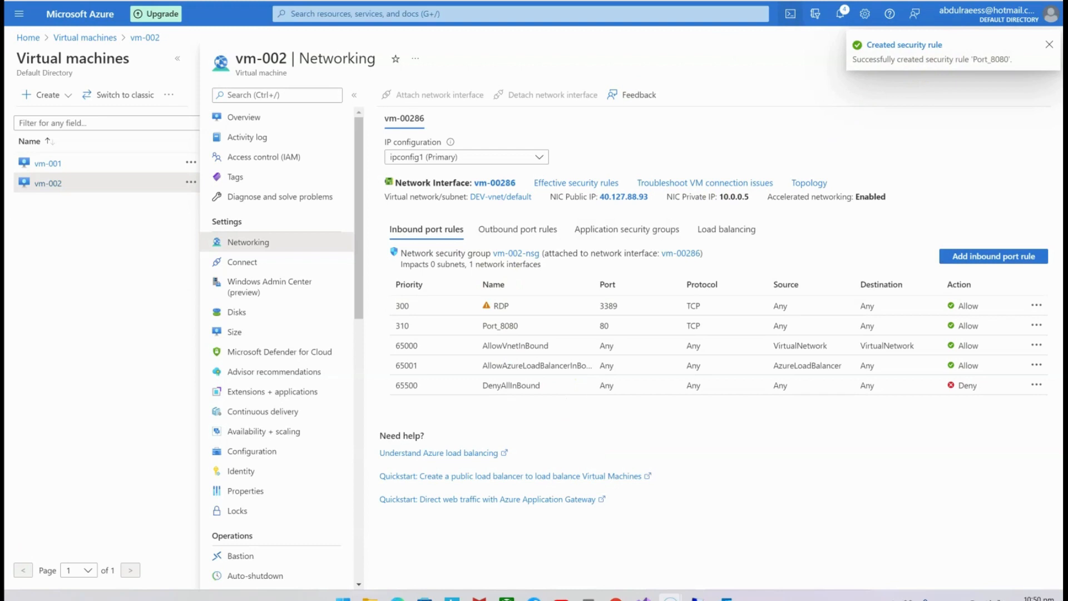
mouse_move(470, 271)
left_mouse_down()
mouse_move(541, 344)
mouse_move(624, 337)
left_mouse_up()
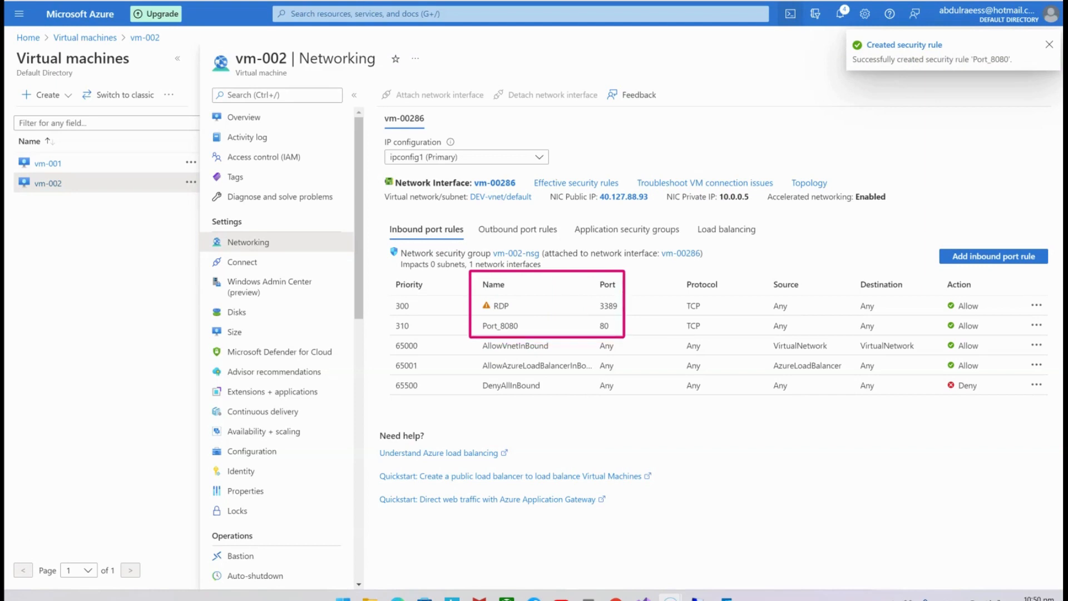
key("Escape")
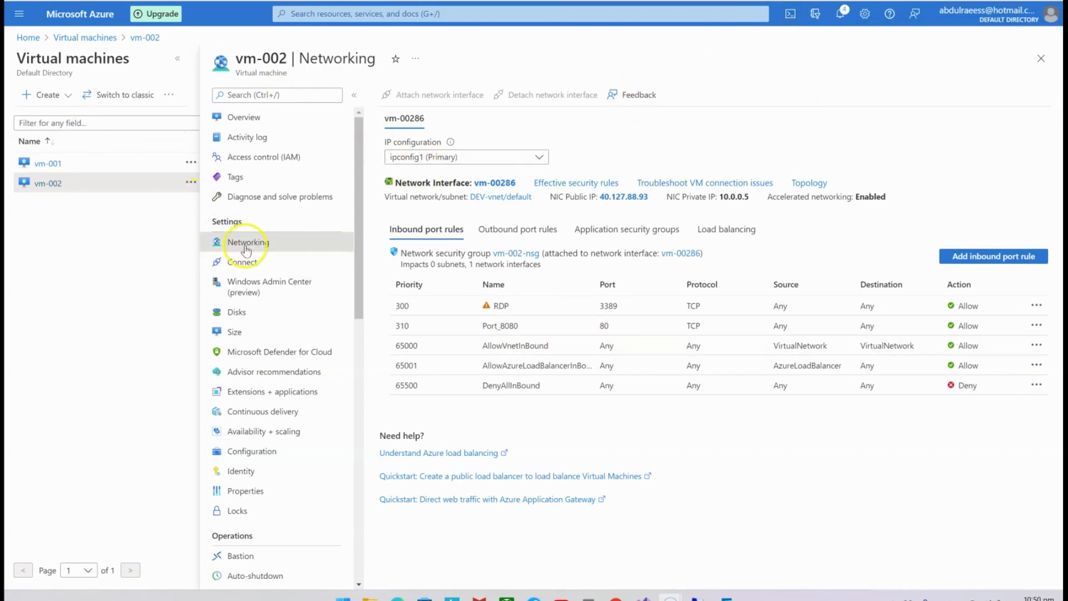
- Look over the overviews of vm-002 and vm-001 and vm-001's inbound port rules, returning to vm-001's overview
left_click(238, 117)
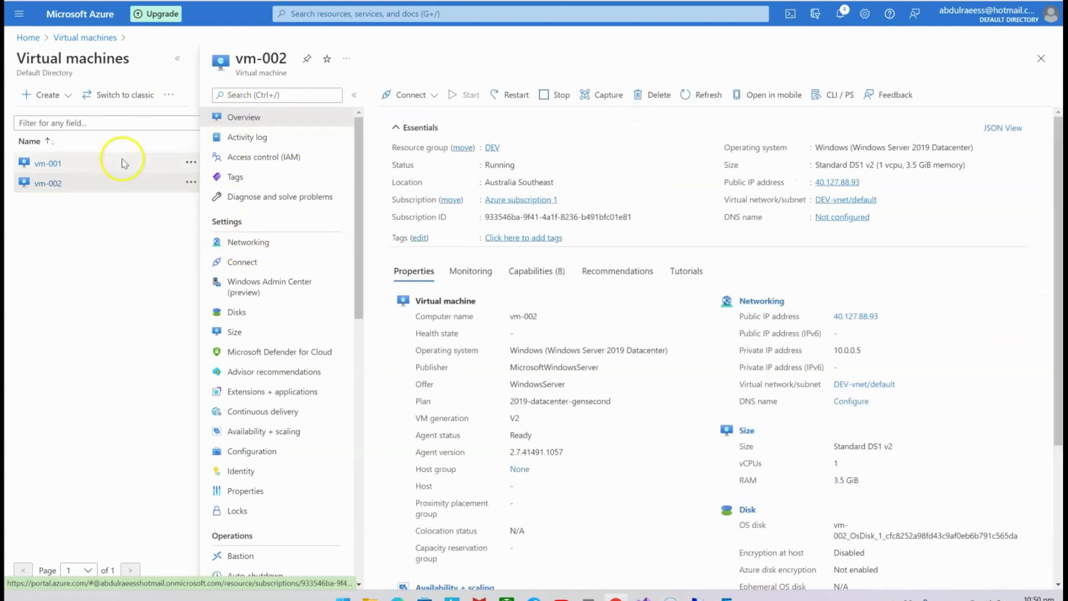
left_click(48, 163)
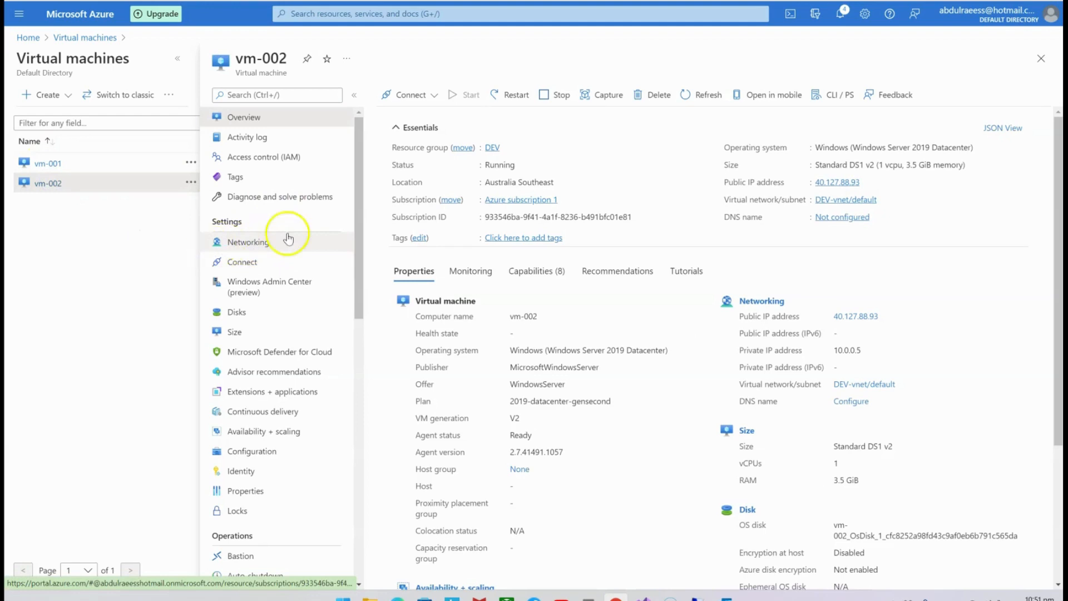
left_click(262, 242)
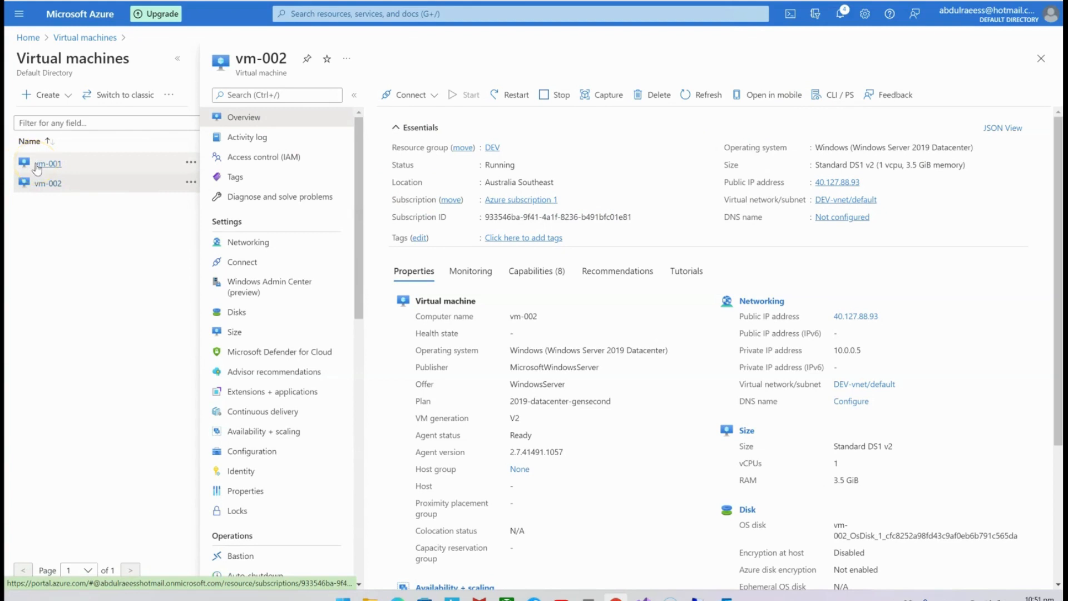
left_click(52, 196)
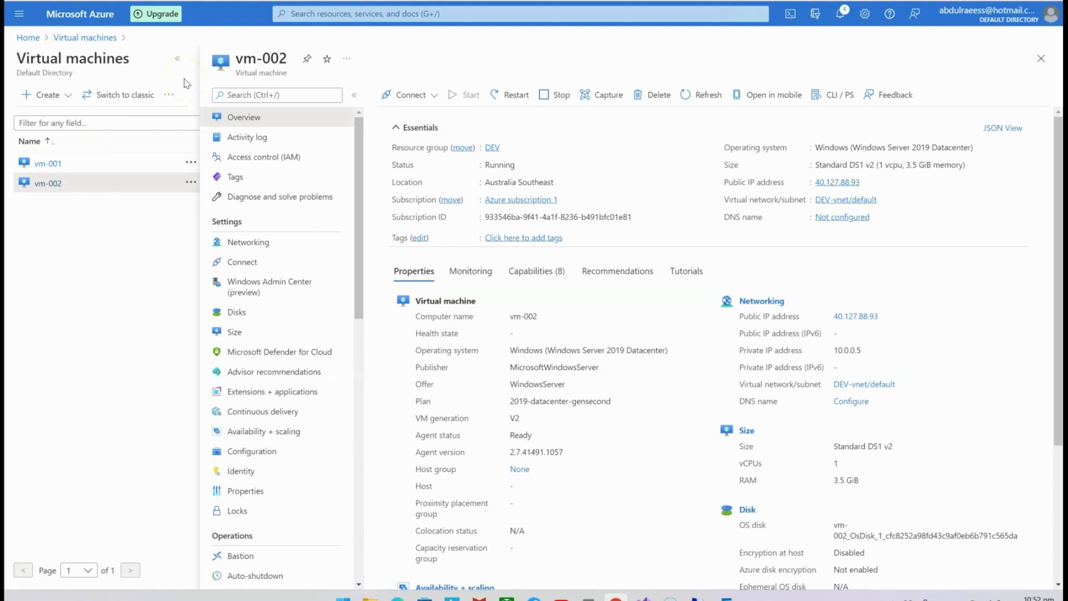
left_click(51, 165)
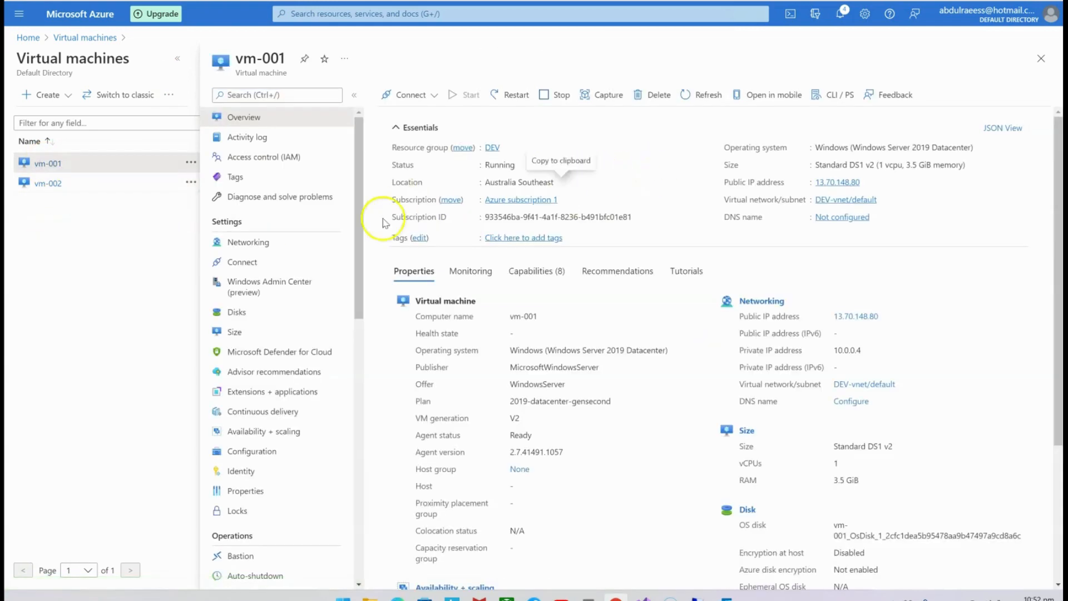
scroll(824, 269, "down", 4)
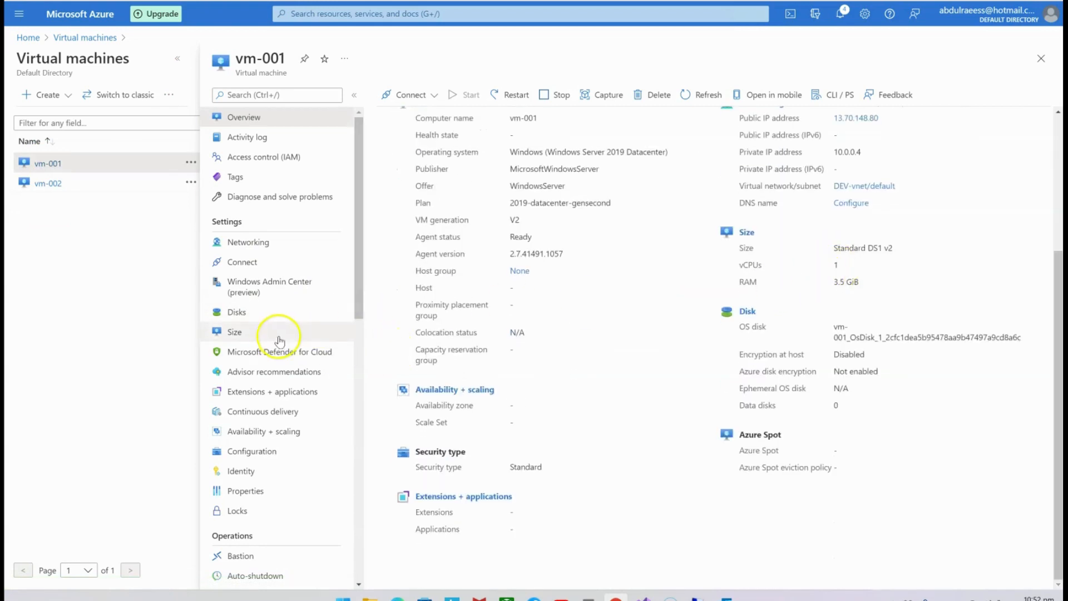
left_click(248, 263)
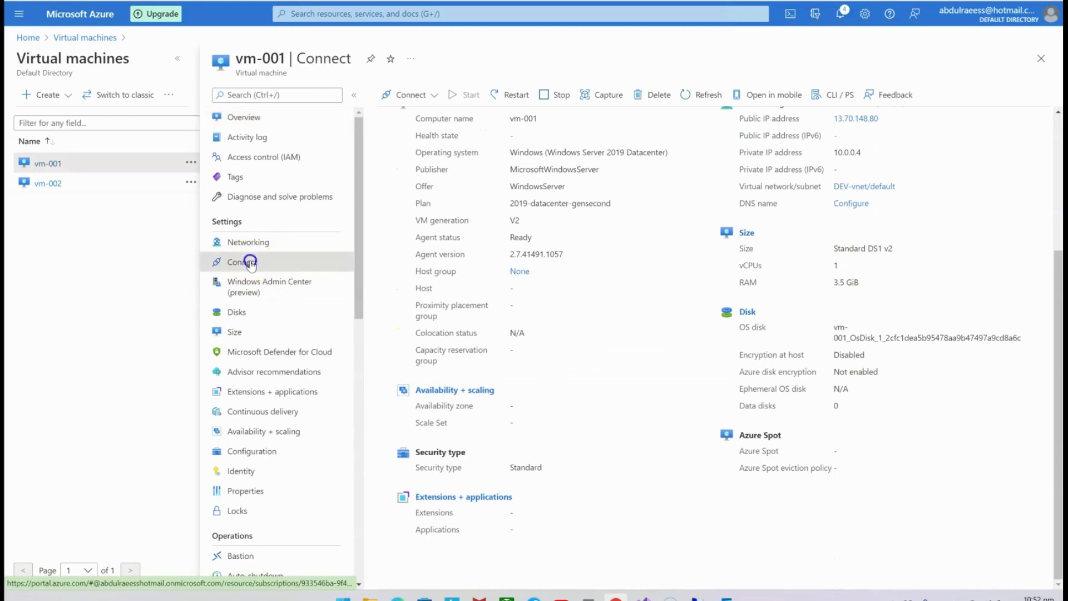
left_click(245, 242)
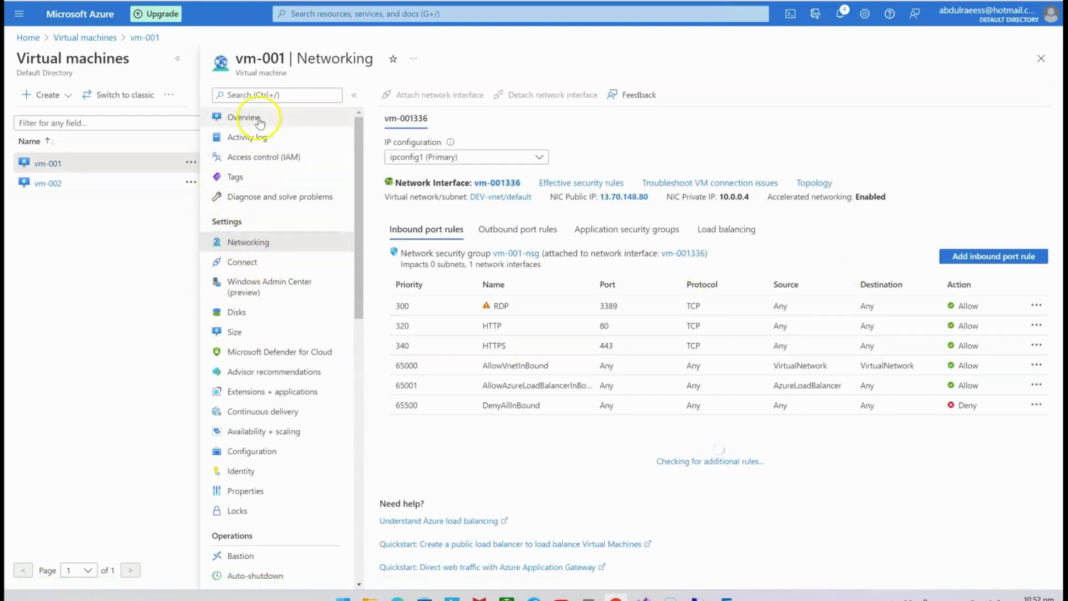
left_click(255, 116)
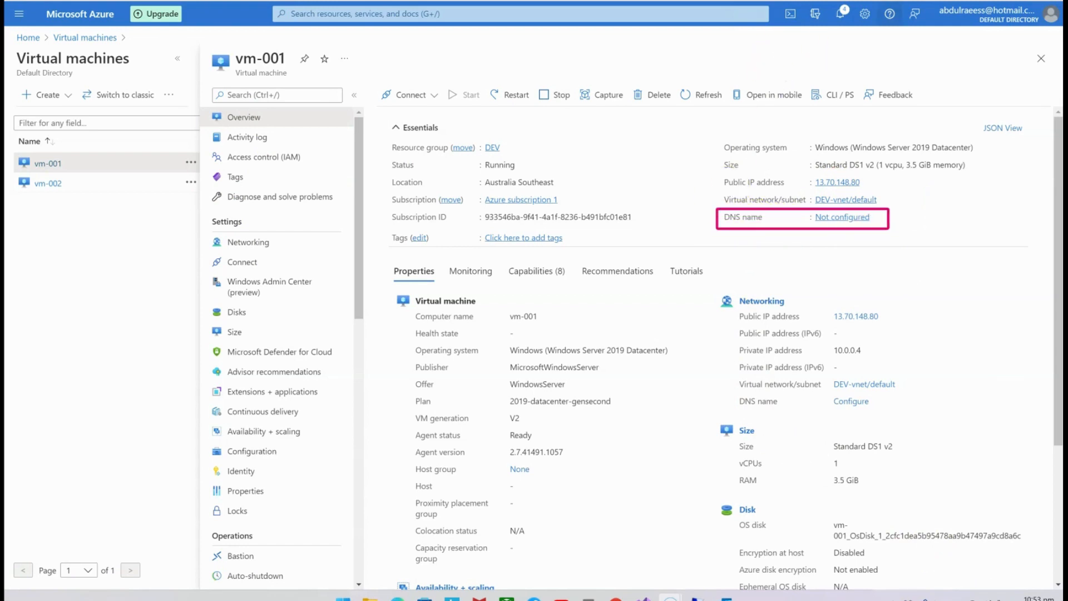
- Set the DNS name label of vm-001's public IP address to devops and save the configuration
left_click(848, 222)
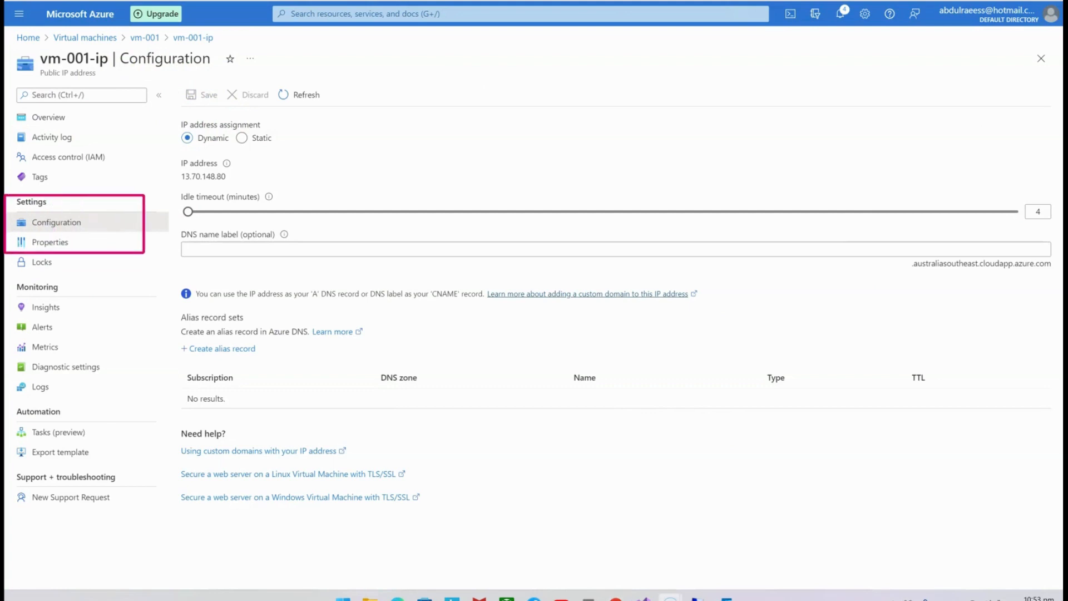
left_click(214, 251)
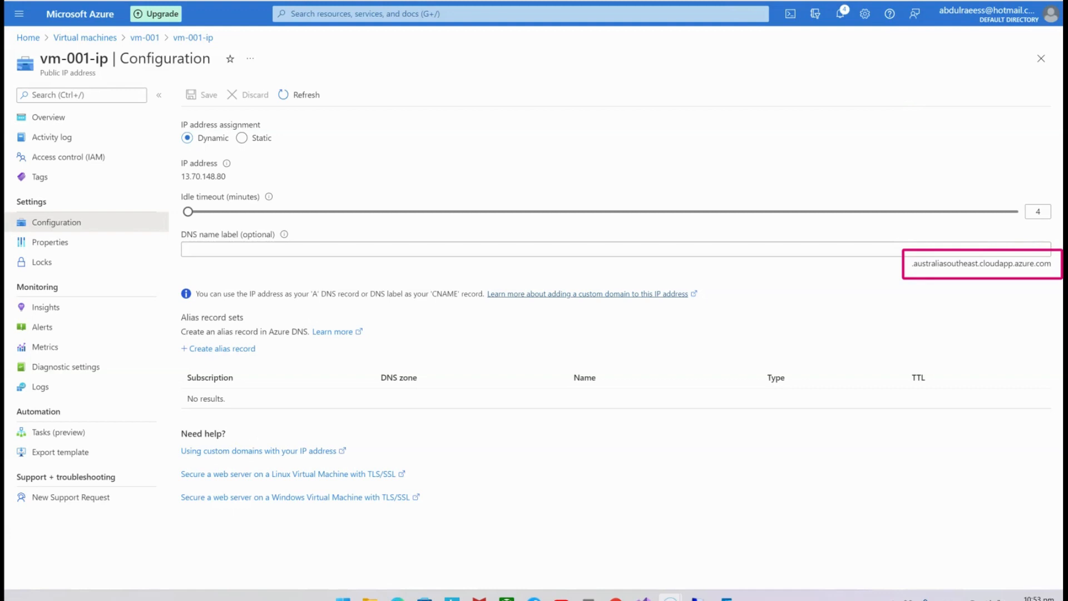
left_click(239, 250)
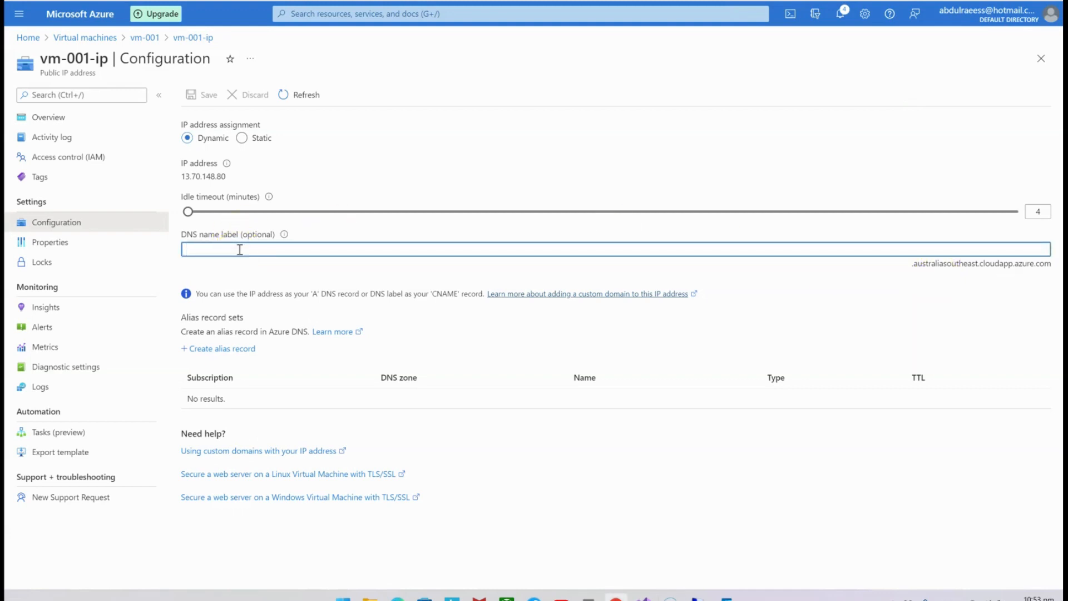
type("devops")
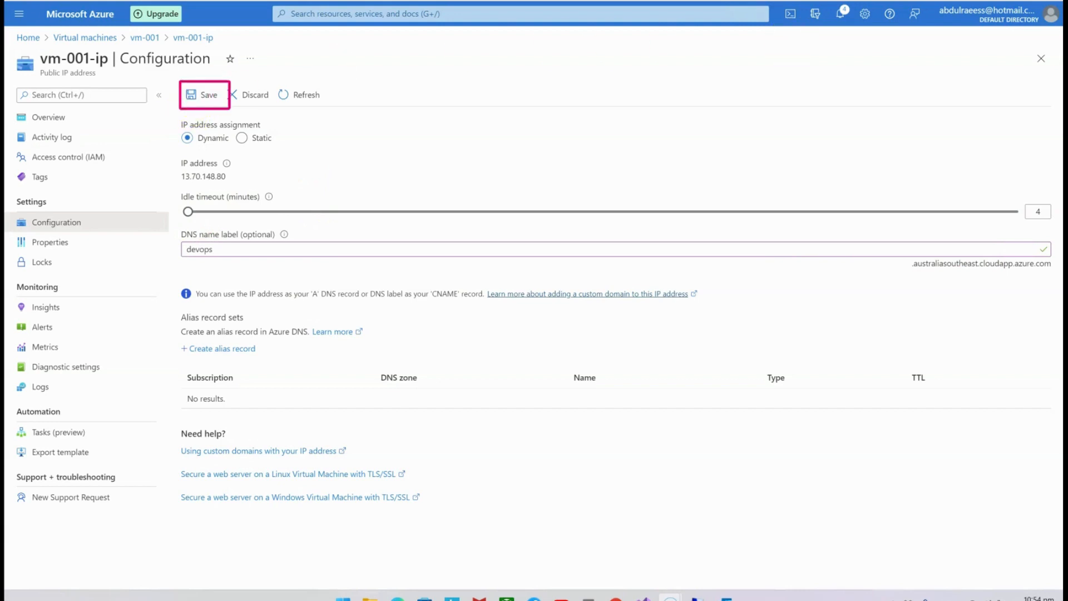
left_click(202, 99)
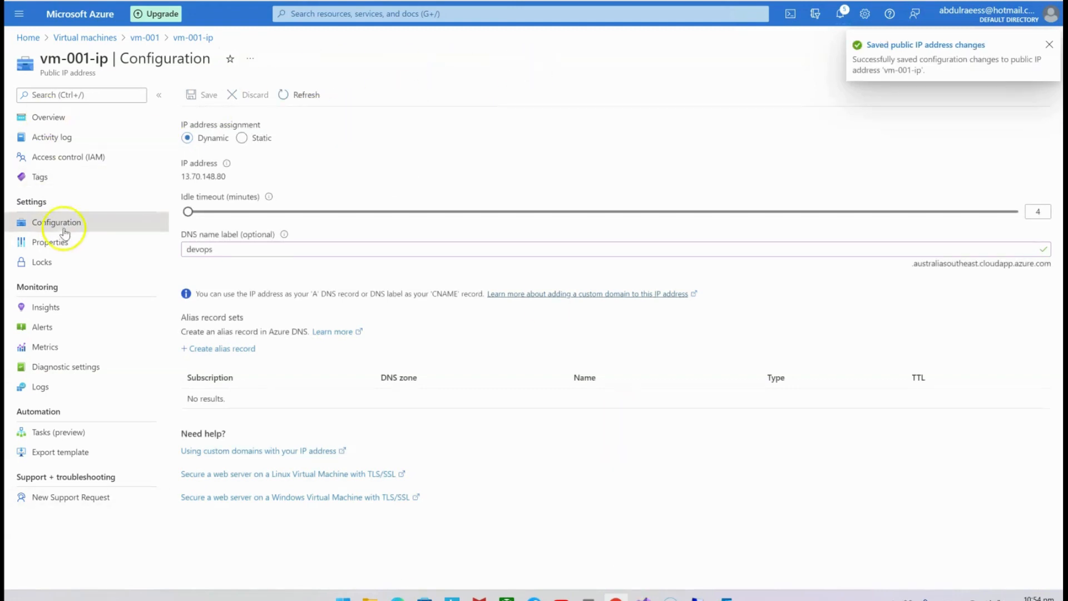
- Set the DNS name label of vm-002's public IP address to devops2 and save the configuration
left_click(146, 38)
left_click(56, 184)
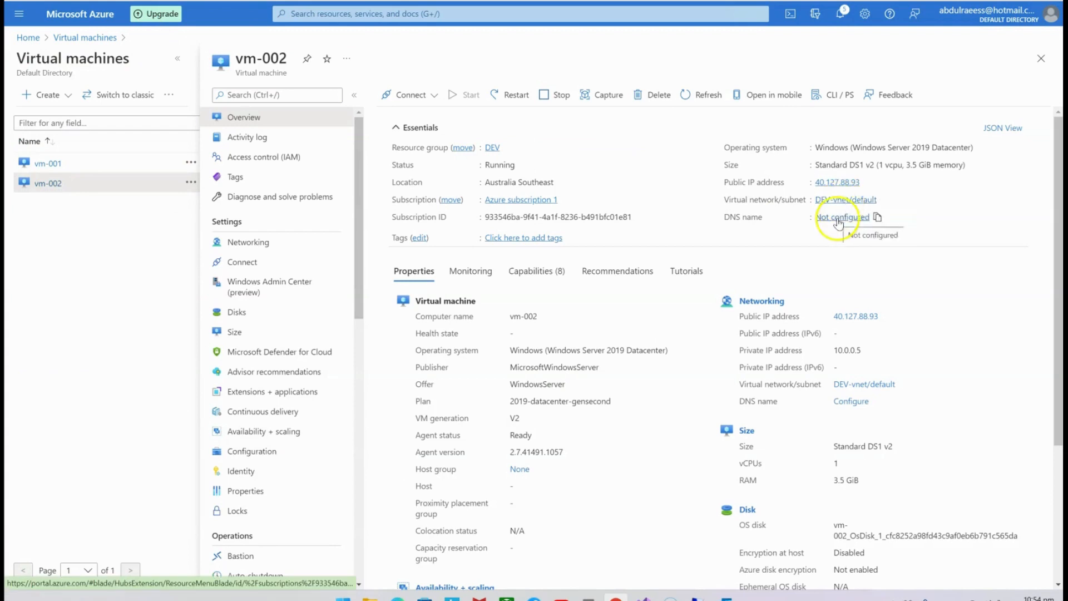
left_click(842, 217)
left_click(230, 249)
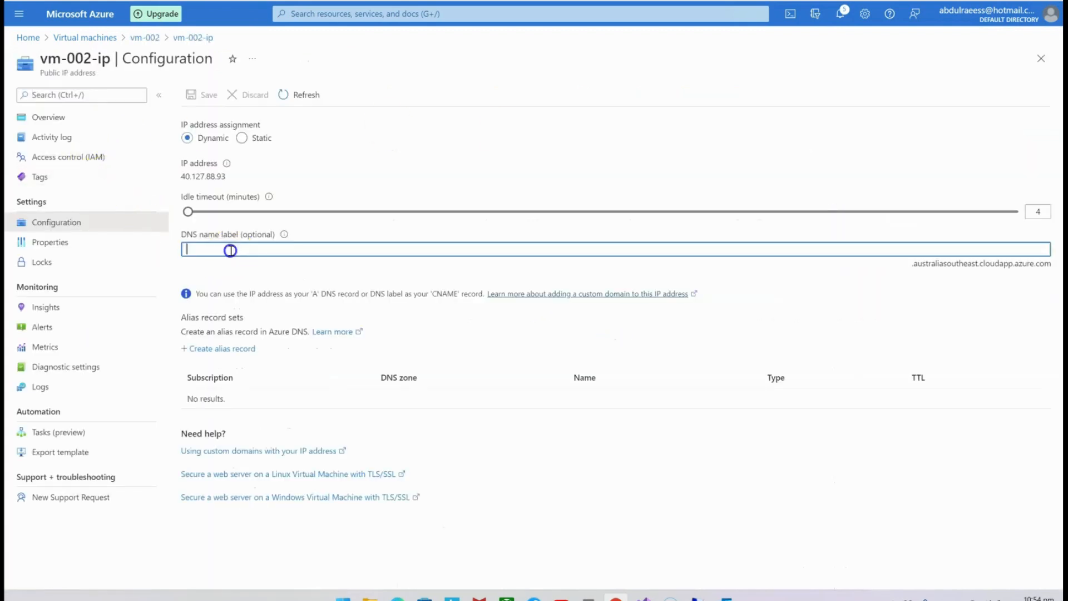
type("devops")
left_click(237, 252)
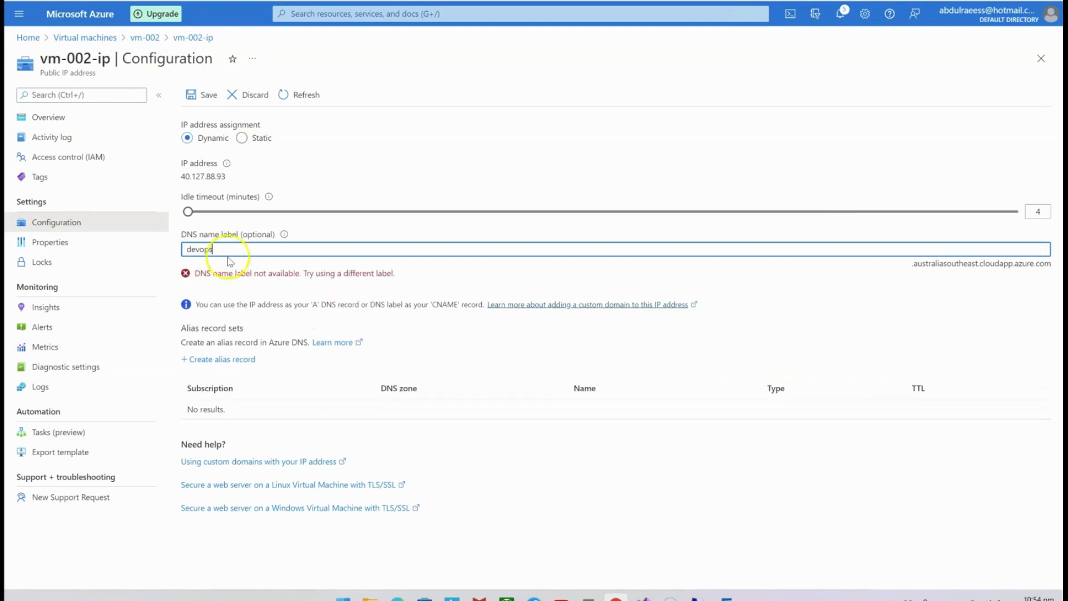
type("2")
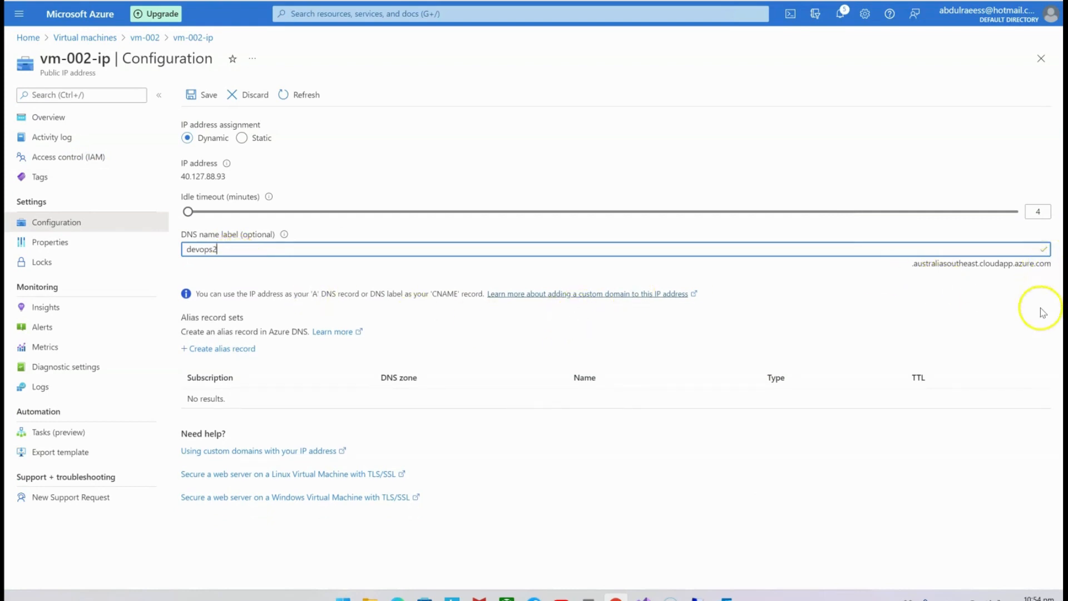
left_click(197, 97)
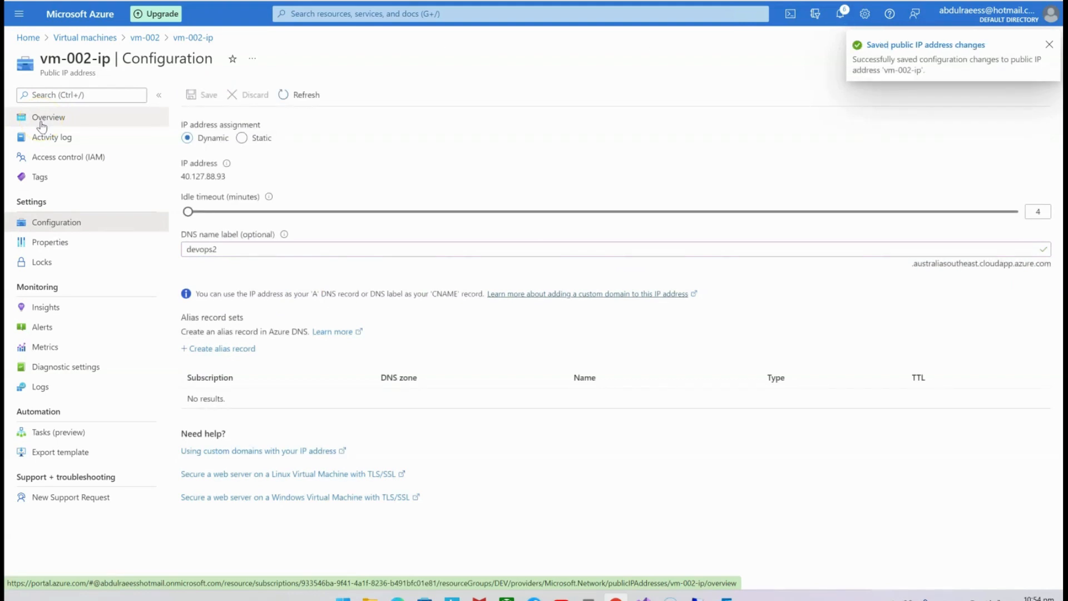
- Copy the DNS name from vm-002-ip's overview and use it to open devops.australiasoutheast.cloudapp.azure.com in a new browser tab
left_click(41, 126)
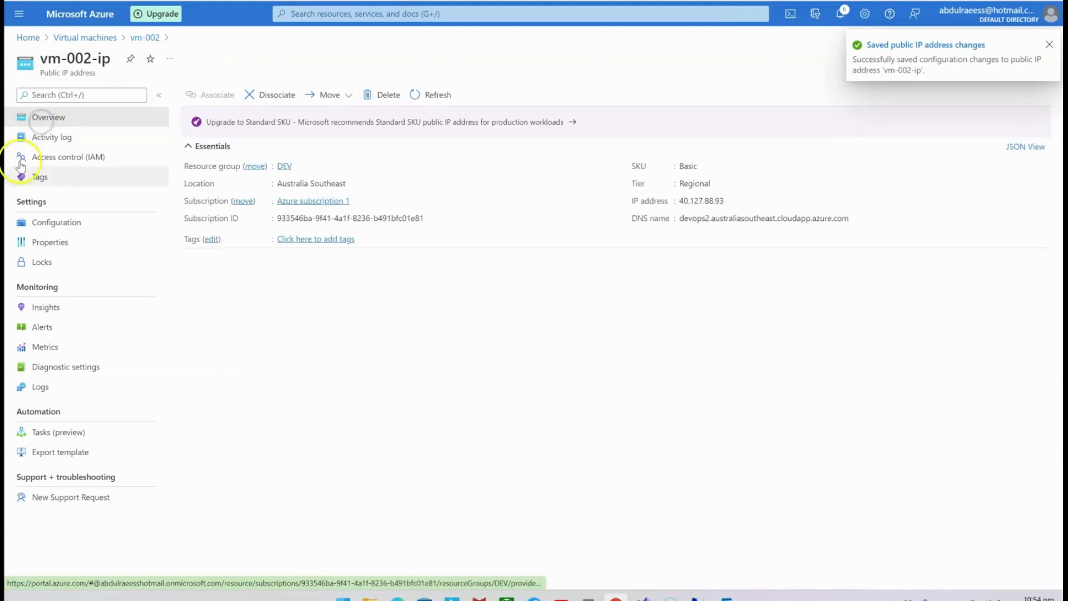
left_click(61, 126)
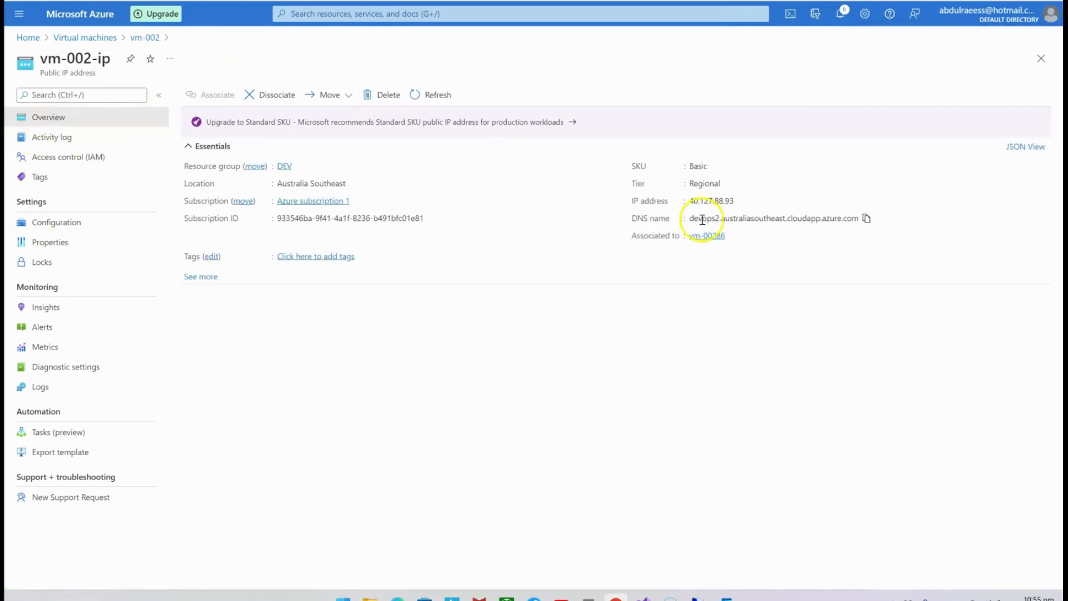
left_click(867, 219)
key("ctrl+t")
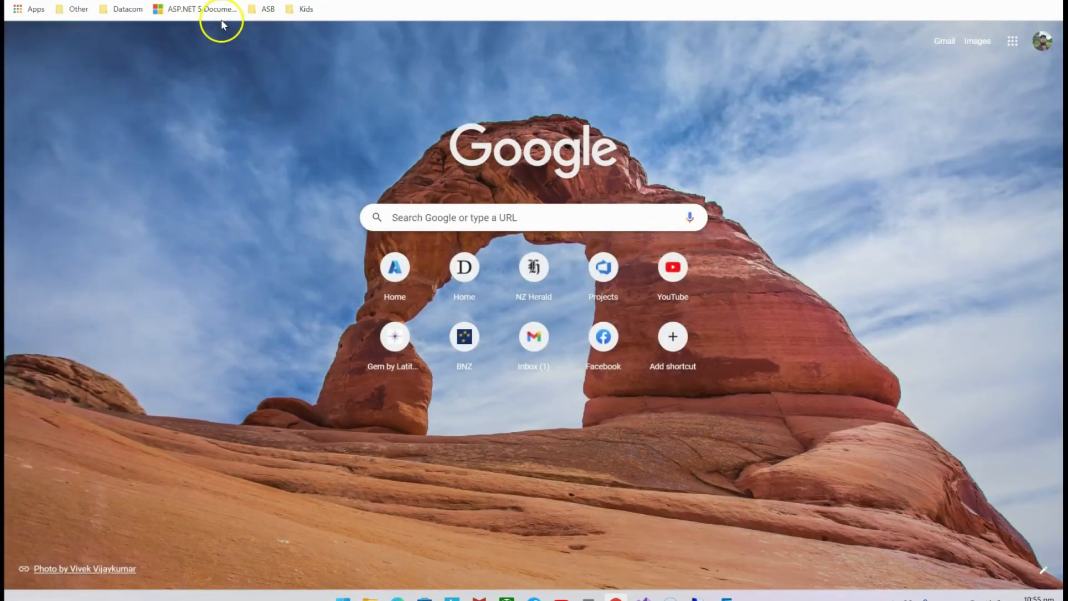
key("ctrl+v")
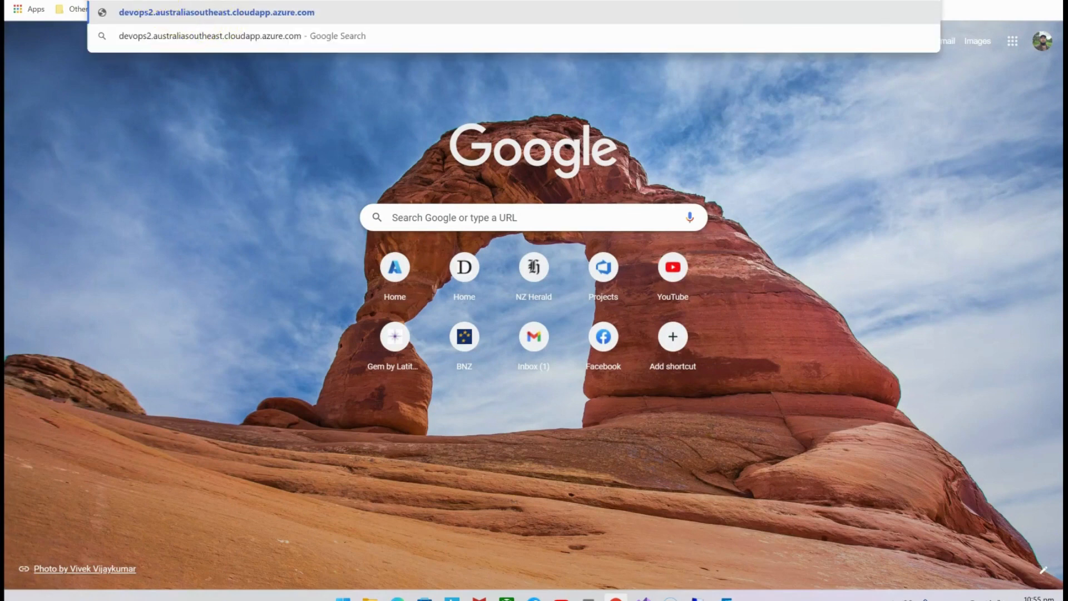
key("BackSpace")
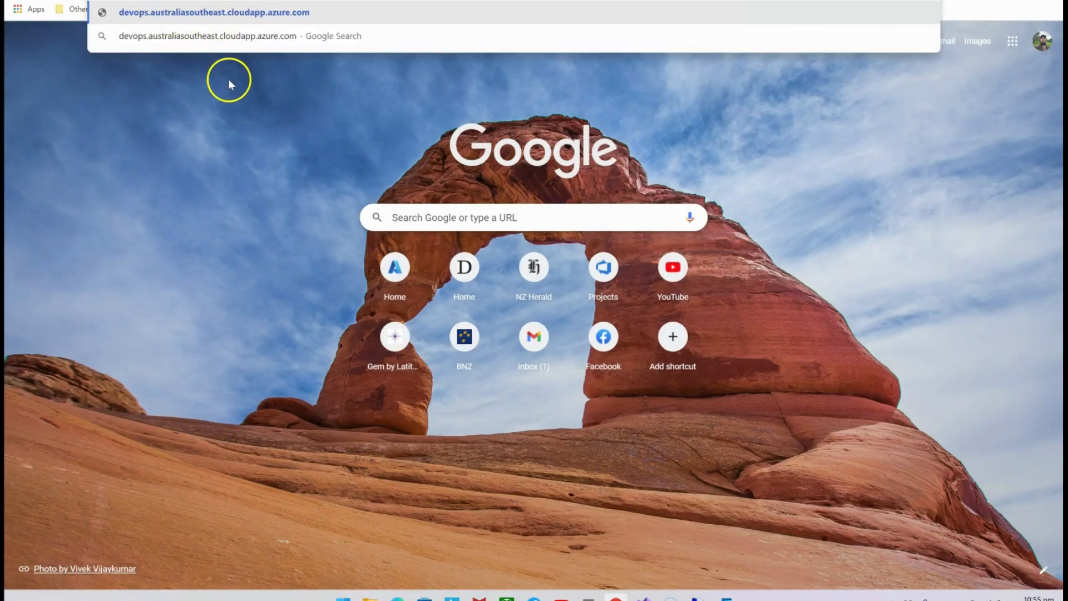
key("Return")
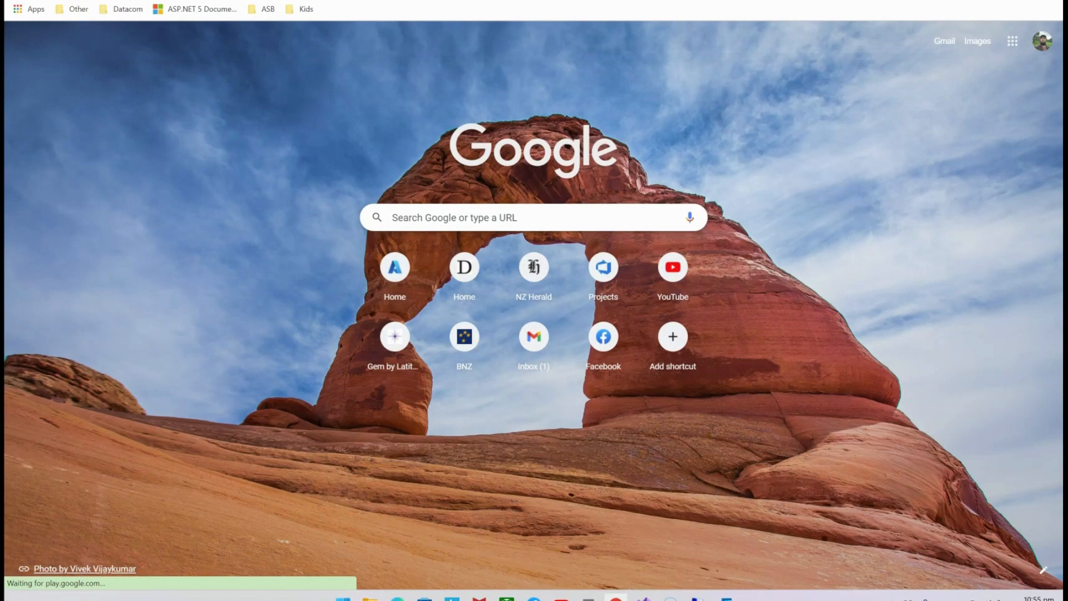
- Open the site at devops2.australiasoutheast.cloudapp.azure.com in another new browser tab
key("ctrl+t")
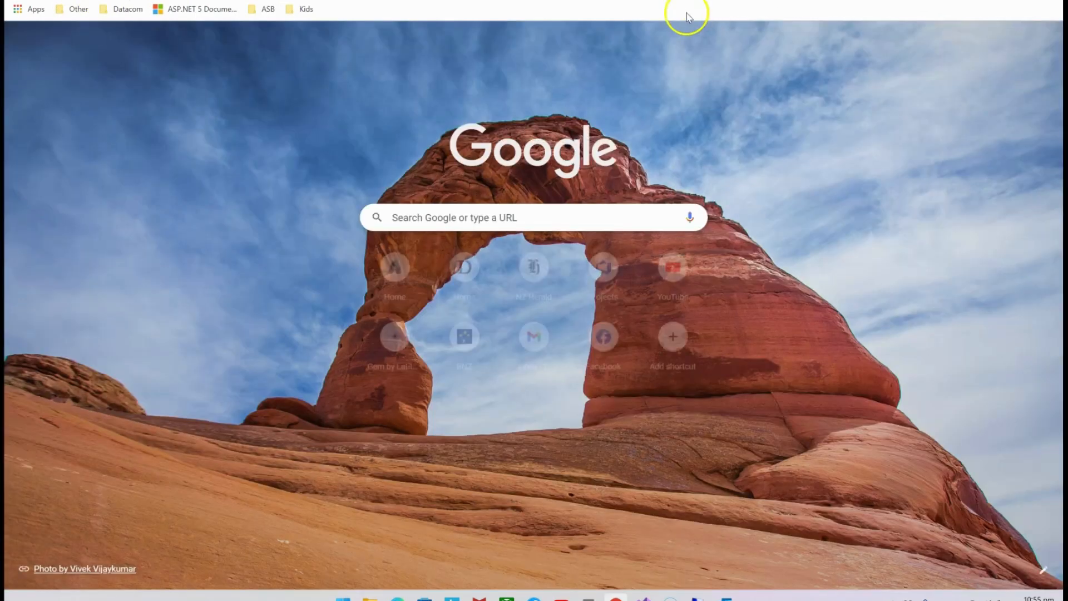
key("ctrl+v")
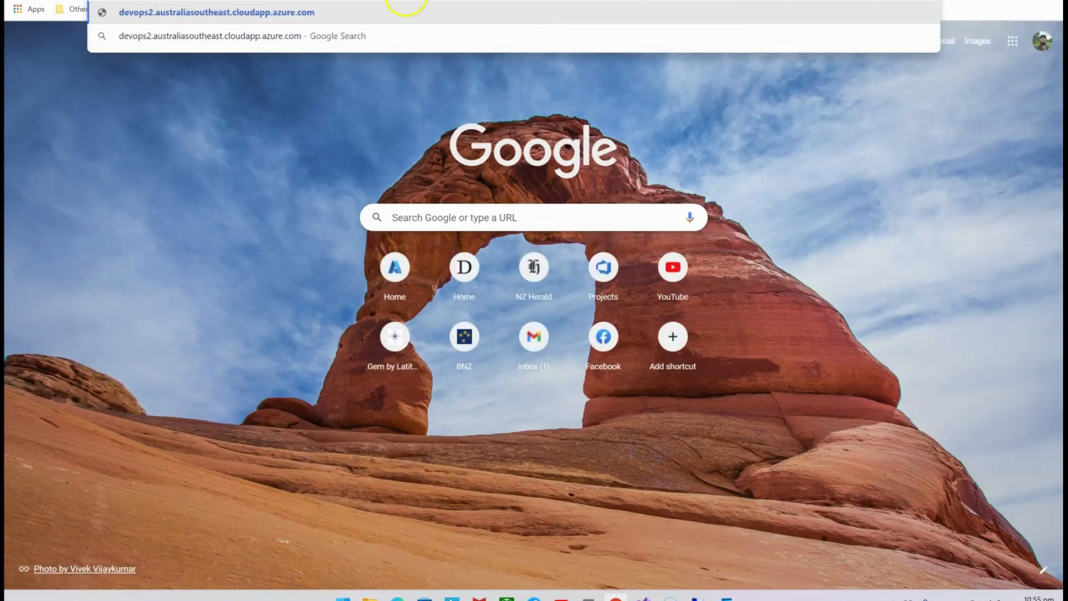
key("Return")
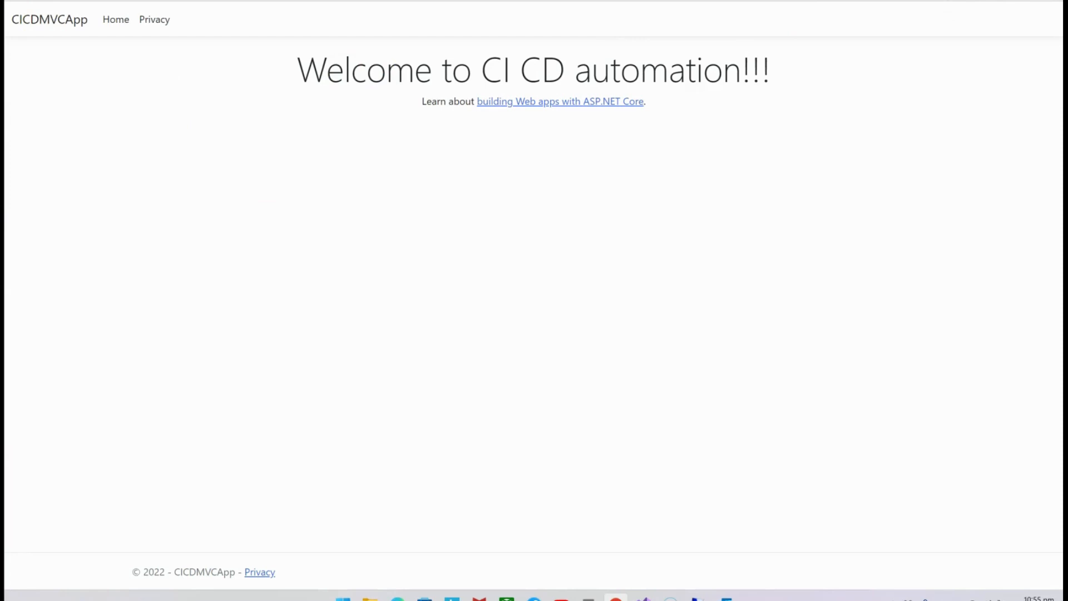
left_click(670, 599)
key("alt+Tab")
key("alt+Tab")
left_click_drag(161, 4, 355, 1)
key("Escape")
left_click(402, 45)
left_click_drag(256, 82, 806, 69)
left_click(795, 76)
- Switch to Visual Studio and close its start window and the What's New page
left_click(644, 597)
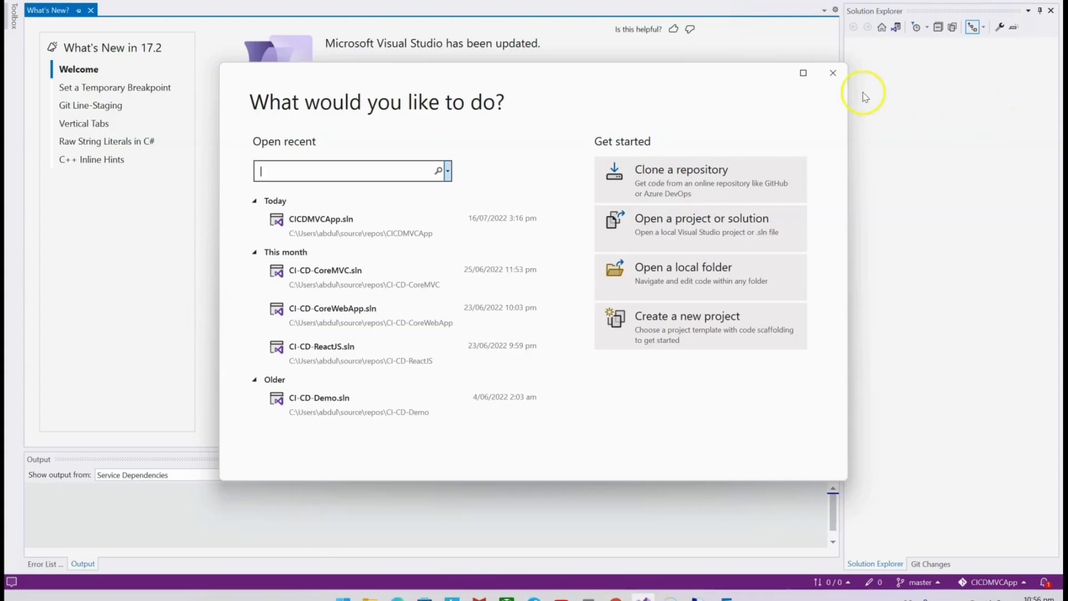
left_click(836, 79)
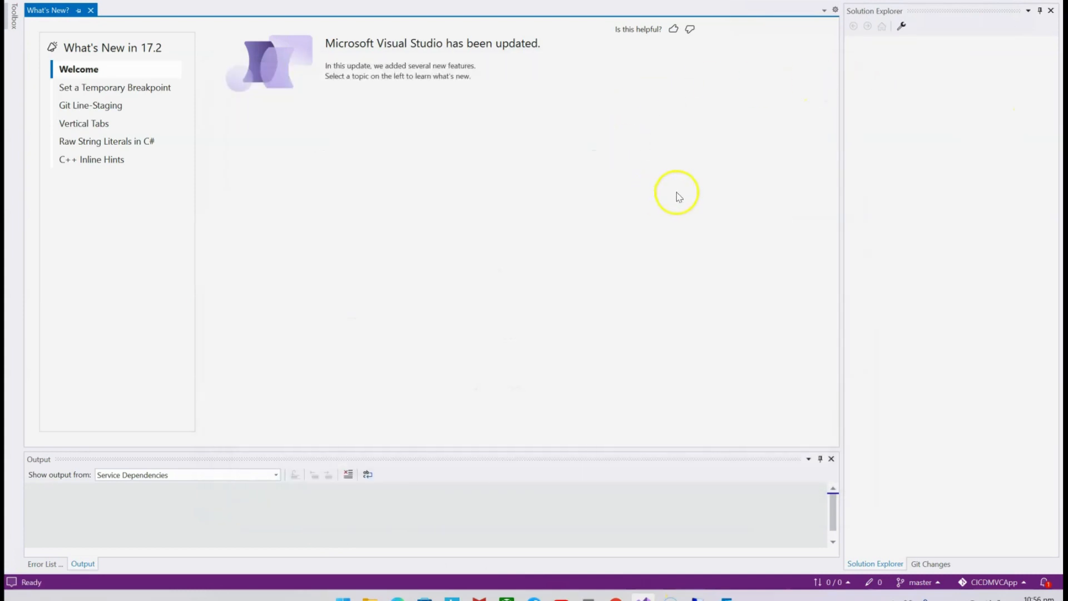
left_click(91, 11)
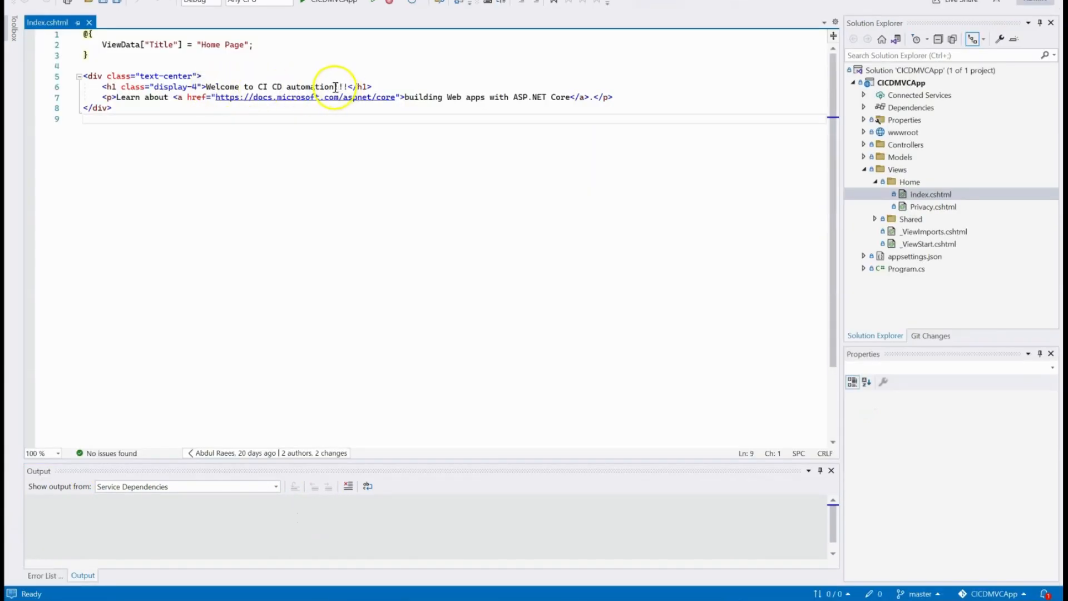
- Insert "- Deploy to VMs and AppSvc Web App" before the exclamation marks in the Index.cshtml heading and save the file
left_click(334, 88)
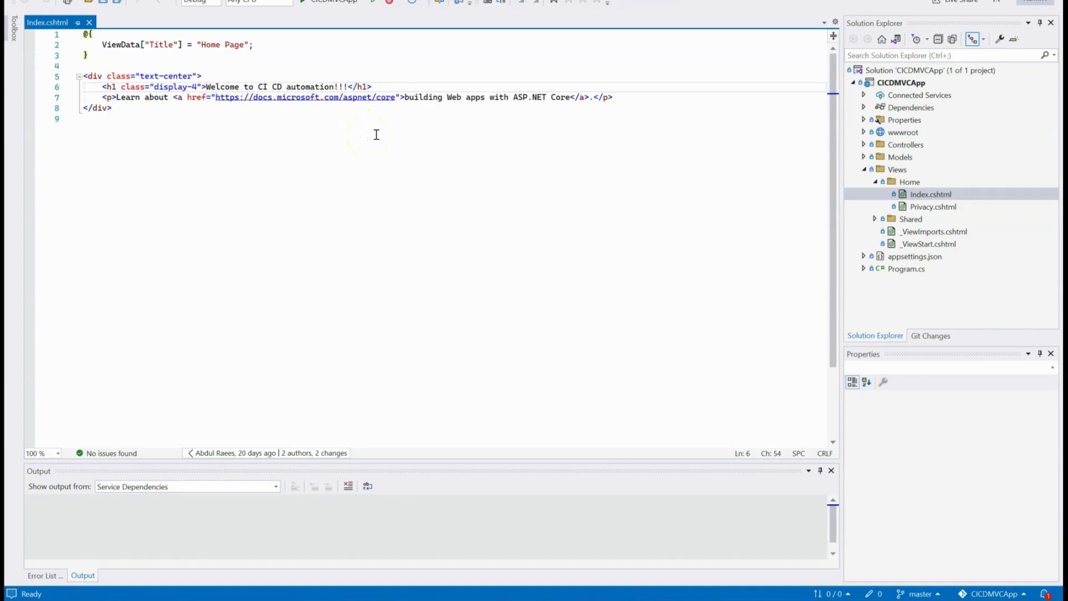
type("- Deploy ")
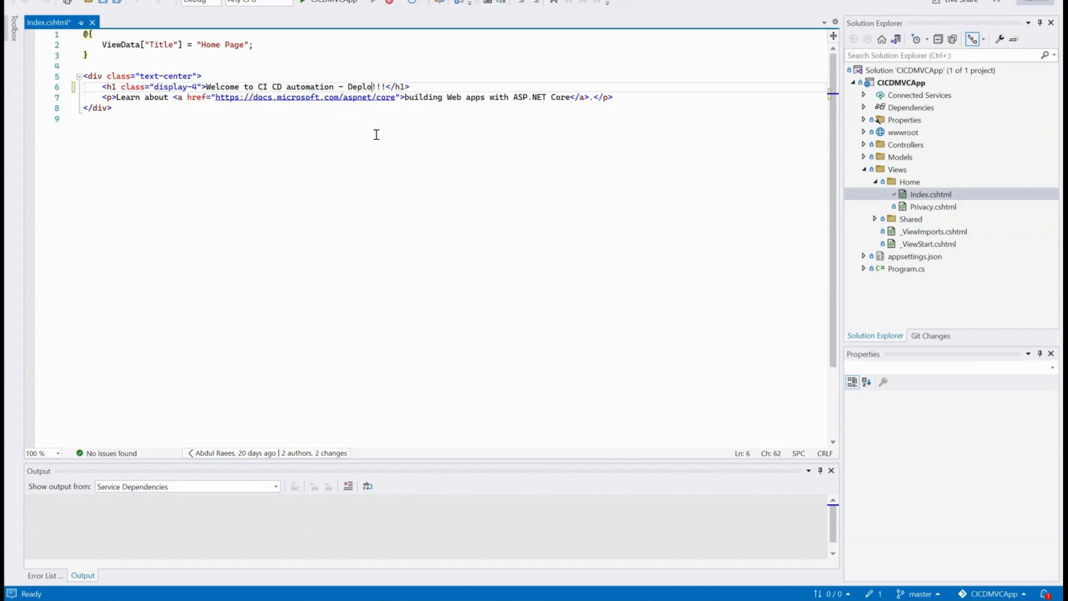
type("to ")
type("VMs and ")
type("AppSv")
type("c We")
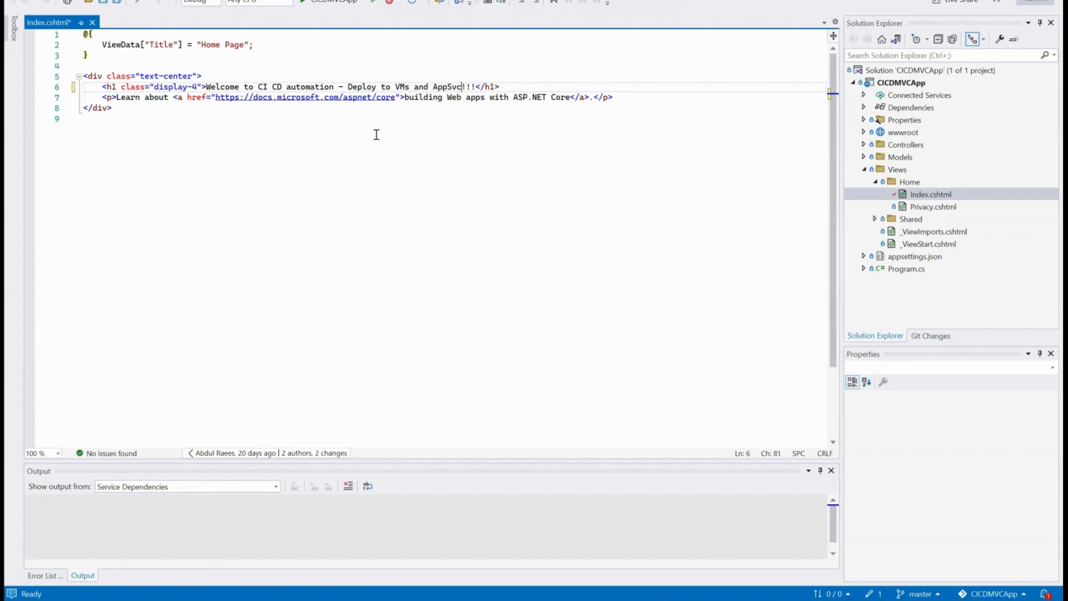
type("b App")
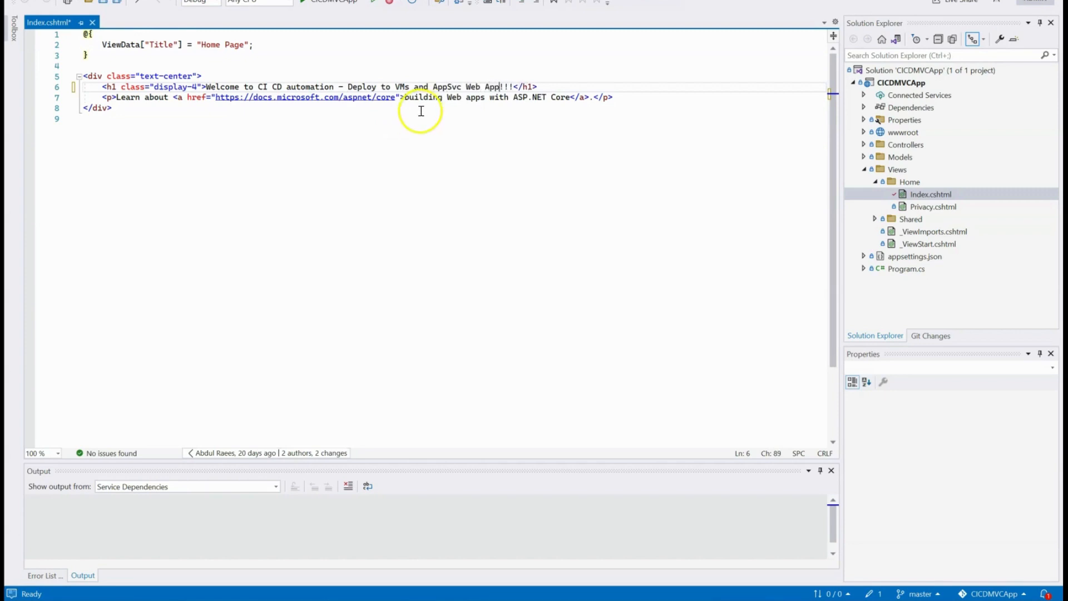
left_click(120, 2)
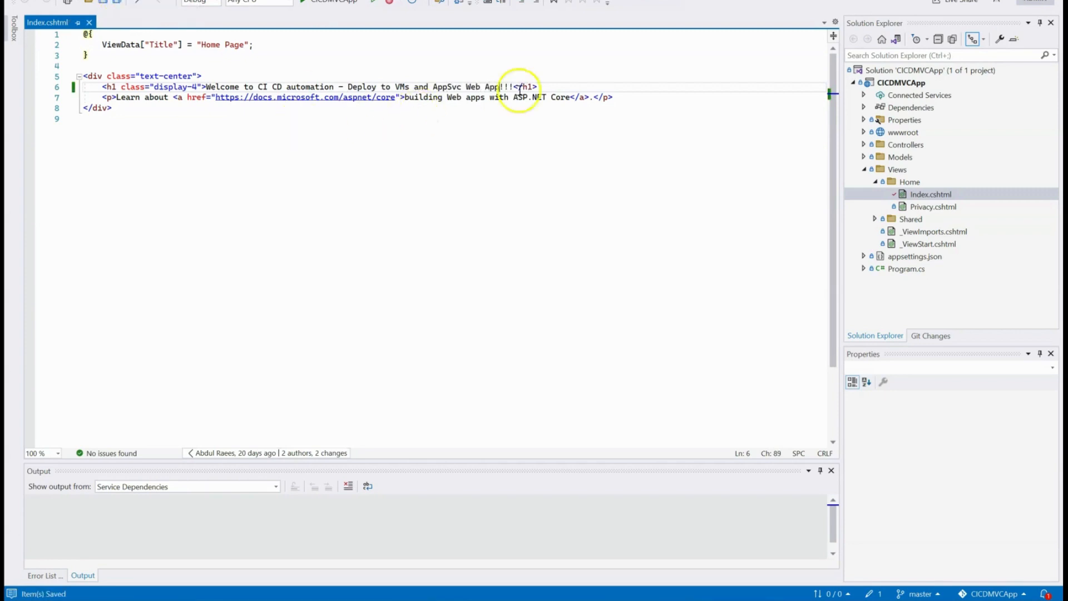
- Commit all changes on master with the message "New msg for vms" and push them
left_click(871, 73)
right_click(872, 76)
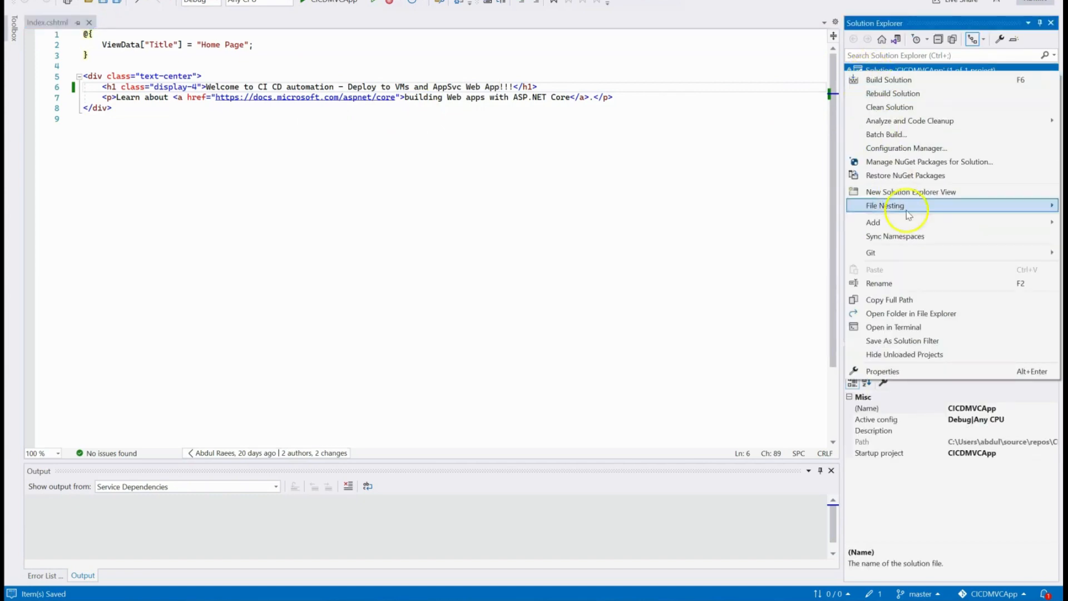
left_click(788, 256)
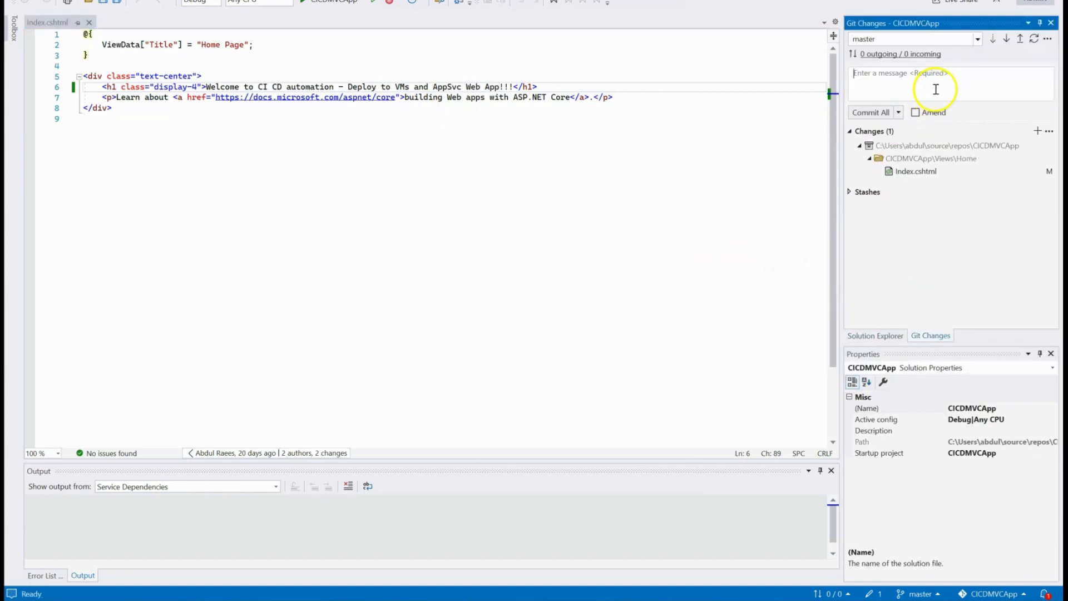
type("New msg f")
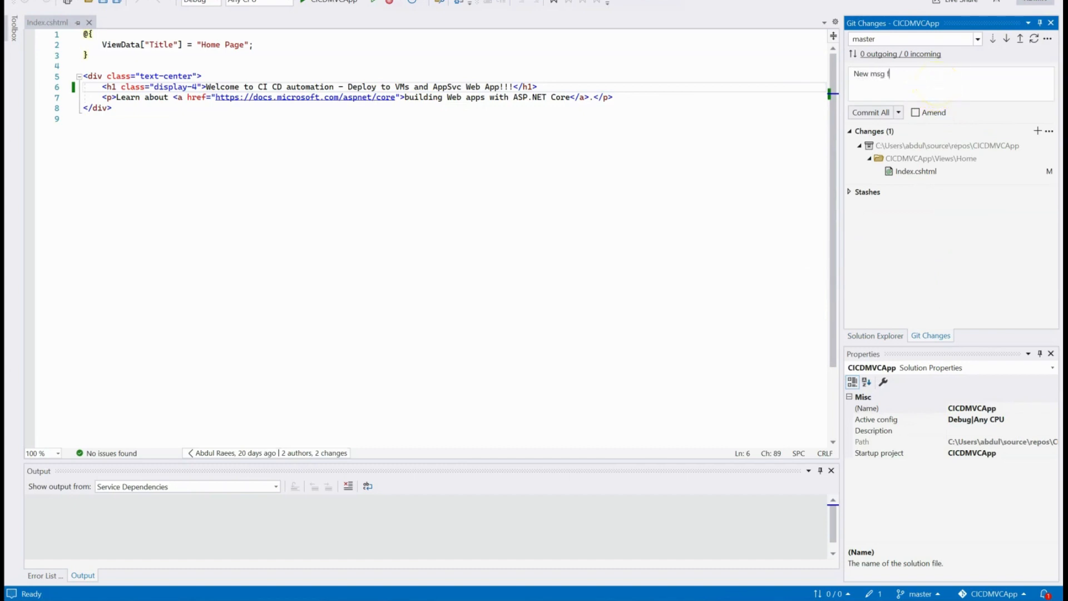
type("or vms")
left_click(898, 112)
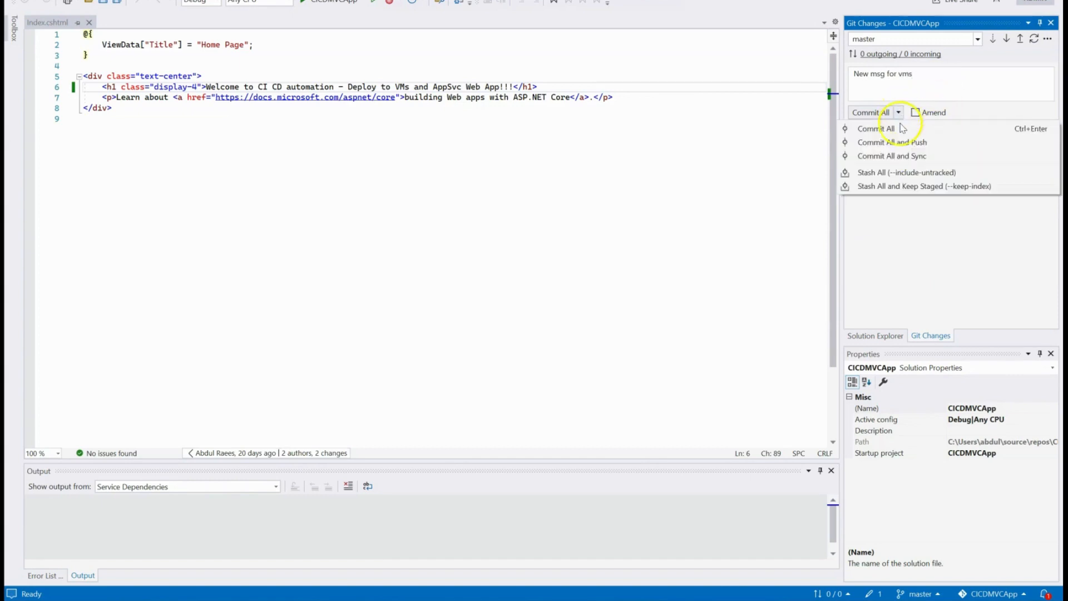
left_click(901, 143)
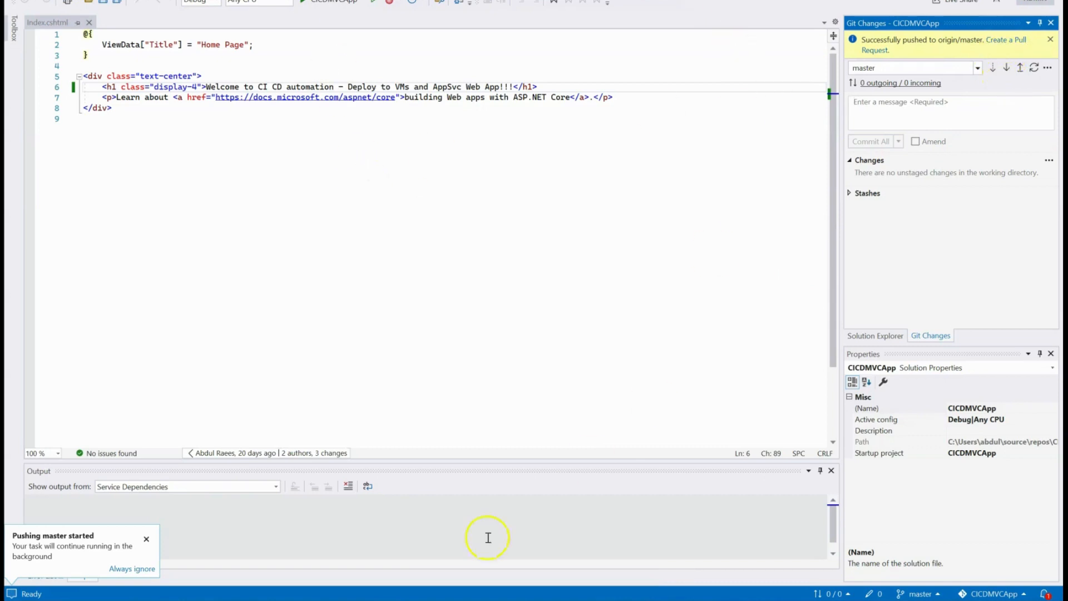
- Switch to Azure DevOps in the browser and check the App Service and VM deployment stages of Release-6
left_click(617, 597)
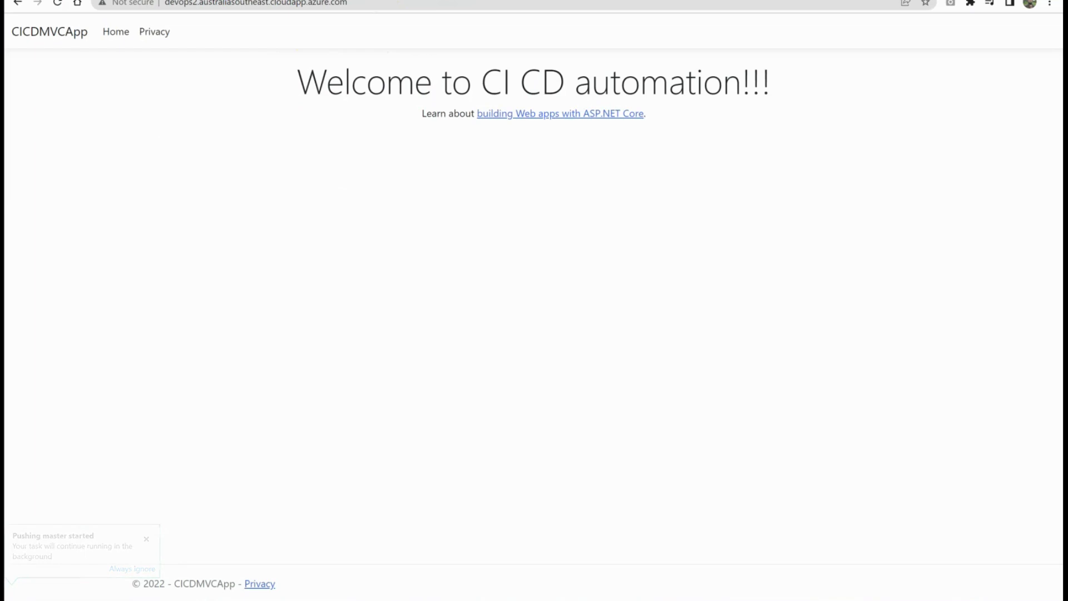
left_click(535, 0)
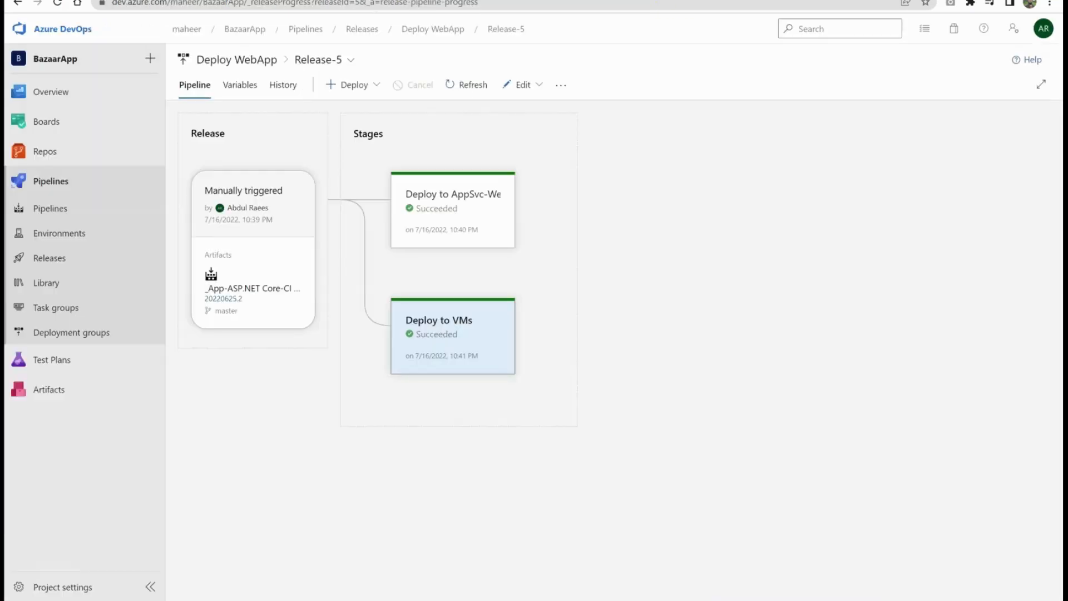
left_click(45, 217)
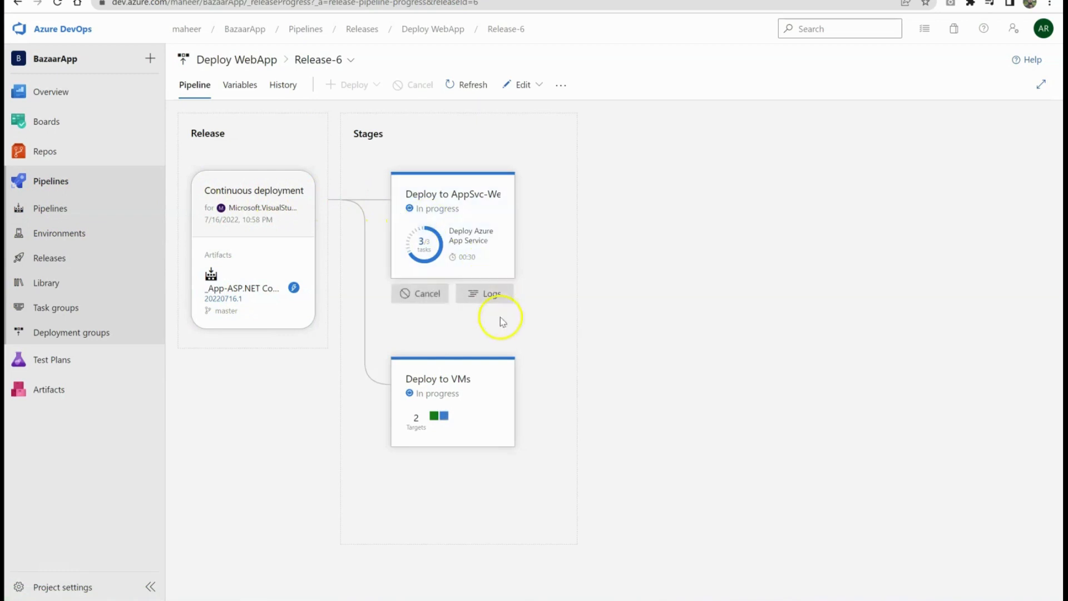
mouse_move(445, 211)
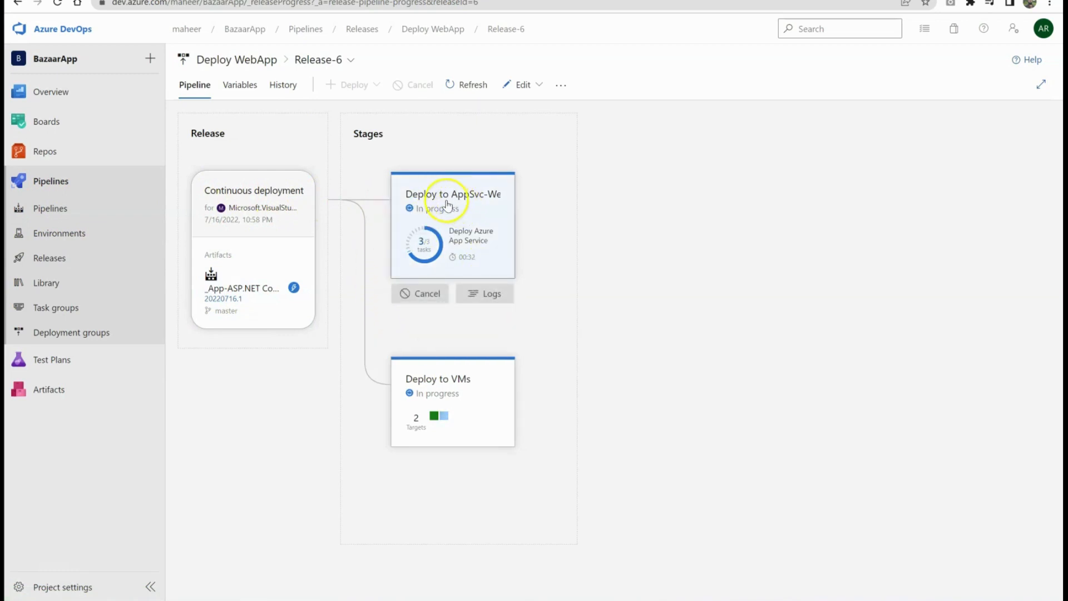
mouse_move(423, 396)
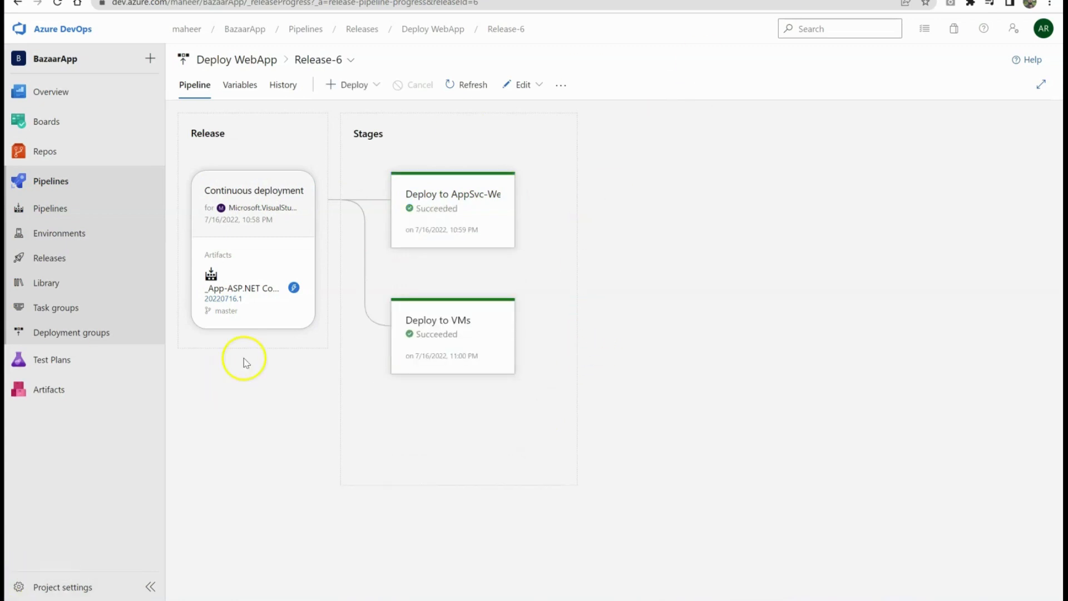
mouse_move(395, 371)
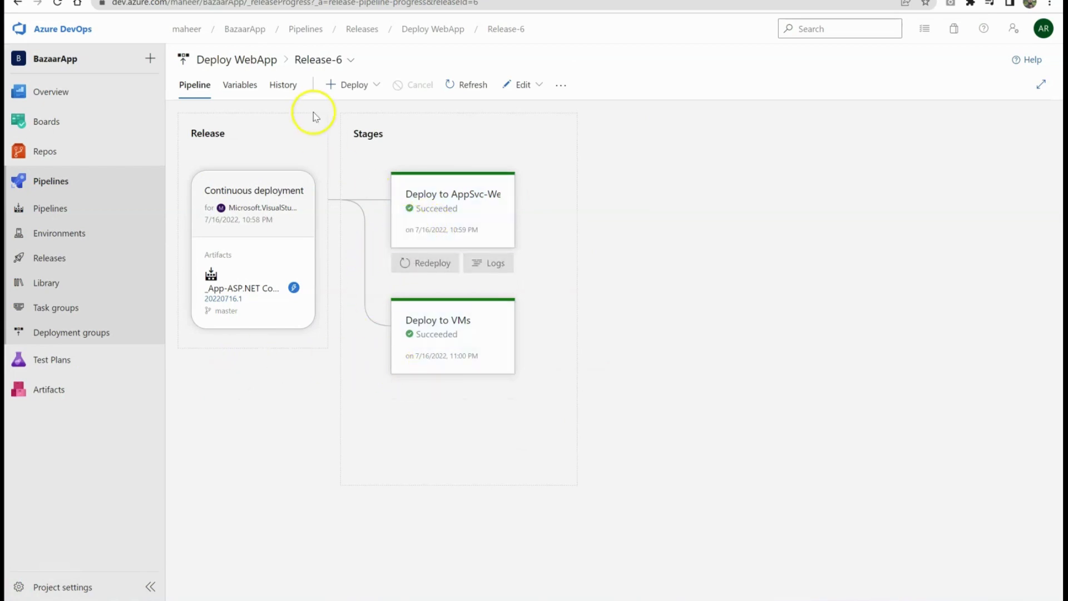
- Open the ci-cddemo App Service's site from its Azure portal overview and check the home page heading's wording
mouse_move(498, 208)
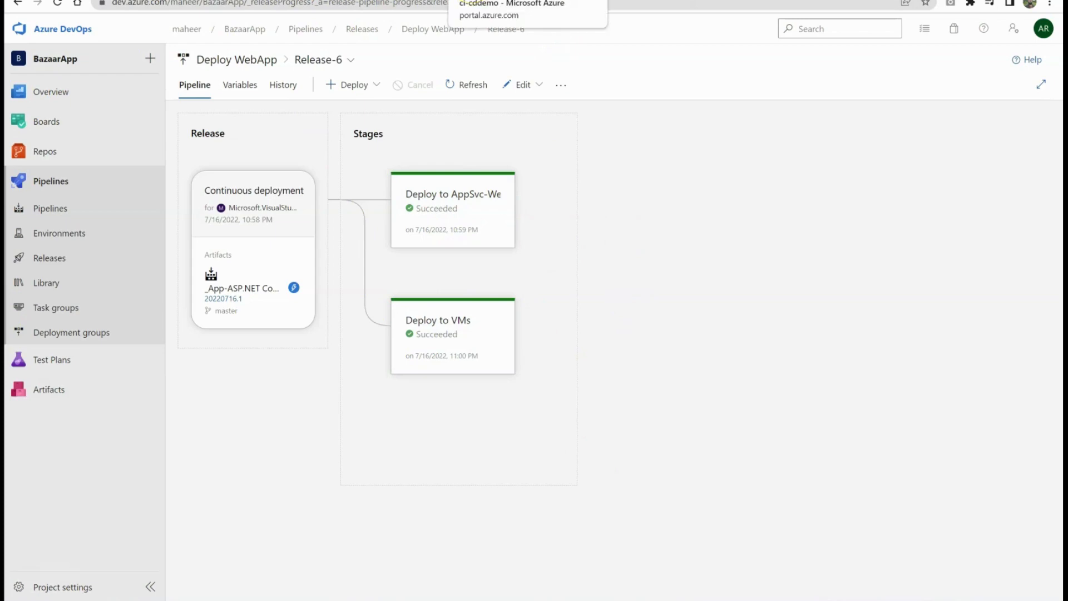
left_click(490, 1)
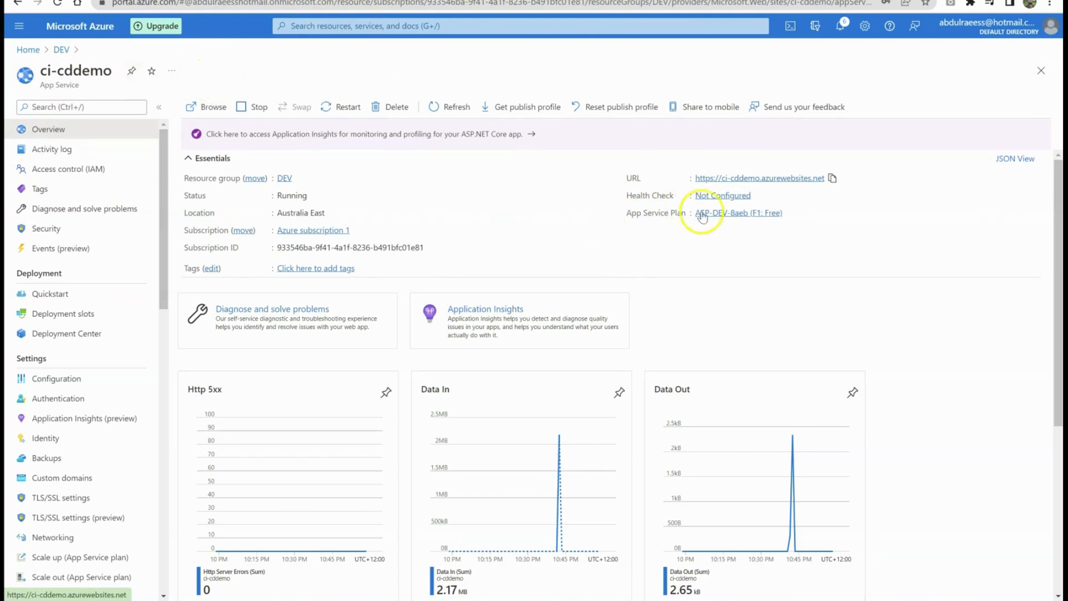
left_click(808, 179)
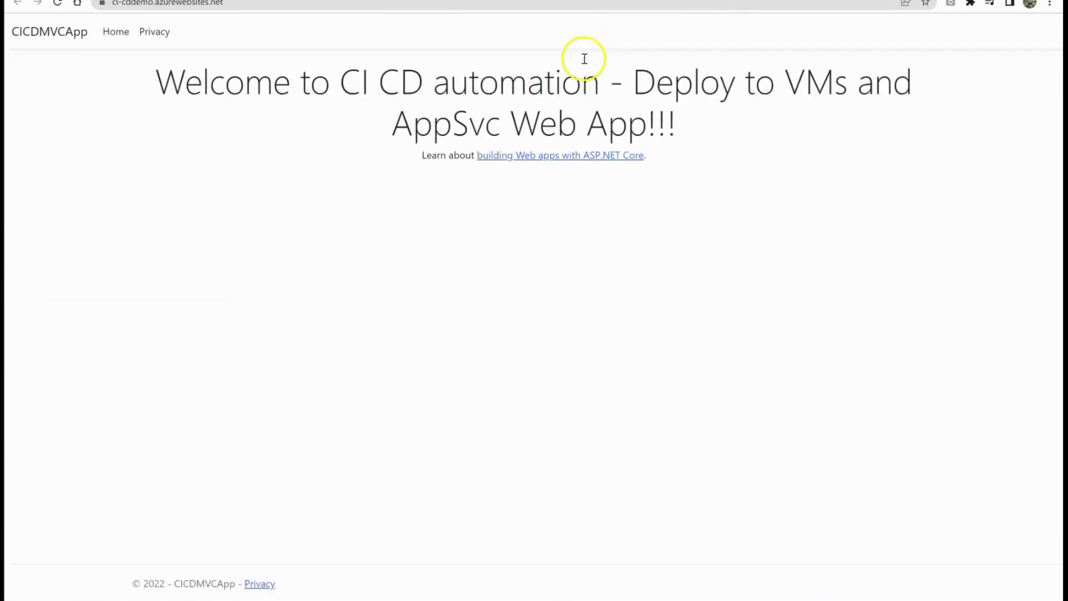
left_click_drag(150, 85, 790, 84)
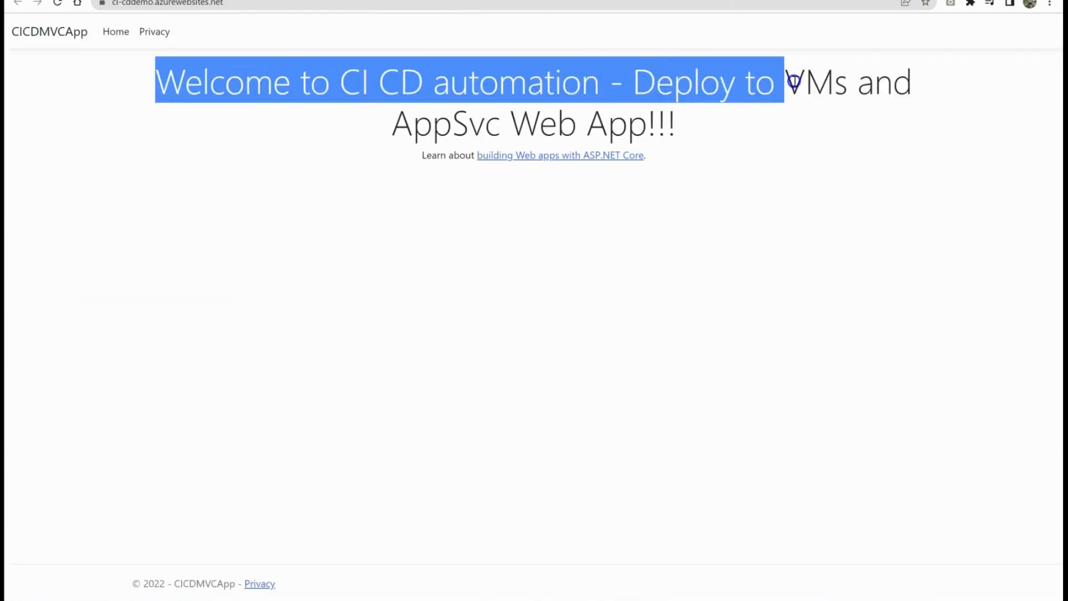
left_click(841, 105)
left_click_drag(633, 83, 751, 115)
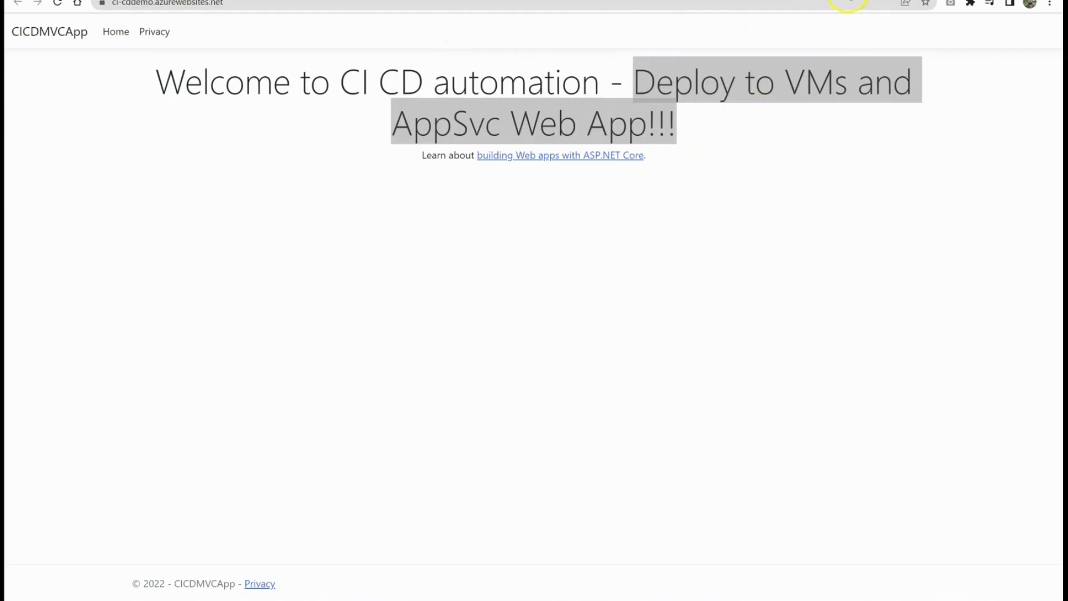
- Reload the VM-hosted sites devops.australiasoutheast.cloudapp.azure.com and devops2.australiasoutheast.cloudapp.azure.com and check the home page heading on each
left_click(852, 1)
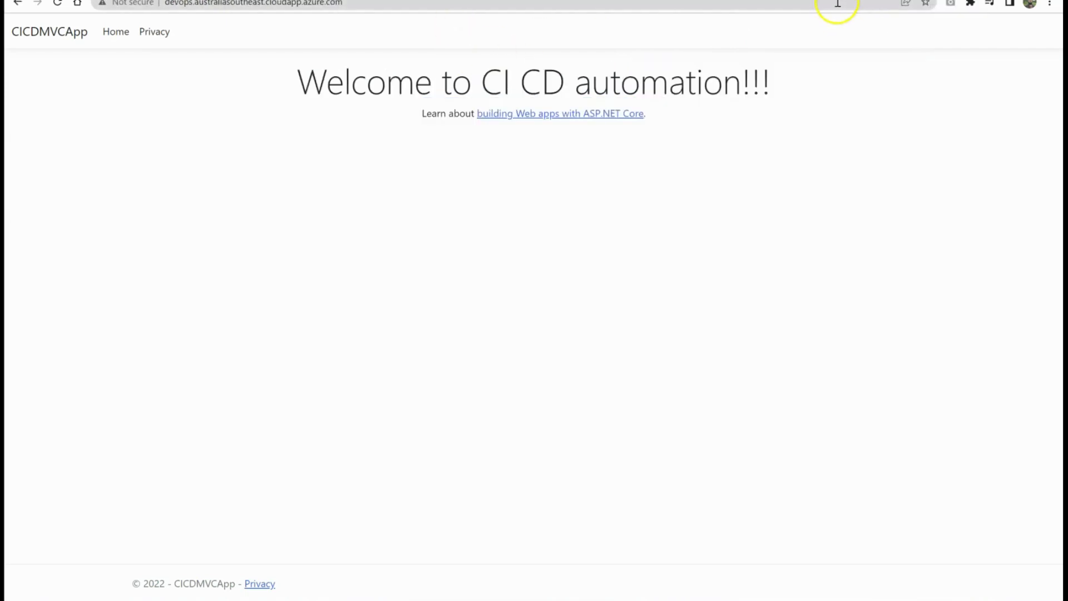
left_click(838, 3)
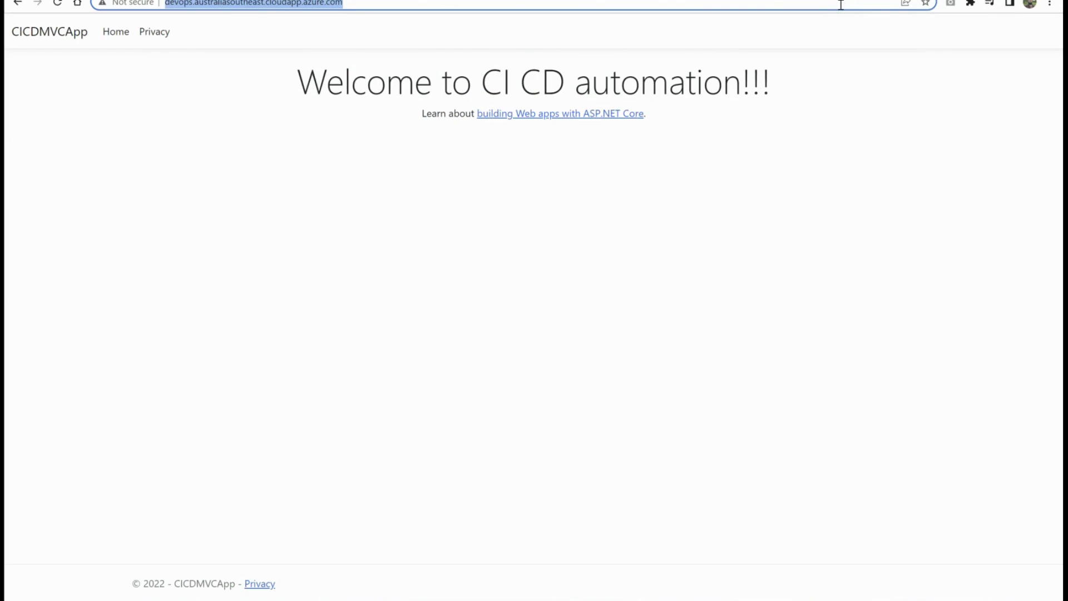
left_click(868, 2)
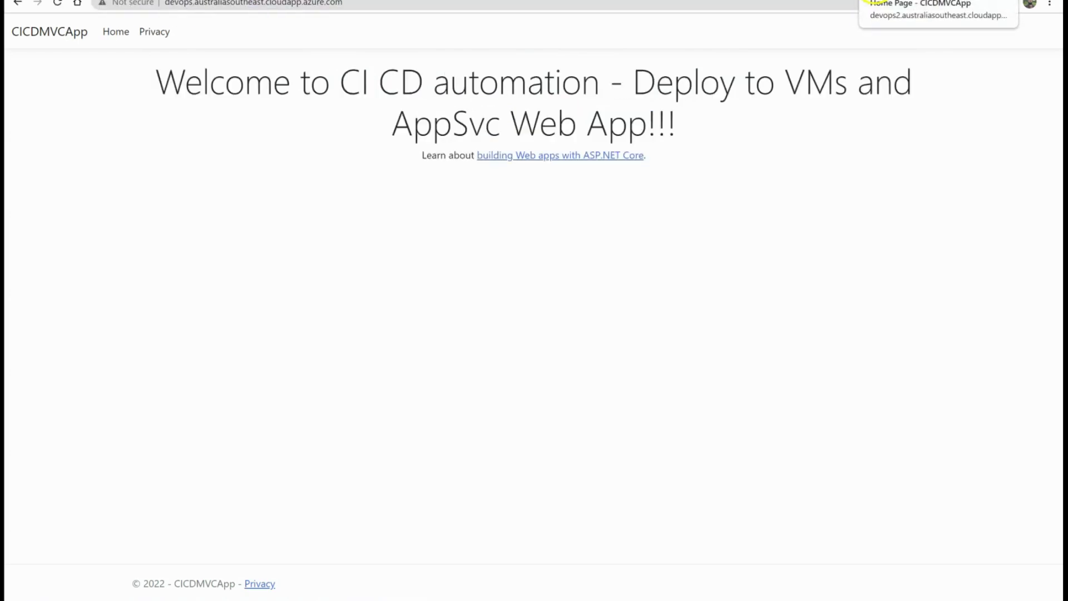
left_click(873, 2)
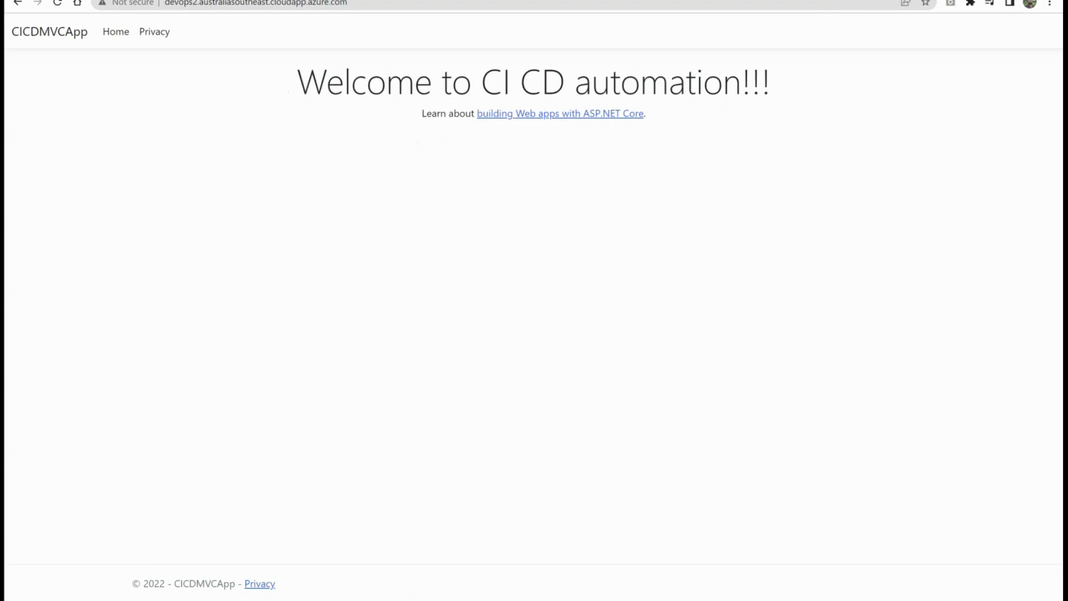
left_click(845, 4)
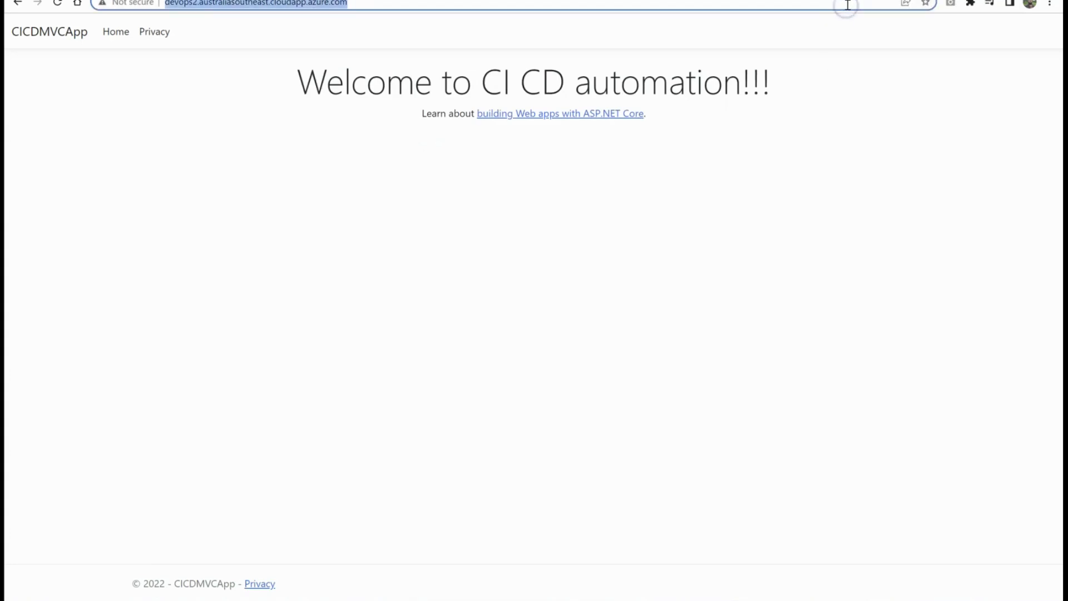
key("Return")
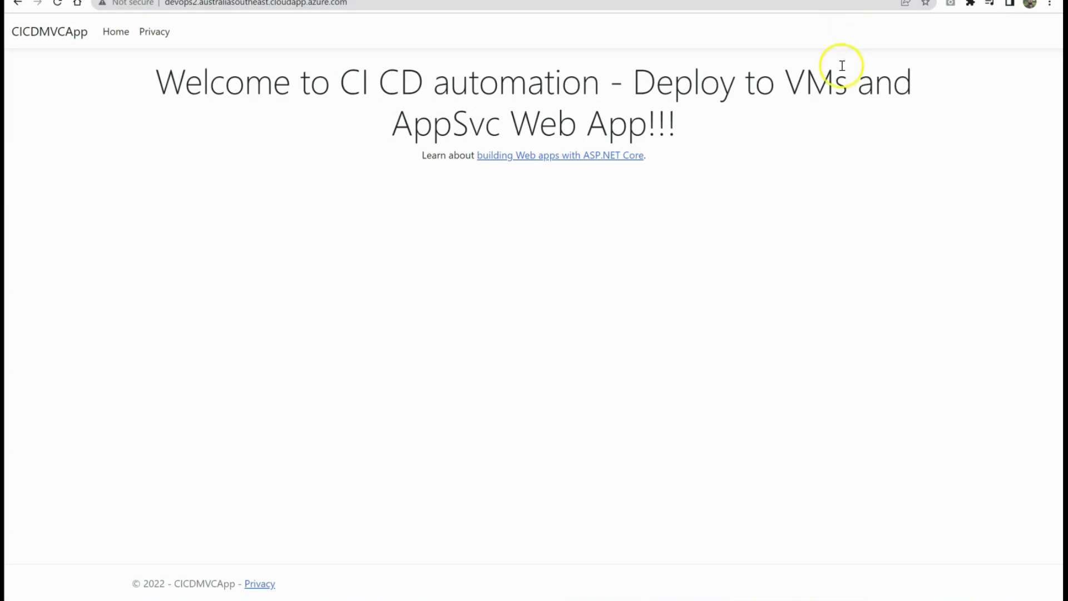